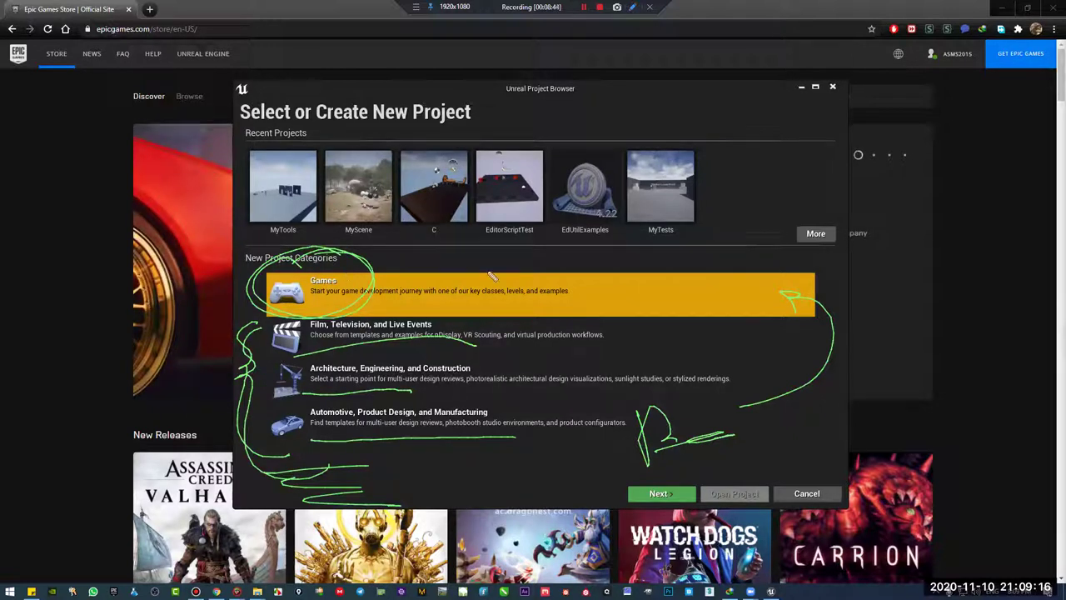
mouse_move(360, 296)
left_mouse_down()
mouse_move(349, 252)
mouse_move(358, 325)
mouse_move(344, 291)
left_mouse_up()
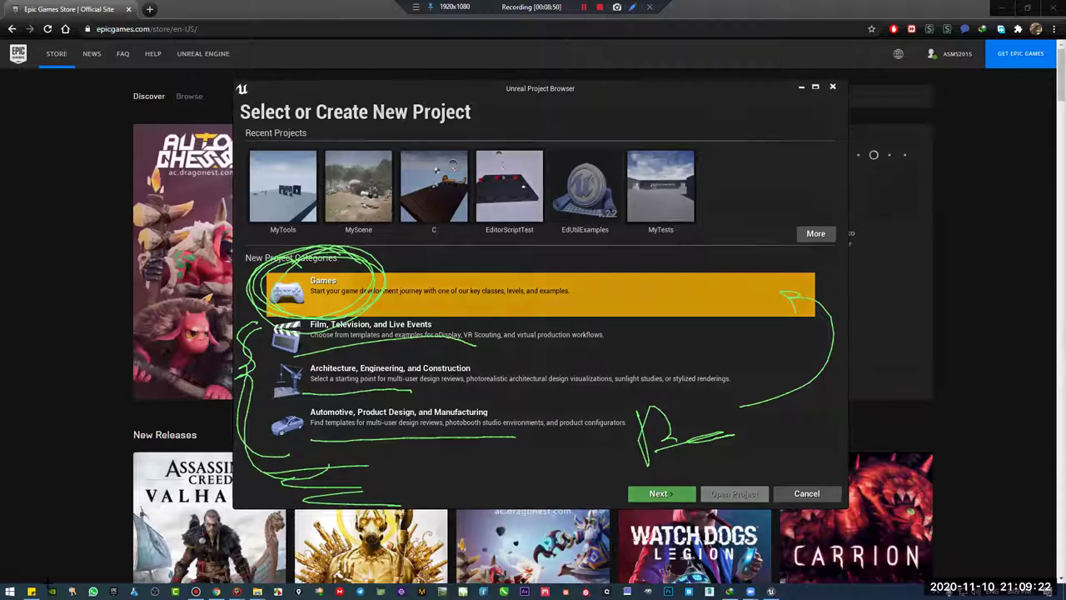
key("Escape")
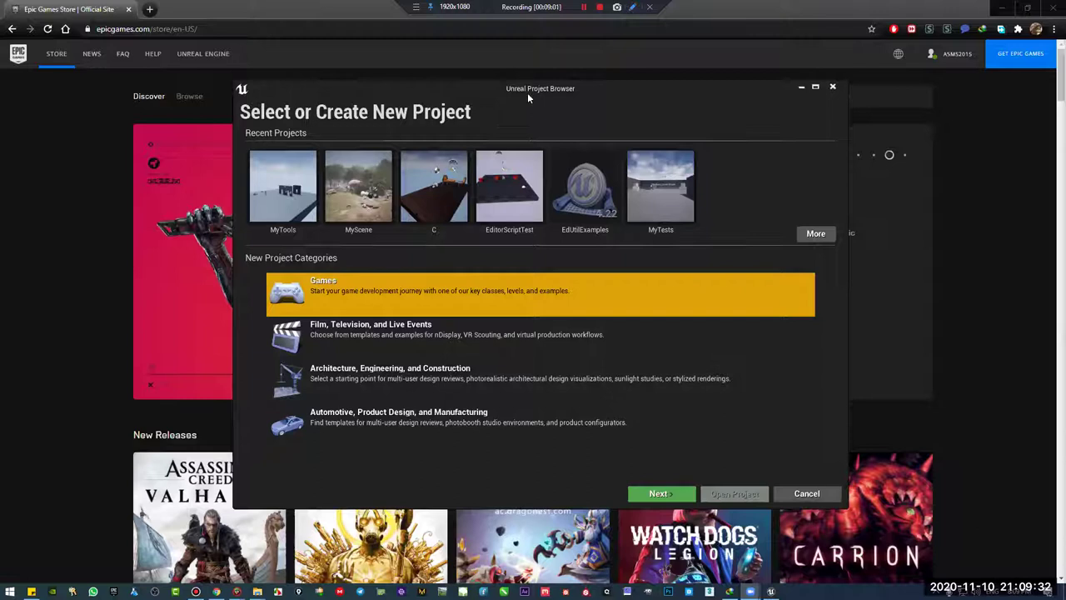
Keep the Games category for the new project and proceed to its template selection
left_click_drag(537, 88, 512, 89)
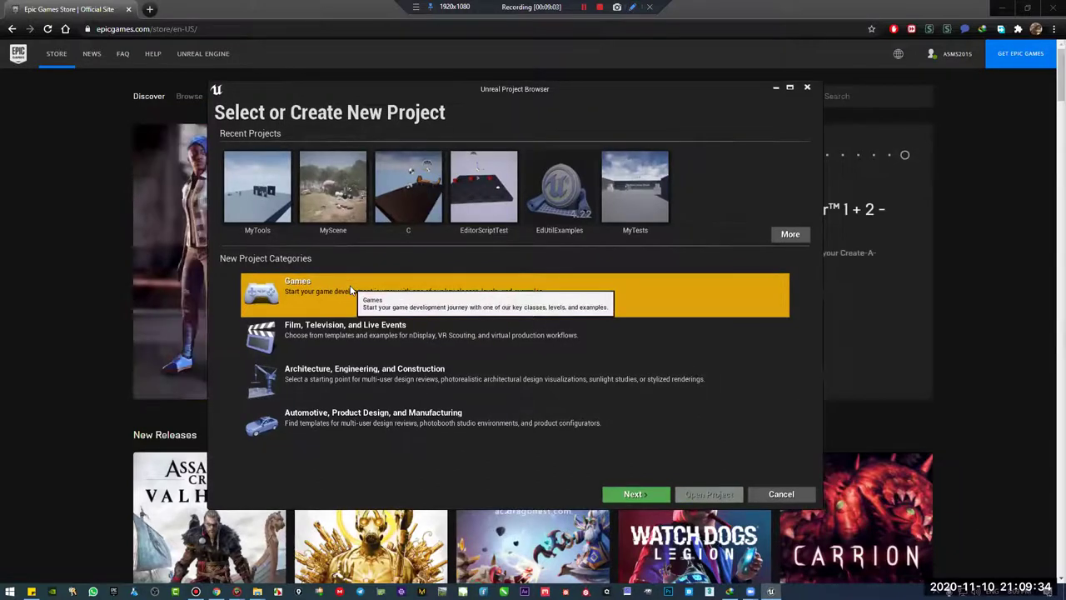
left_click(629, 493)
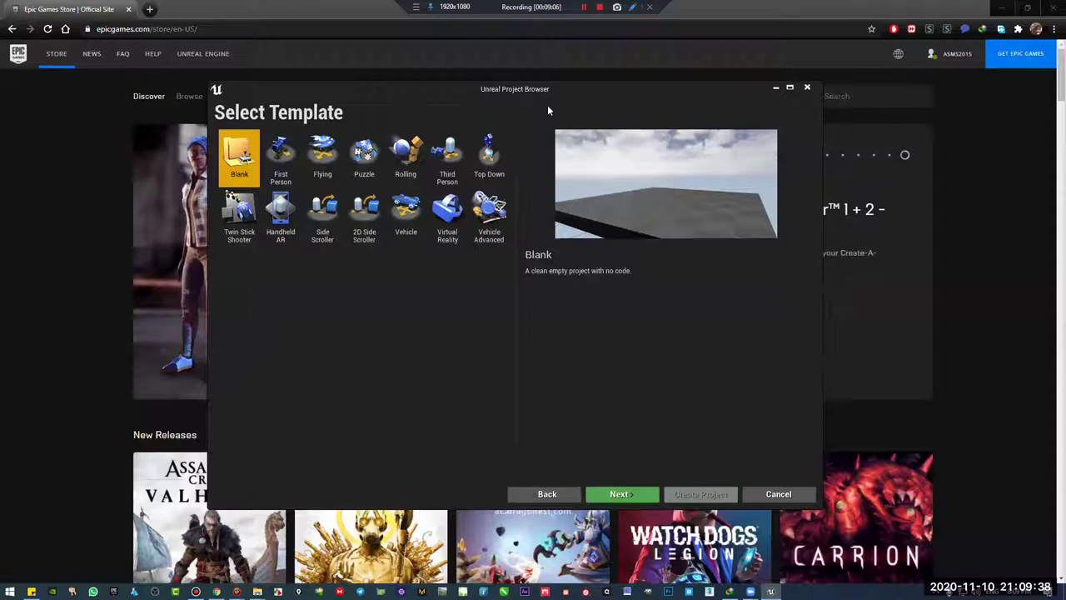
left_click_drag(513, 94, 548, 110)
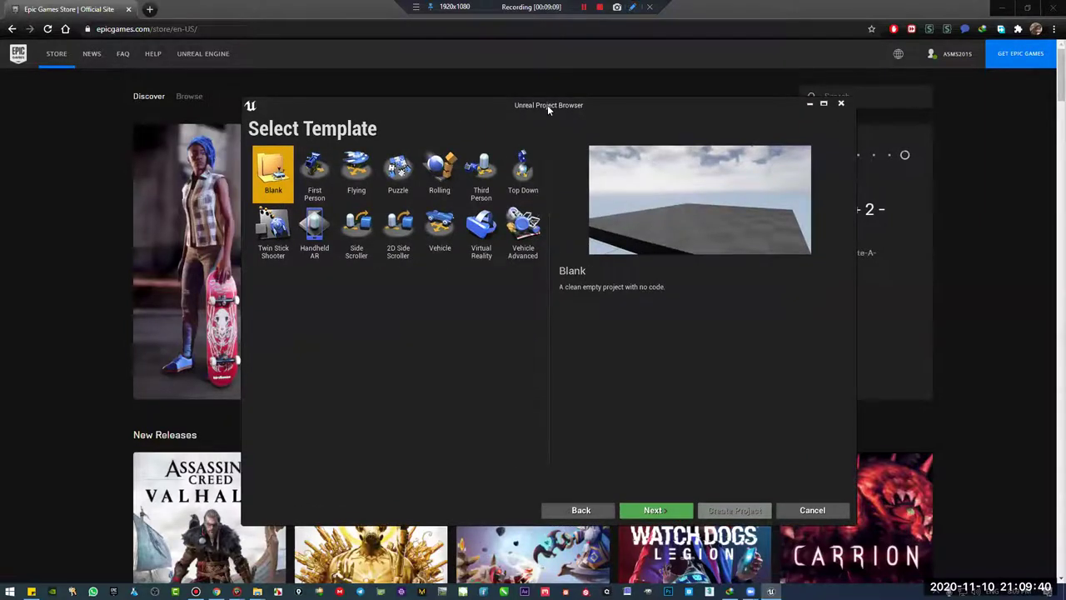
left_click(581, 512)
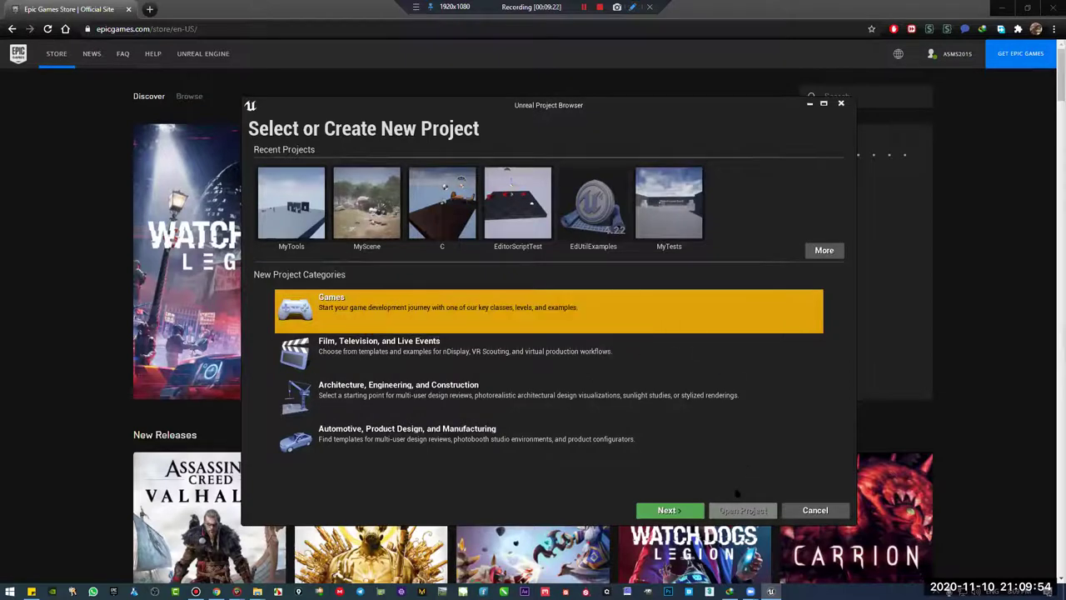
left_click(669, 510)
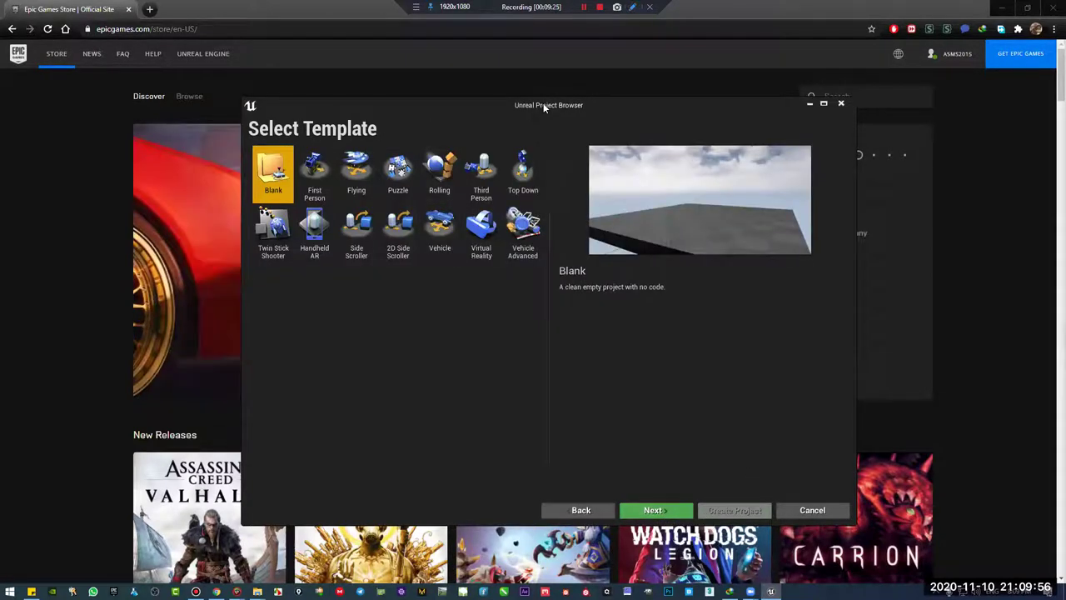
left_click_drag(543, 106, 557, 115)
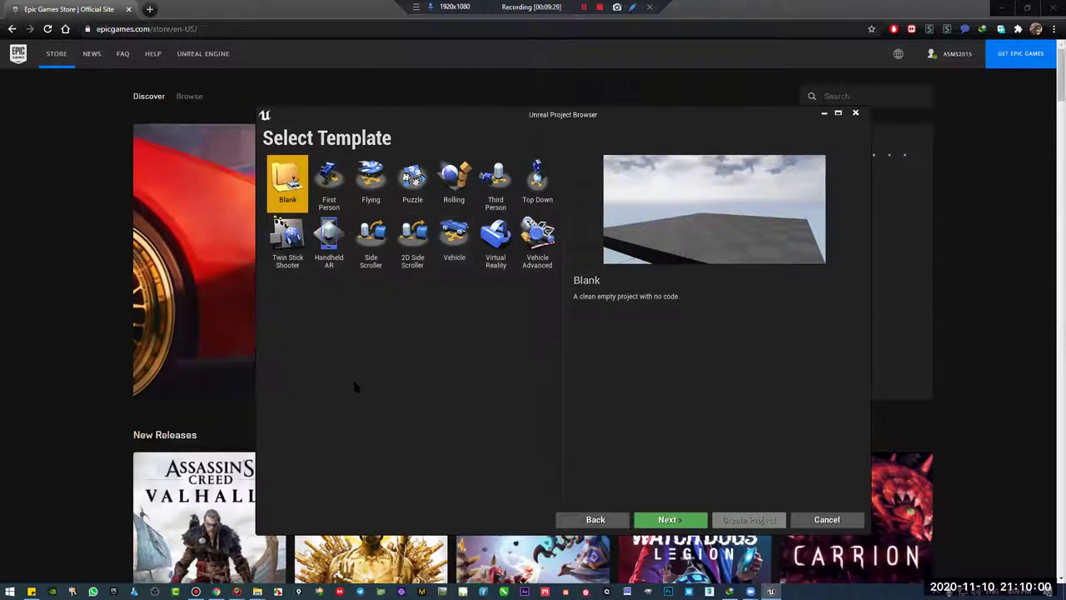
left_click(633, 7)
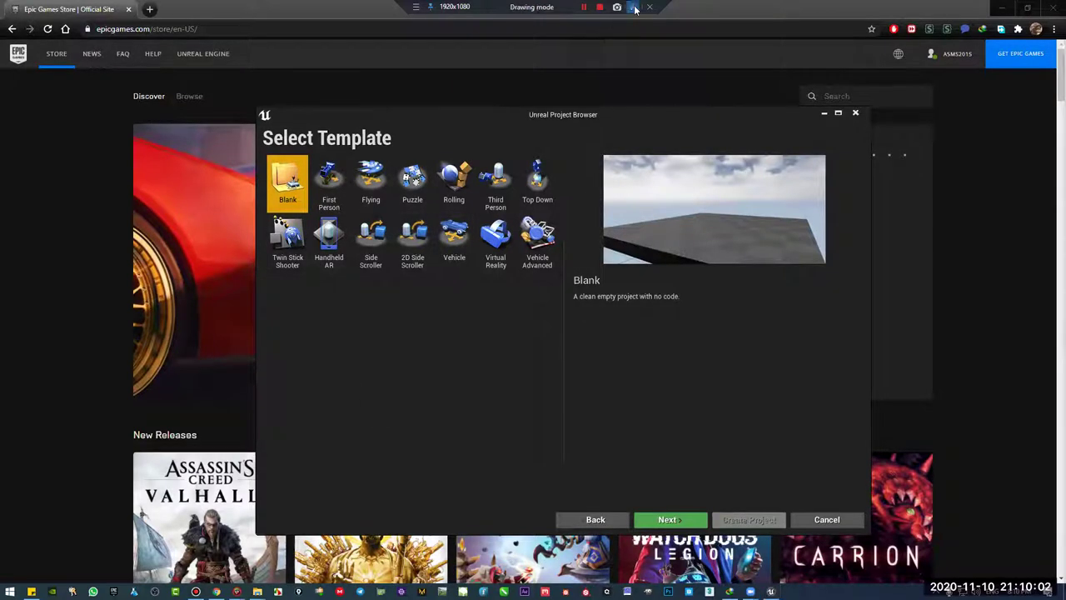
left_click(635, 10)
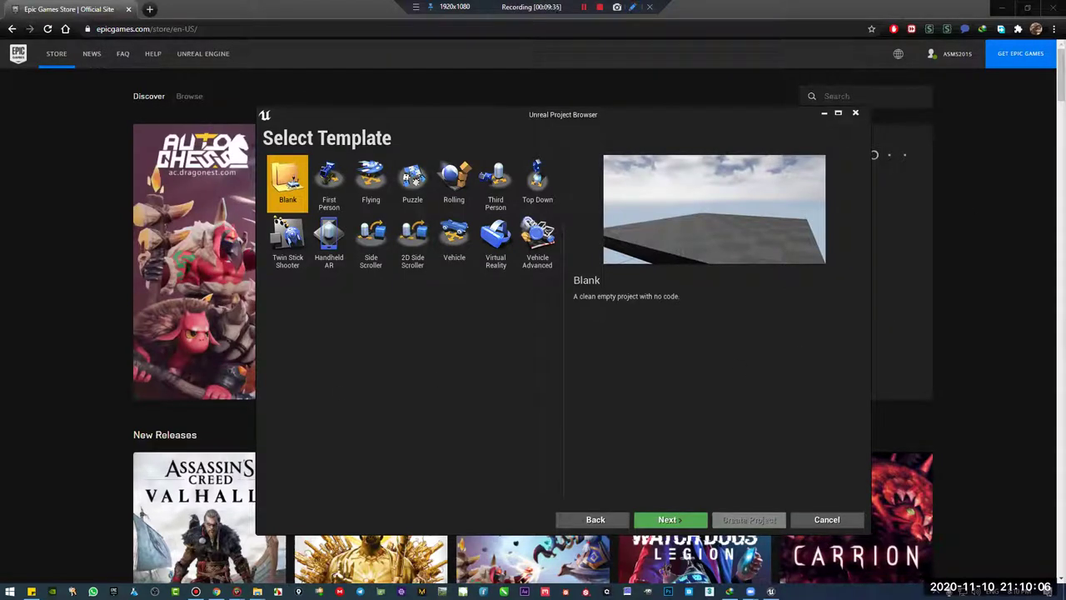
mouse_move(306, 160)
left_mouse_down()
mouse_move(250, 190)
mouse_move(315, 150)
mouse_move(311, 128)
mouse_move(408, 150)
mouse_move(485, 143)
mouse_move(564, 155)
left_mouse_up()
mouse_move(283, 275)
left_mouse_down()
mouse_move(415, 288)
mouse_move(456, 262)
mouse_move(548, 244)
left_mouse_up()
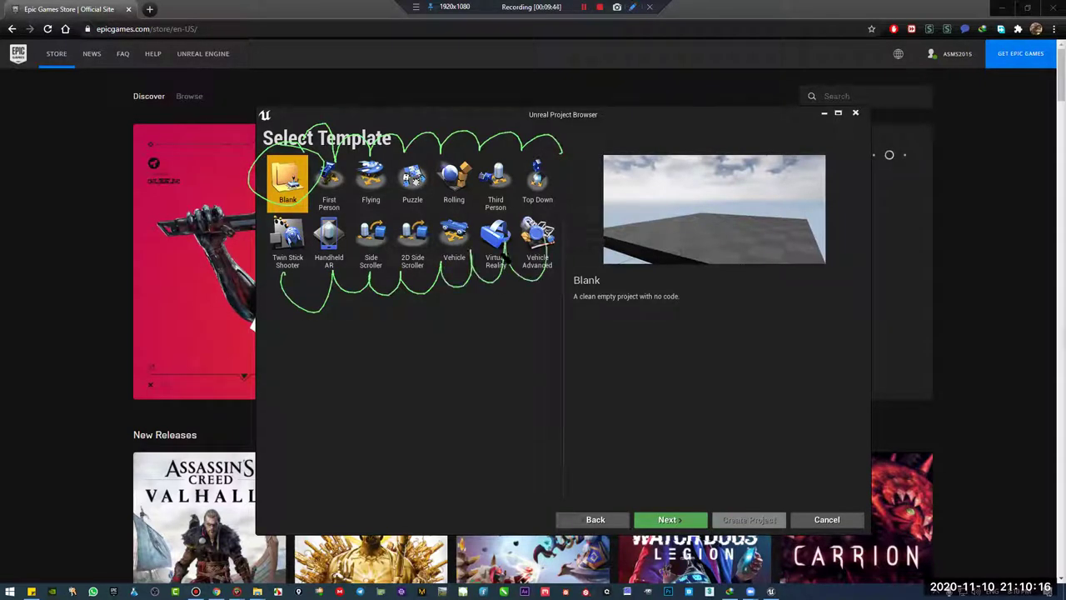
mouse_move(578, 167)
left_mouse_down()
mouse_move(559, 246)
mouse_move(567, 287)
left_mouse_up()
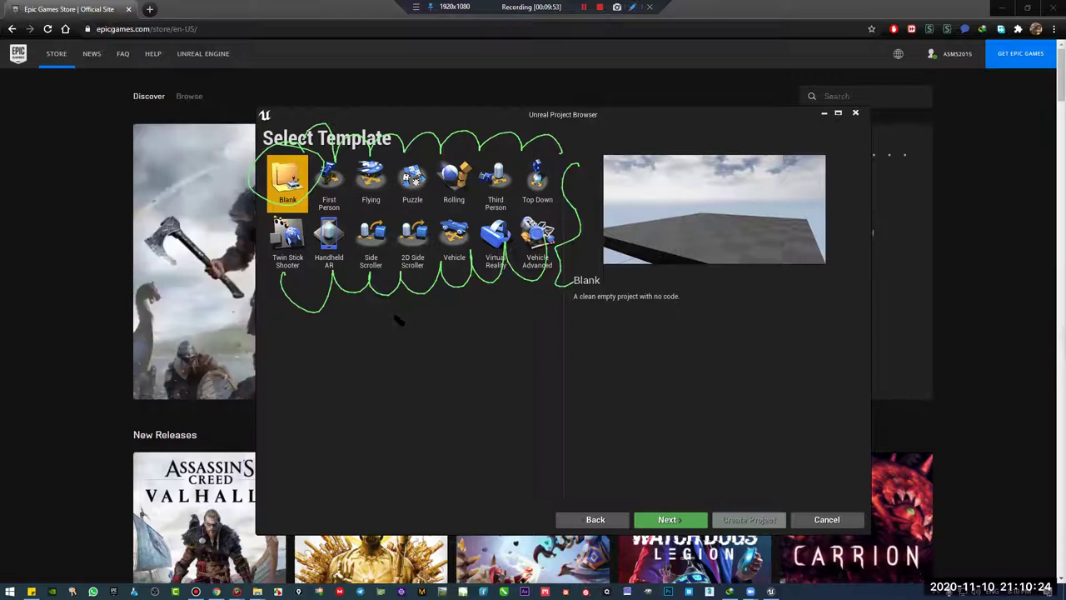
mouse_move(255, 172)
left_mouse_down()
mouse_move(250, 194)
mouse_move(320, 167)
left_mouse_up()
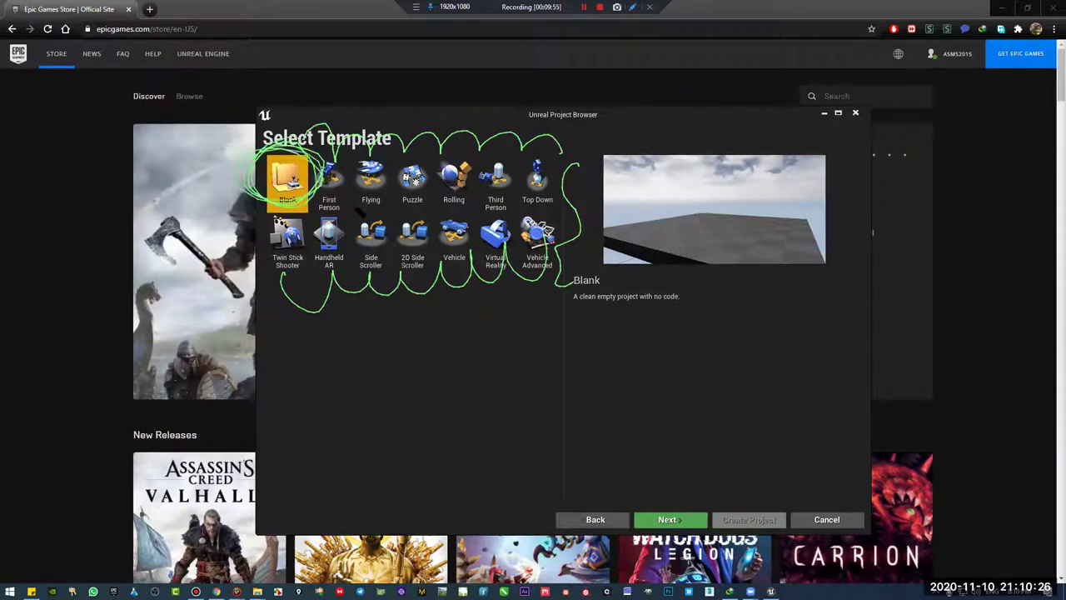
left_click_drag(329, 212, 435, 213)
left_click_drag(257, 287, 572, 287)
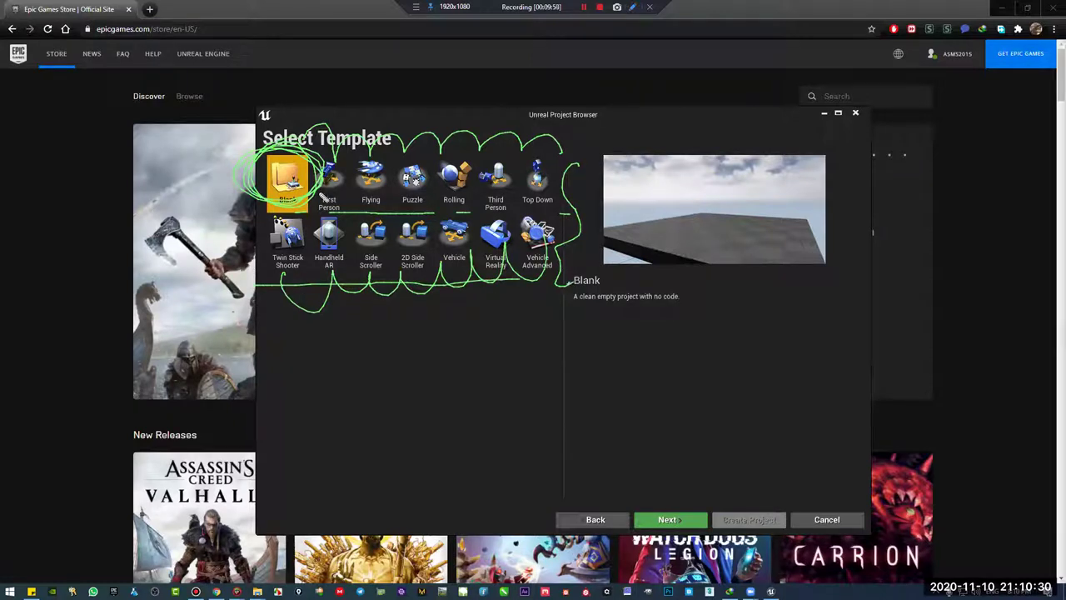
left_click_drag(343, 158, 325, 173)
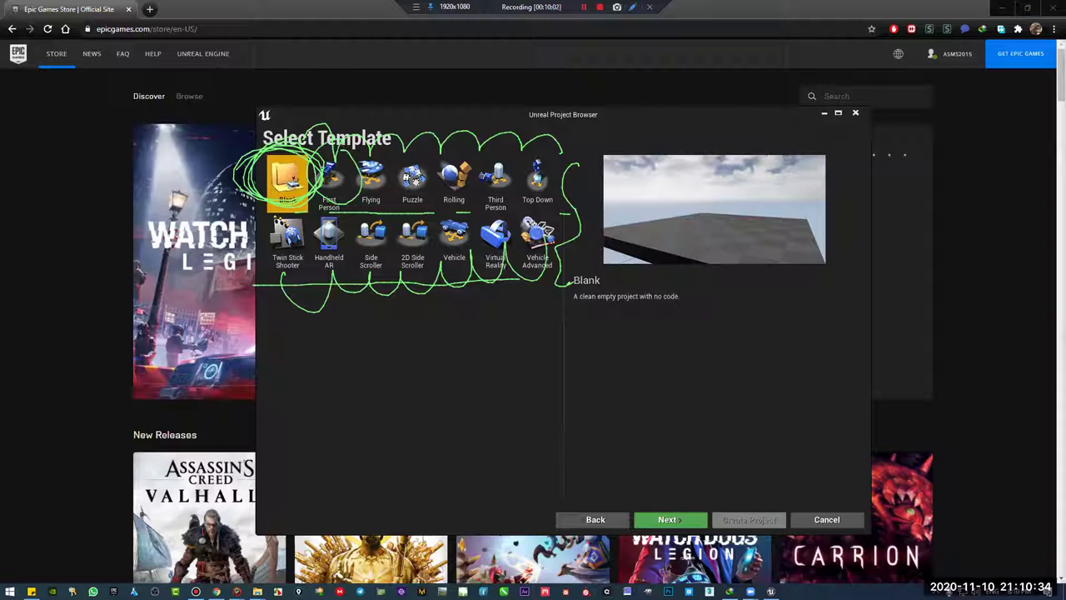
key("Escape")
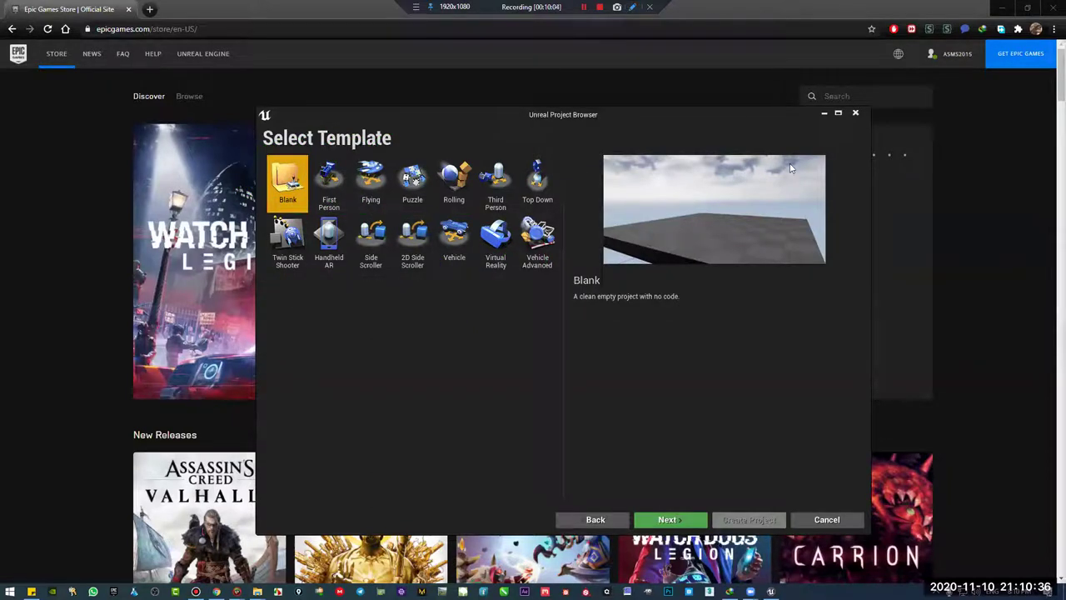
Preview the First Person, Flying and Third Person game templates and their descriptions
left_click(331, 179)
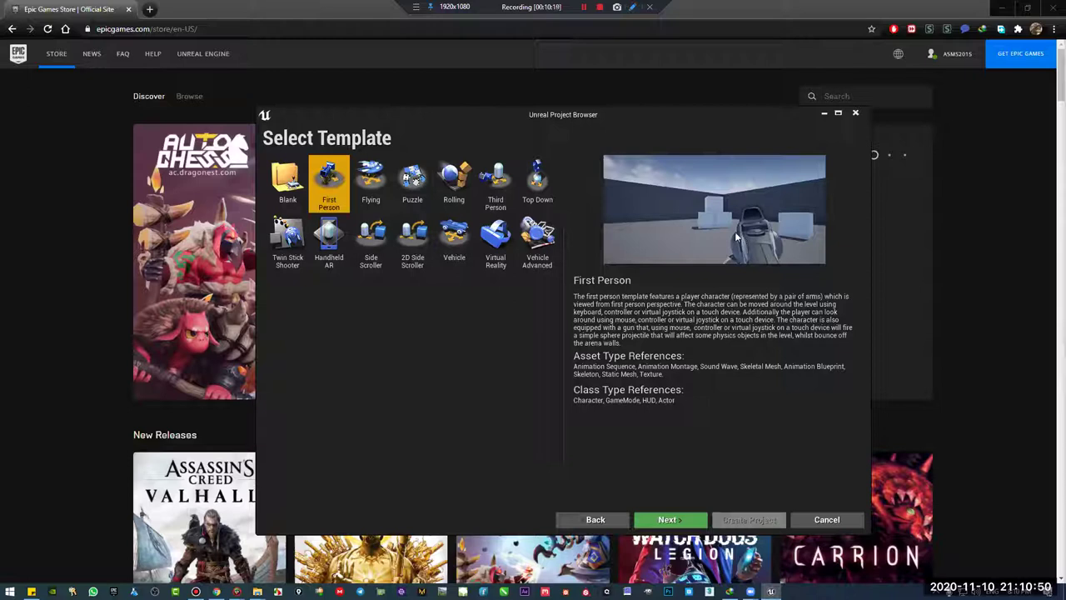
left_click(383, 182)
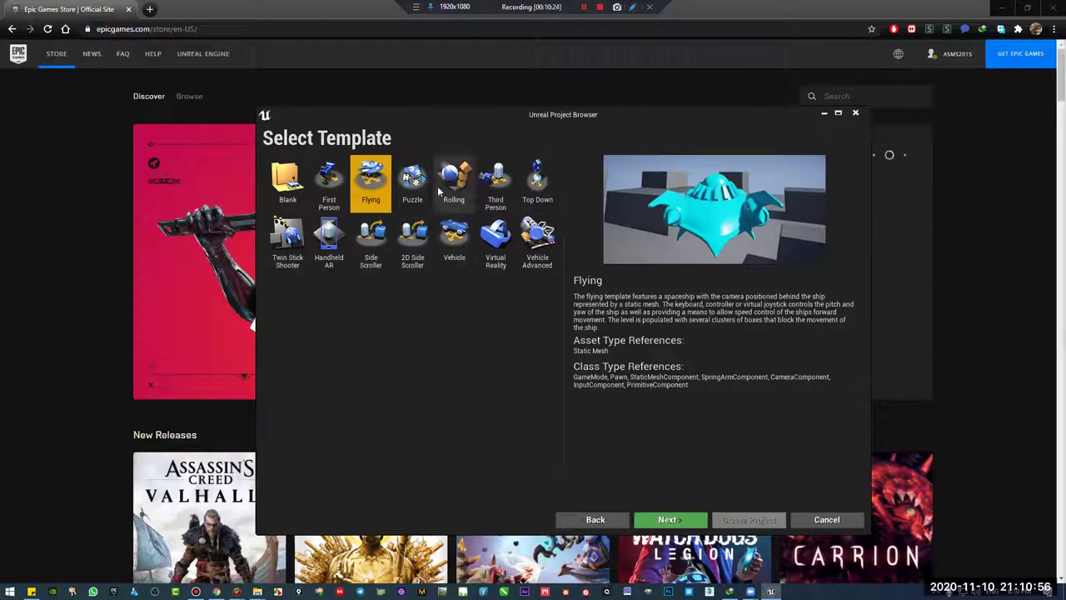
left_click(498, 178)
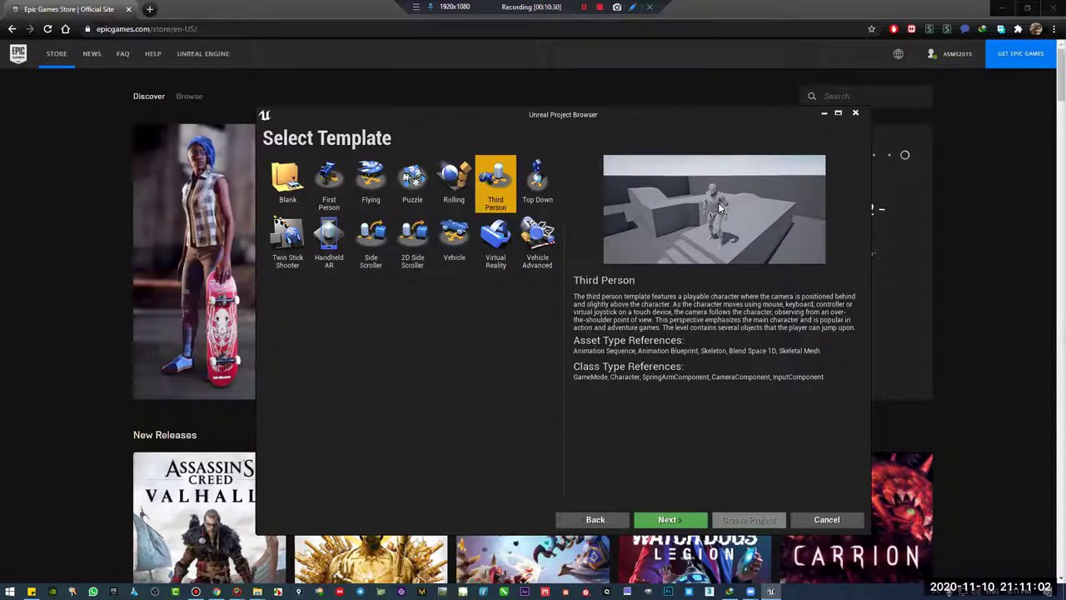
Choose the First Person template and continue to the project settings
left_click(319, 188)
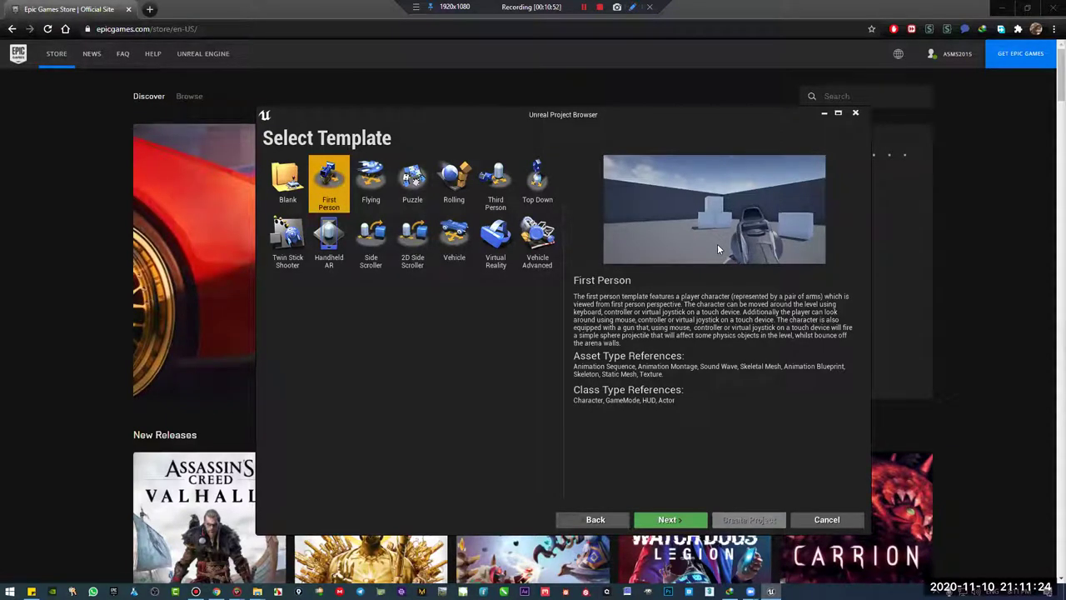
left_click(679, 522)
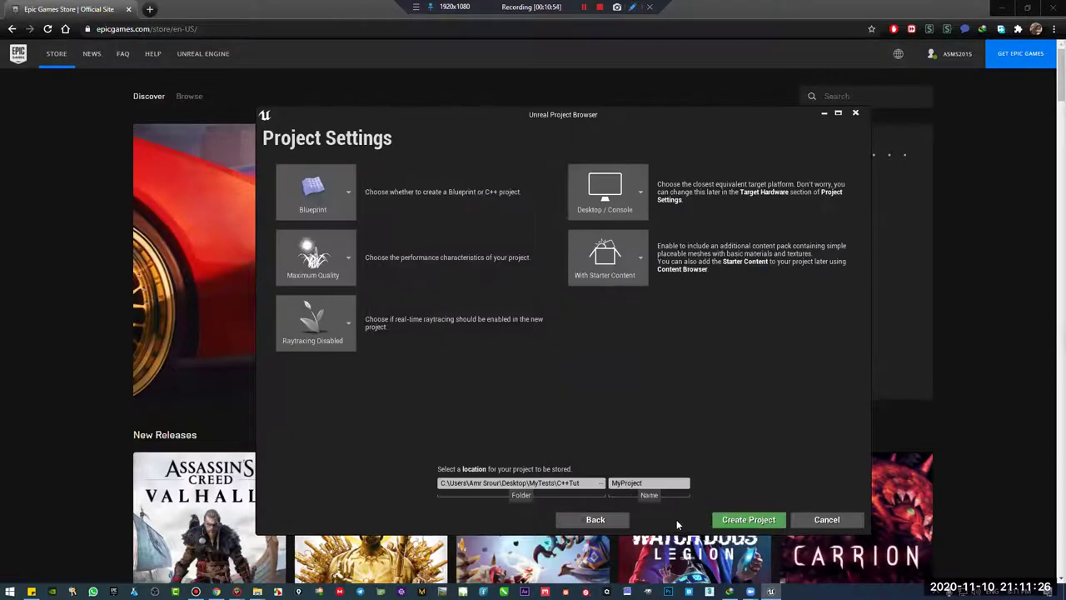
left_click_drag(564, 120, 568, 91)
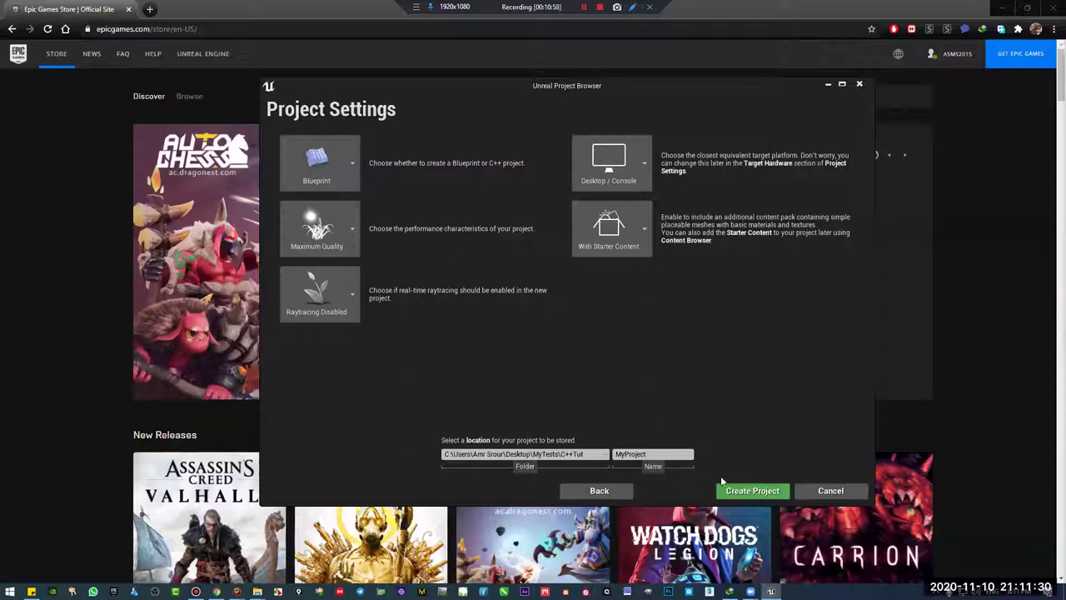
Revisit the template and project category pages, and return to the project settings with Games and First Person still selected
left_click(606, 493)
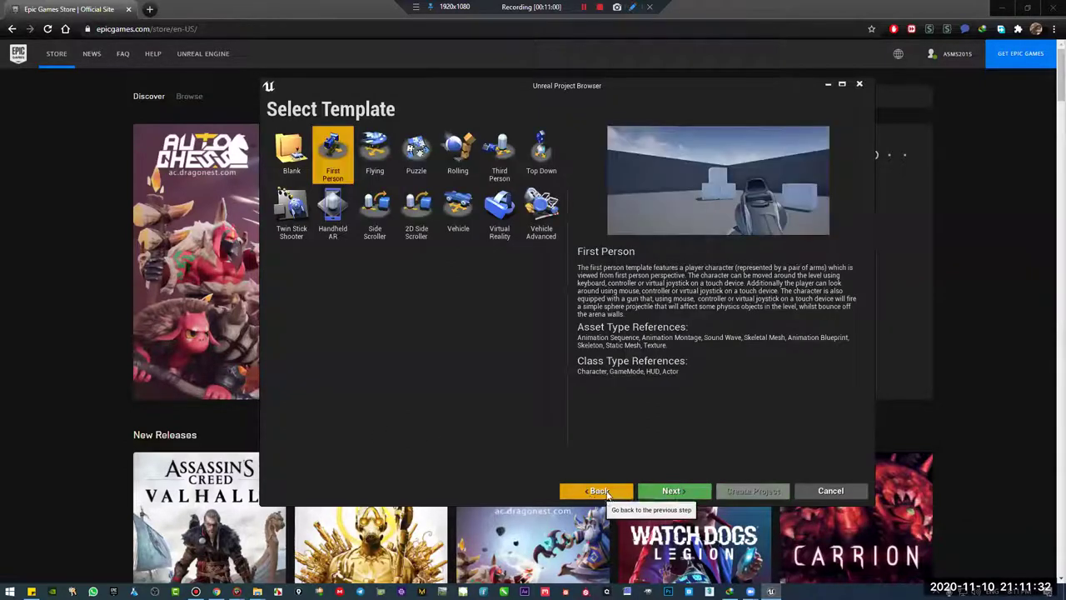
left_click(605, 492)
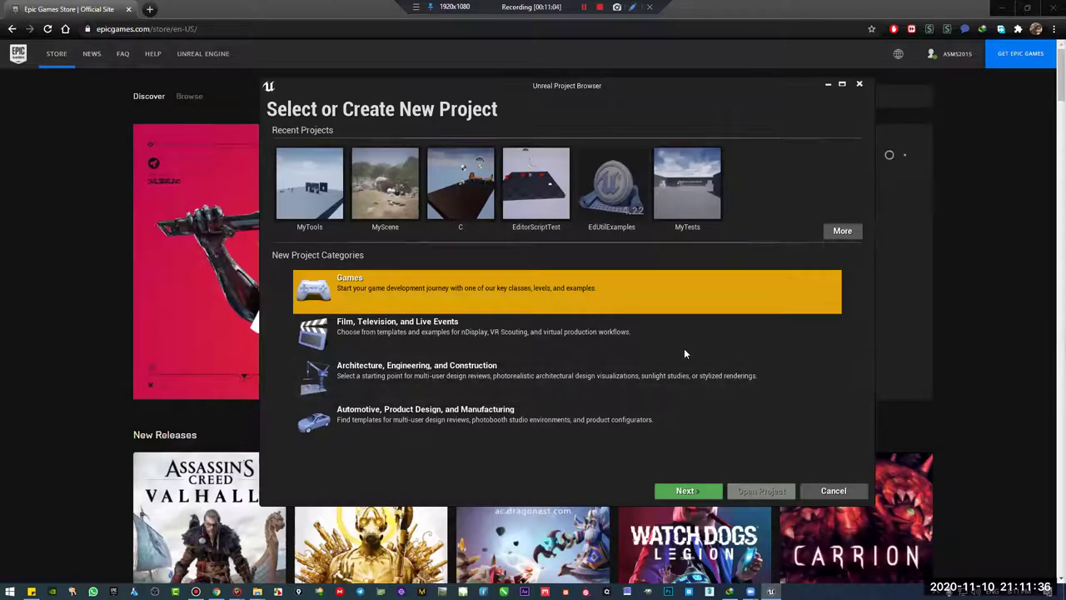
left_click(708, 490)
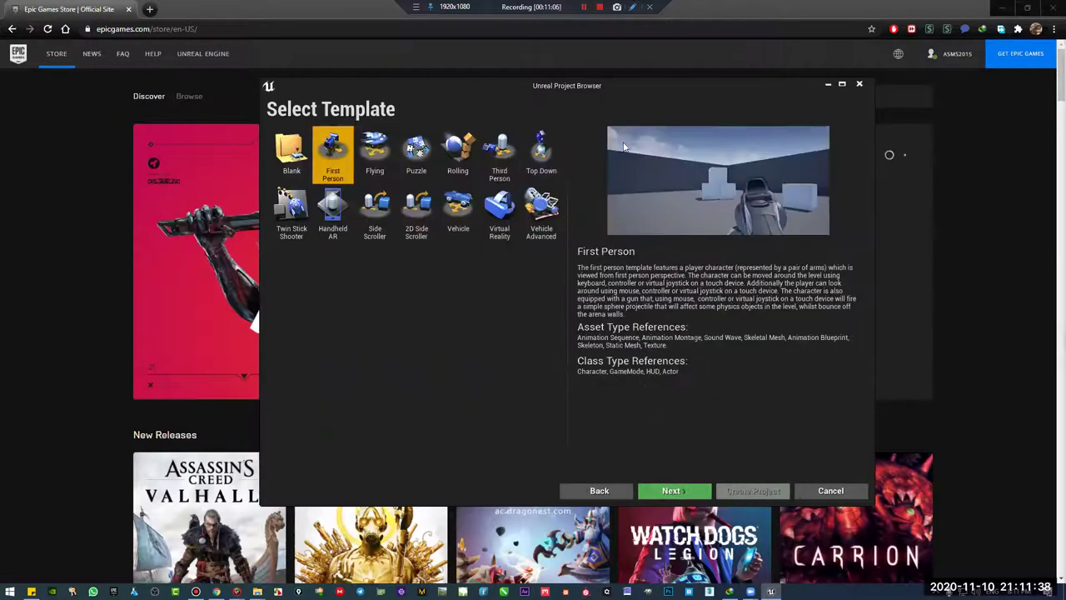
left_click(670, 490)
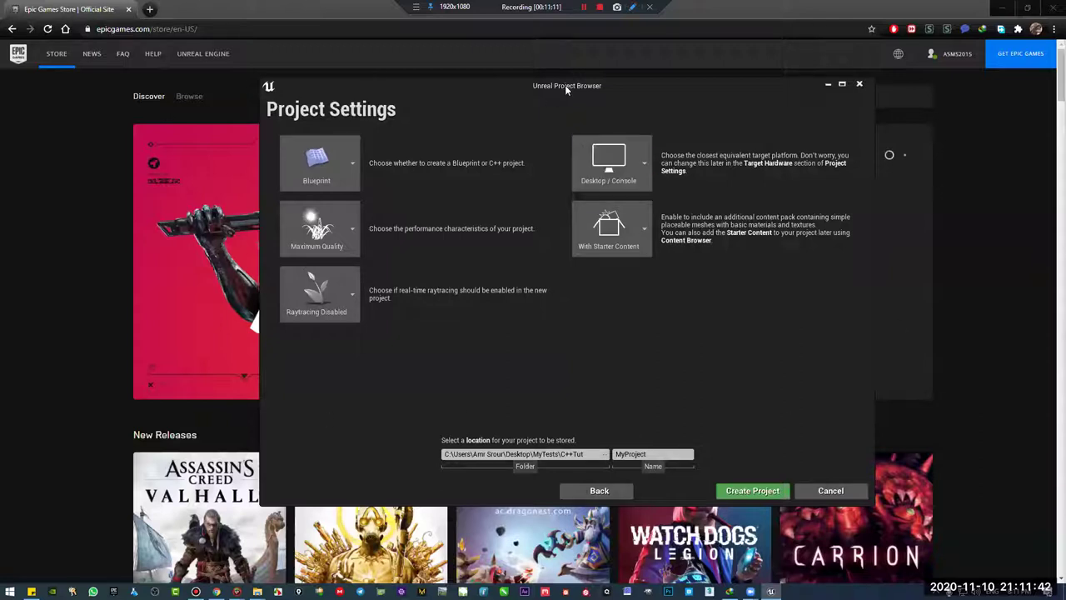
left_click_drag(564, 85, 553, 105)
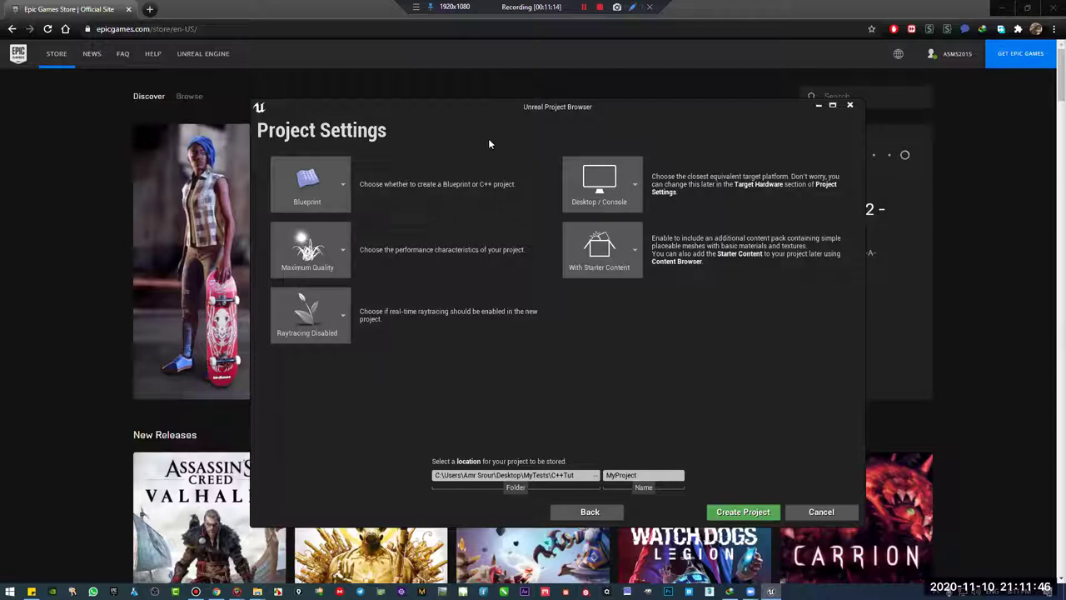
Examine the Blueprint and C++ choices offered for the project type
left_click(309, 175)
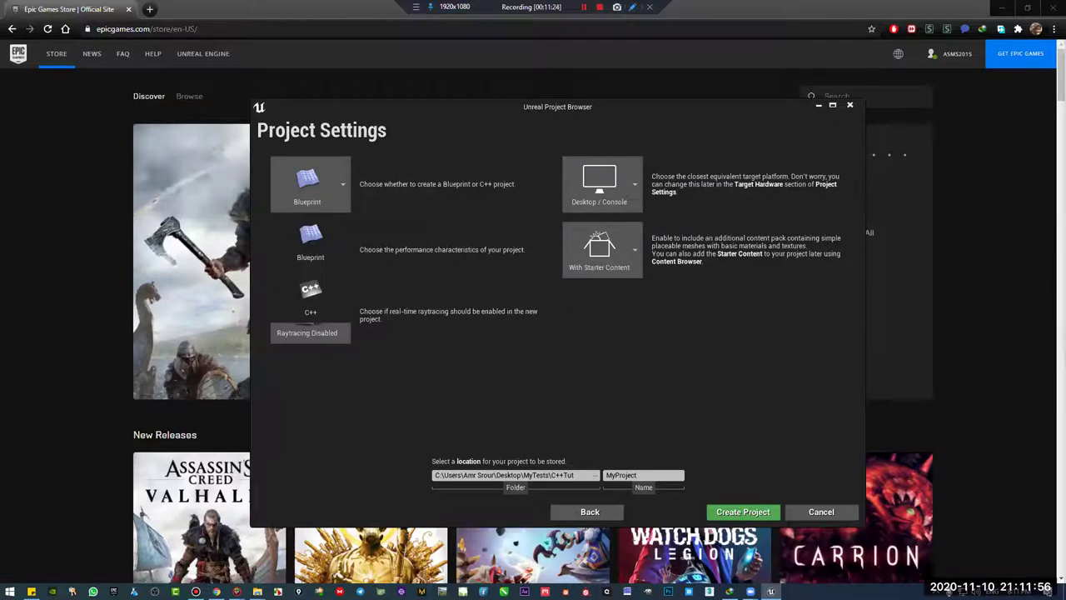
key("ctrl+alt+d")
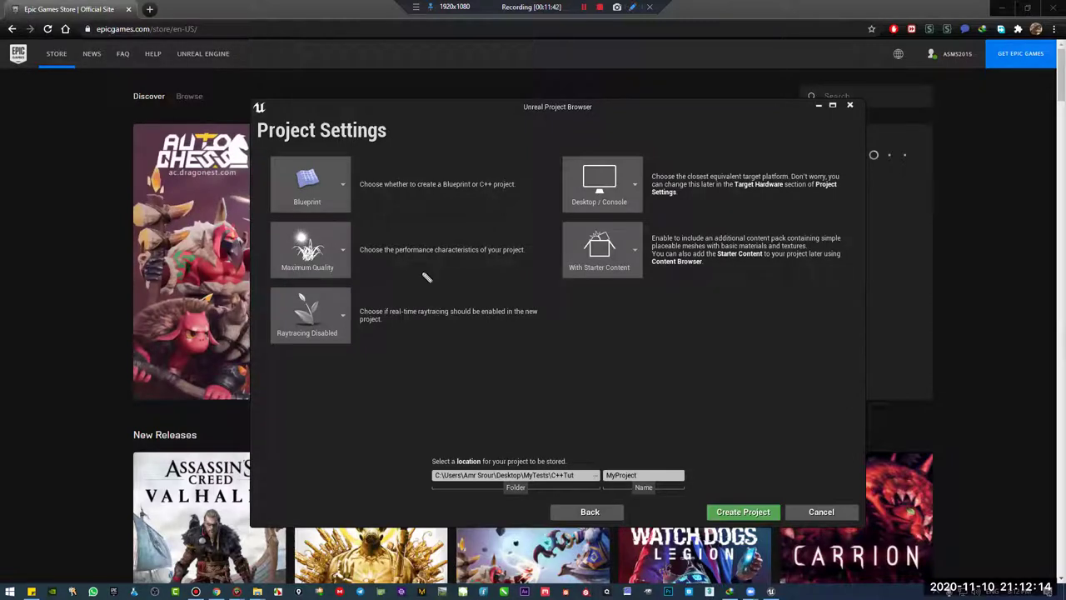
left_click_drag(418, 376, 413, 431)
mouse_move(481, 414)
left_mouse_down()
mouse_move(433, 418)
mouse_move(473, 437)
left_mouse_up()
mouse_move(566, 407)
left_mouse_down()
mouse_move(570, 430)
mouse_move(341, 395)
mouse_move(598, 419)
mouse_move(592, 444)
left_mouse_up()
left_click_drag(590, 384, 632, 363)
left_click_drag(701, 385, 651, 397)
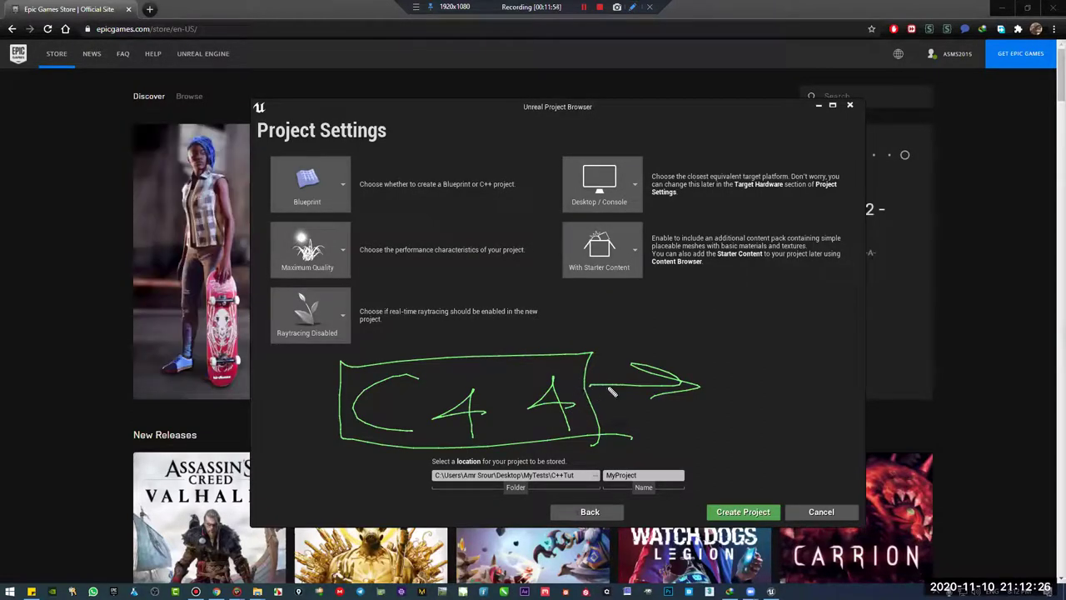
mouse_move(736, 317)
left_mouse_down()
mouse_move(750, 326)
mouse_move(740, 391)
mouse_move(775, 441)
mouse_move(758, 484)
left_mouse_up()
mouse_move(755, 311)
left_mouse_down()
mouse_move(738, 354)
mouse_move(750, 392)
left_mouse_up()
mouse_move(715, 402)
left_mouse_down()
mouse_move(729, 406)
mouse_move(744, 484)
left_mouse_up()
mouse_move(773, 385)
left_mouse_down()
mouse_move(773, 412)
mouse_move(785, 380)
left_mouse_up()
left_click_drag(804, 432, 792, 440)
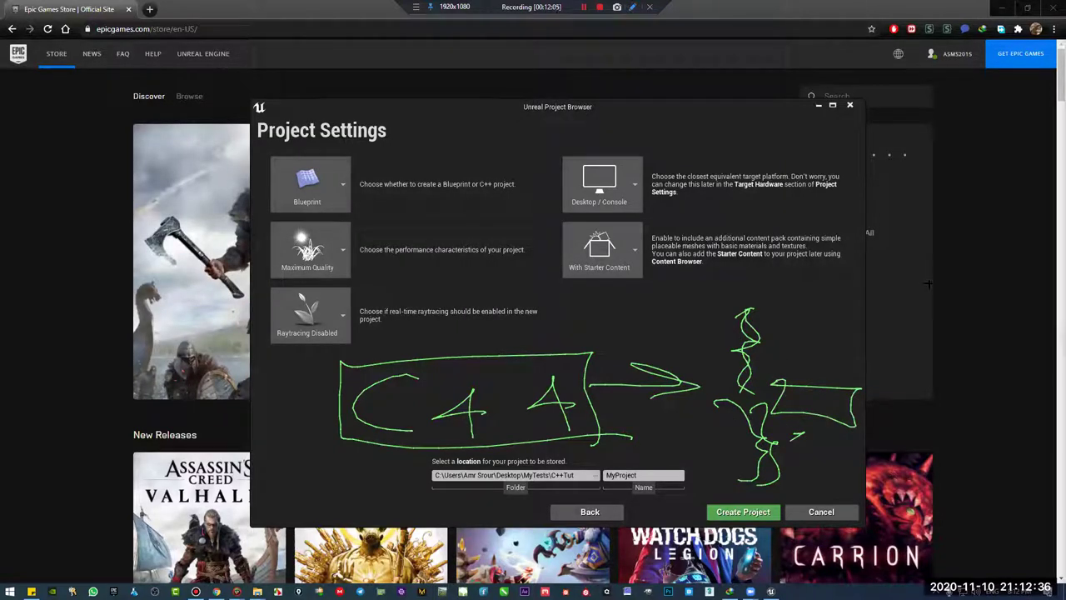
key("Delete")
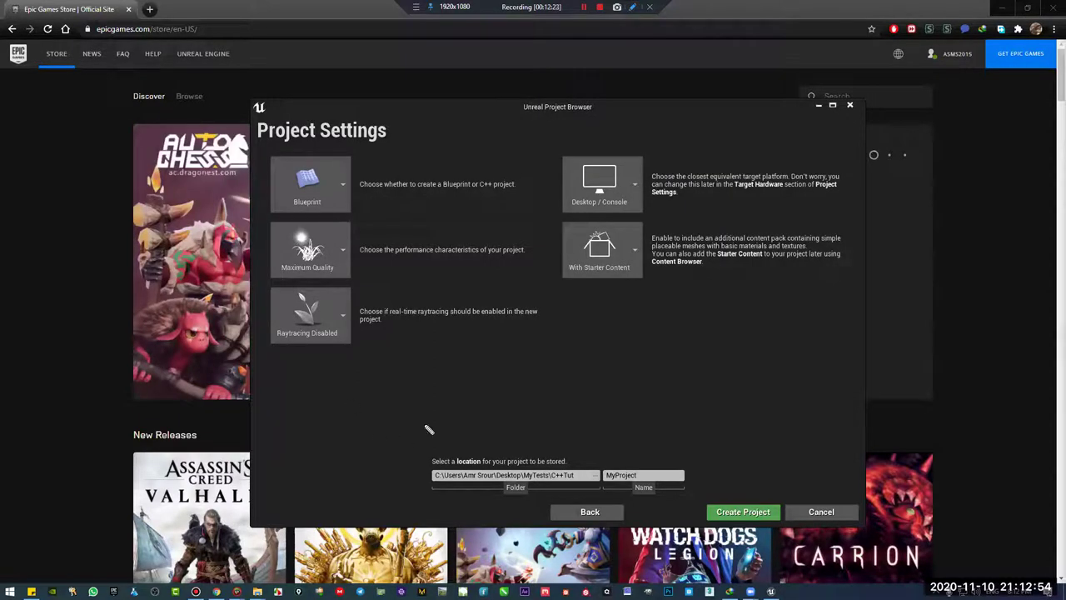
left_click_drag(738, 320, 639, 459)
mouse_move(766, 311)
left_mouse_down()
mouse_move(847, 421)
mouse_move(637, 444)
left_mouse_up()
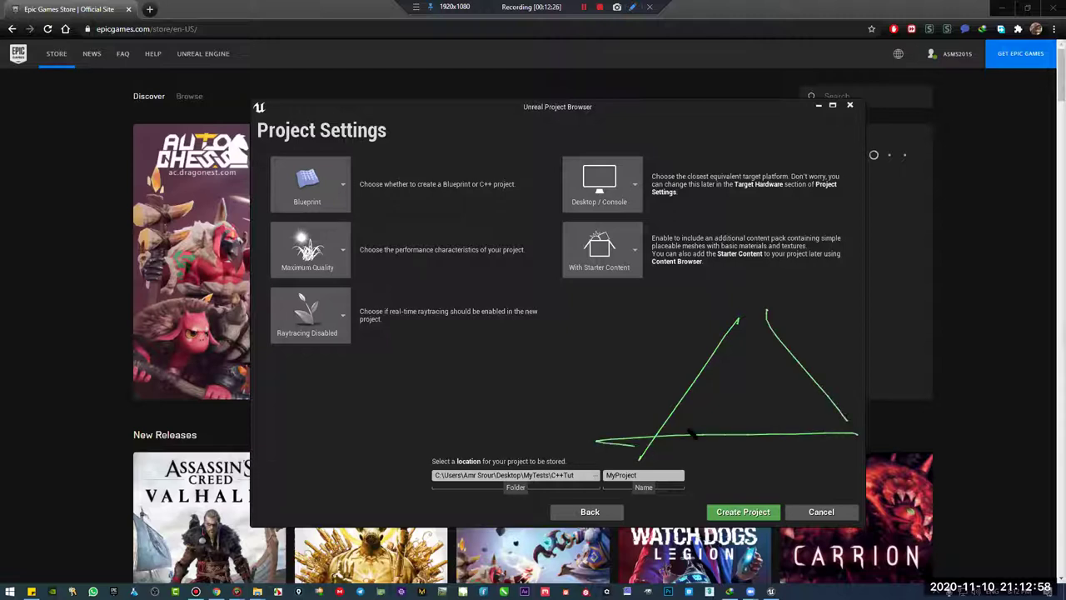
mouse_move(763, 298)
left_mouse_down()
mouse_move(598, 440)
mouse_move(787, 348)
mouse_move(845, 413)
mouse_move(638, 398)
left_mouse_up()
mouse_move(713, 408)
left_mouse_down()
mouse_move(692, 419)
mouse_move(758, 424)
left_mouse_up()
mouse_move(750, 415)
left_mouse_down()
mouse_move(745, 432)
mouse_move(799, 422)
left_mouse_up()
left_click_drag(780, 415, 791, 434)
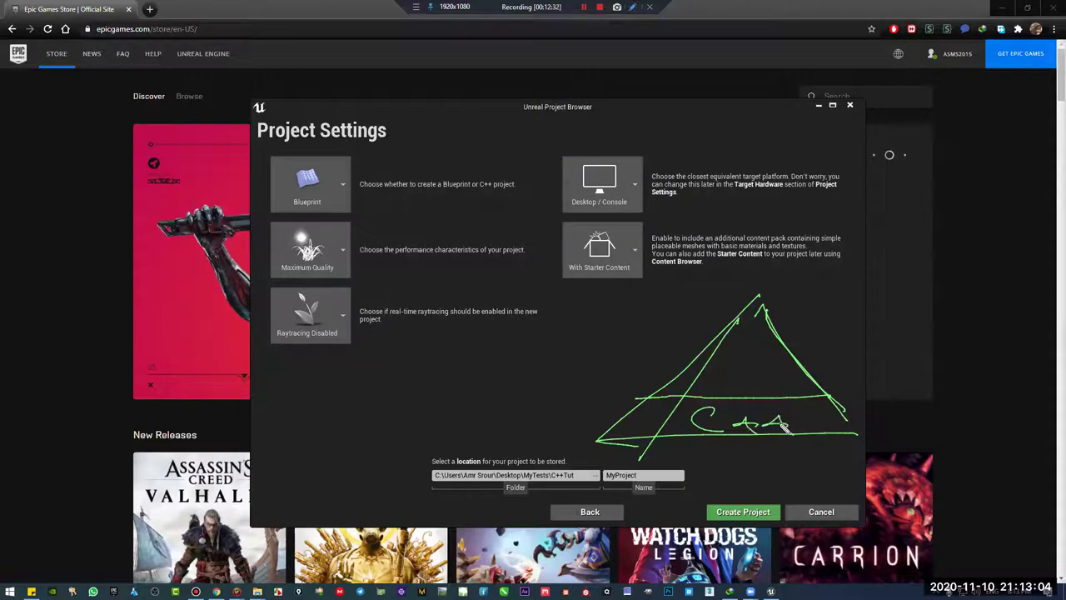
mouse_move(657, 400)
left_mouse_down()
mouse_move(595, 435)
mouse_move(862, 439)
left_mouse_up()
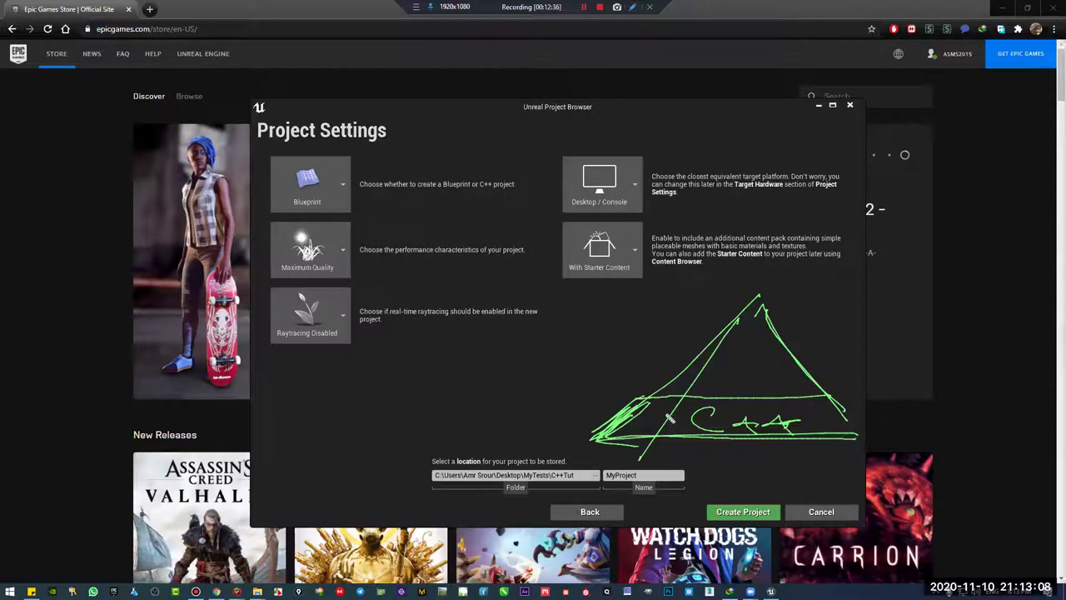
mouse_move(641, 401)
left_mouse_down()
mouse_move(846, 400)
mouse_move(856, 436)
mouse_move(715, 427)
left_mouse_up()
mouse_move(756, 296)
left_mouse_down()
mouse_move(636, 393)
mouse_move(745, 336)
mouse_move(839, 387)
mouse_move(841, 408)
mouse_move(823, 393)
left_mouse_up()
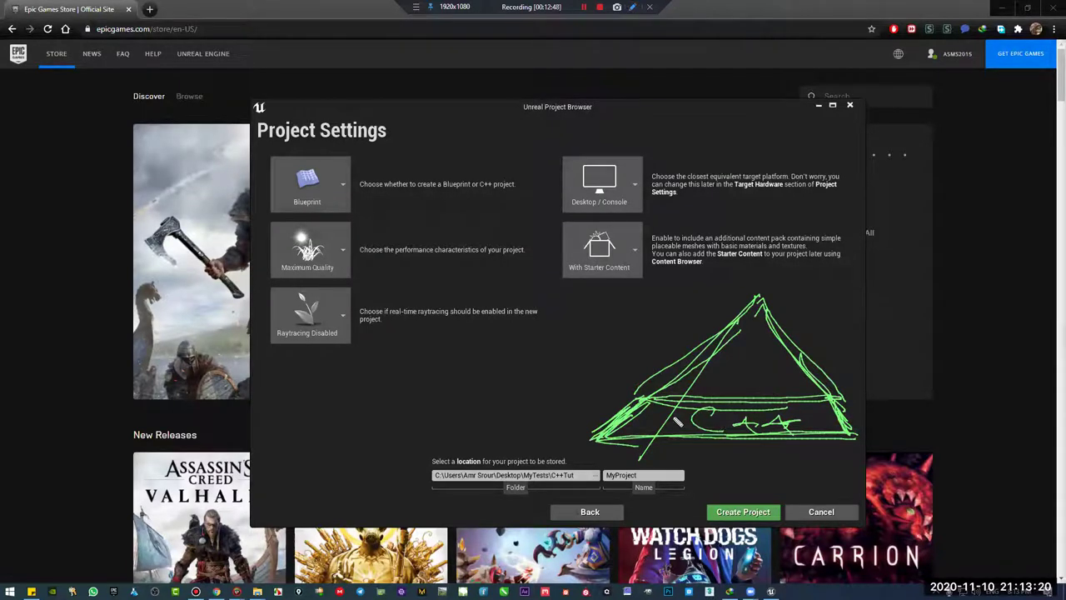
mouse_move(619, 408)
left_mouse_down()
mouse_move(646, 344)
mouse_move(684, 354)
mouse_move(718, 390)
mouse_move(727, 370)
mouse_move(752, 398)
left_mouse_up()
mouse_move(742, 362)
left_mouse_down()
mouse_move(734, 397)
mouse_move(713, 397)
left_mouse_up()
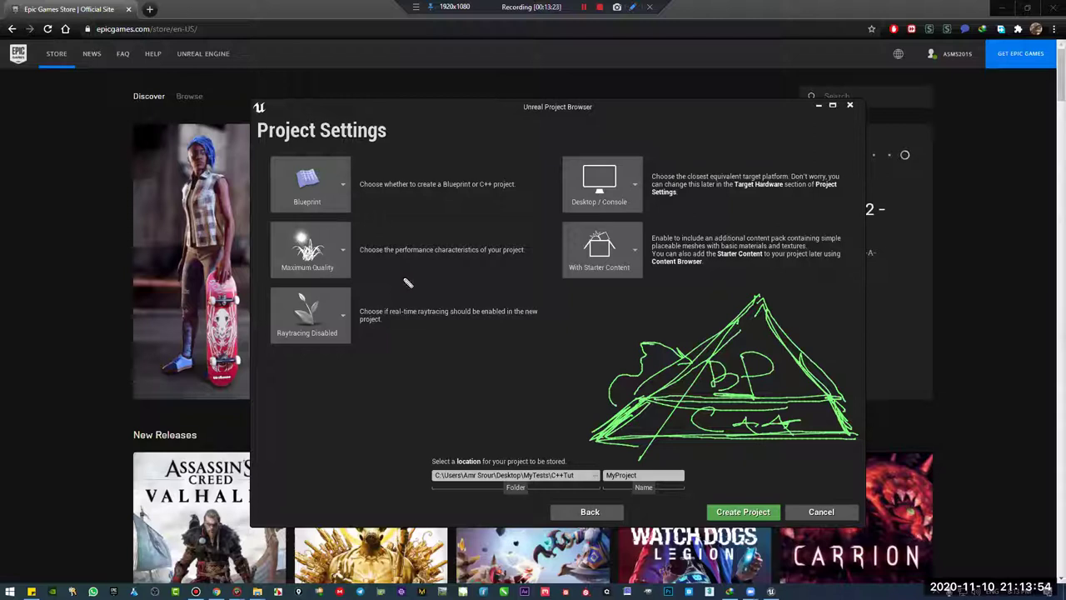
mouse_move(259, 391)
left_mouse_down()
mouse_move(338, 425)
mouse_move(353, 381)
mouse_move(550, 337)
mouse_move(616, 347)
mouse_move(587, 357)
mouse_move(645, 315)
left_mouse_up()
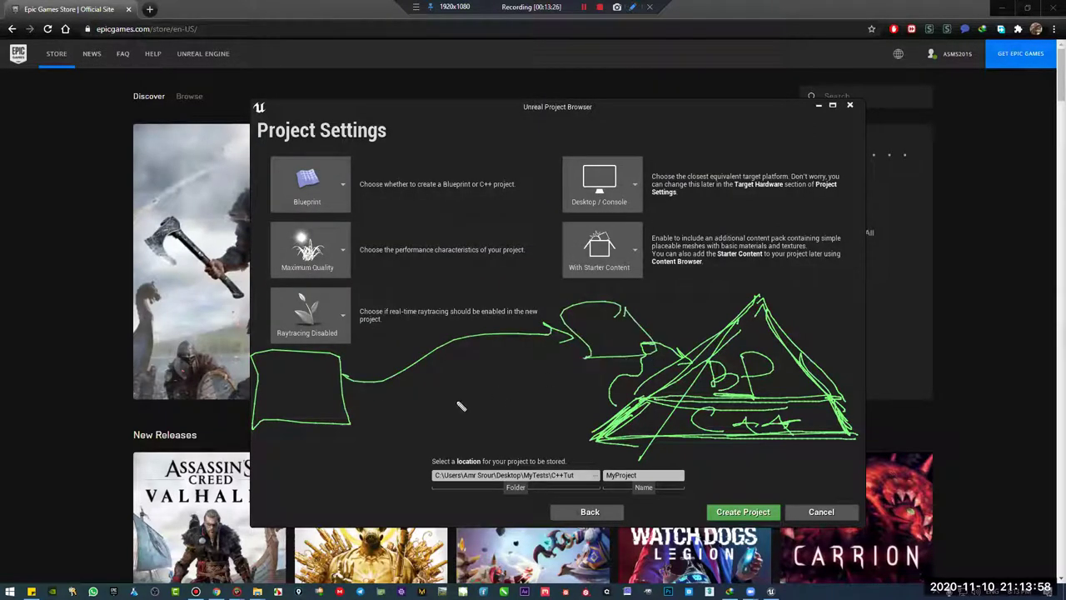
mouse_move(319, 384)
left_mouse_down()
mouse_move(316, 369)
mouse_move(286, 380)
mouse_move(274, 363)
mouse_move(263, 398)
mouse_move(300, 413)
mouse_move(291, 408)
mouse_move(290, 423)
left_mouse_up()
left_click(312, 389)
mouse_move(596, 354)
left_mouse_down()
mouse_move(623, 335)
mouse_move(614, 327)
mouse_move(583, 365)
left_mouse_up()
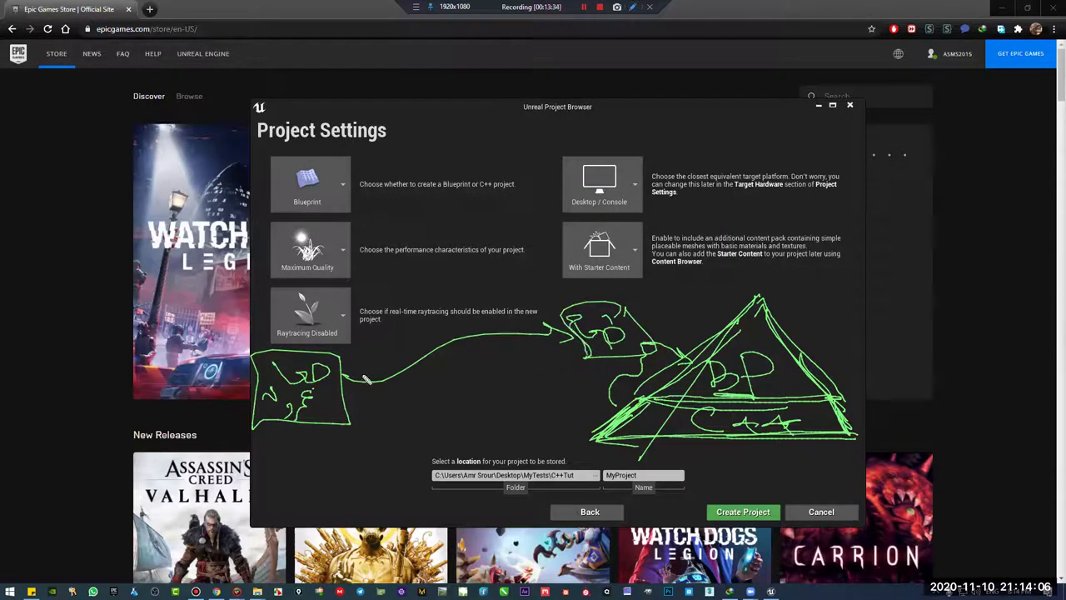
mouse_move(340, 377)
left_mouse_down()
mouse_move(373, 381)
mouse_move(511, 334)
mouse_move(571, 337)
left_mouse_up()
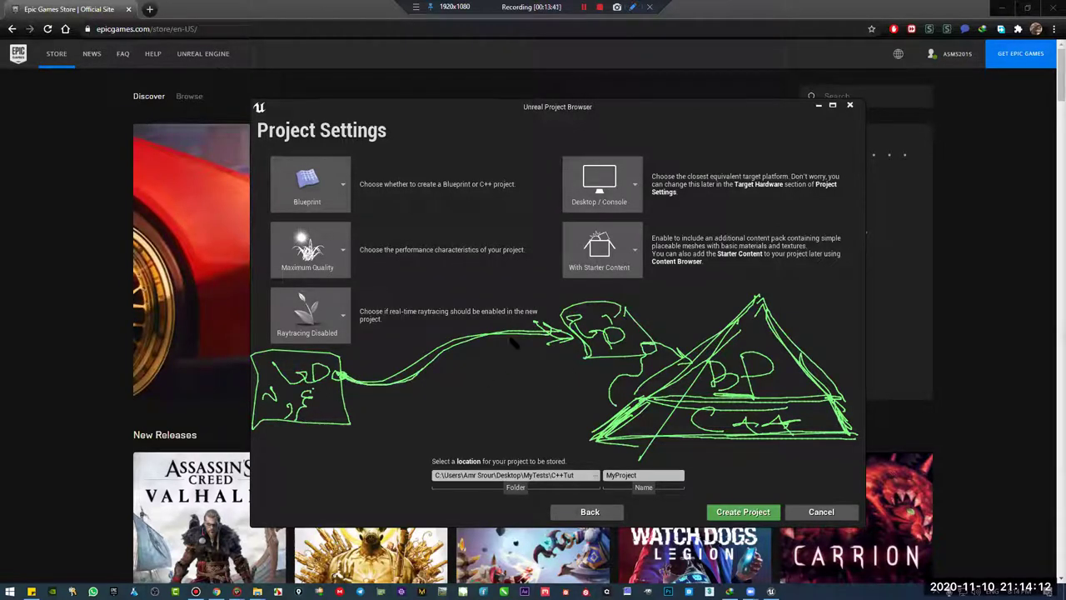
mouse_move(358, 431)
left_mouse_down()
mouse_move(245, 434)
mouse_move(275, 451)
mouse_move(263, 453)
mouse_move(335, 458)
left_mouse_up()
left_click(292, 450)
left_click(299, 444)
left_click(319, 439)
mouse_move(265, 469)
left_mouse_down()
mouse_move(302, 523)
mouse_move(314, 519)
left_mouse_up()
left_click_drag(319, 508, 320, 522)
left_click_drag(337, 493, 337, 510)
left_click_drag(341, 472, 346, 481)
left_click_drag(358, 502, 320, 516)
left_click_drag(316, 570, 332, 559)
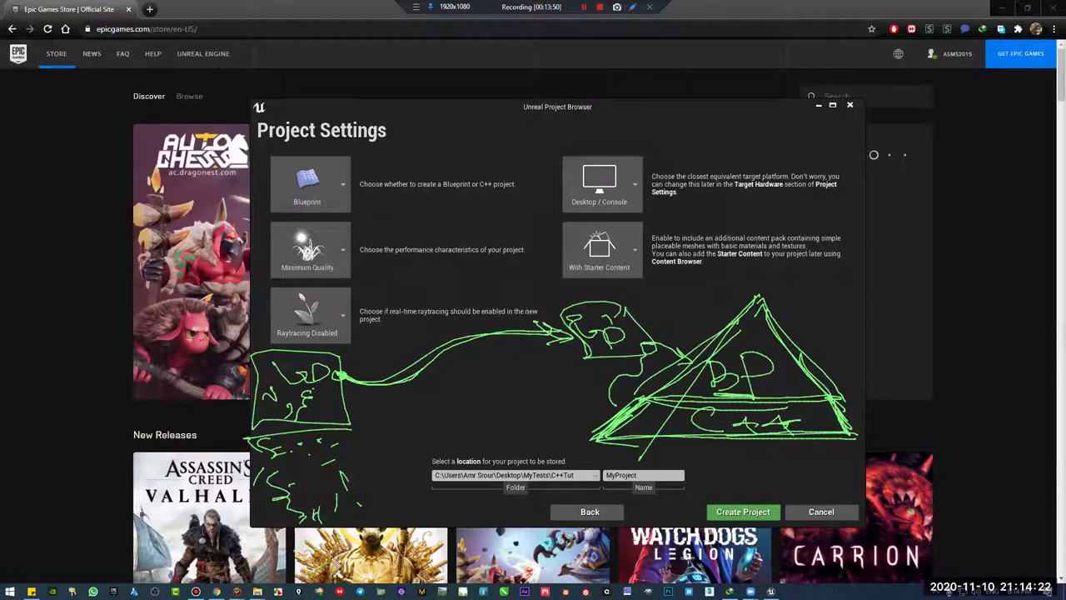
left_click_drag(575, 334, 659, 350)
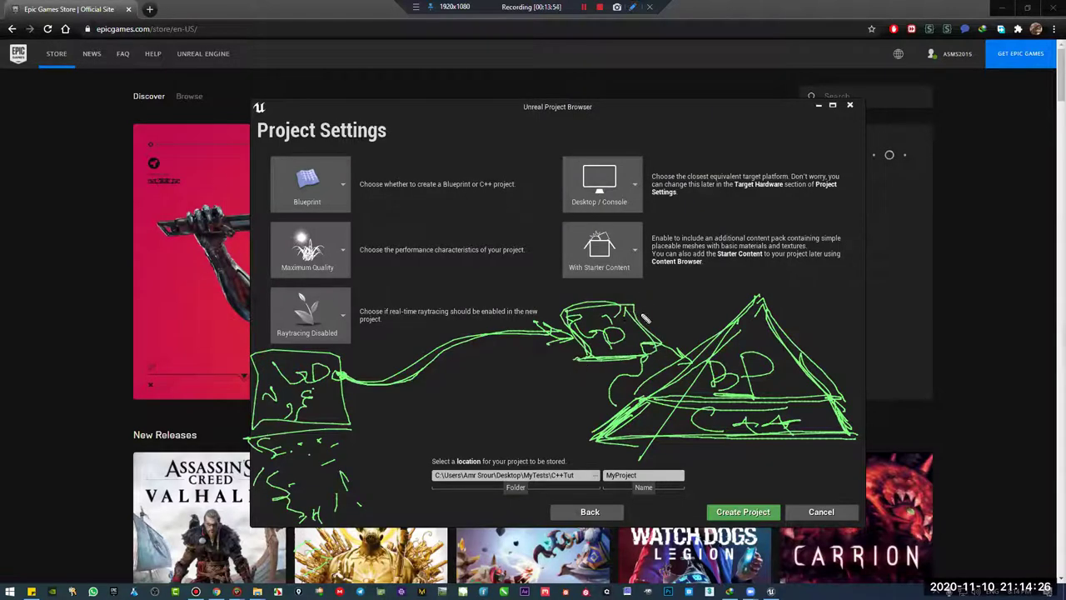
mouse_move(634, 314)
left_mouse_down()
mouse_move(651, 312)
mouse_move(667, 288)
mouse_move(742, 290)
left_mouse_up()
left_click_drag(736, 304, 693, 329)
left_click_drag(621, 300, 721, 277)
left_click_drag(337, 374, 459, 344)
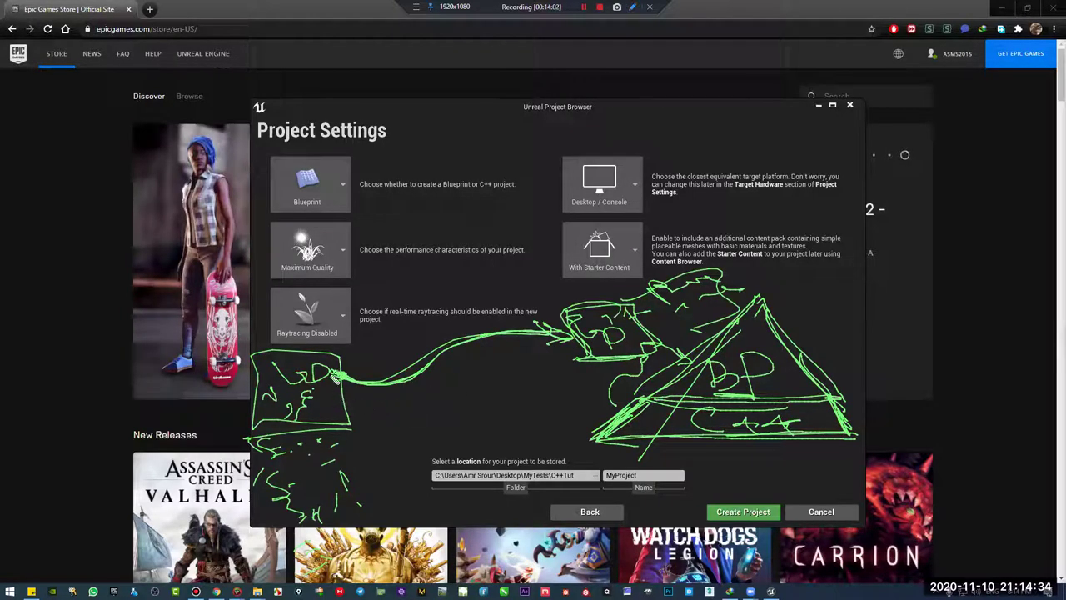
mouse_move(573, 336)
left_mouse_down()
mouse_move(356, 420)
mouse_move(450, 336)
mouse_move(556, 330)
left_mouse_up()
mouse_move(443, 388)
left_mouse_down()
mouse_move(428, 435)
mouse_move(402, 462)
left_mouse_up()
left_click_drag(434, 443, 530, 416)
left_click_drag(450, 414, 541, 408)
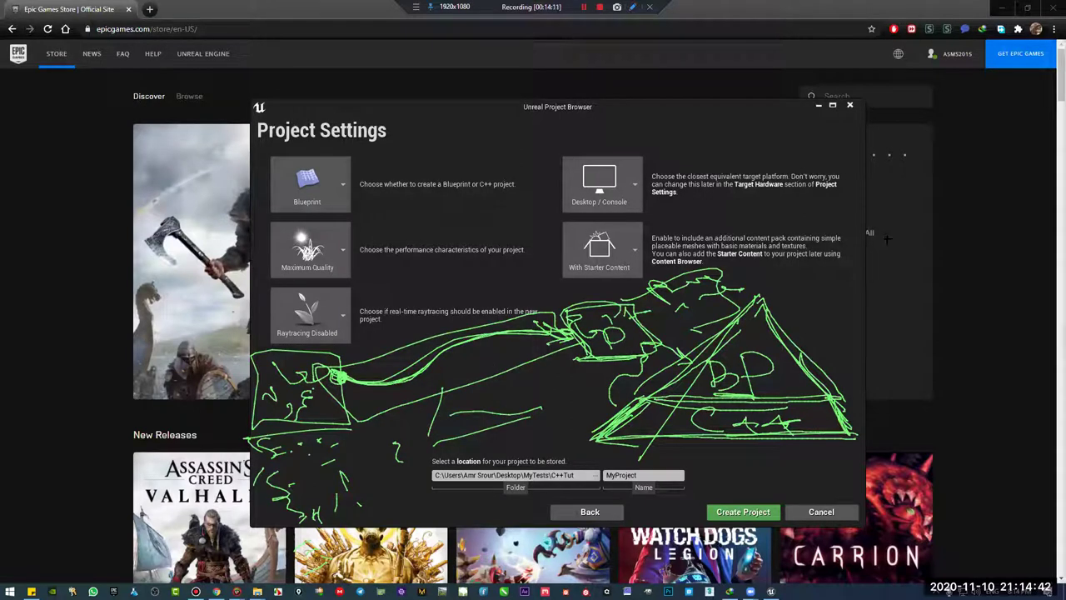
key("Delete")
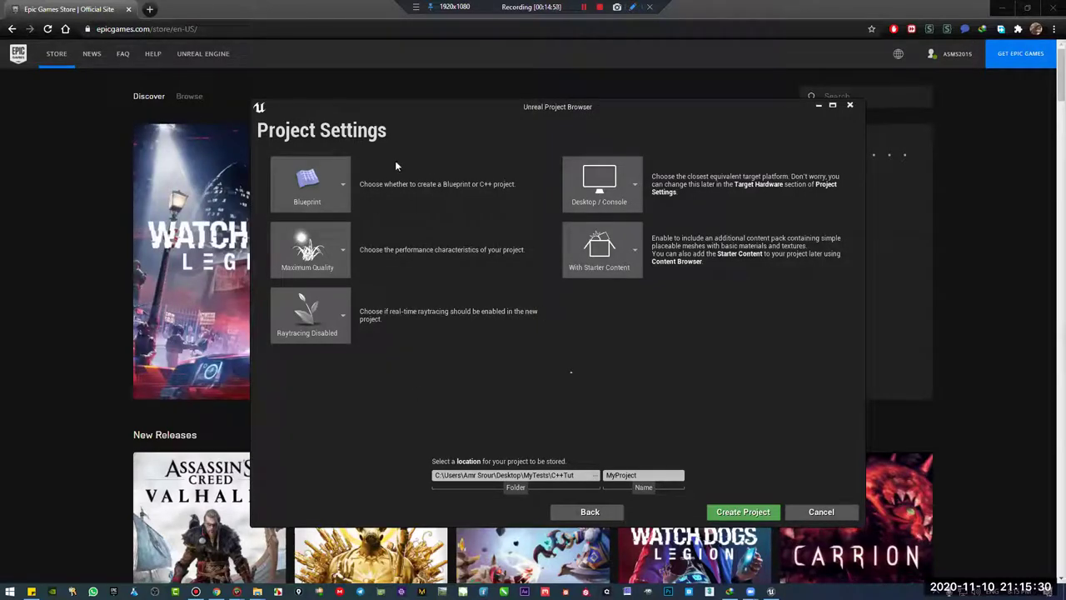
Choose Blueprint as the project type and Maximum Quality as the performance setting
left_click(321, 191)
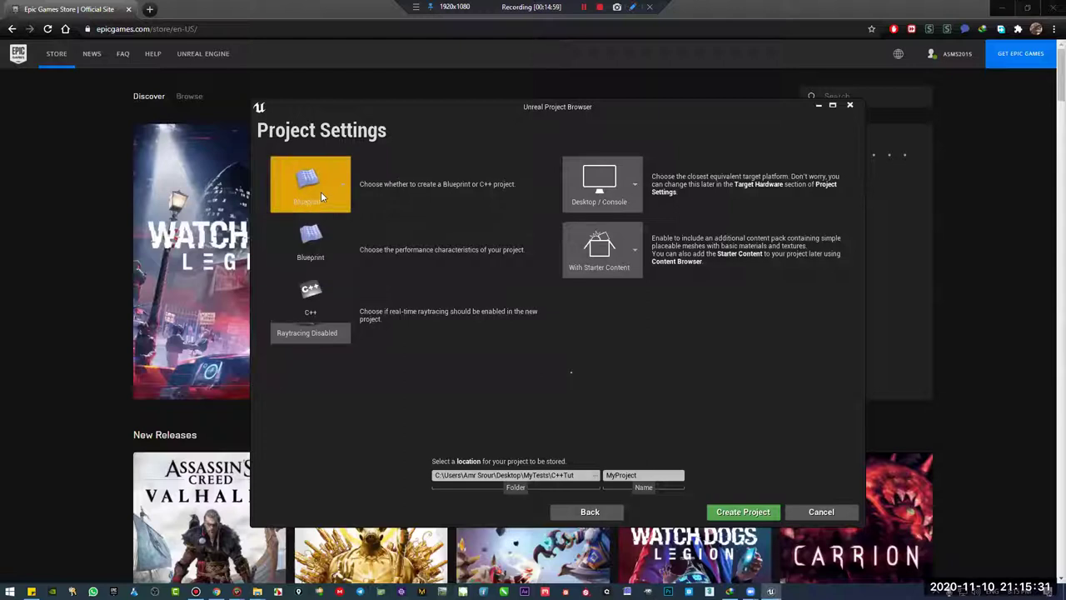
left_click(315, 239)
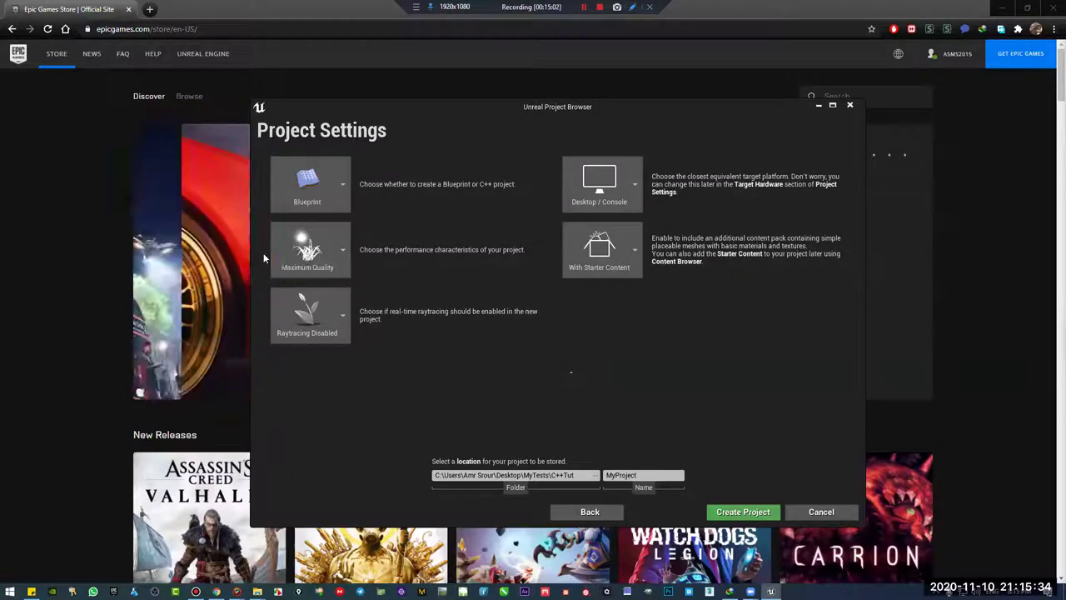
left_click(315, 247)
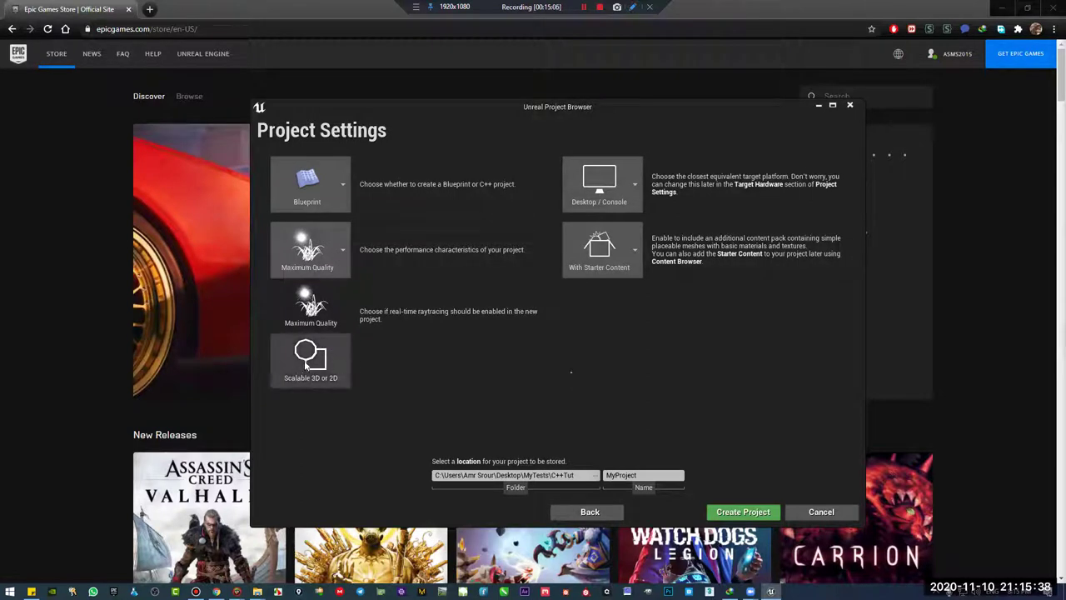
left_click(310, 307)
left_click(307, 314)
left_click(306, 318)
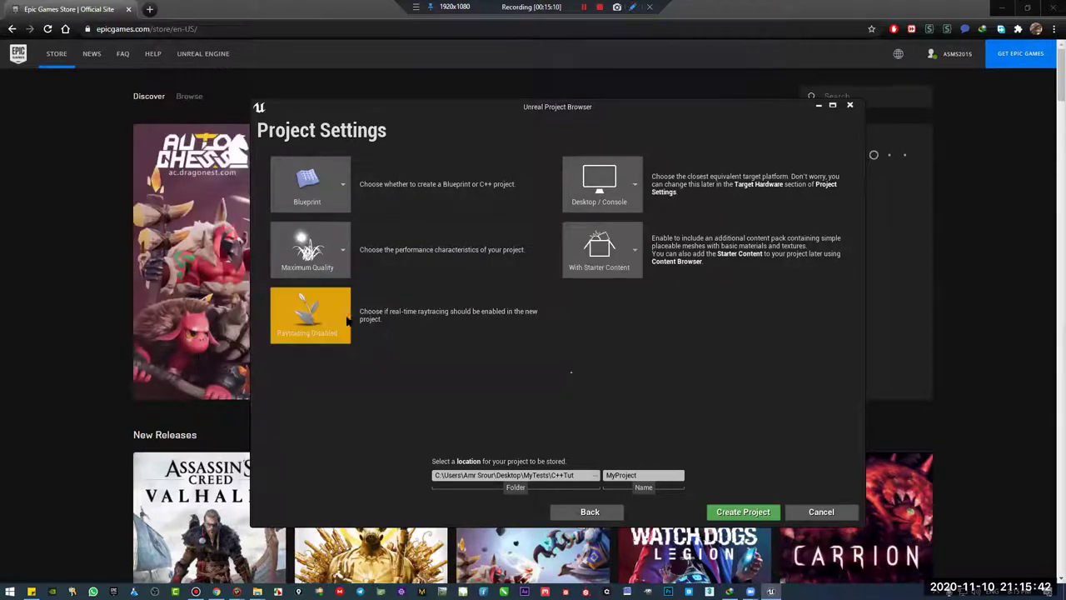
left_click(334, 268)
left_click(318, 321)
Examine the enabled and disabled choices offered for real-time raytracing
left_click(321, 329)
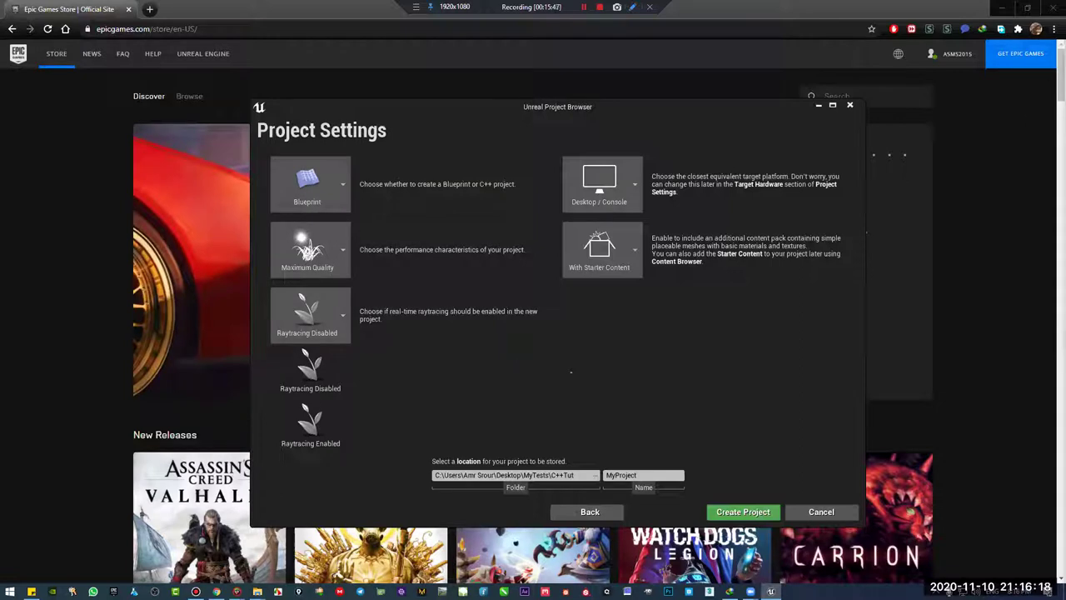
key("Escape")
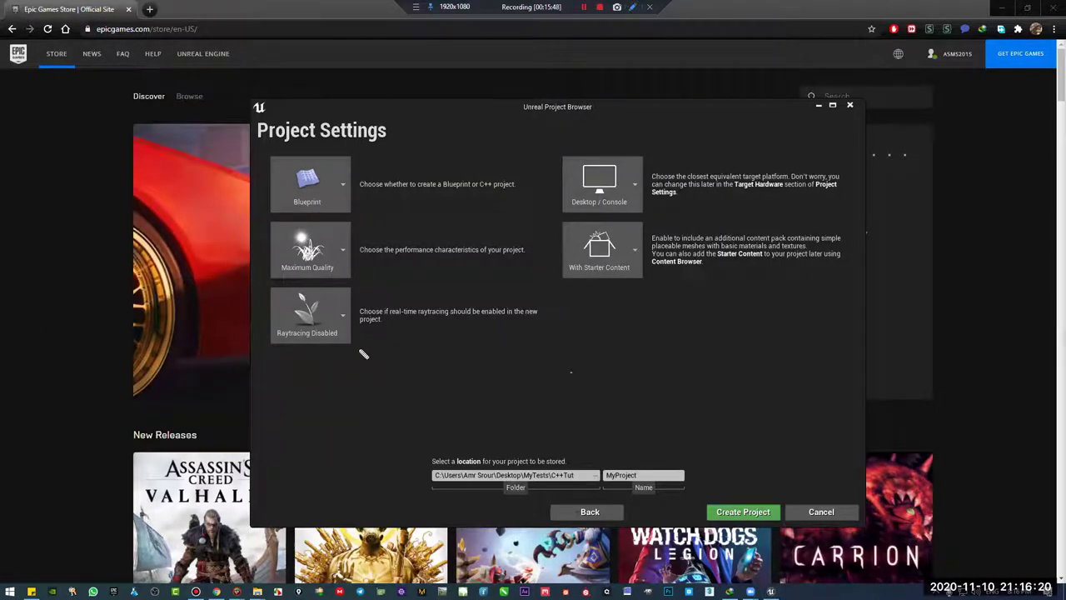
mouse_move(297, 382)
left_mouse_down()
mouse_move(309, 411)
mouse_move(317, 381)
mouse_move(414, 401)
left_mouse_up()
mouse_move(380, 383)
left_mouse_down()
mouse_move(397, 408)
mouse_move(429, 382)
mouse_move(515, 390)
mouse_move(564, 366)
mouse_move(669, 366)
left_mouse_up()
left_click_drag(623, 356, 643, 380)
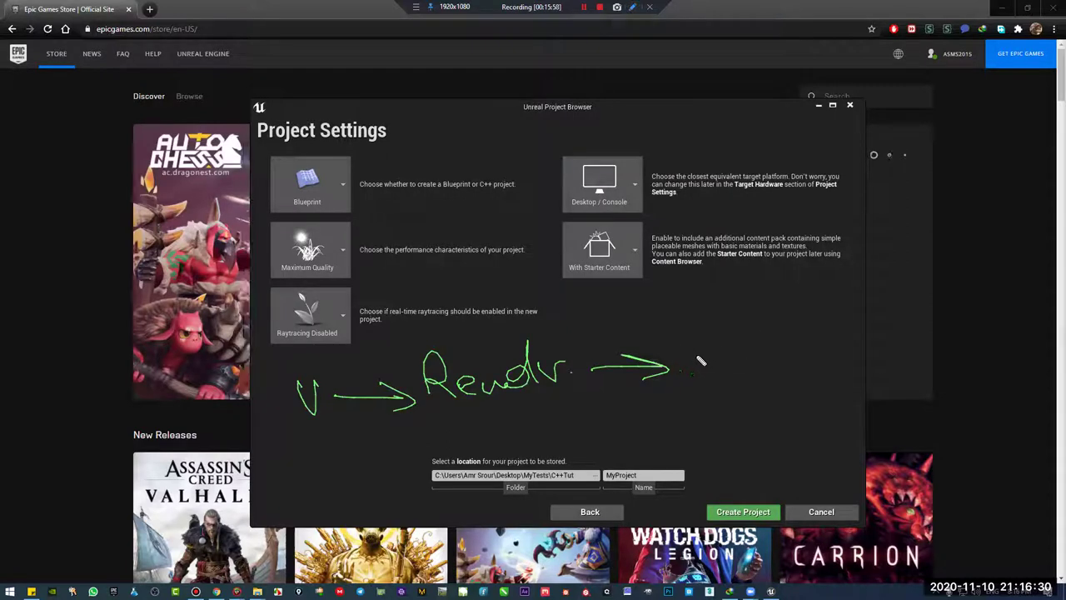
mouse_move(690, 361)
left_mouse_down()
mouse_move(804, 365)
mouse_move(818, 336)
left_mouse_up()
mouse_move(856, 362)
left_mouse_down()
mouse_move(734, 399)
mouse_move(702, 424)
left_mouse_up()
mouse_move(439, 435)
left_mouse_down()
mouse_move(517, 439)
mouse_move(546, 422)
mouse_move(571, 447)
mouse_move(651, 412)
mouse_move(509, 481)
left_mouse_up()
left_click_drag(643, 450, 496, 478)
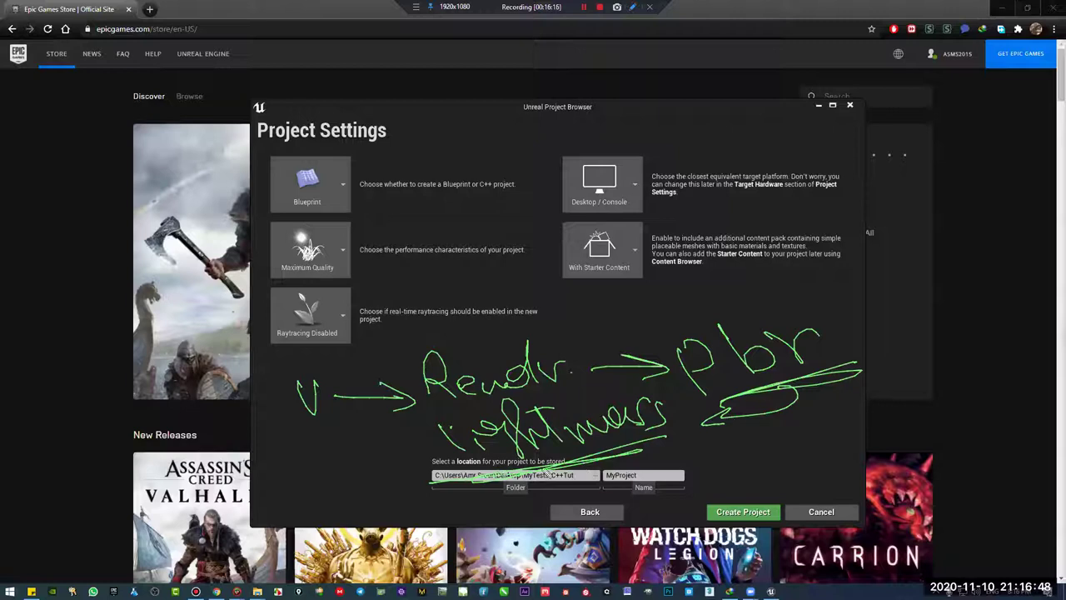
left_click_drag(448, 472, 554, 517)
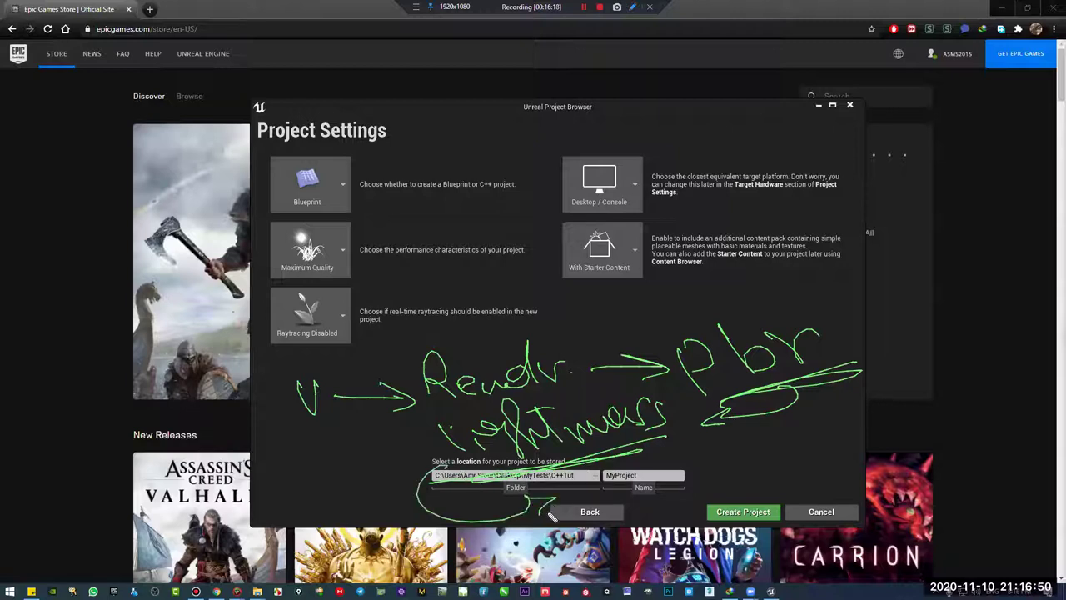
mouse_move(820, 390)
left_mouse_down()
mouse_move(724, 410)
mouse_move(775, 402)
left_mouse_up()
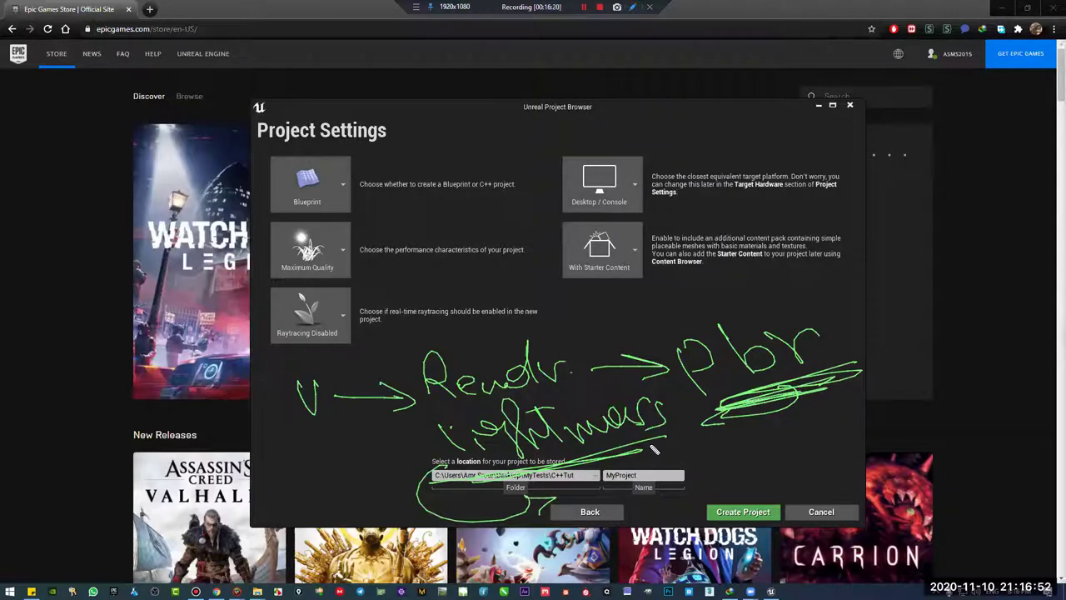
mouse_move(637, 487)
left_mouse_down()
mouse_move(663, 508)
mouse_move(802, 450)
mouse_move(837, 450)
mouse_move(666, 523)
mouse_move(695, 515)
left_mouse_up()
mouse_move(463, 500)
left_mouse_down()
mouse_move(259, 376)
mouse_move(280, 350)
mouse_move(346, 335)
mouse_move(391, 300)
mouse_move(422, 314)
mouse_move(459, 306)
left_mouse_up()
mouse_move(498, 272)
left_mouse_down()
mouse_move(498, 300)
mouse_move(520, 290)
left_mouse_up()
mouse_move(575, 293)
left_mouse_down()
mouse_move(573, 317)
mouse_move(265, 422)
left_mouse_up()
mouse_move(576, 320)
left_mouse_down()
mouse_move(556, 279)
mouse_move(423, 250)
mouse_move(163, 333)
mouse_move(300, 388)
mouse_move(201, 333)
mouse_move(529, 237)
mouse_move(595, 312)
mouse_move(260, 426)
left_mouse_up()
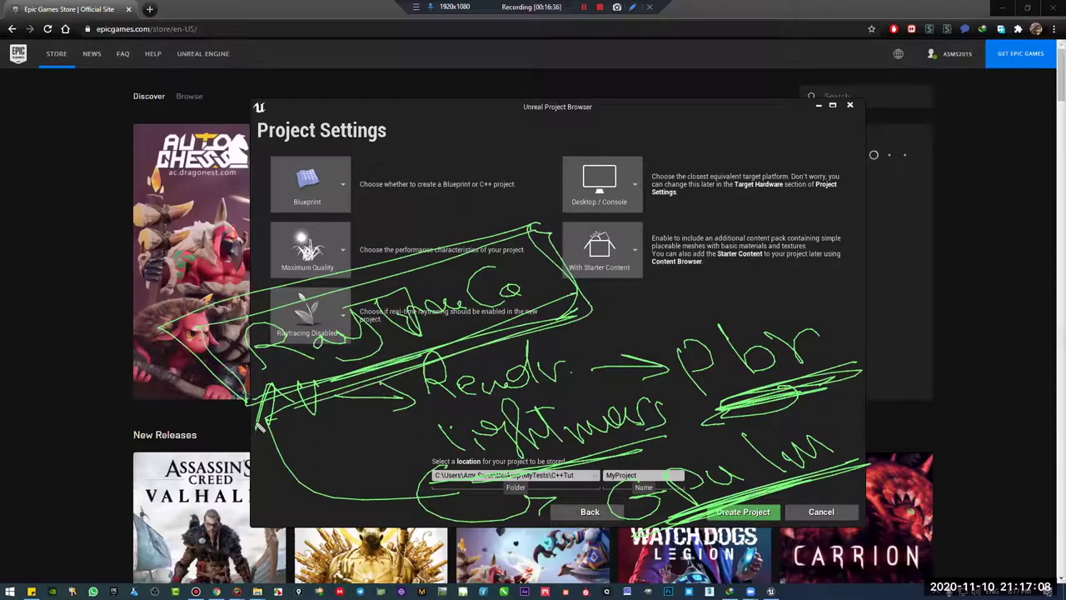
left_click_drag(574, 481, 630, 540)
left_click_drag(610, 470, 691, 446)
mouse_move(750, 423)
left_mouse_down()
mouse_move(837, 452)
mouse_move(796, 389)
mouse_move(576, 482)
mouse_move(629, 532)
mouse_move(617, 469)
mouse_move(767, 410)
mouse_move(846, 438)
mouse_move(848, 468)
mouse_move(851, 421)
left_mouse_up()
mouse_move(686, 435)
left_mouse_down()
mouse_move(421, 492)
mouse_move(420, 423)
mouse_move(683, 380)
mouse_move(706, 428)
left_mouse_up()
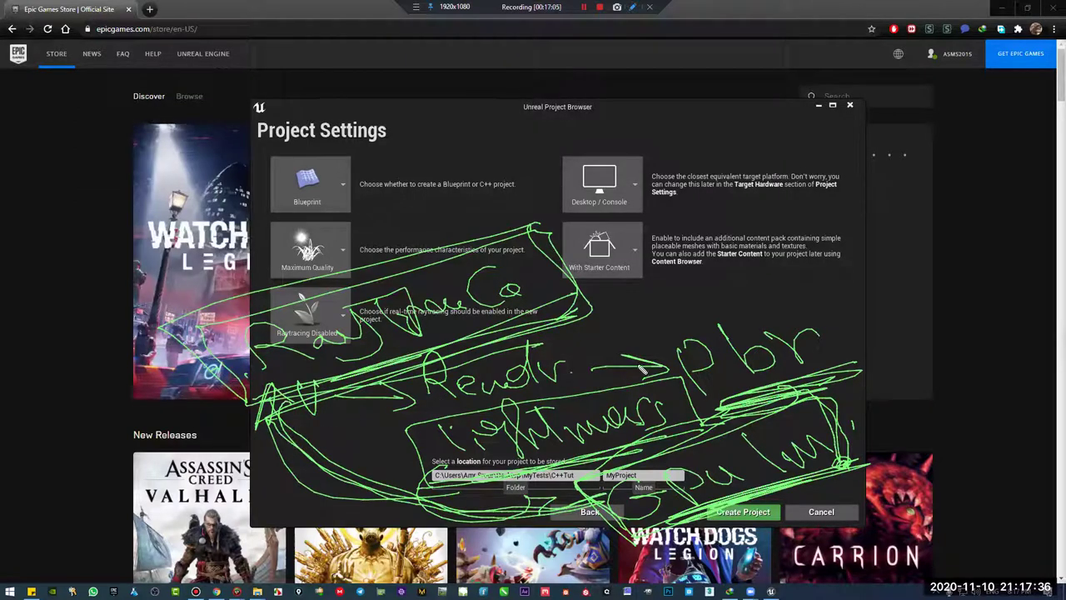
mouse_move(659, 381)
left_mouse_down()
mouse_move(466, 419)
mouse_move(437, 482)
mouse_move(456, 489)
left_mouse_up()
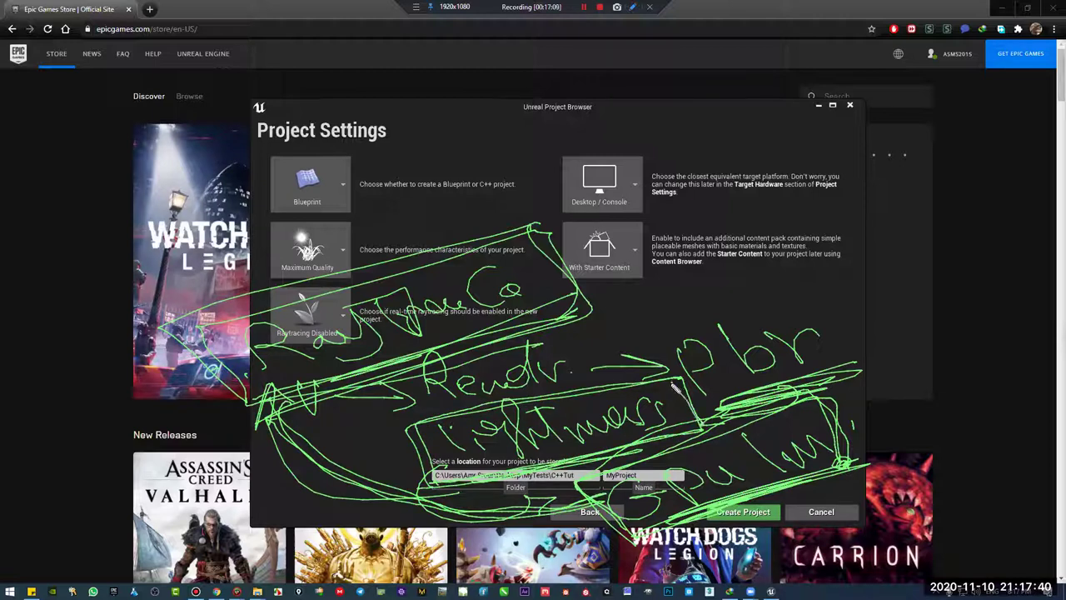
left_click_drag(650, 382, 740, 310)
mouse_move(767, 270)
left_mouse_down()
mouse_move(828, 288)
mouse_move(871, 282)
left_mouse_up()
left_click_drag(858, 327, 901, 306)
mouse_move(916, 243)
left_mouse_down()
mouse_move(799, 348)
mouse_move(915, 240)
left_mouse_up()
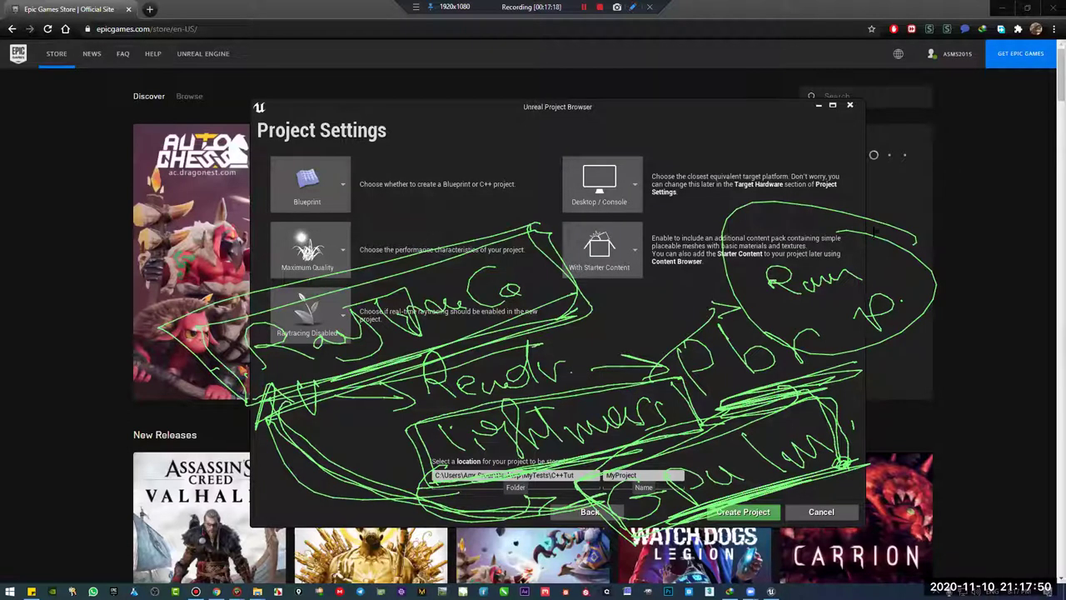
key("Escape")
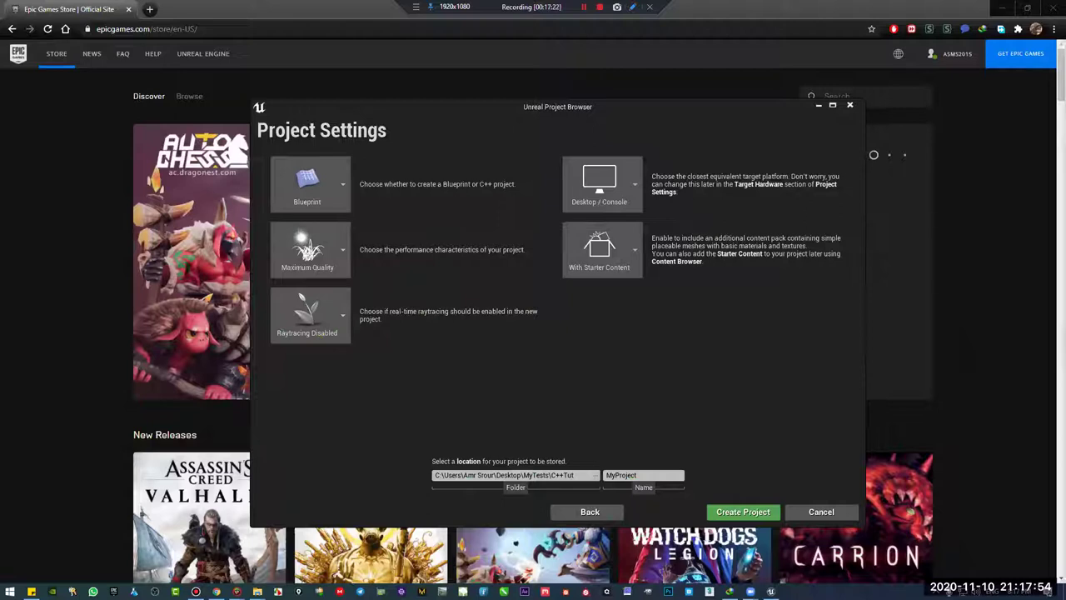
Choose Raytracing Disabled for the project and open the target platform choices
left_click(315, 329)
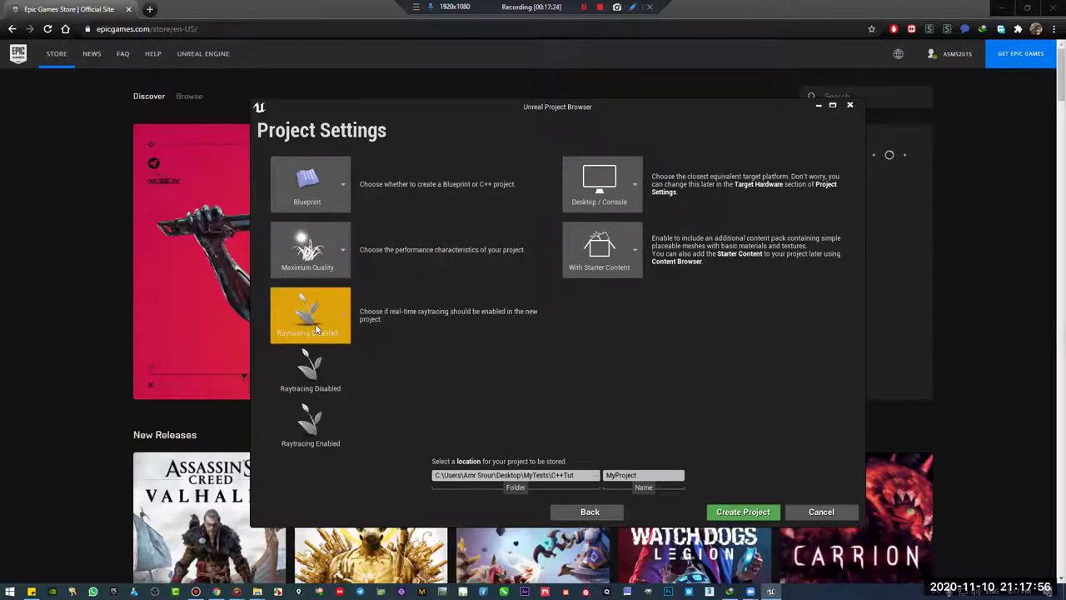
left_click(287, 371)
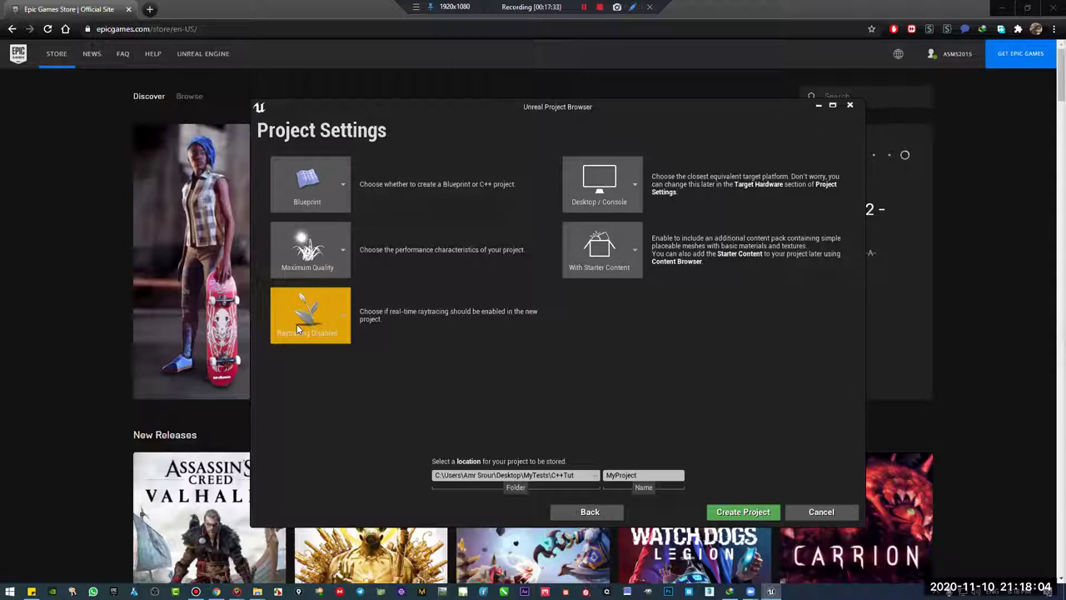
left_click(607, 192)
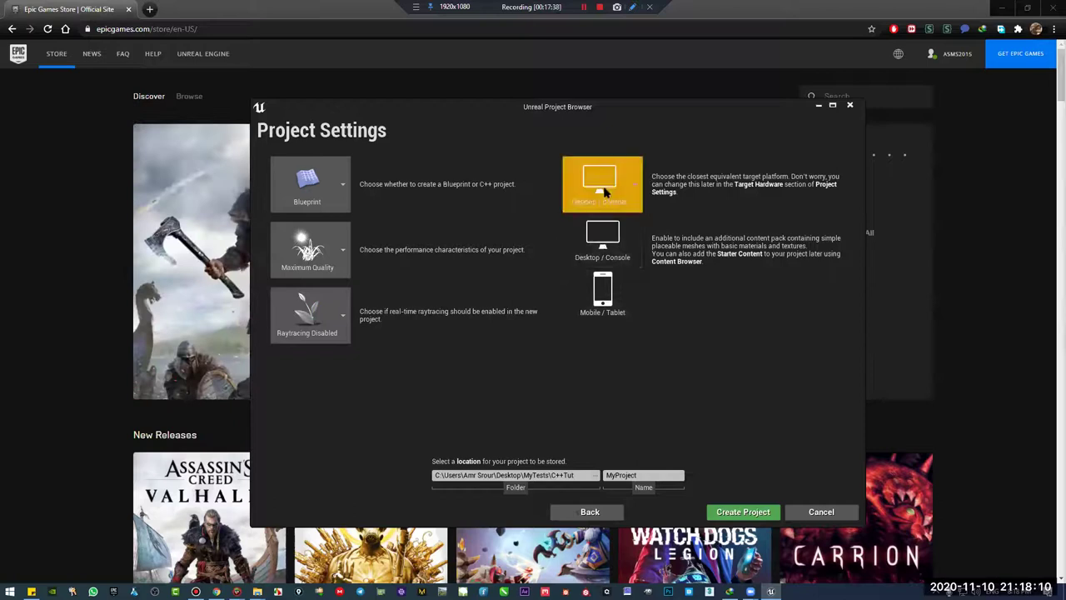
left_click(605, 192)
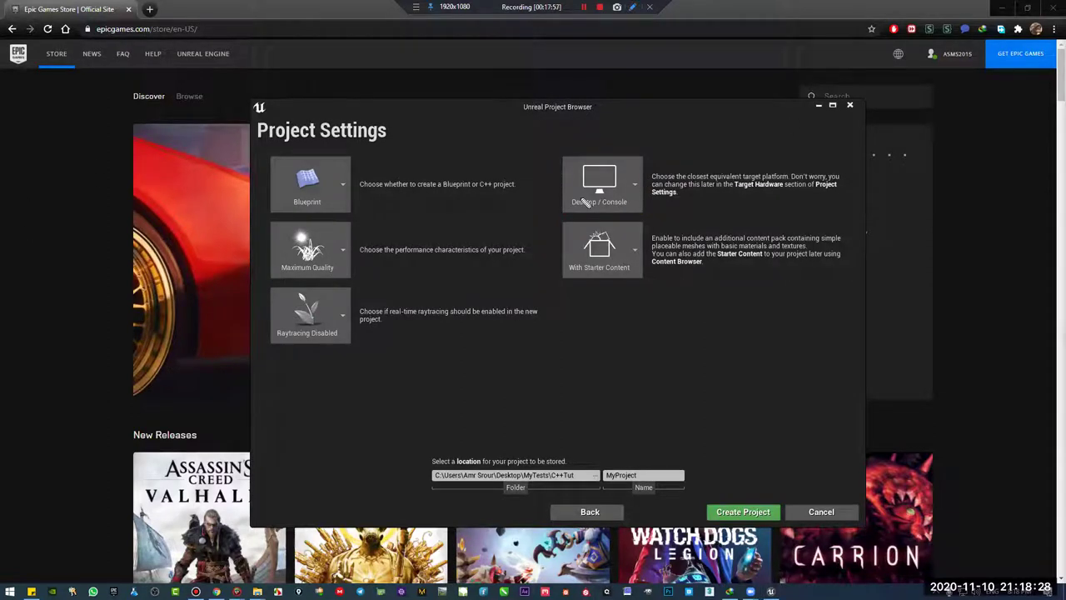
mouse_move(583, 199)
left_mouse_down()
mouse_move(388, 360)
mouse_move(382, 379)
left_mouse_up()
mouse_move(288, 415)
left_mouse_down()
mouse_move(286, 435)
mouse_move(381, 441)
mouse_move(367, 447)
mouse_move(466, 410)
left_mouse_up()
left_click_drag(430, 386, 493, 401)
left_click_drag(493, 401, 455, 426)
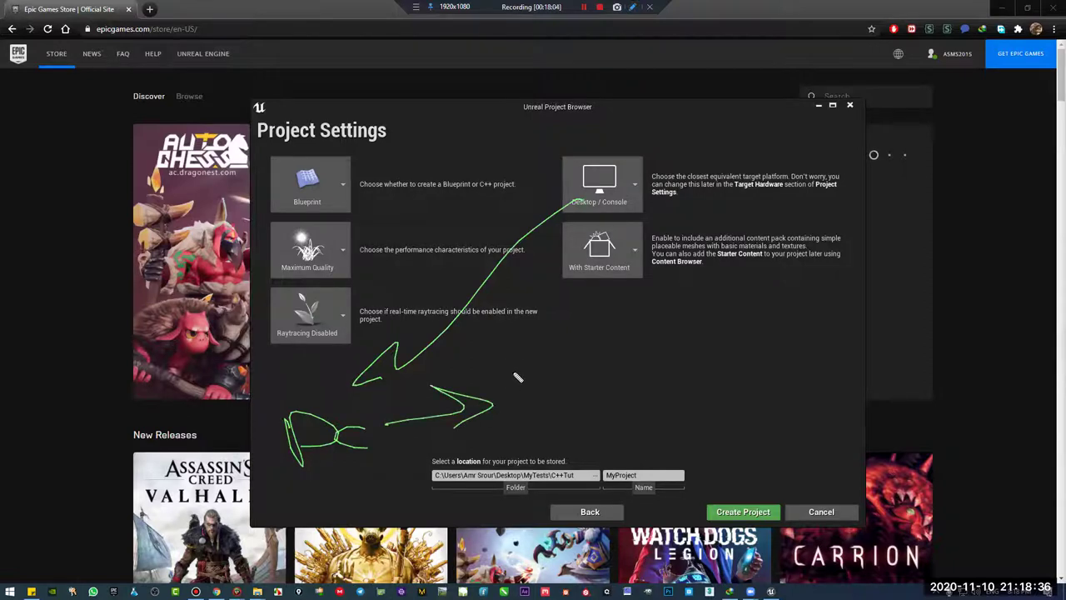
left_click_drag(489, 353, 558, 383)
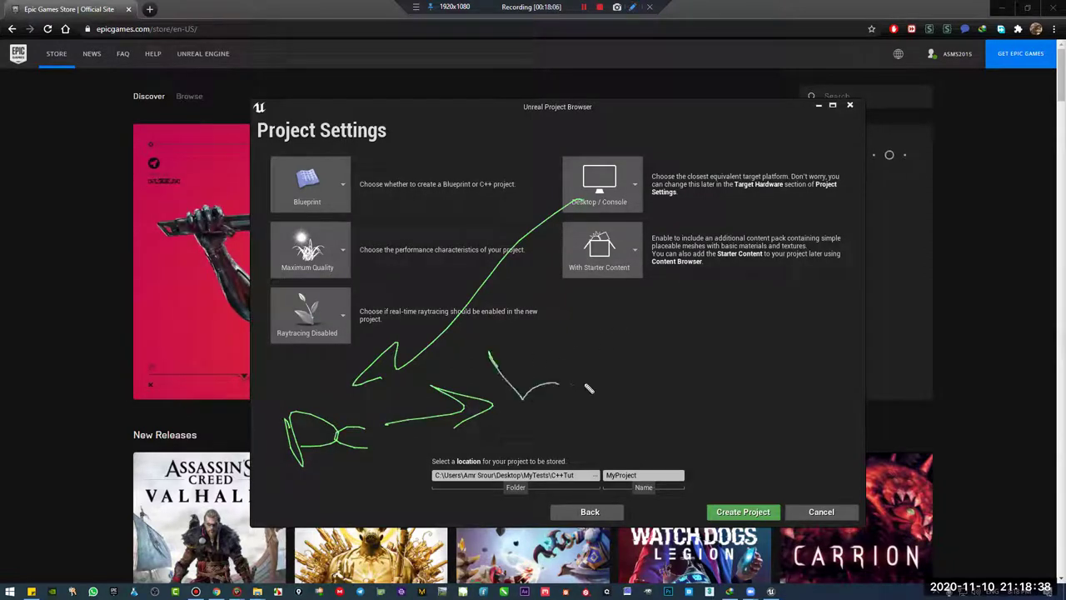
mouse_move(624, 376)
left_mouse_down()
mouse_move(607, 318)
mouse_move(704, 331)
left_mouse_up()
mouse_move(749, 292)
left_mouse_down()
mouse_move(839, 307)
mouse_move(848, 227)
left_mouse_up()
left_click_drag(319, 497, 414, 508)
mouse_move(382, 458)
left_mouse_down()
mouse_move(454, 470)
mouse_move(620, 435)
left_mouse_up()
left_click_drag(645, 401, 676, 421)
mouse_move(796, 361)
left_mouse_down()
mouse_move(821, 363)
mouse_move(882, 283)
left_mouse_up()
mouse_move(1012, 348)
left_mouse_down()
mouse_move(310, 408)
mouse_move(876, 209)
mouse_move(990, 333)
left_mouse_up()
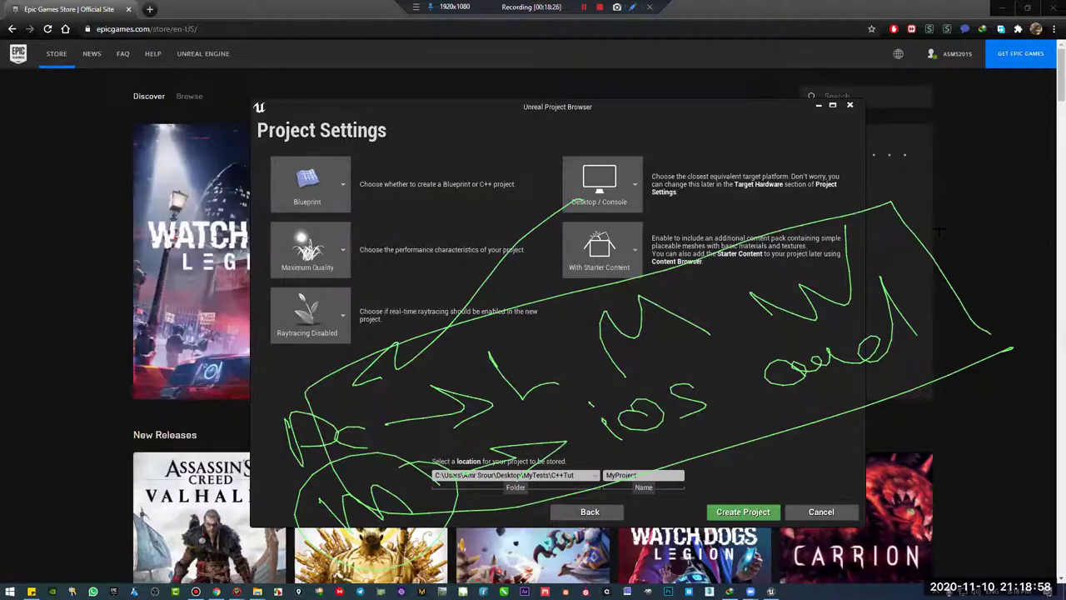
key("Delete")
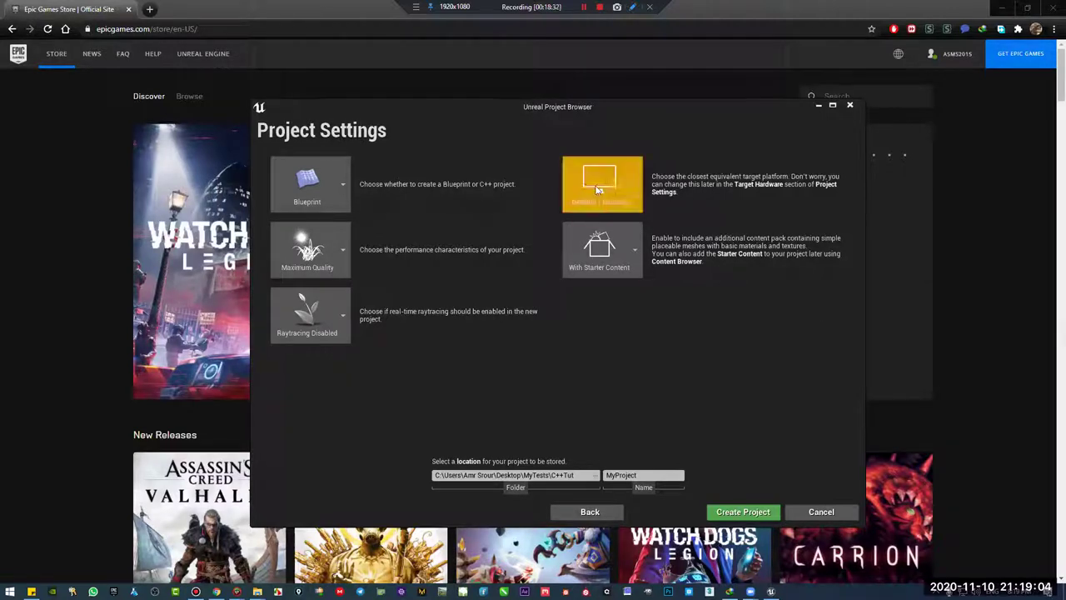
Review the Desktop / Console and Mobile / Tablet options for the target platform
left_click(628, 169)
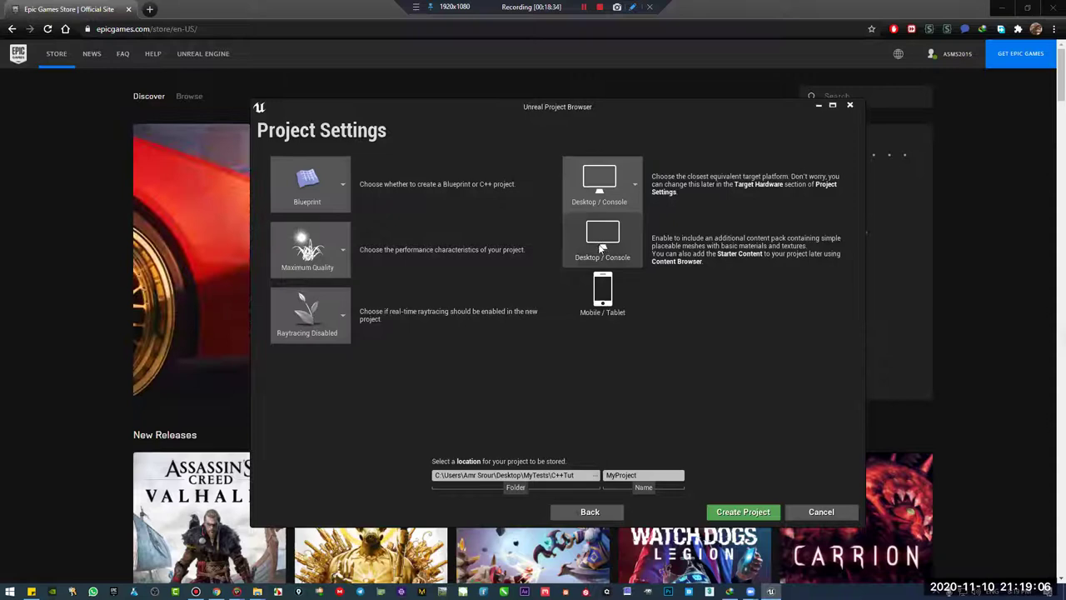
left_click(717, 319)
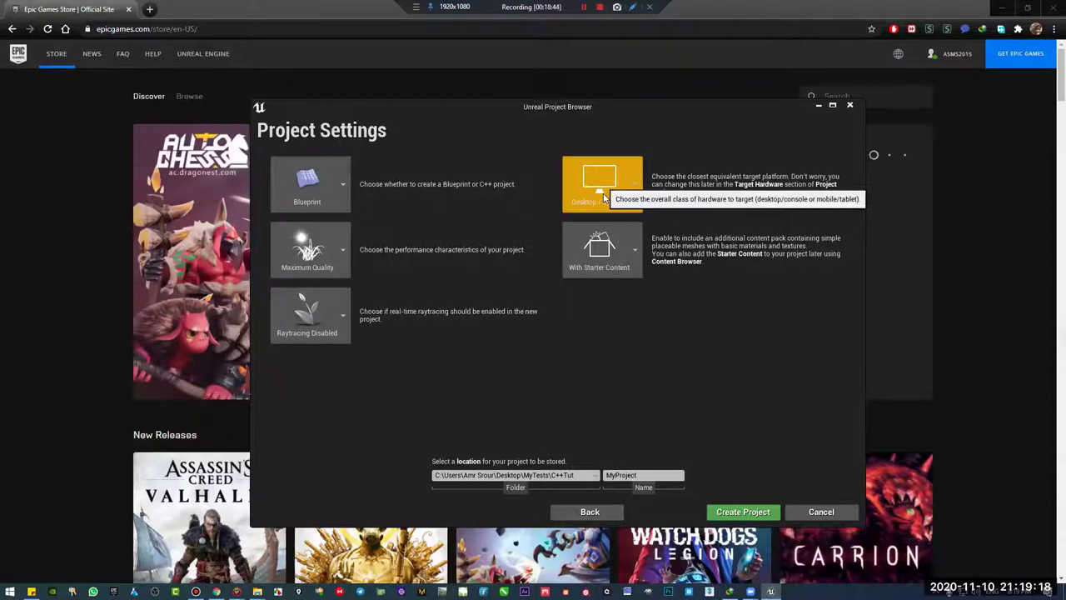
Review the No Starter Content and With Starter Content options, keeping With Starter Content for the project
left_click(598, 256)
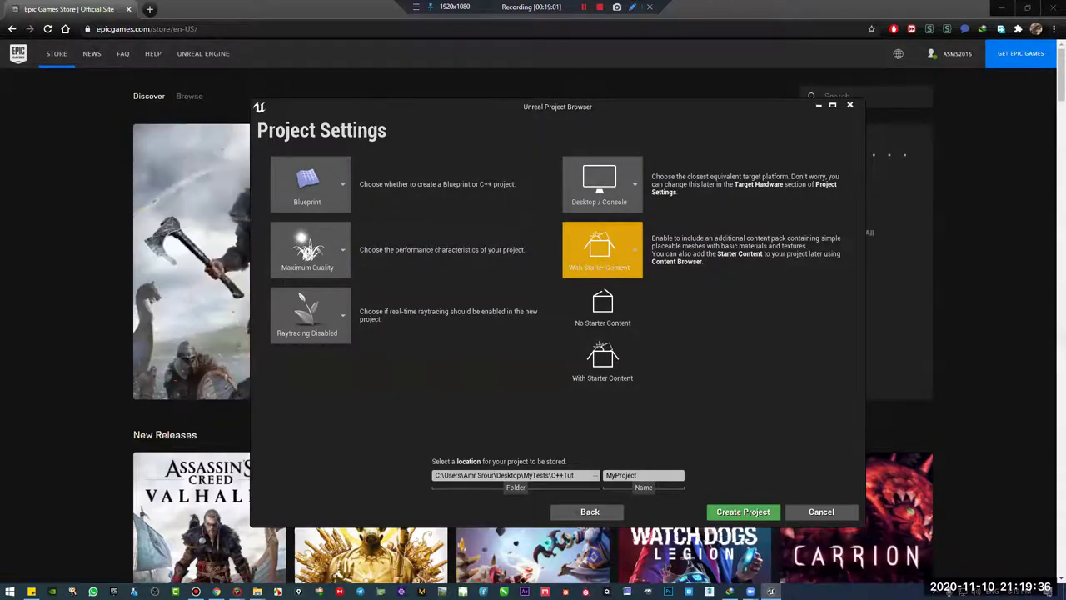
key("Escape")
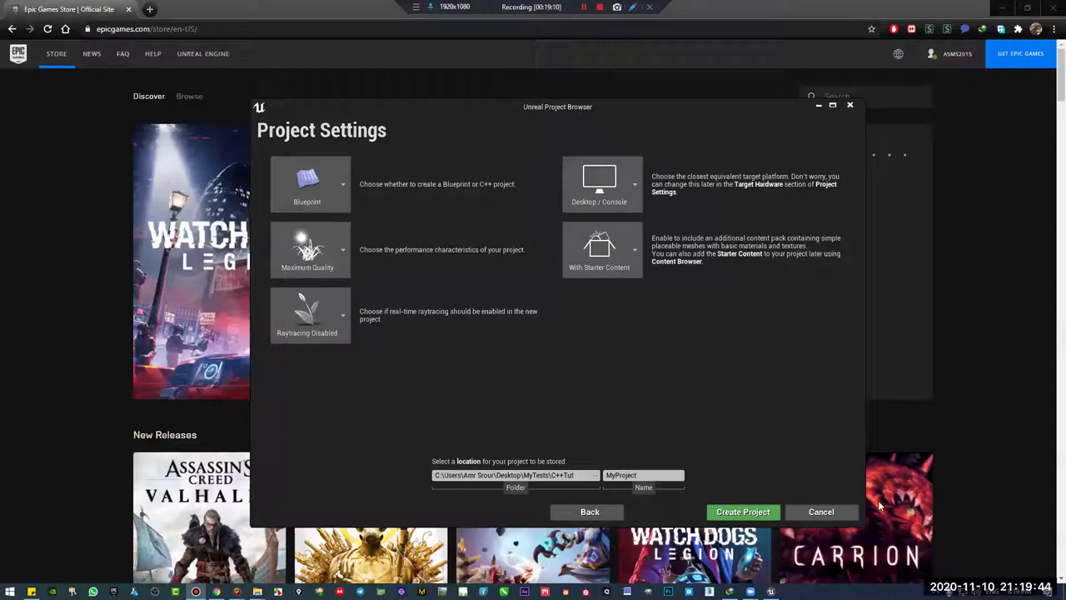
left_click(613, 275)
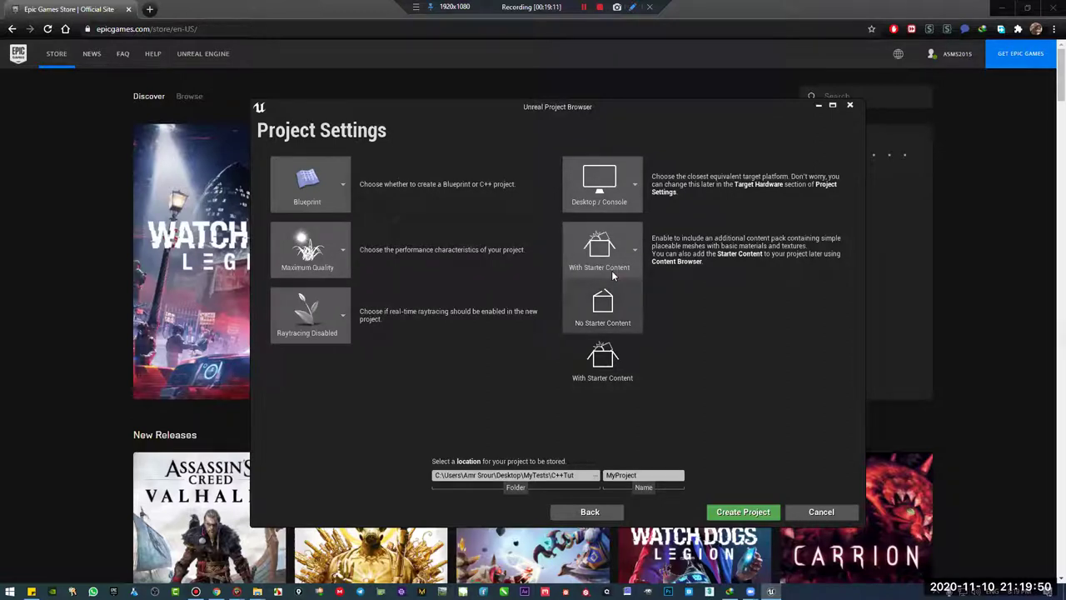
key("Down")
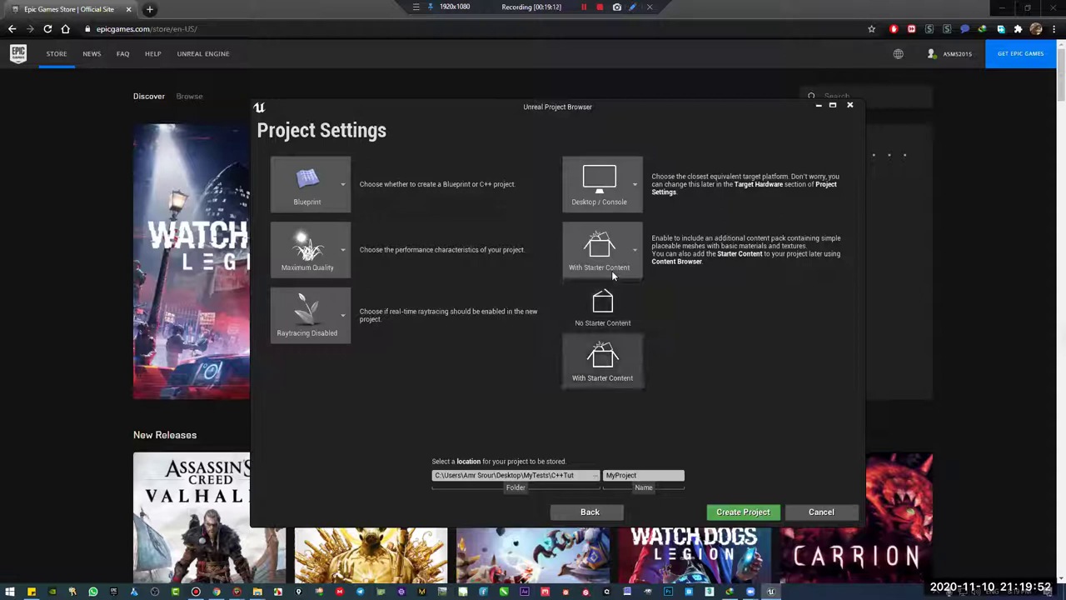
left_click(613, 275)
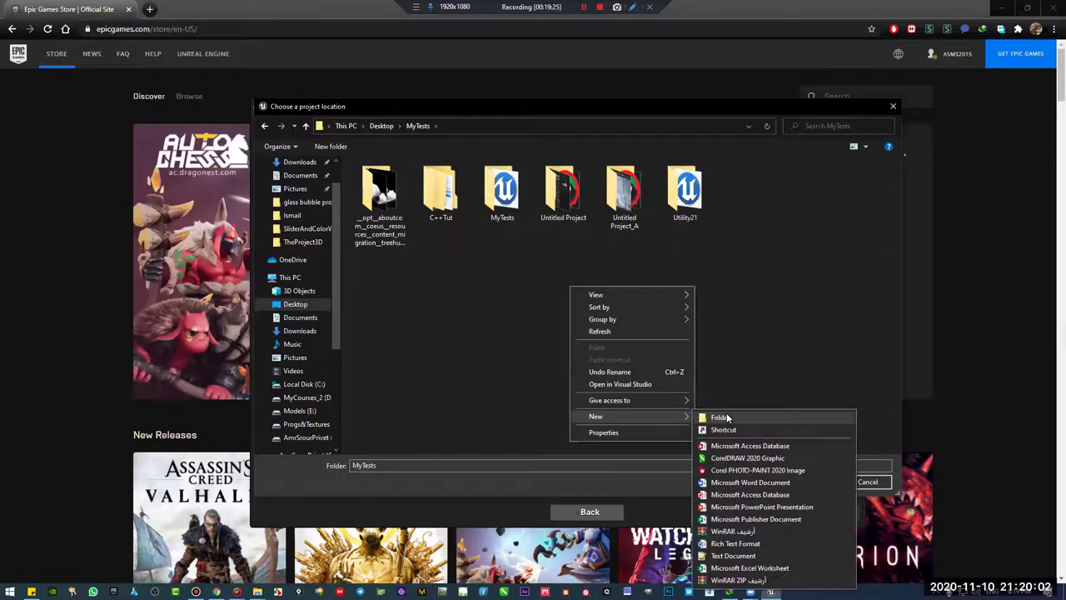
Create a folder named BasicCourse inside MyTests and select it as the project location
left_click(726, 418)
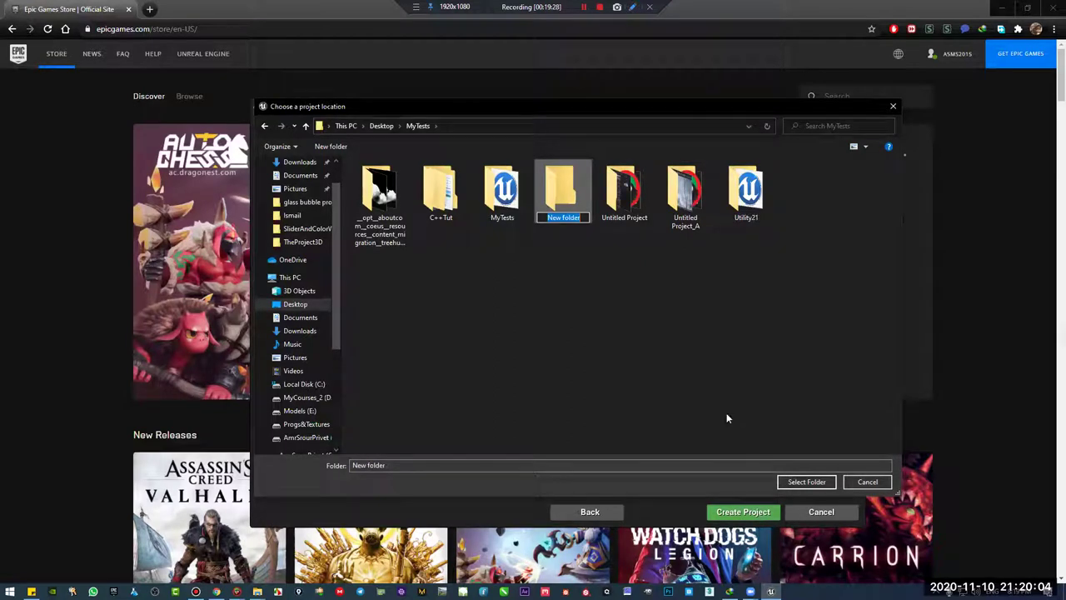
type("BasicCourse")
key("Return")
key("Return")
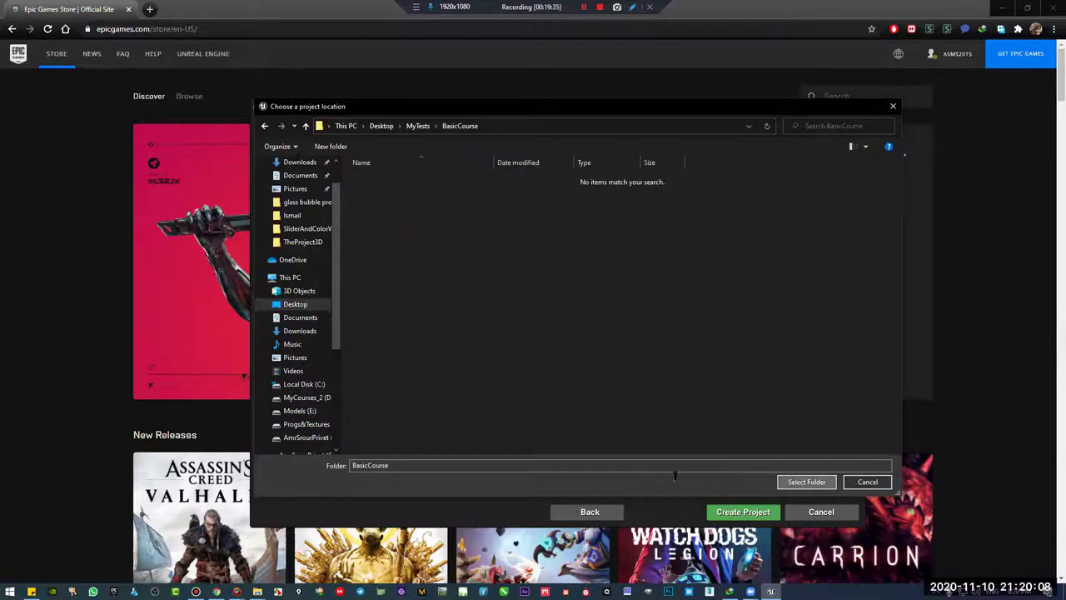
key("Return")
Name the project Test and create it
left_click_drag(656, 475, 554, 469)
type("Test")
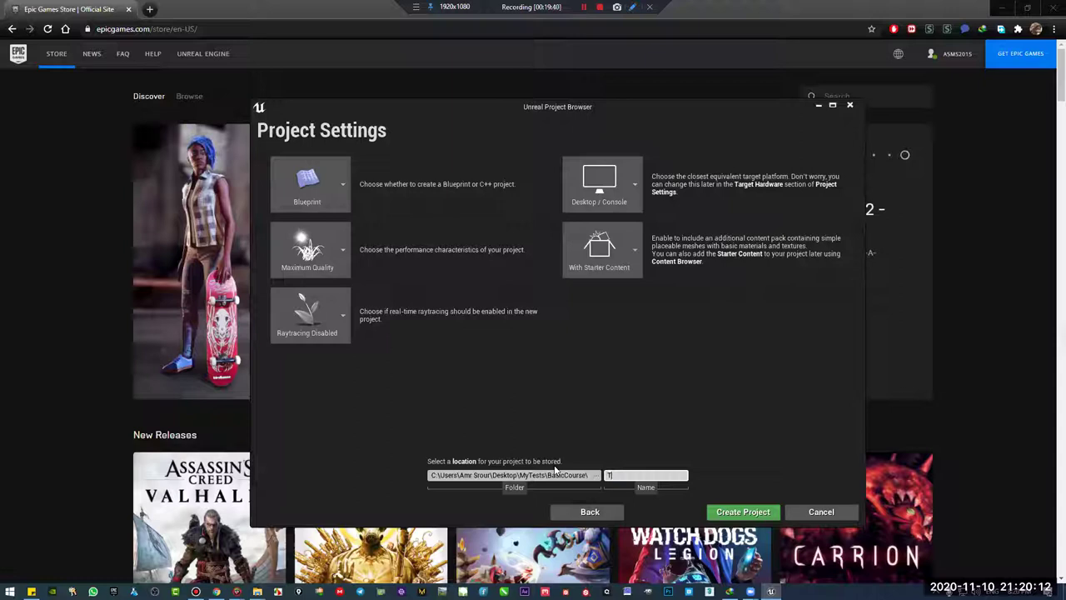
left_click(743, 513)
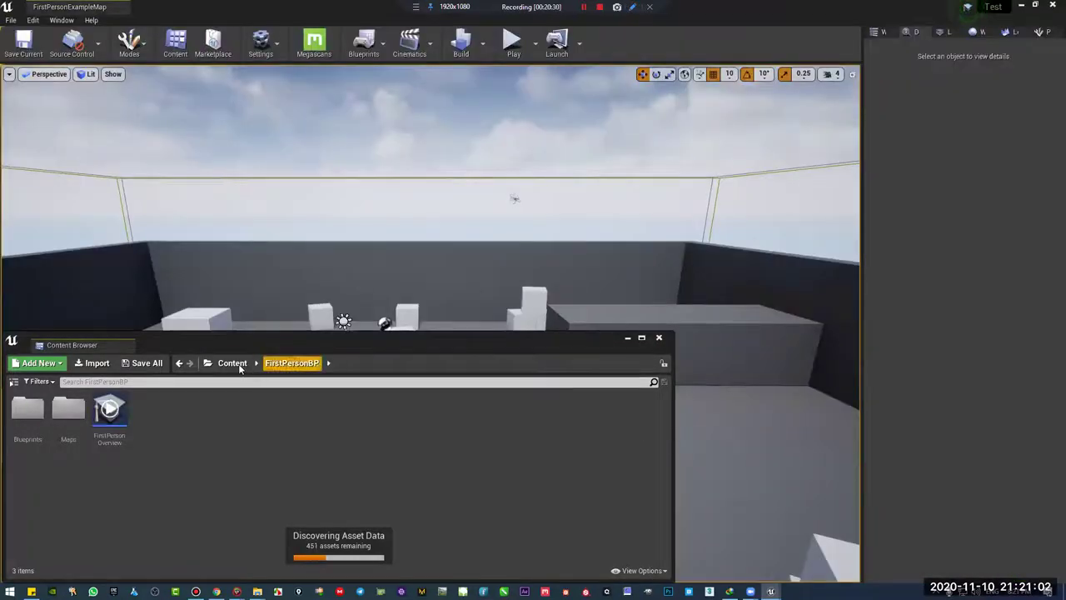
Dock the Content Browser beneath the level viewport and check the available editor layouts without loading one
left_click_drag(94, 350, 442, 321)
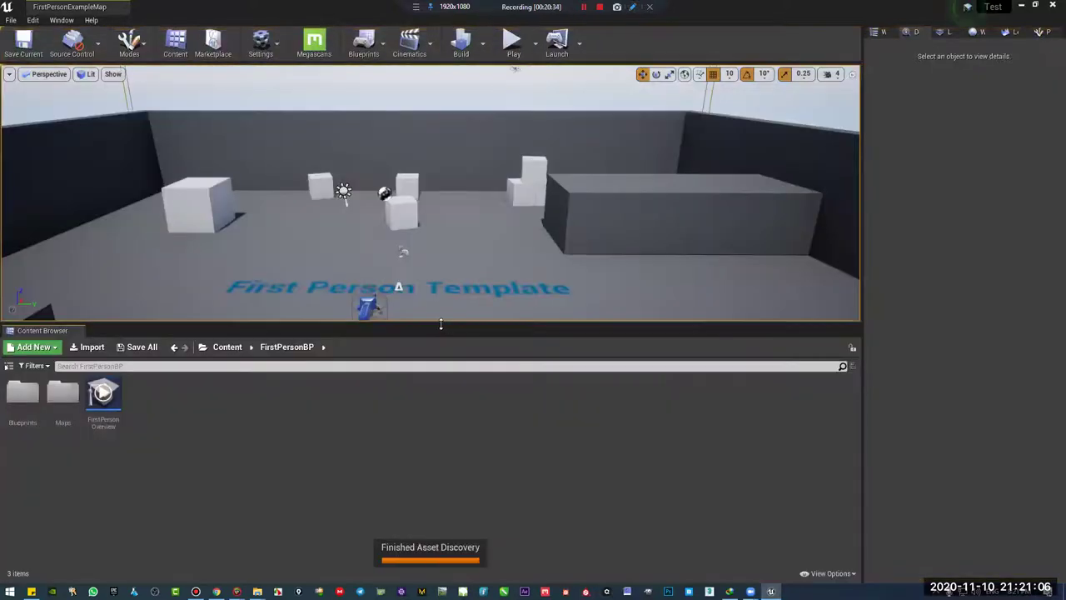
left_click(61, 20)
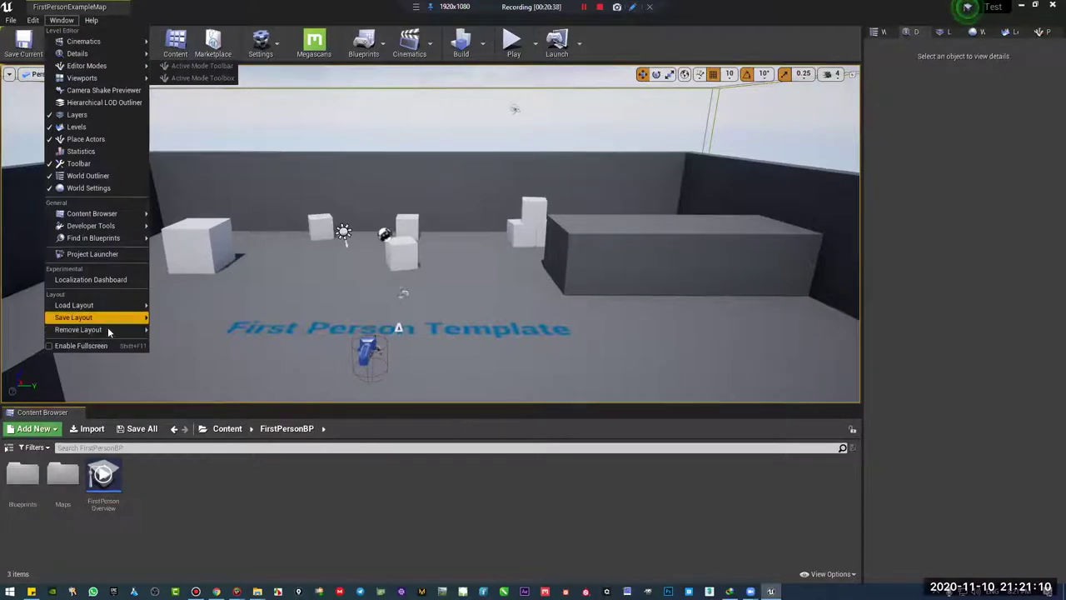
mouse_move(109, 329)
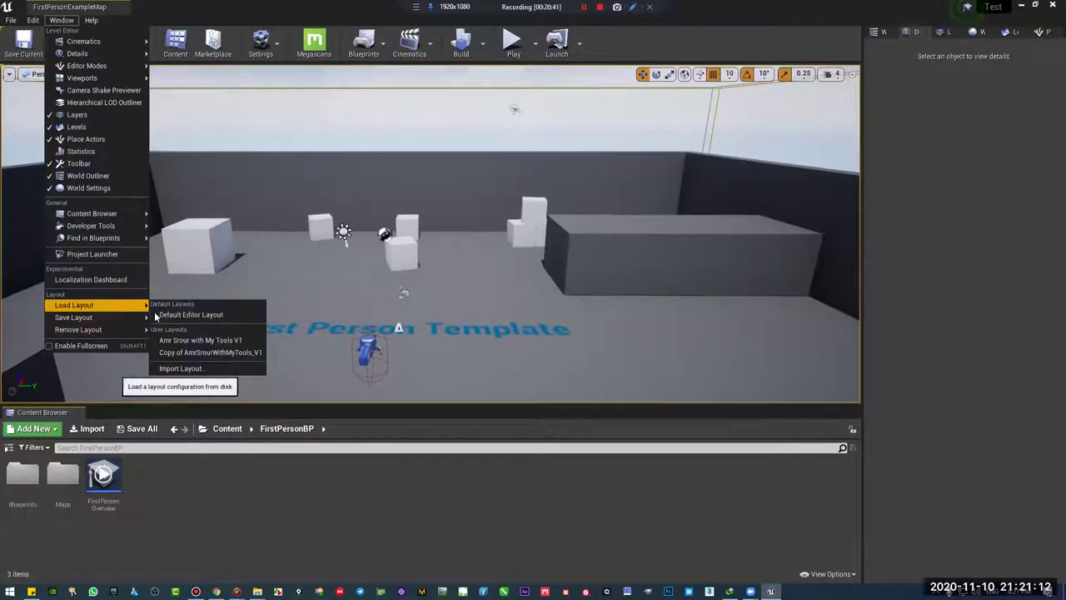
left_click(233, 8)
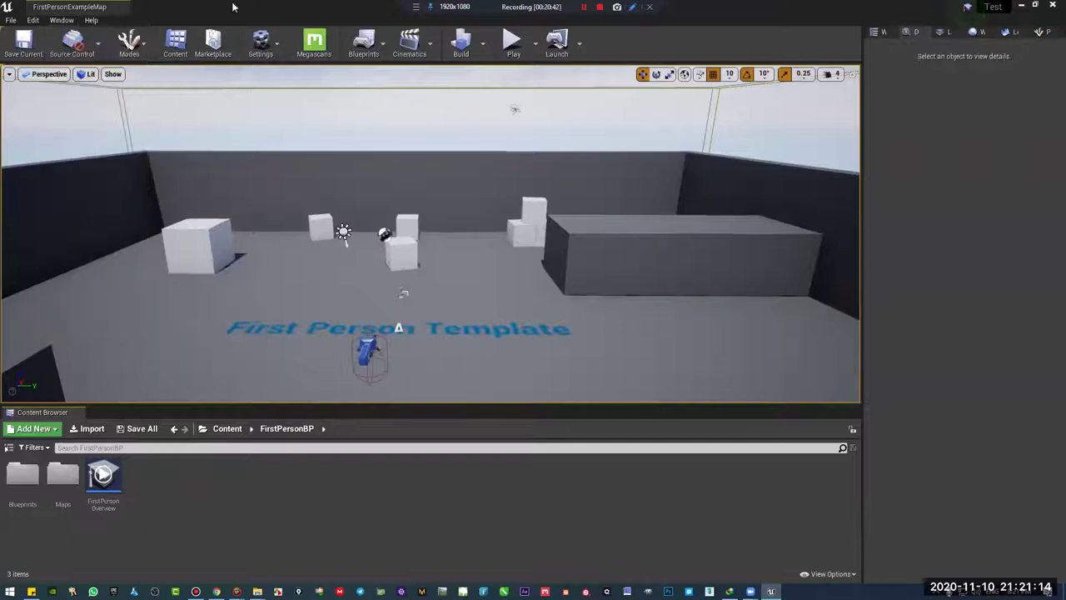
Dock the Place Actors panel along the left side of the viewport and make the viewport taller
right_click_drag(333, 208, 292, 263)
right_click_drag(466, 333, 499, 312)
left_click_drag(145, 405, 141, 431)
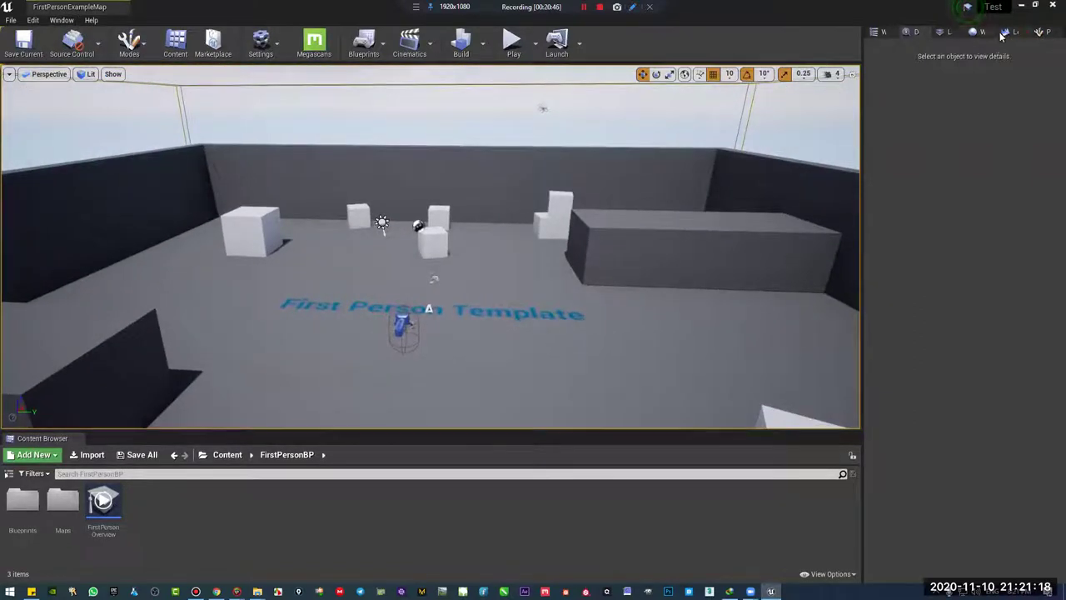
left_click_drag(1040, 31, 148, 125)
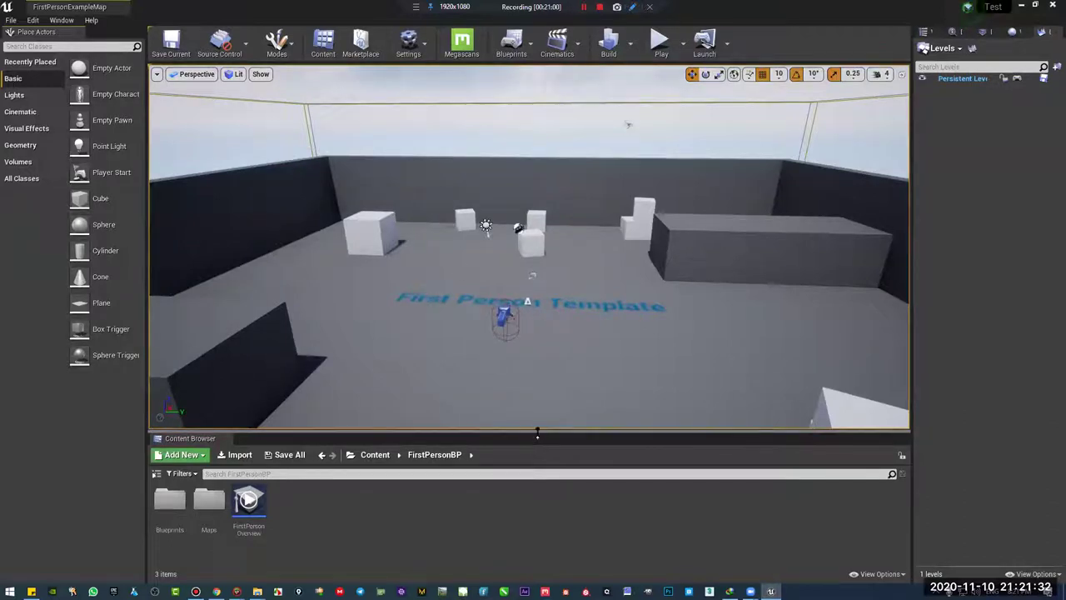
left_click_drag(537, 431, 529, 461)
Examine the First Person Template level from above, covering its walls, long blocks and white cubes
mouse_move(590, 316)
right_mouse_down()
mouse_move(553, 242)
mouse_move(583, 295)
mouse_move(546, 314)
mouse_move(589, 304)
right_mouse_up()
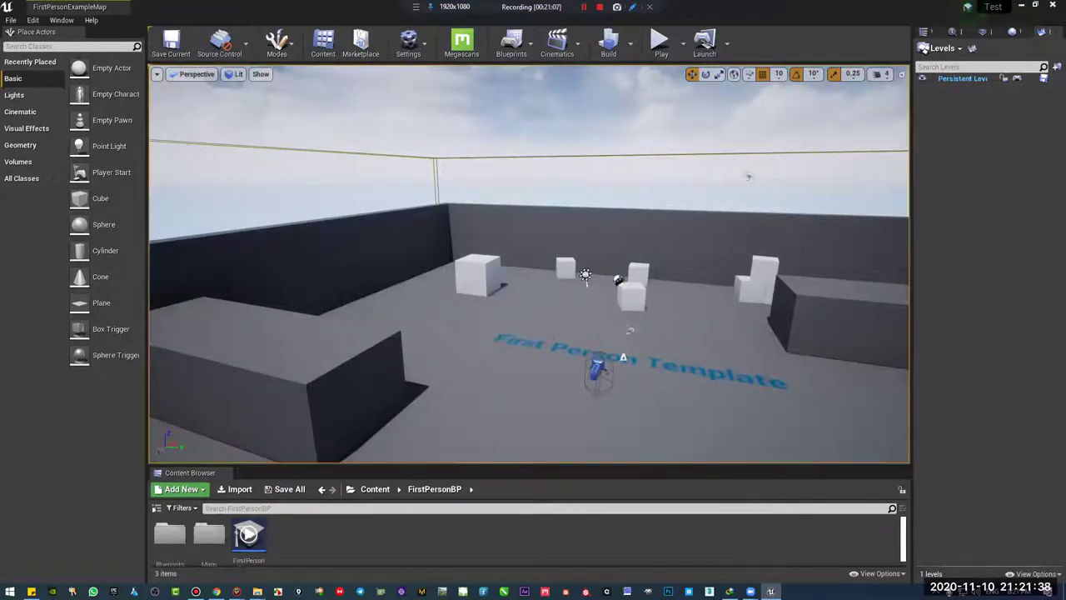
mouse_move(698, 254)
right_mouse_down()
mouse_move(680, 280)
mouse_move(723, 237)
mouse_move(627, 243)
mouse_move(698, 253)
right_mouse_up()
key("w")
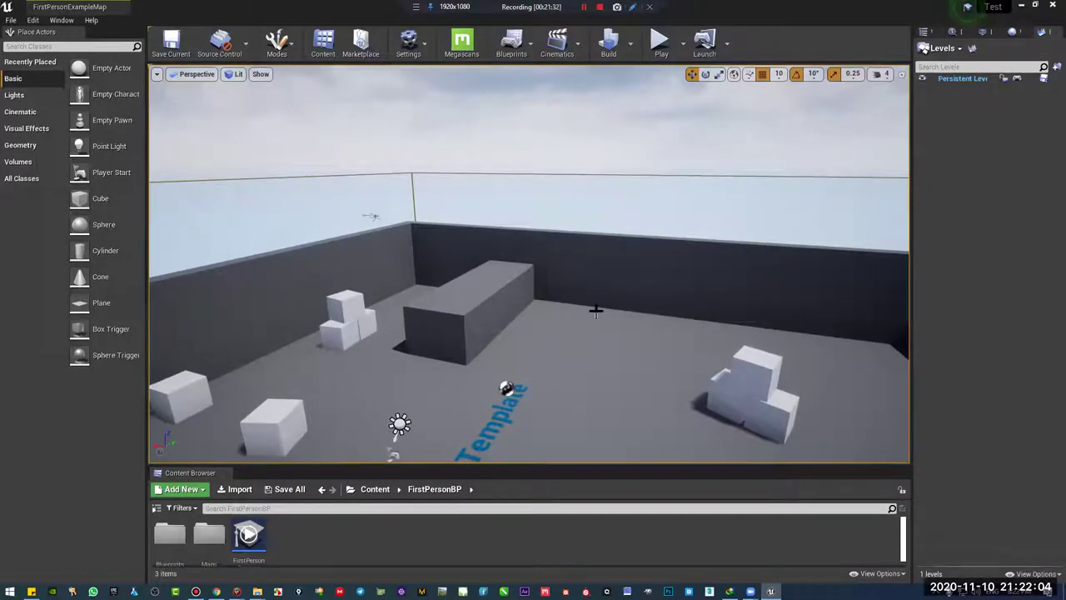
right_click_drag(589, 275, 581, 304)
key("s")
key("d")
key("w")
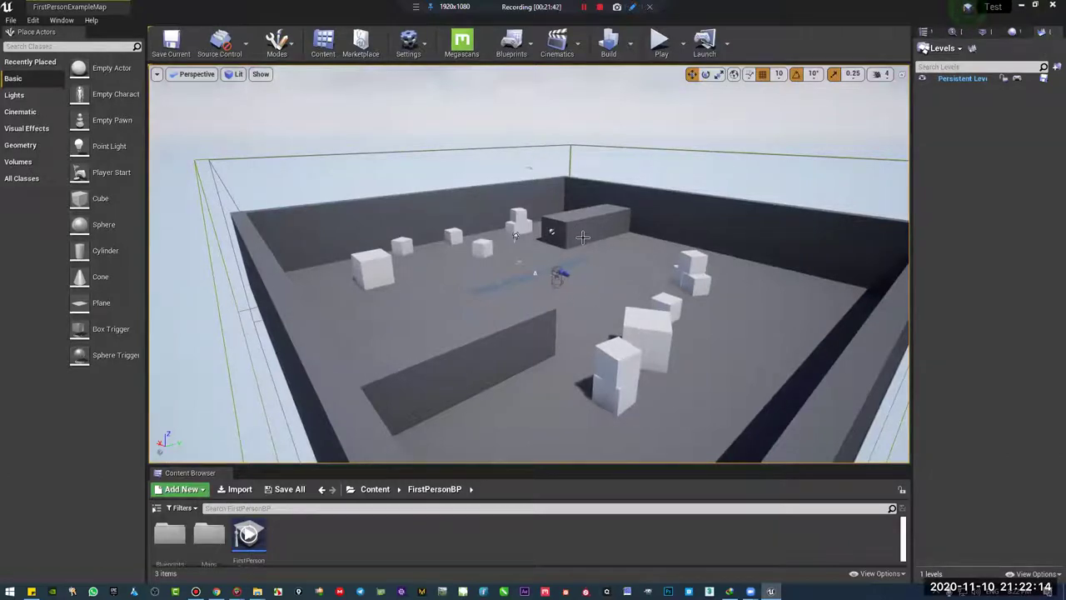
right_click_drag(579, 243, 617, 254)
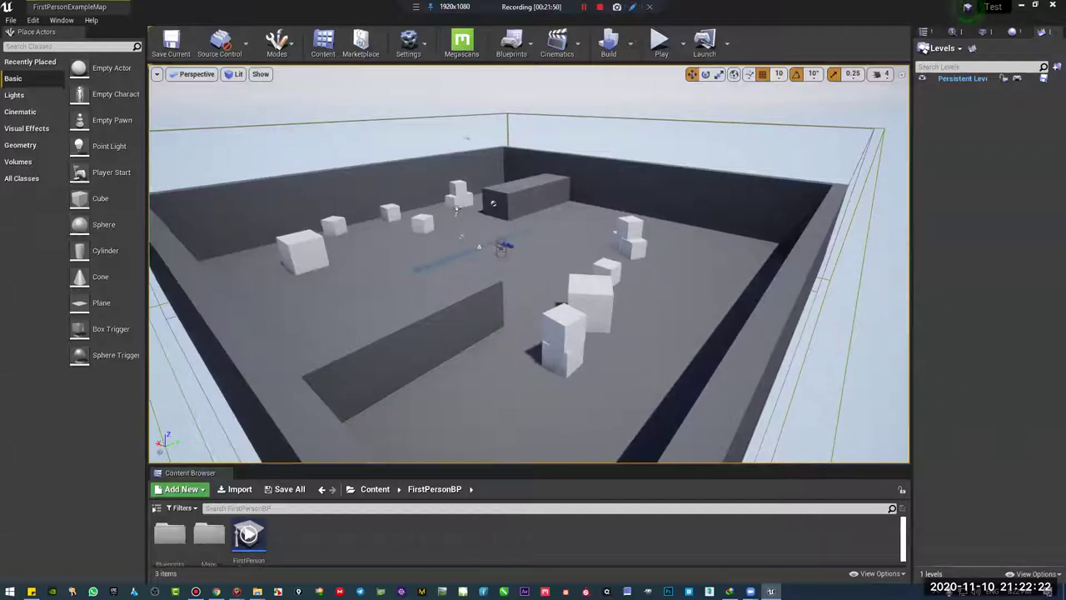
Fly through the arena and out beyond its walls to examine the level and its surrounding volume from outside
right_click_drag(528, 263, 454, 138)
key("w")
key("w")
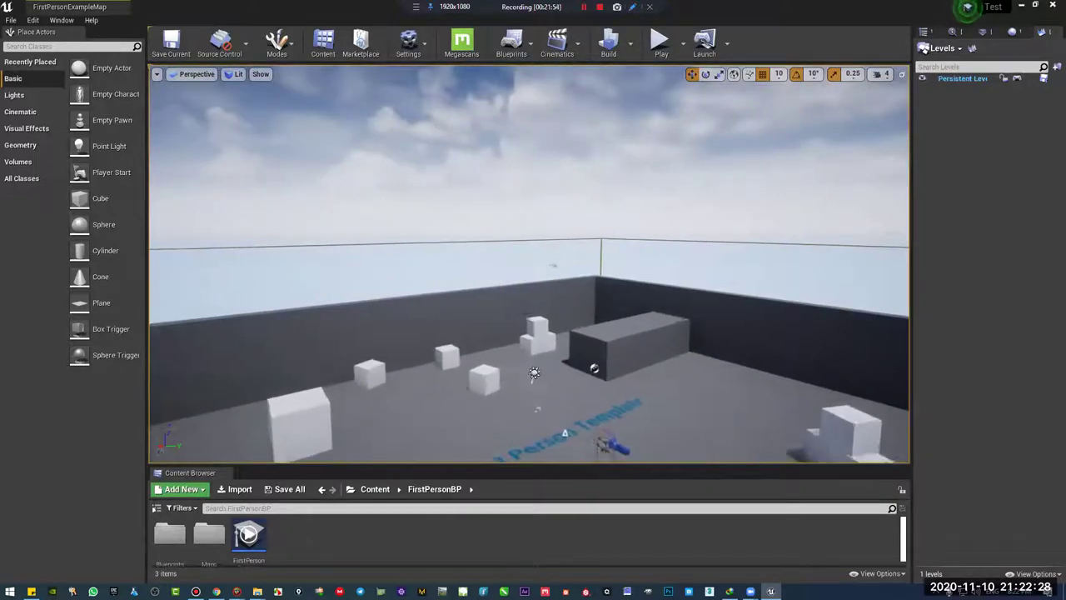
key("w")
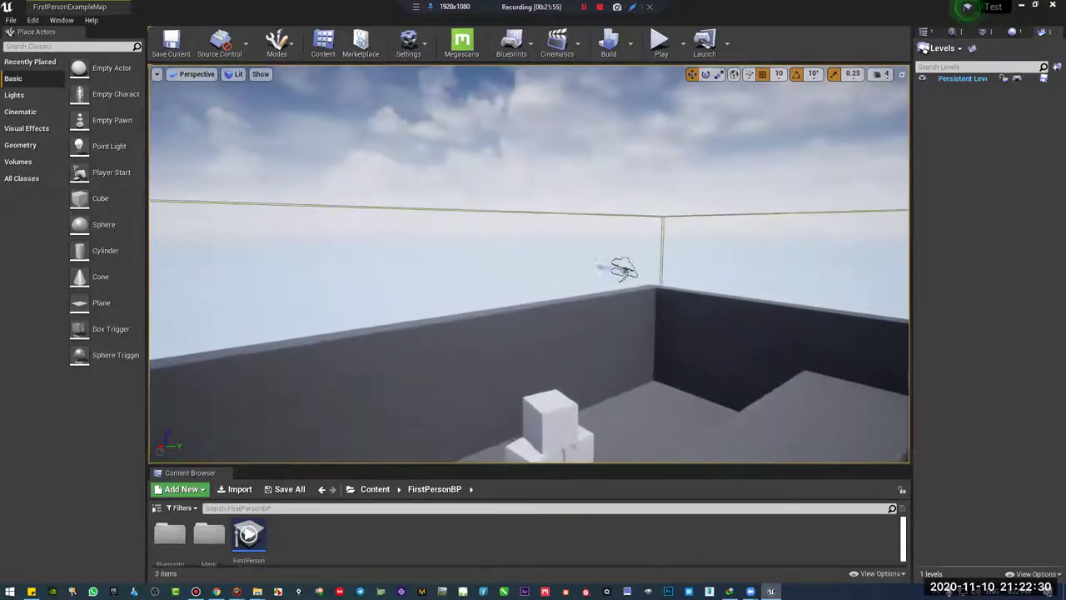
right_click_drag(454, 137, 491, 156)
right_click_drag(529, 263, 345, 263)
right_click_drag(529, 263, 528, 163)
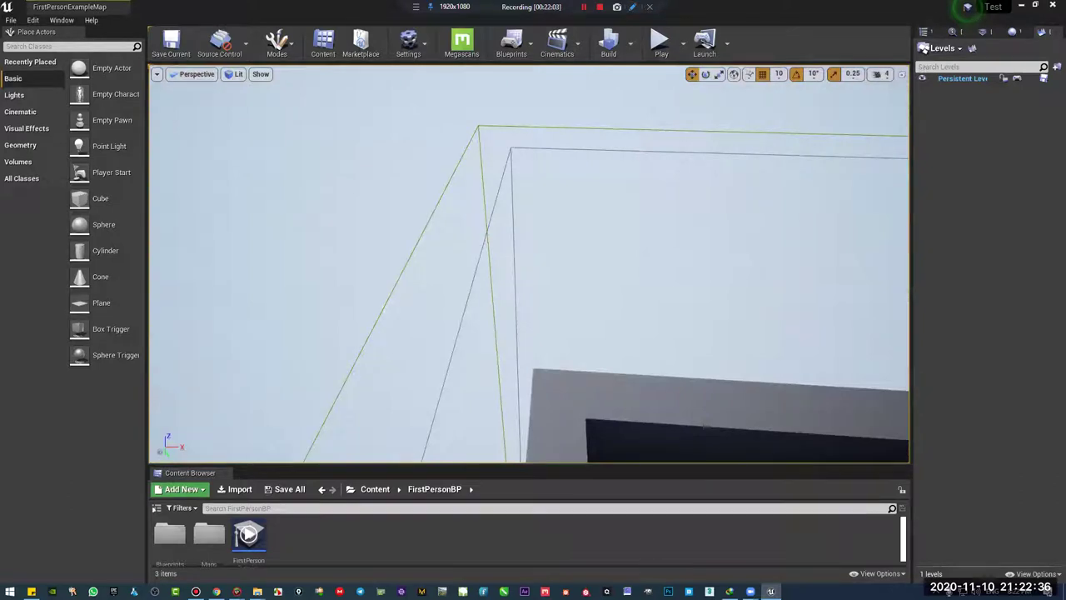
right_click_drag(349, 333, 350, 300)
right_click_drag(529, 263, 629, 363)
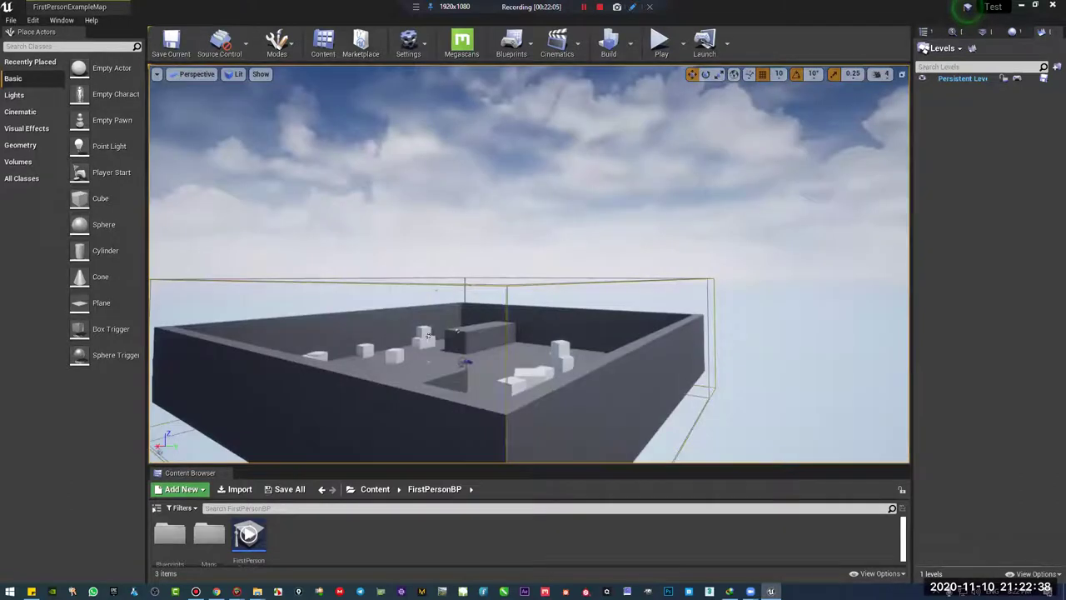
right_click_drag(529, 263, 429, 263)
key("w")
key("w")
right_click_drag(529, 263, 545, 238)
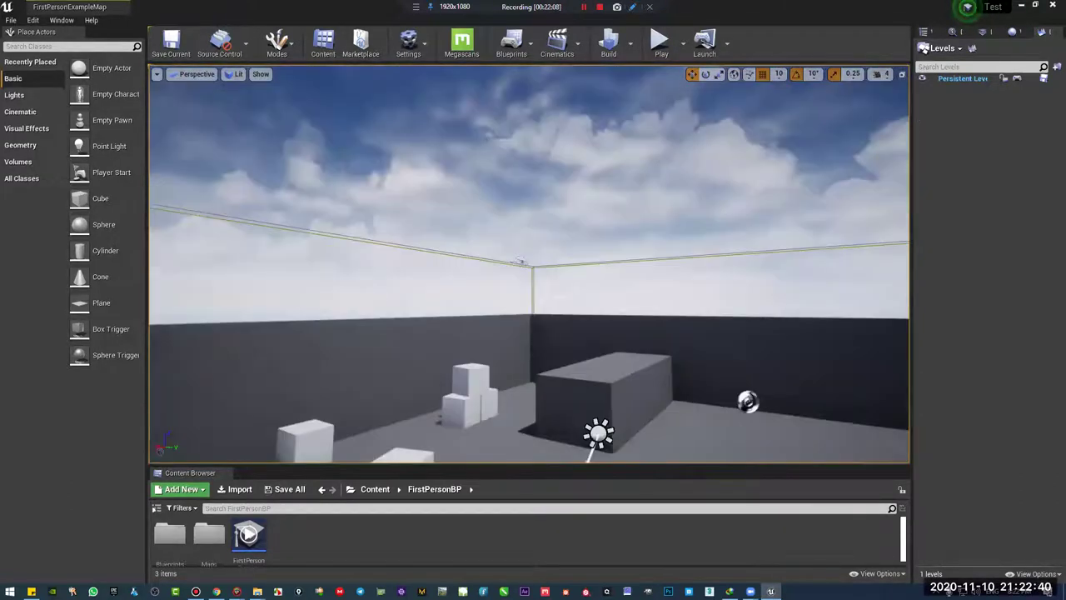
key("s")
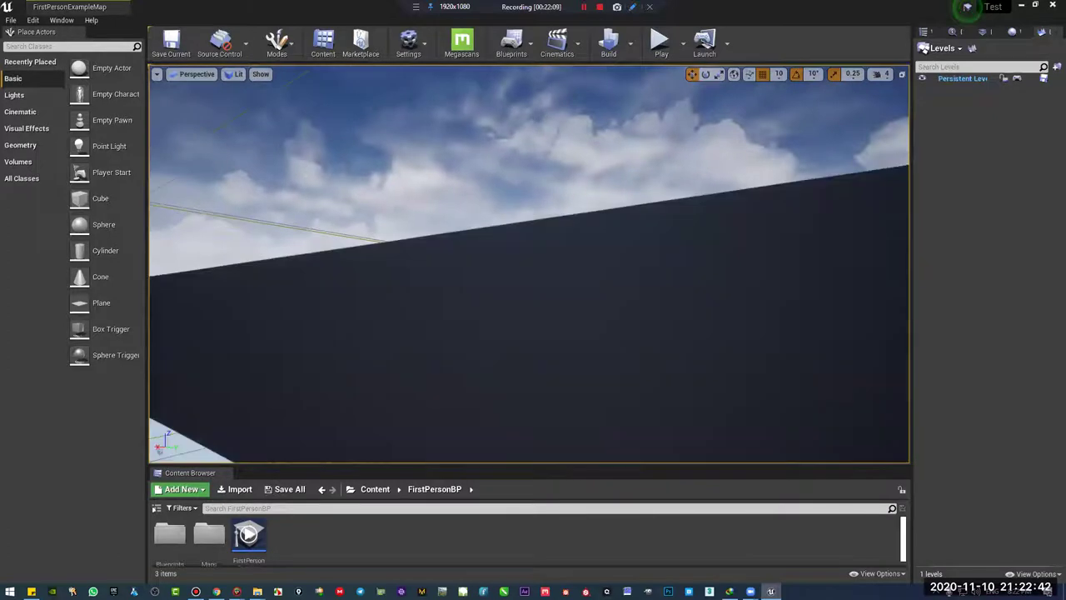
key("f")
key("s")
key("d")
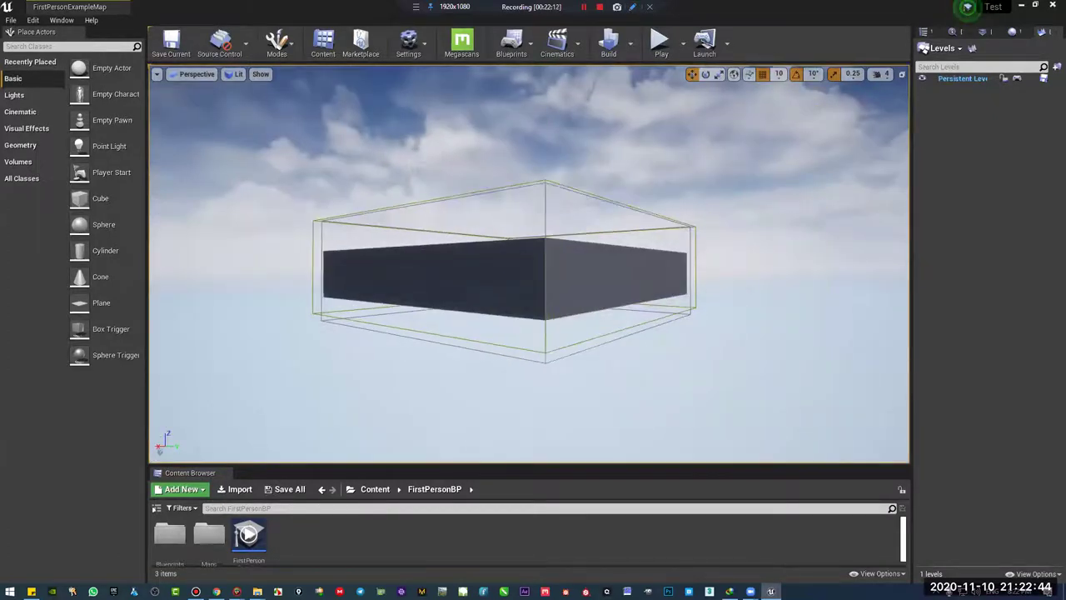
key("a")
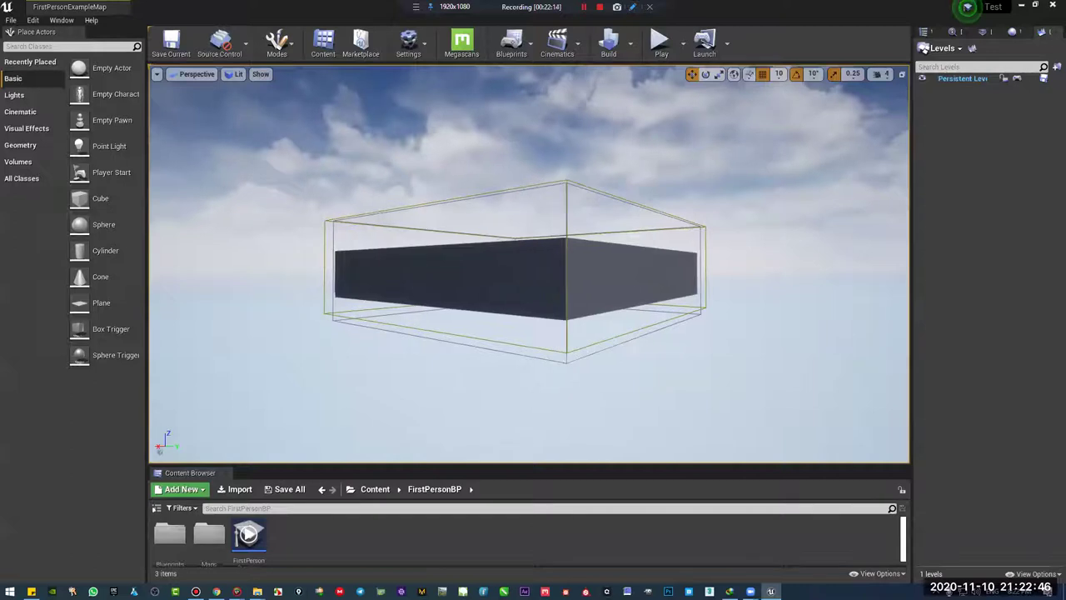
Fly back into the arena to inspect the stacked white cubes up close, ending with an overview of the level
right_click_drag(529, 263, 498, 306)
key("w")
key("s")
key("w")
key("w")
key("a")
key("w")
key("w")
key("s")
key("a")
key("w")
key("s")
key("d")
left_click_drag(533, 287, 527, 307, "alt")
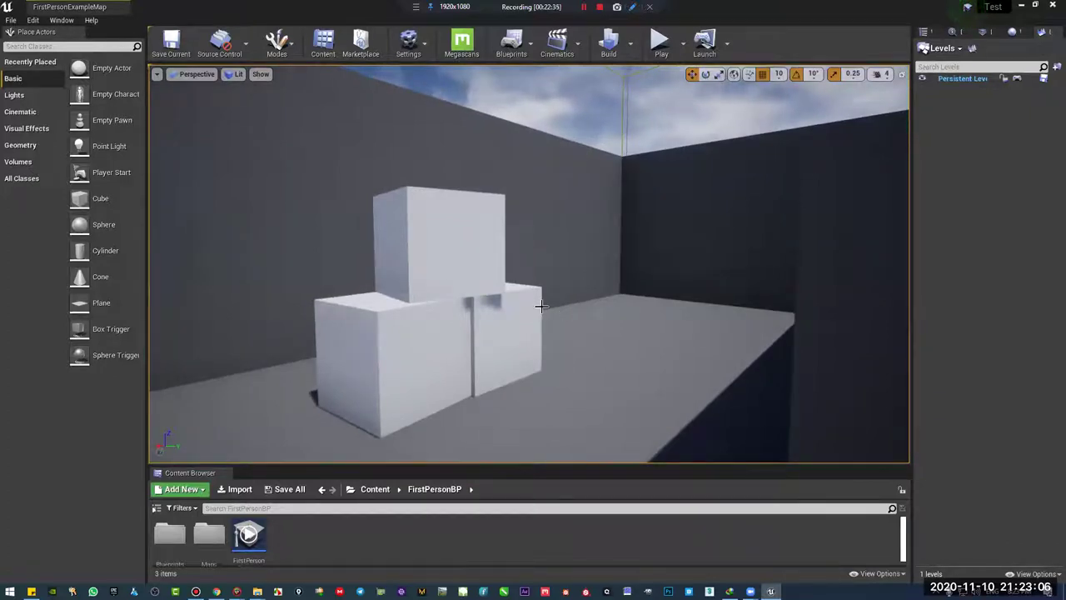
right_click_drag(608, 278, 337, 301)
right_click_drag(571, 258, 909, 348)
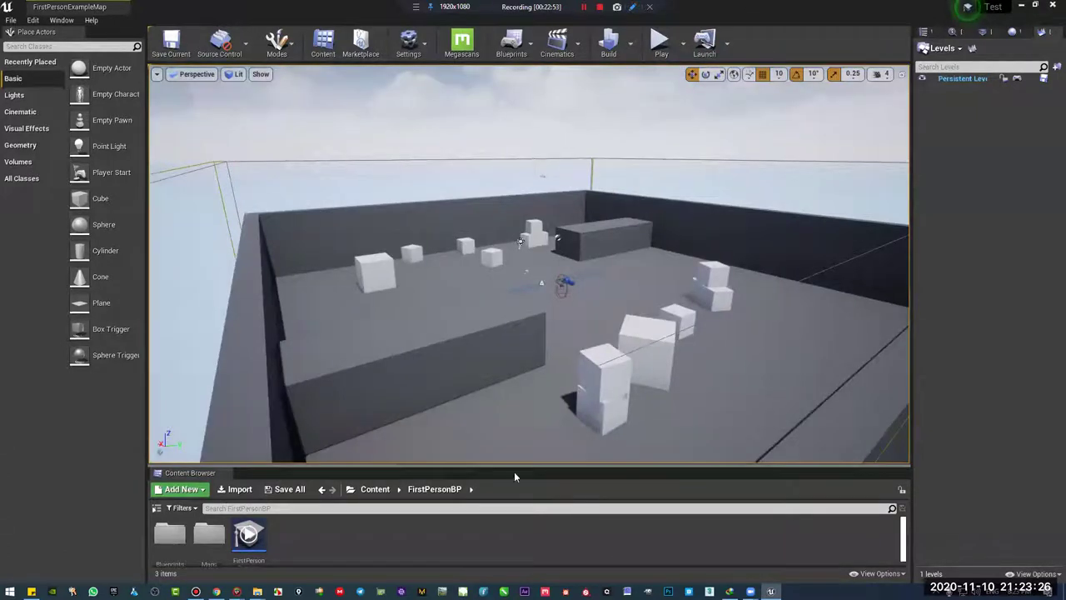
Enlarge the Content Browser beneath the viewport
left_click_drag(514, 471, 514, 450)
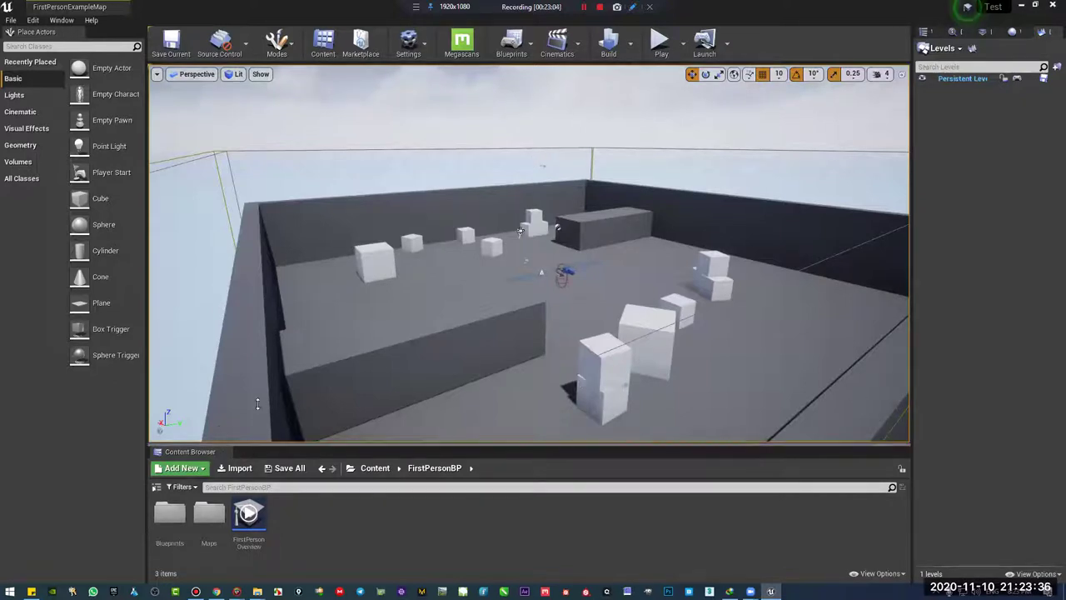
left_click_drag(203, 422, 202, 406)
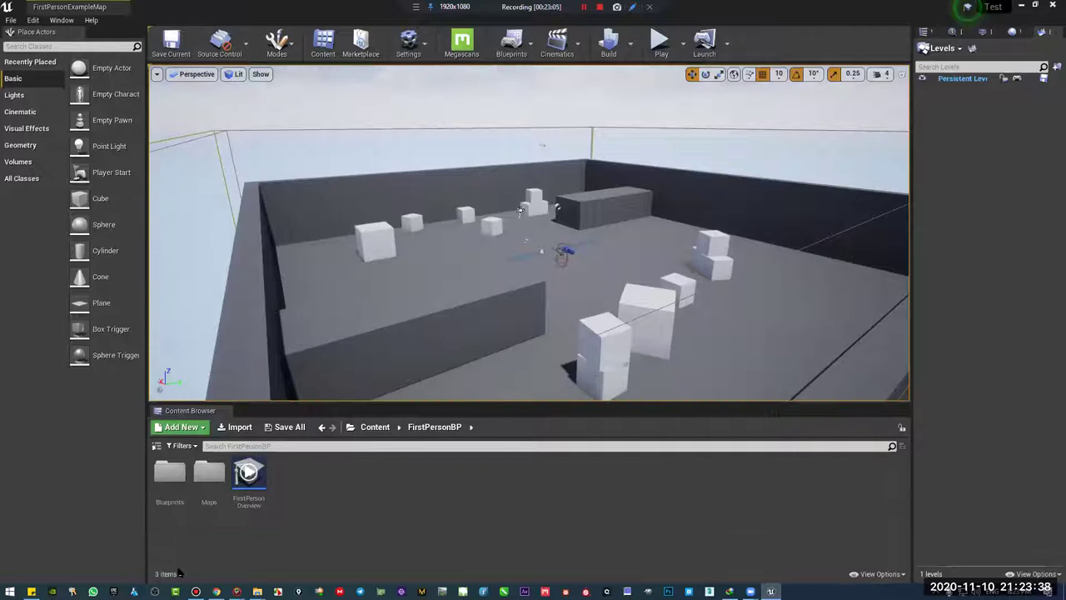
left_click_drag(310, 404, 310, 323)
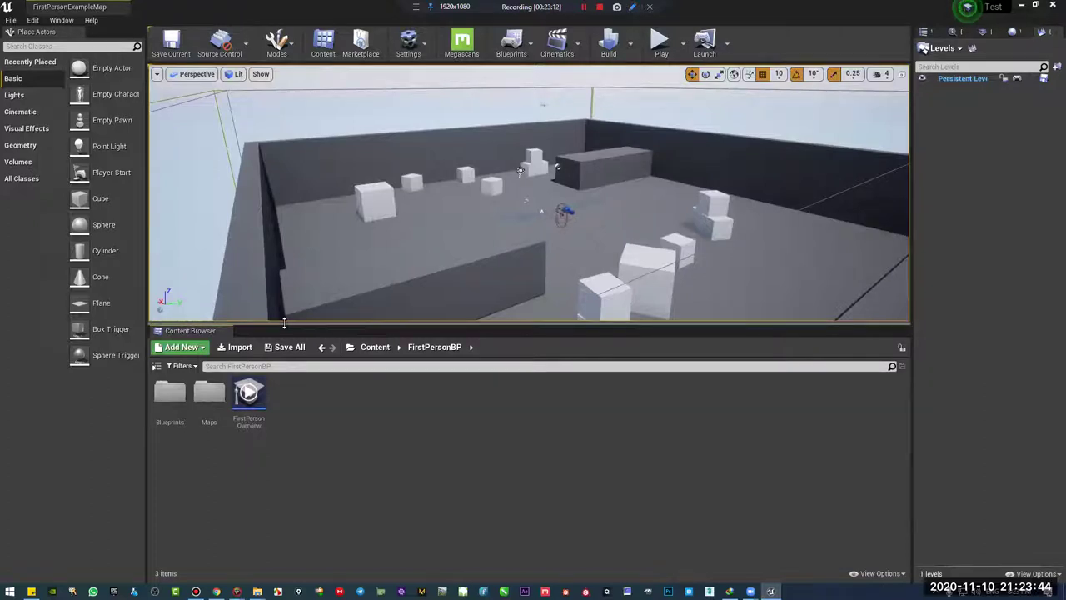
Show the folder tree in the Content Browser and display the root Content folder
left_click(156, 365)
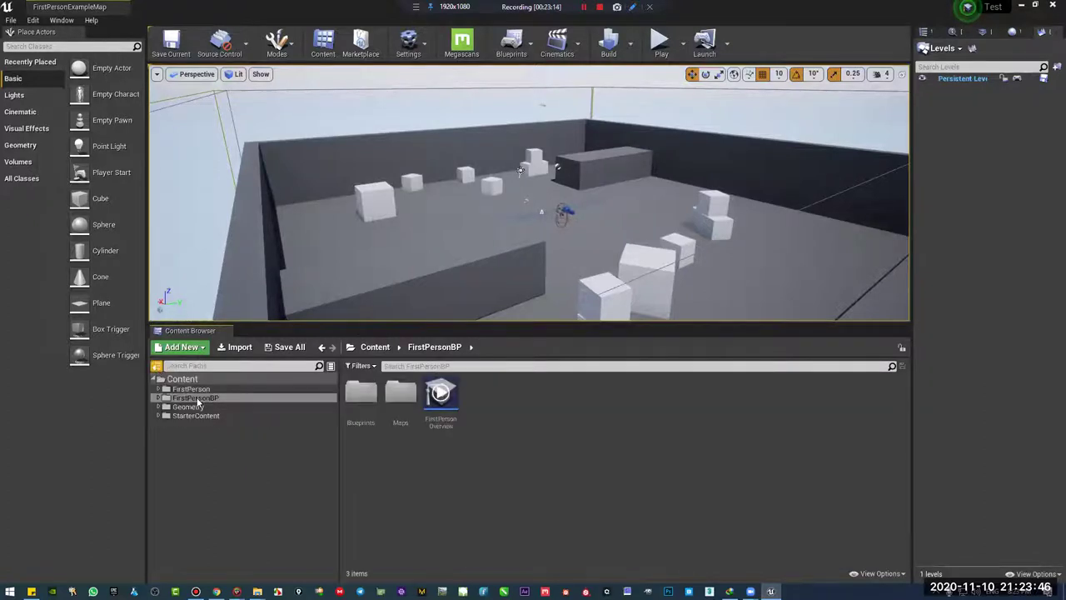
left_click(214, 380)
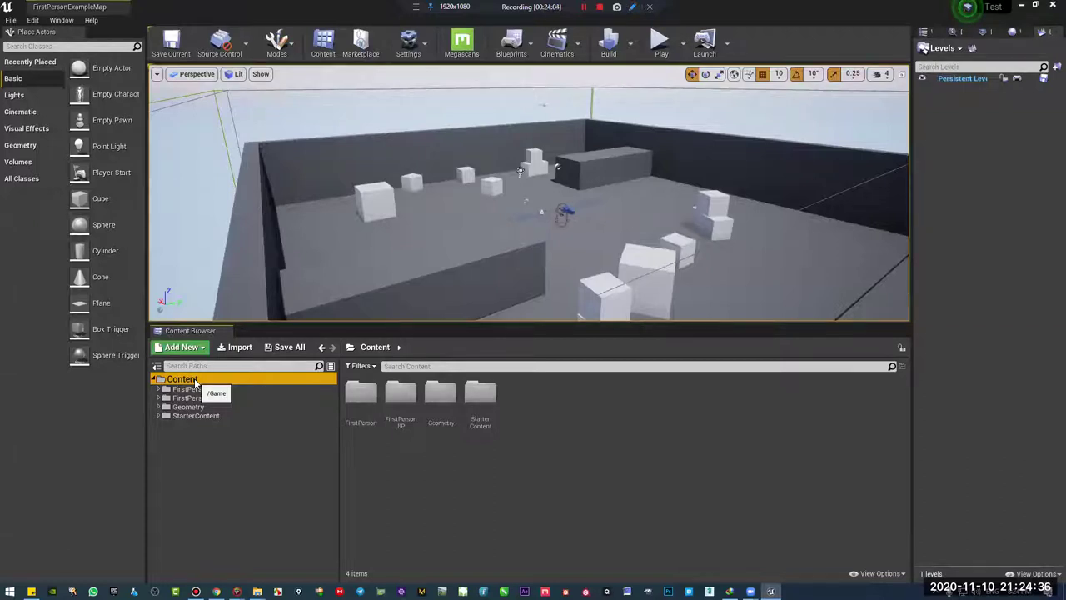
right_click_drag(418, 208, 408, 231)
right_click_drag(428, 269, 434, 259)
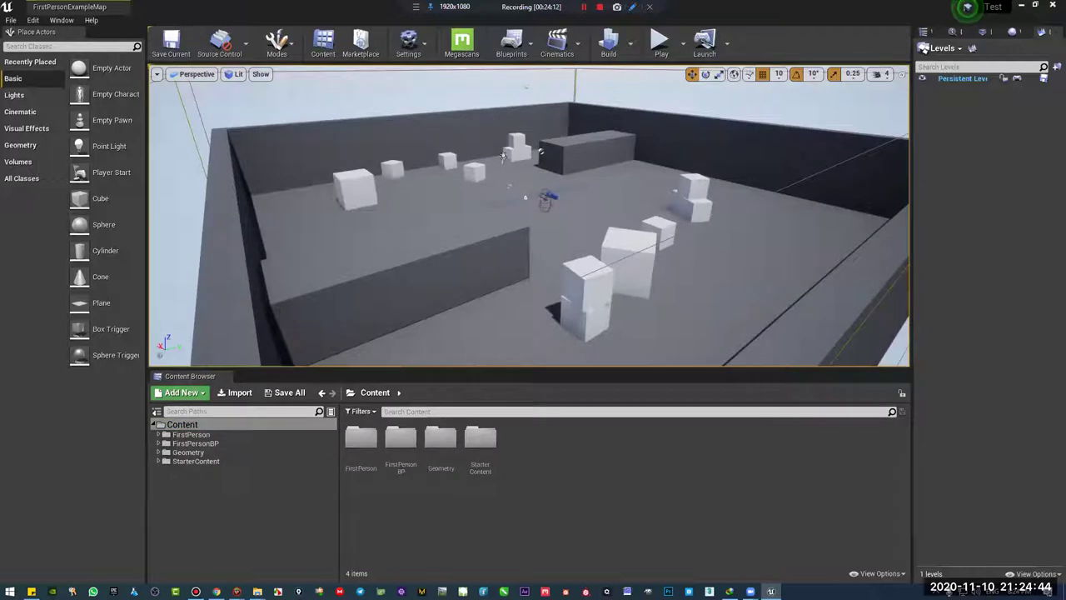
Display the FirstPersonBP folder's contents and fly back from the First Person Template floor text to overview the arena
right_click_drag(529, 215, 504, 157)
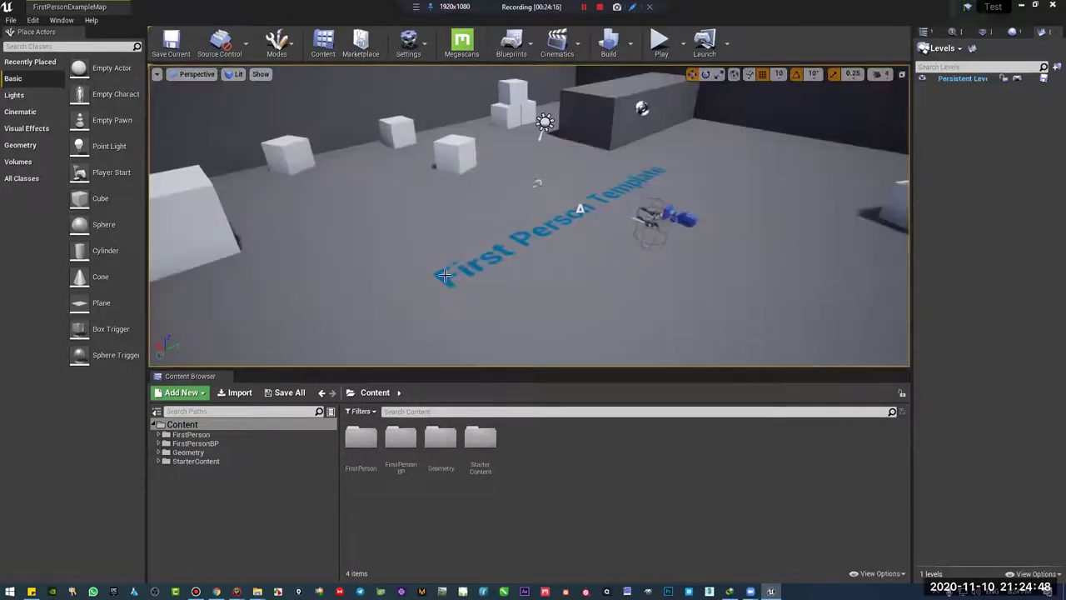
double_click(400, 437)
mouse_move(440, 442)
left_mouse_down()
mouse_move(491, 311)
mouse_move(518, 322)
mouse_move(462, 511)
mouse_move(443, 462)
left_mouse_up()
left_click(673, 447)
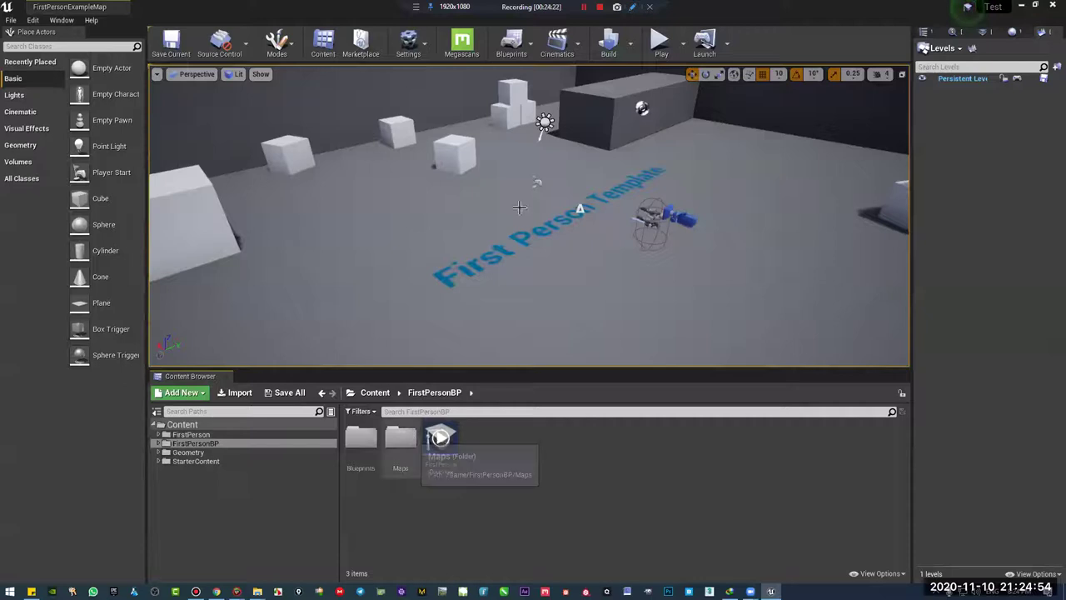
right_click_drag(490, 236, 489, 234)
right_click_drag(778, 271, 721, 274)
key("s")
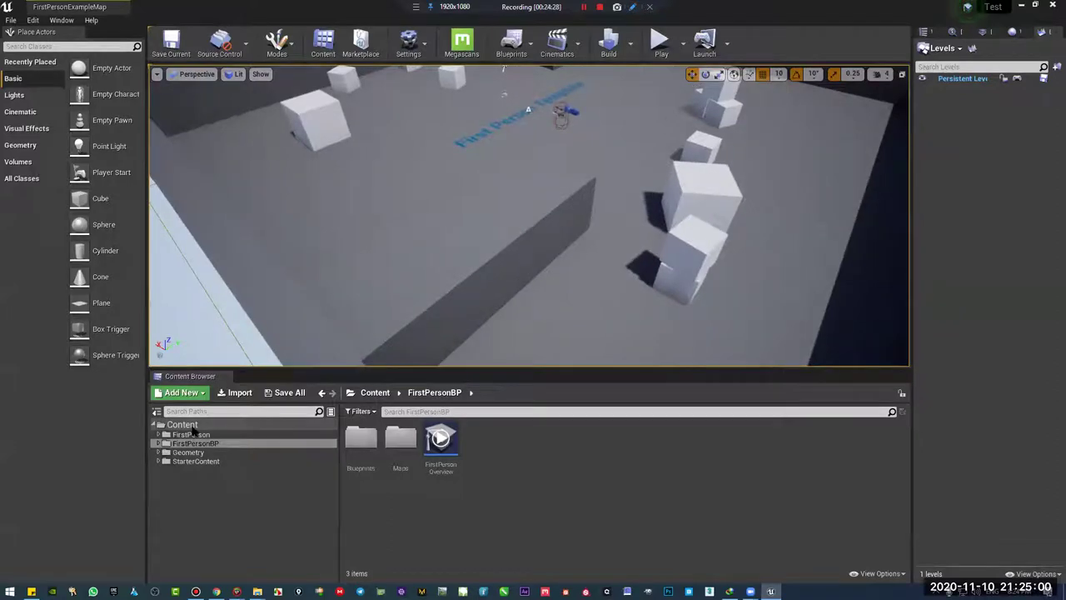
Look through the FirstPerson, FirstPersonBP, Geometry and StarterContent folders from the folder tree, then return to the root Content folder
left_click(179, 426)
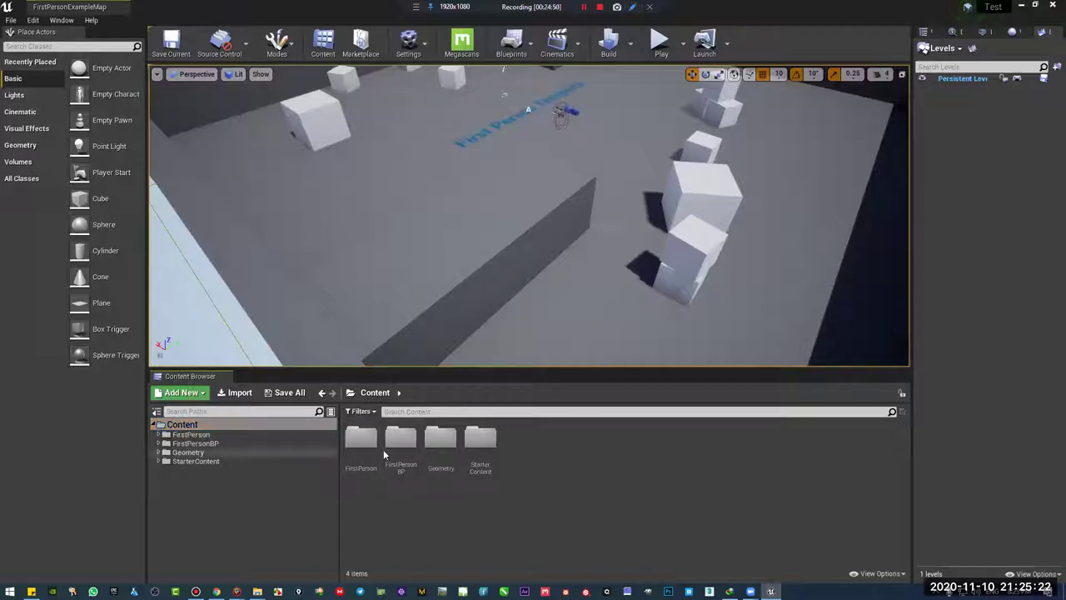
left_click(191, 434)
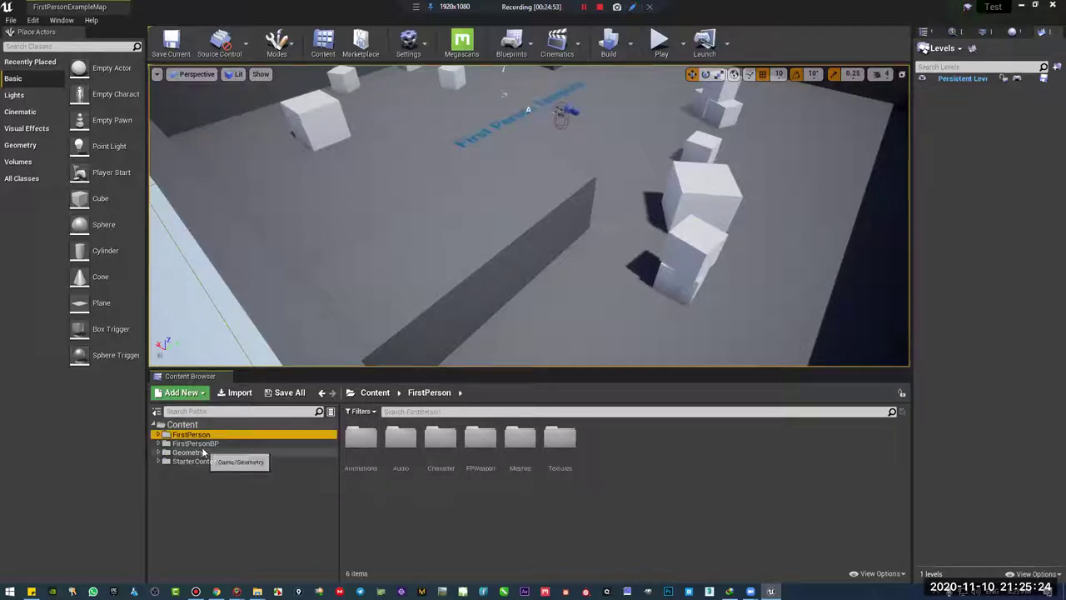
left_click(200, 443)
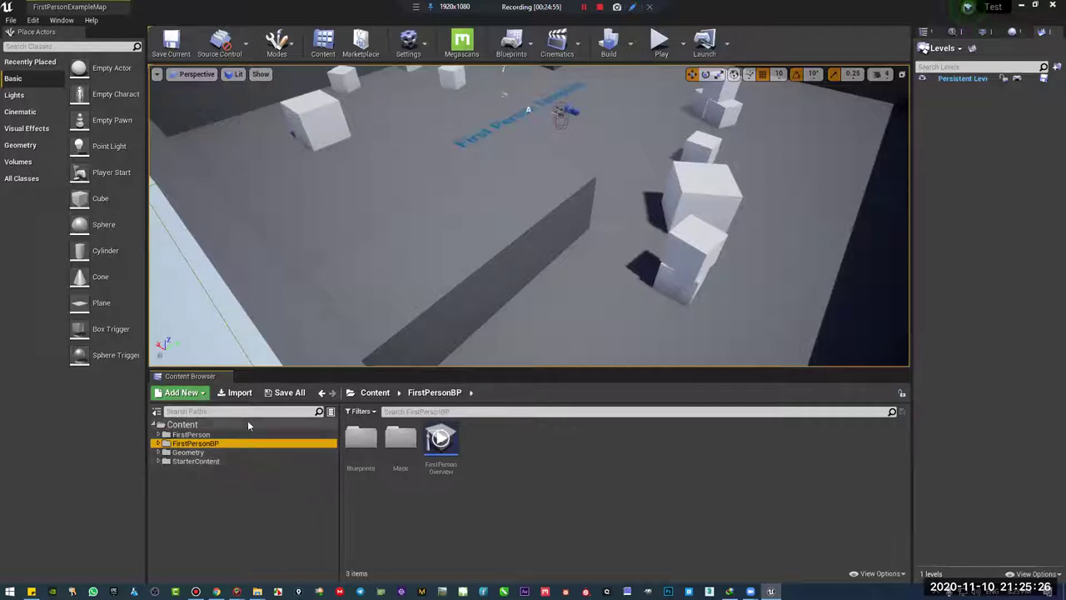
left_click(214, 456)
left_click(227, 460)
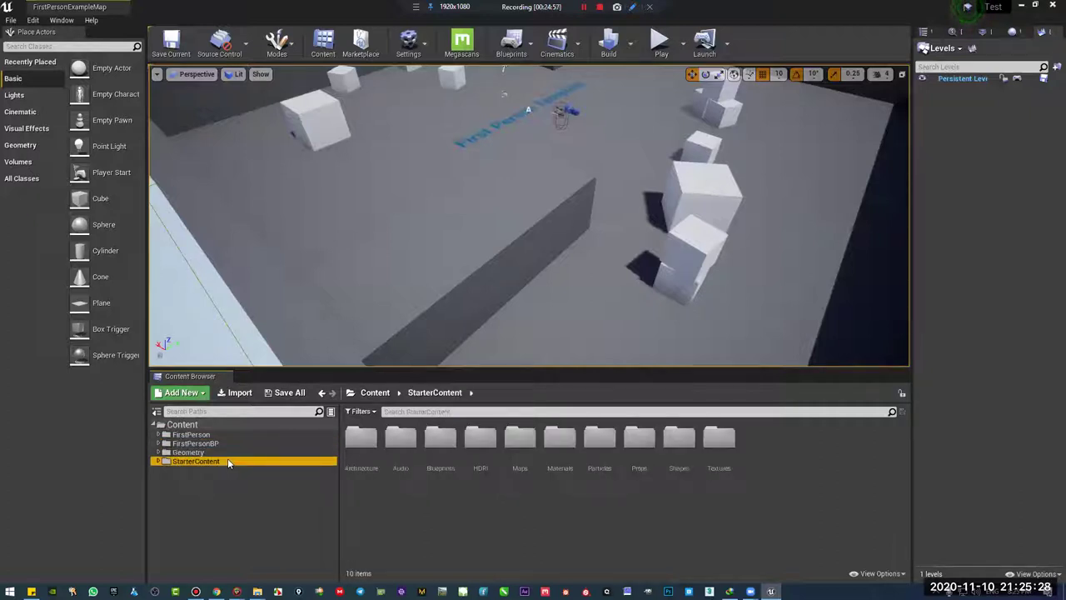
left_click(234, 425)
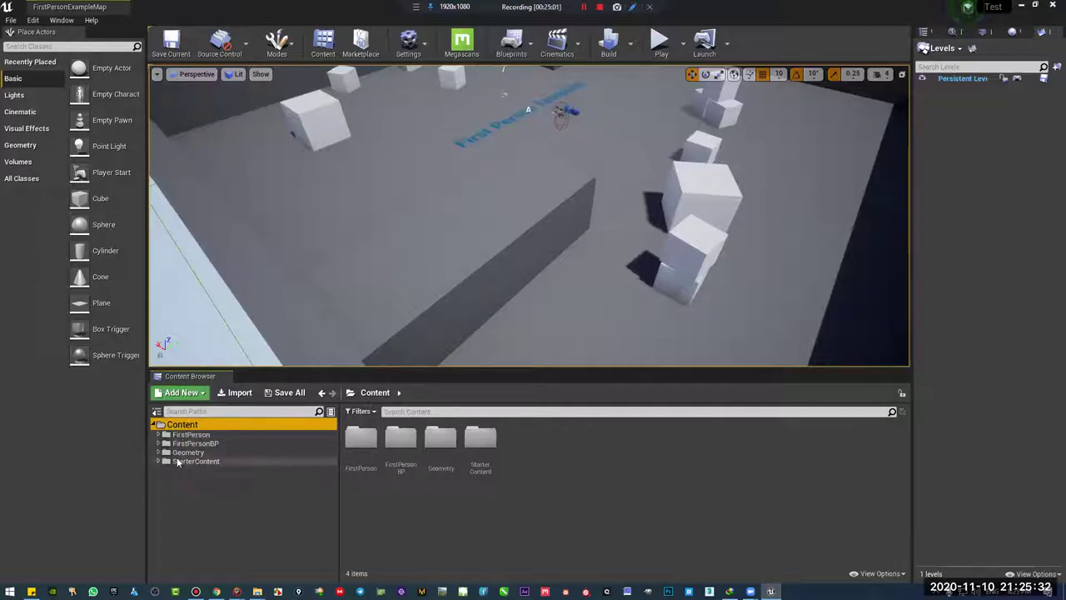
Narrow the Content Browser's folder tree and revisit FirstPerson, FirstPersonBP and StarterContent, ending at the root Content folder
left_click_drag(340, 491, 236, 491)
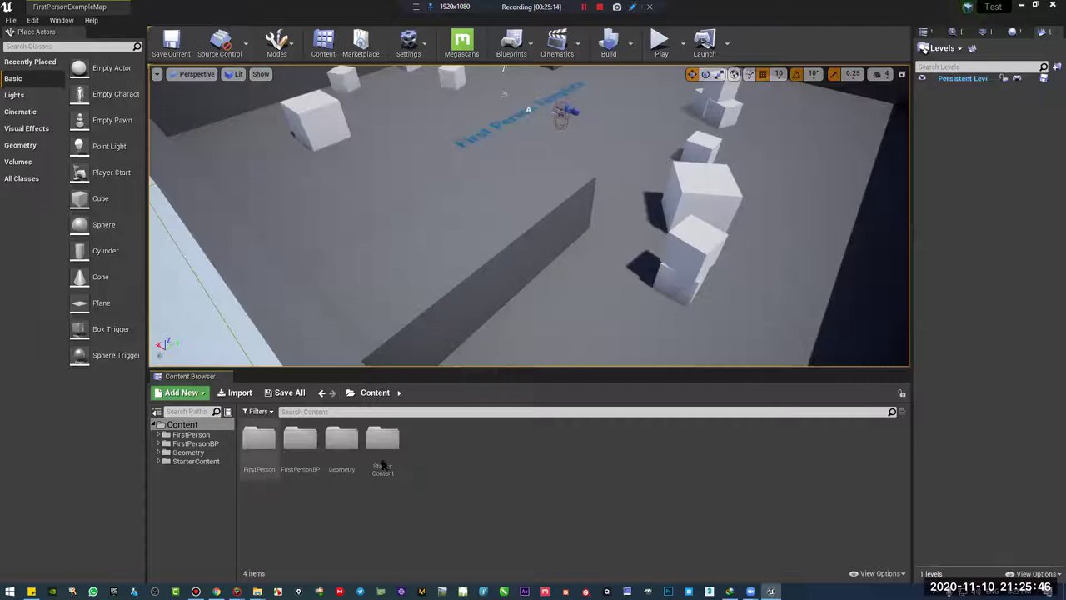
left_click(191, 434)
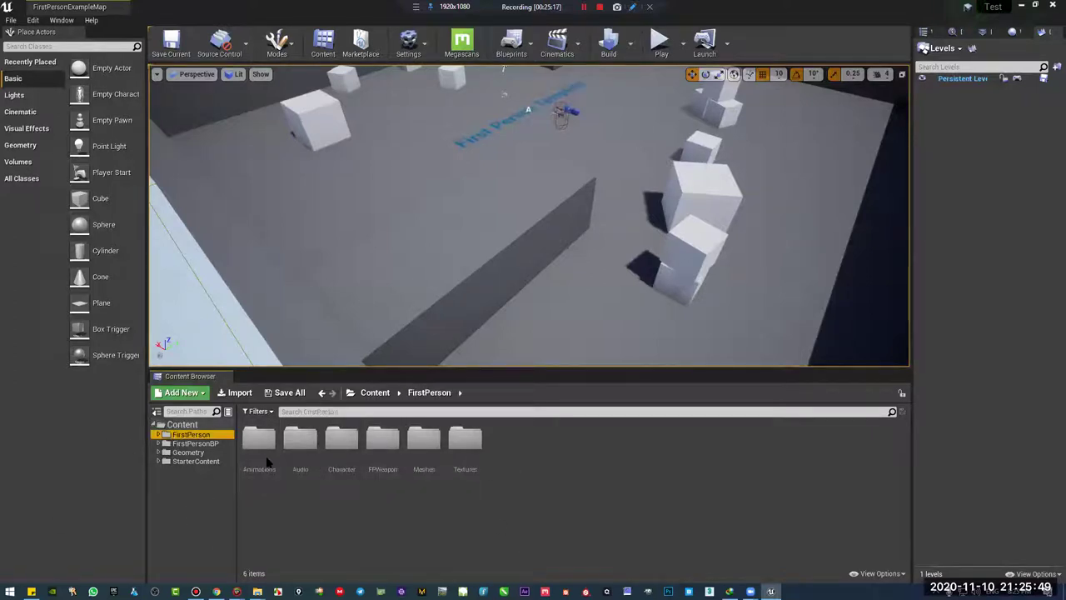
left_click(194, 452)
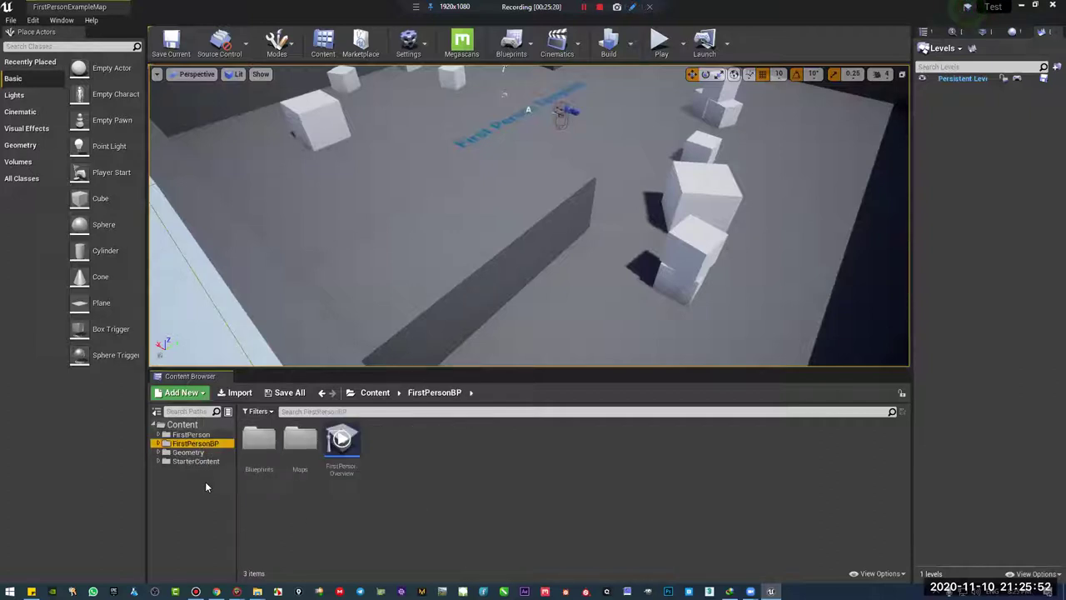
left_click(215, 461)
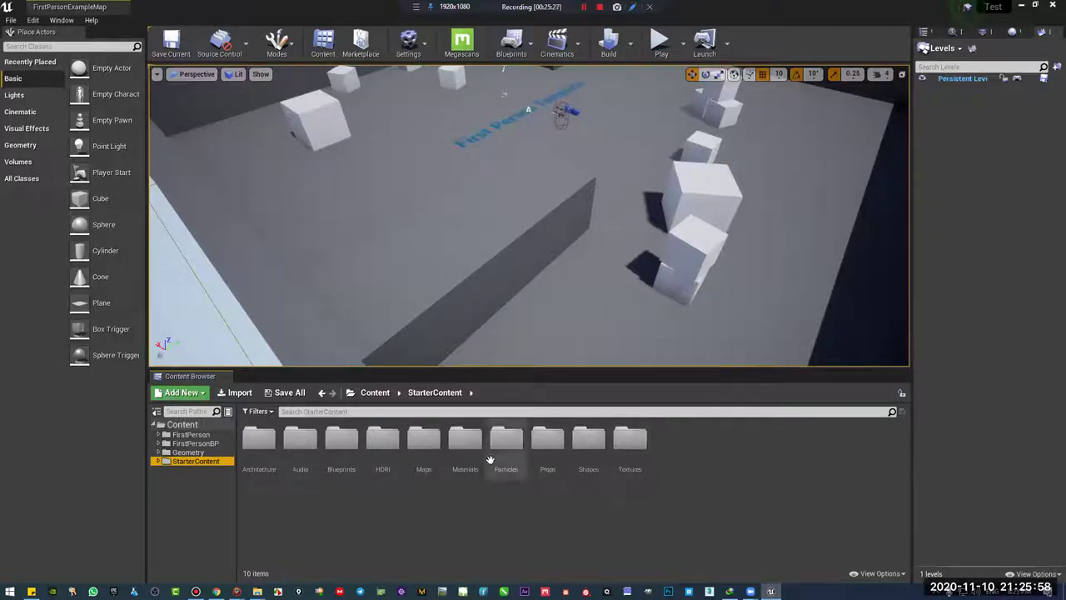
left_click(198, 425)
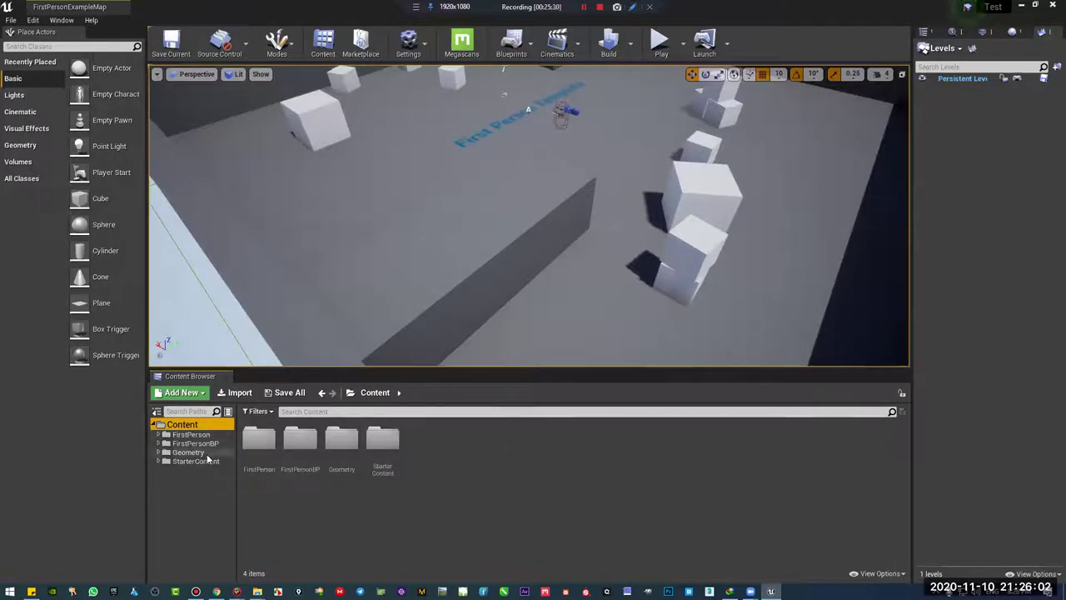
Examine the Content folder's context options, including the new asset types and the Foliage assets, without creating anything
right_click(180, 424)
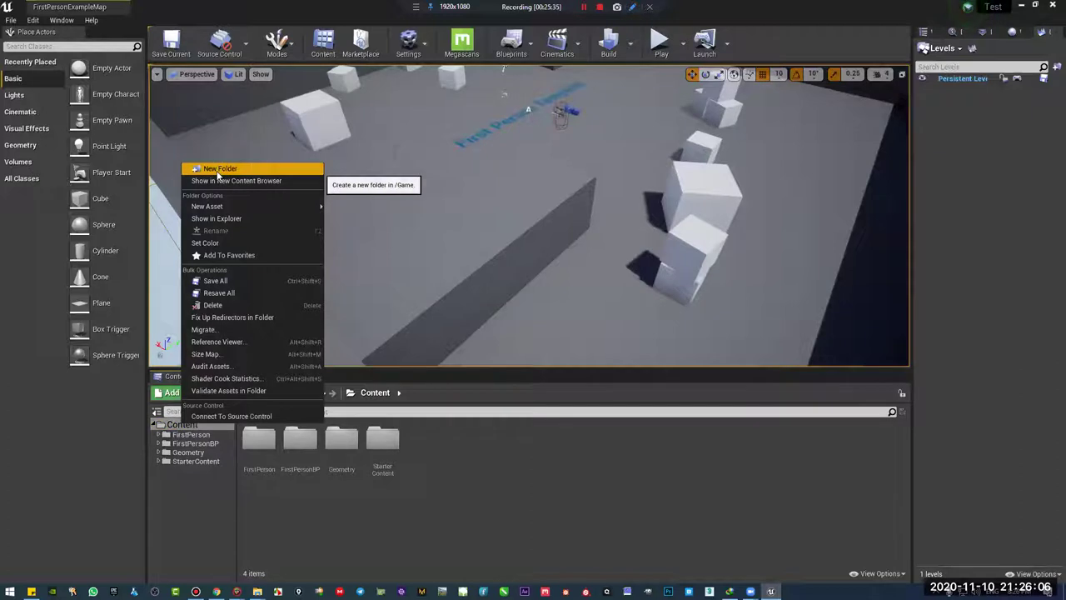
mouse_move(208, 205)
mouse_move(345, 409)
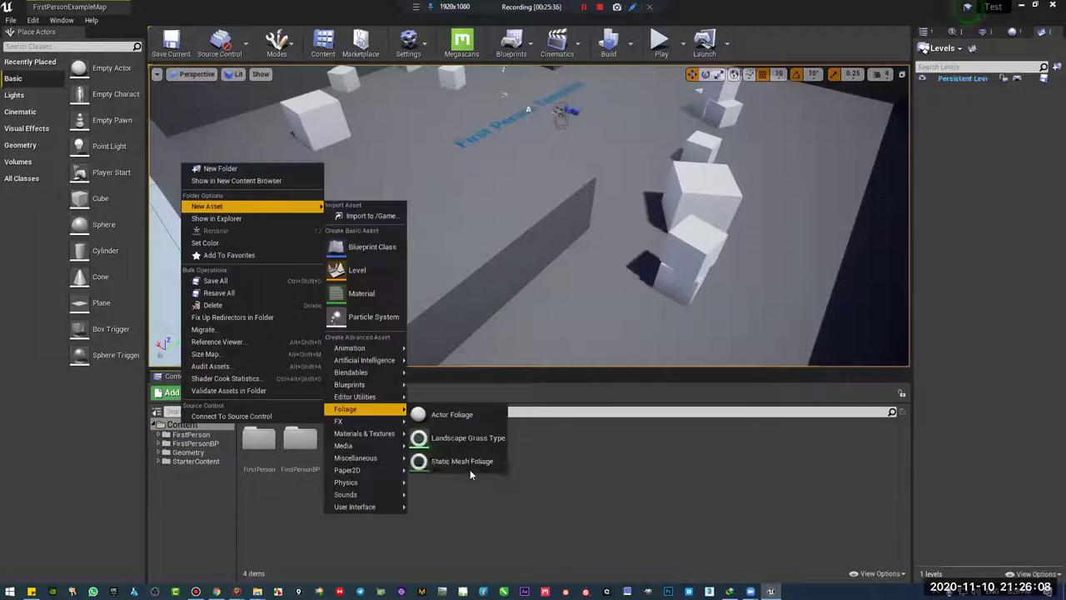
left_click(677, 525)
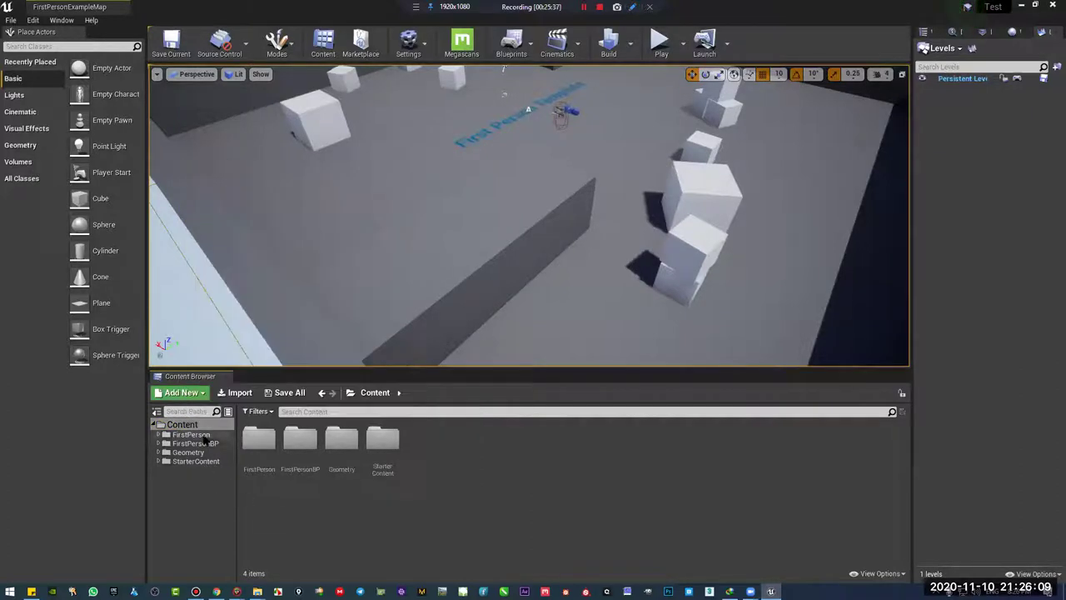
Create a new folder named BasicCourse in the root Content folder
right_click(588, 476)
left_click(651, 109)
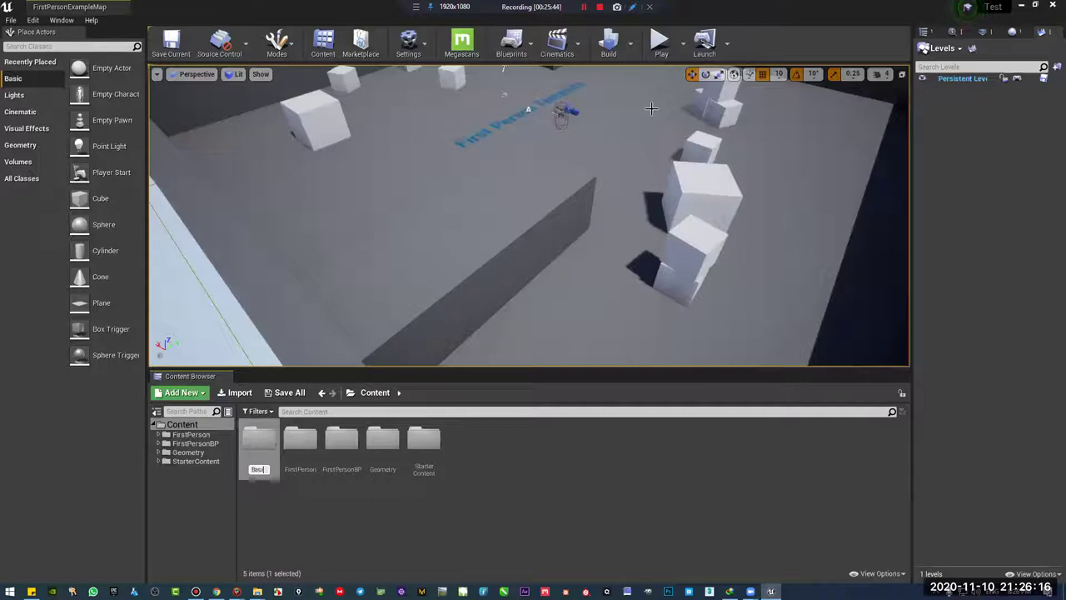
type("BasicCourse")
key("Return")
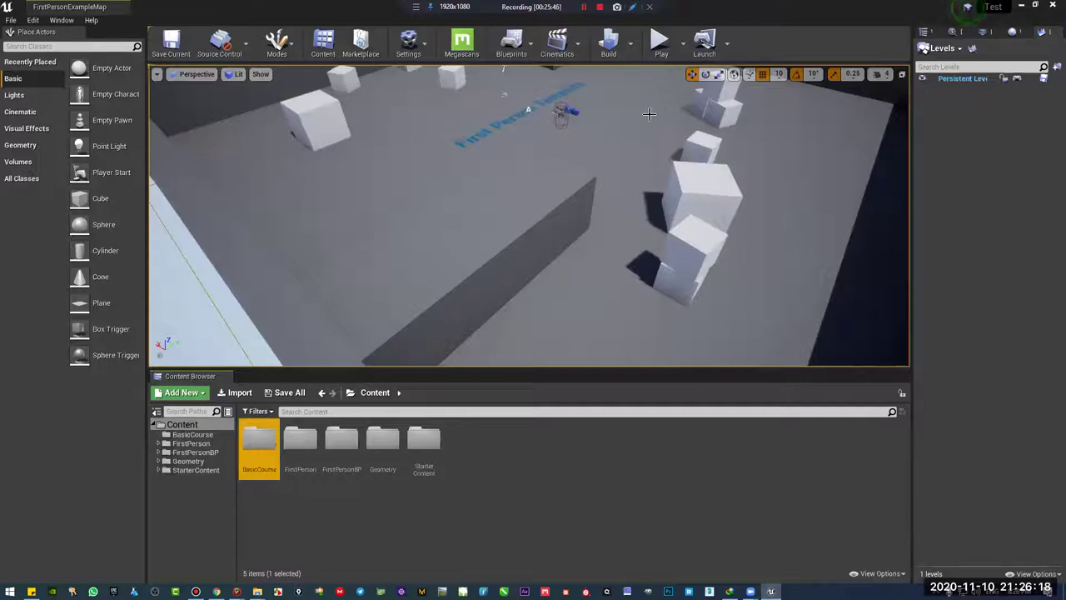
left_click(564, 490)
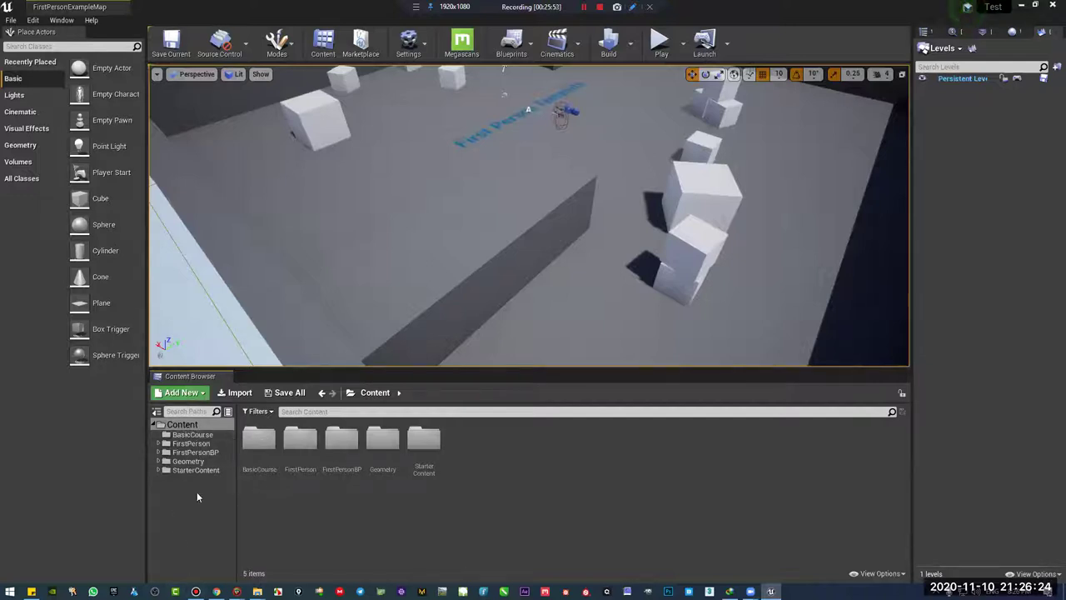
Reduce the Content Browser's height and widen the Place Actors panel
left_click_drag(370, 281, 445, 340)
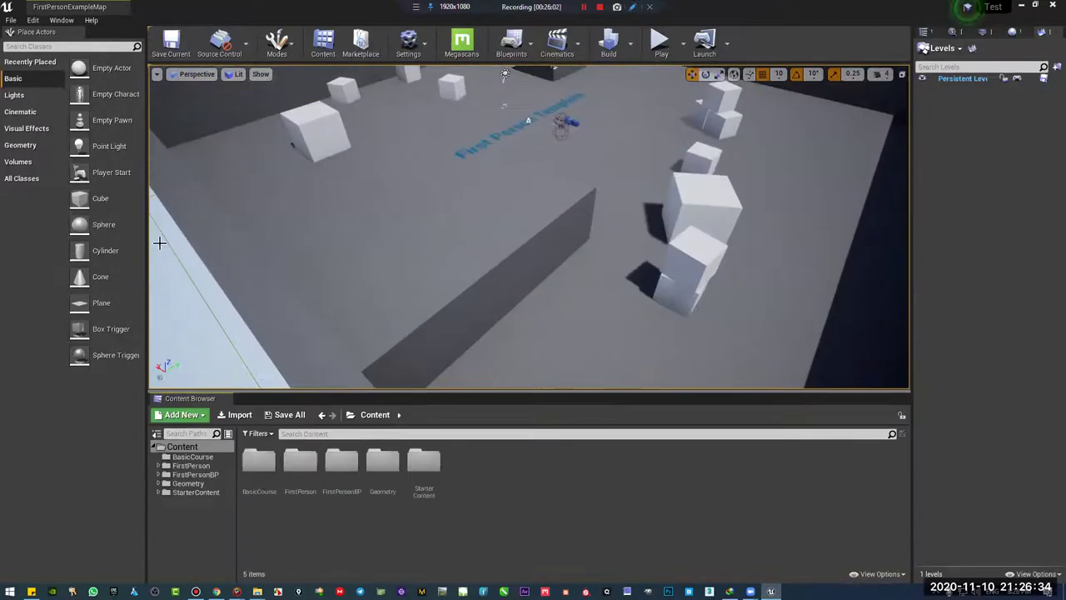
left_click_drag(143, 242, 172, 250)
Undock the Content Browser into a floating window and close it, including once more after reopening it
left_click_drag(210, 367, 360, 227)
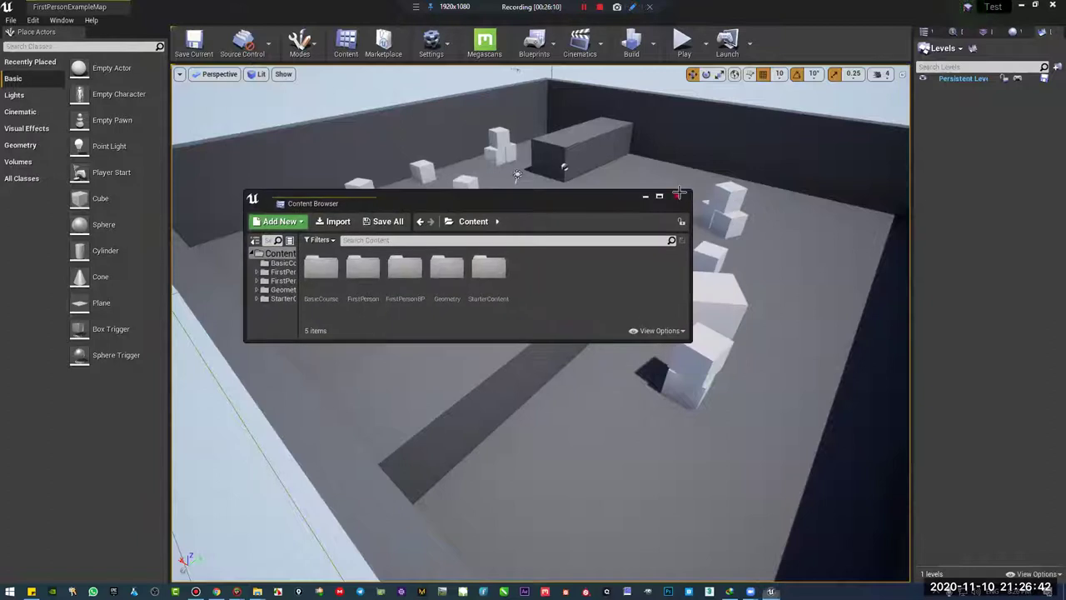
left_click(680, 194)
left_click(57, 20)
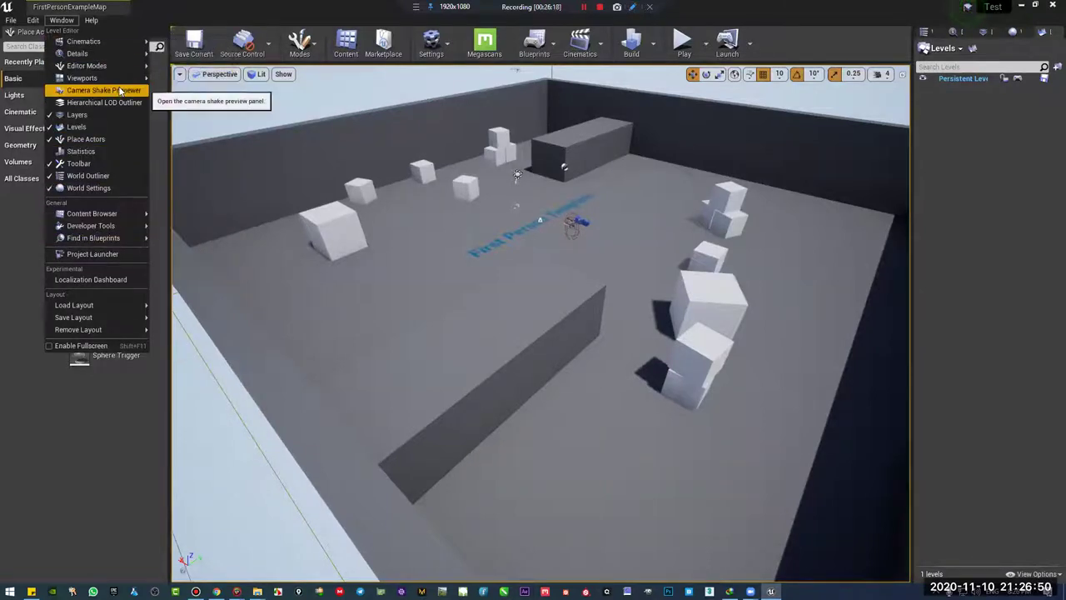
left_click(192, 215)
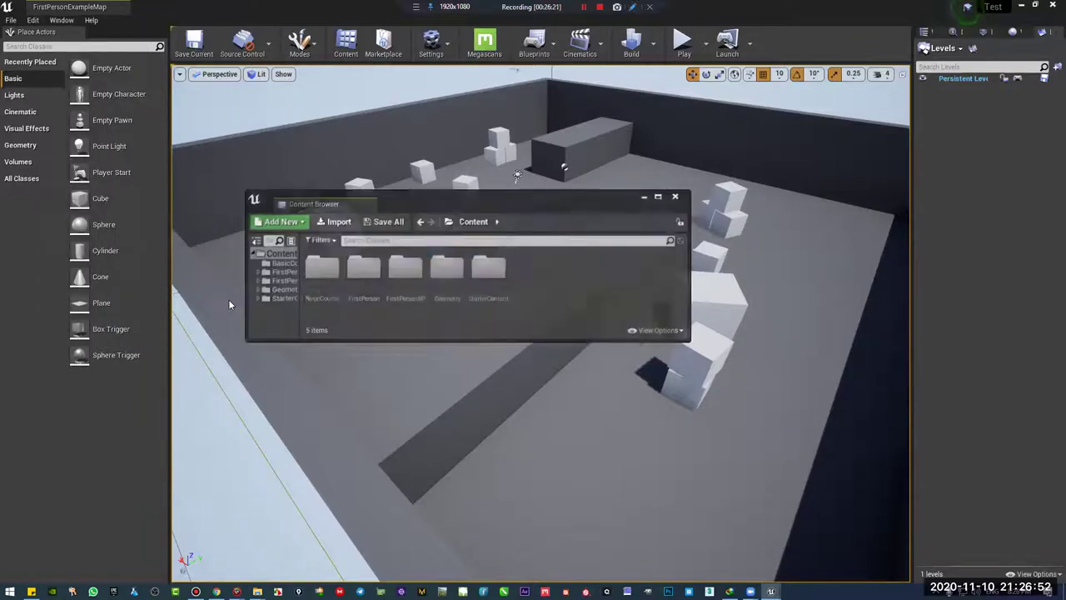
left_click(681, 198)
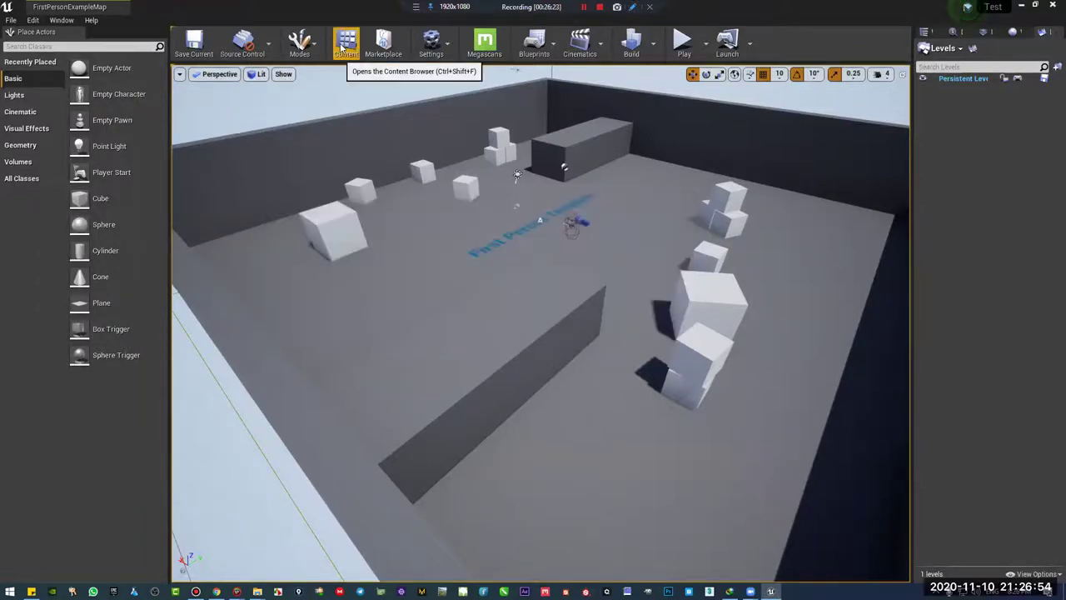
Reopen the floating Content Browser twice more, moving its window over the viewport the second time, and close it each time
left_click(343, 46)
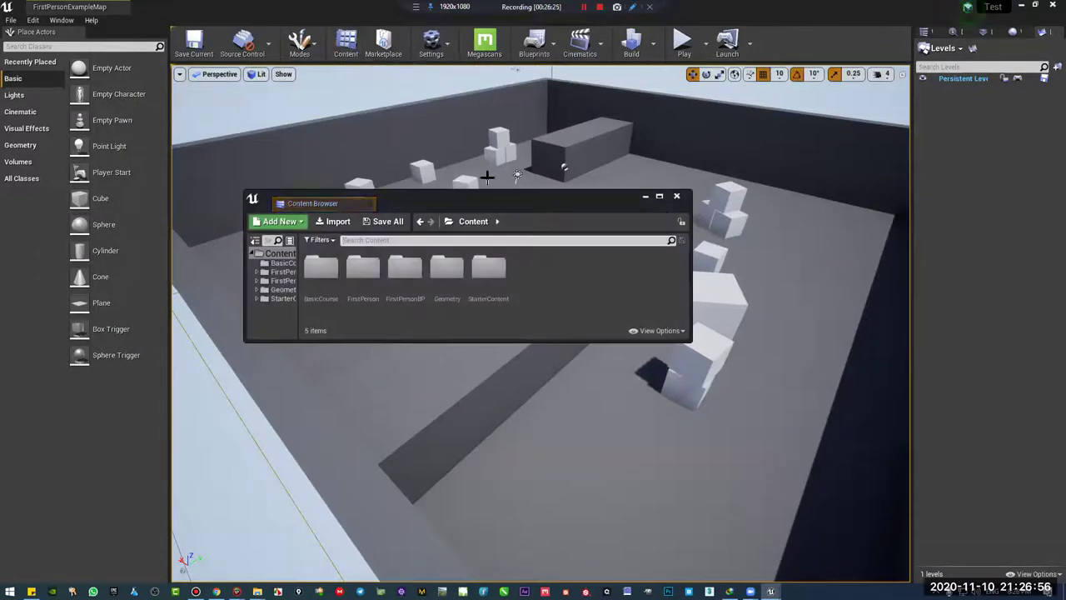
left_click(676, 196)
scroll(597, 257, "up", 3)
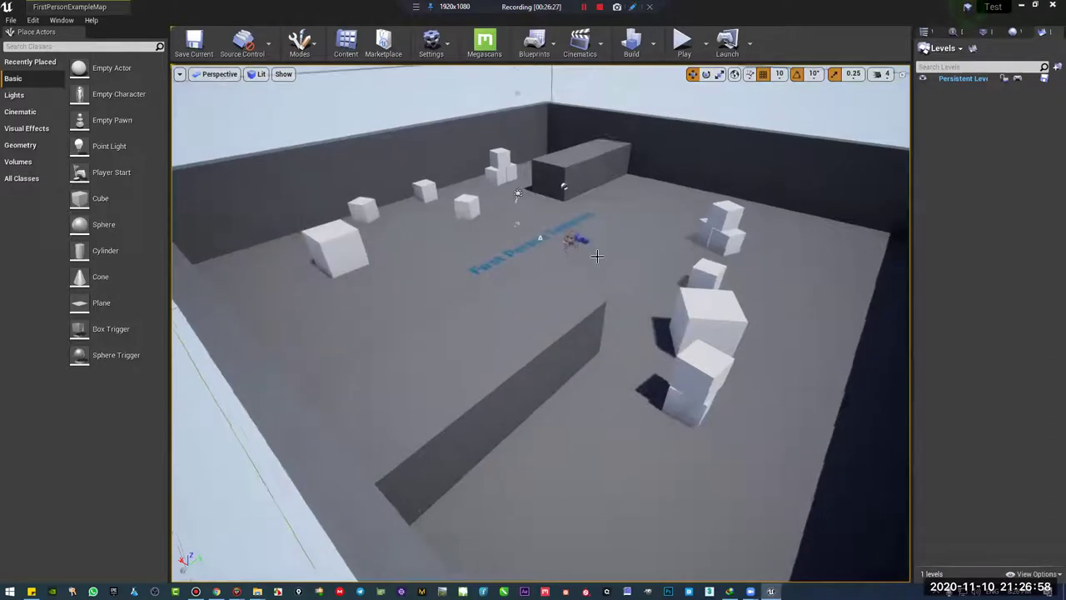
key("ctrl+shift+f")
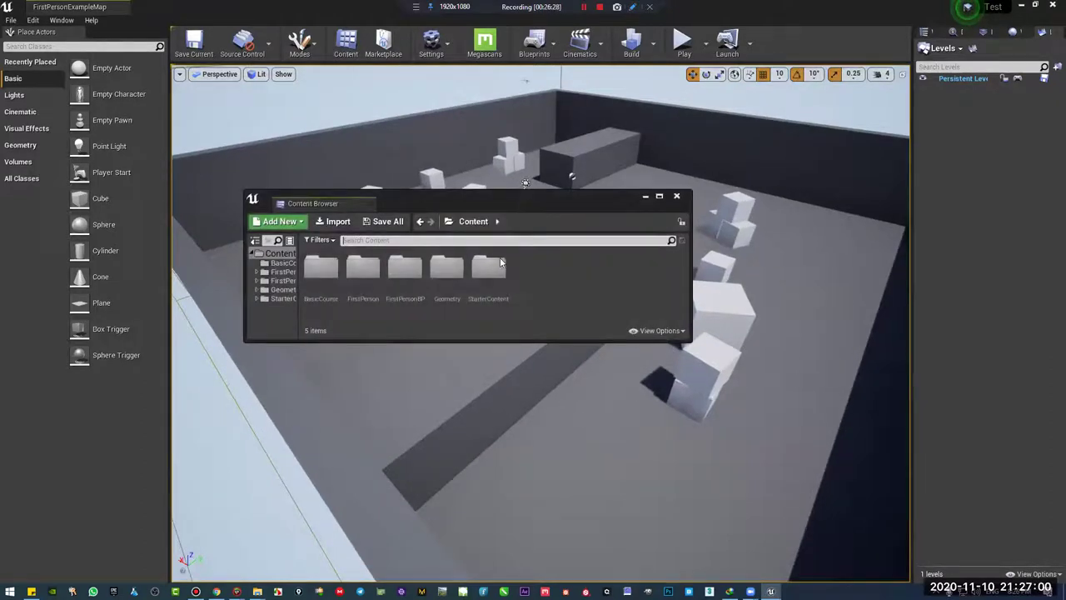
left_click_drag(328, 199, 304, 261)
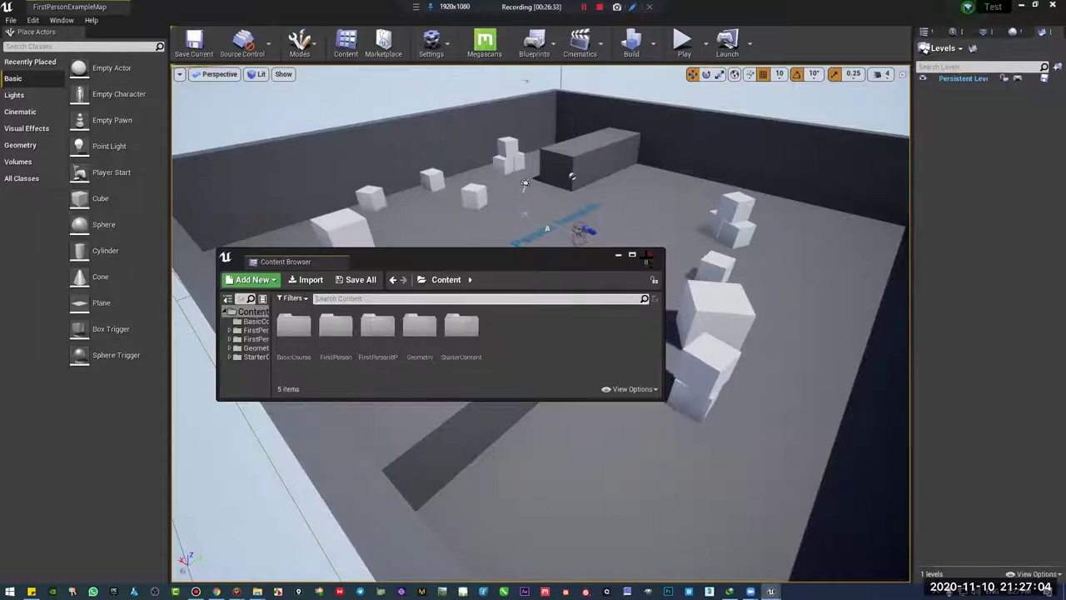
left_click(648, 255)
Reopen the Content Browser, dock it beneath the viewport and increase its height
key("ctrl+shift+f")
left_click_drag(297, 264, 248, 490)
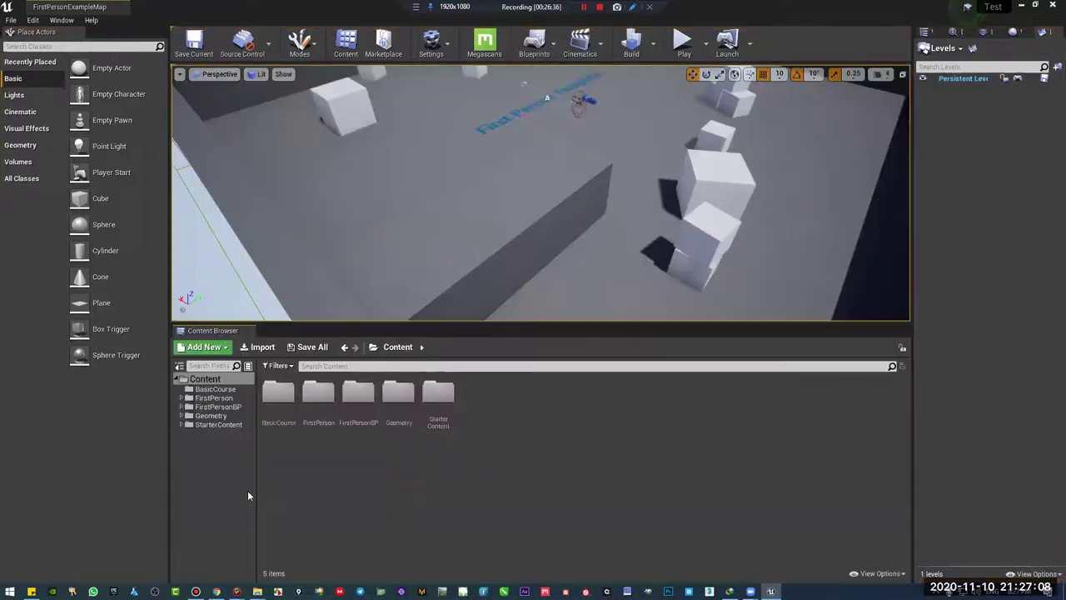
left_click_drag(268, 324, 283, 264)
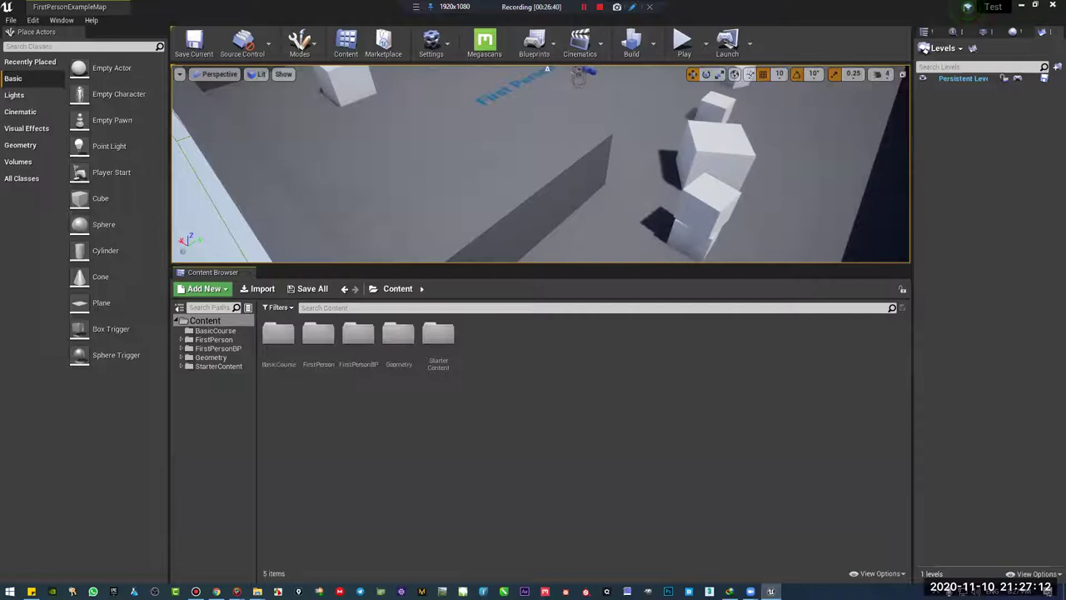
Show Developers, Engine and Plugin Content in the Content Browser, and widen the folder tree to fit the long folder names
left_click(878, 573)
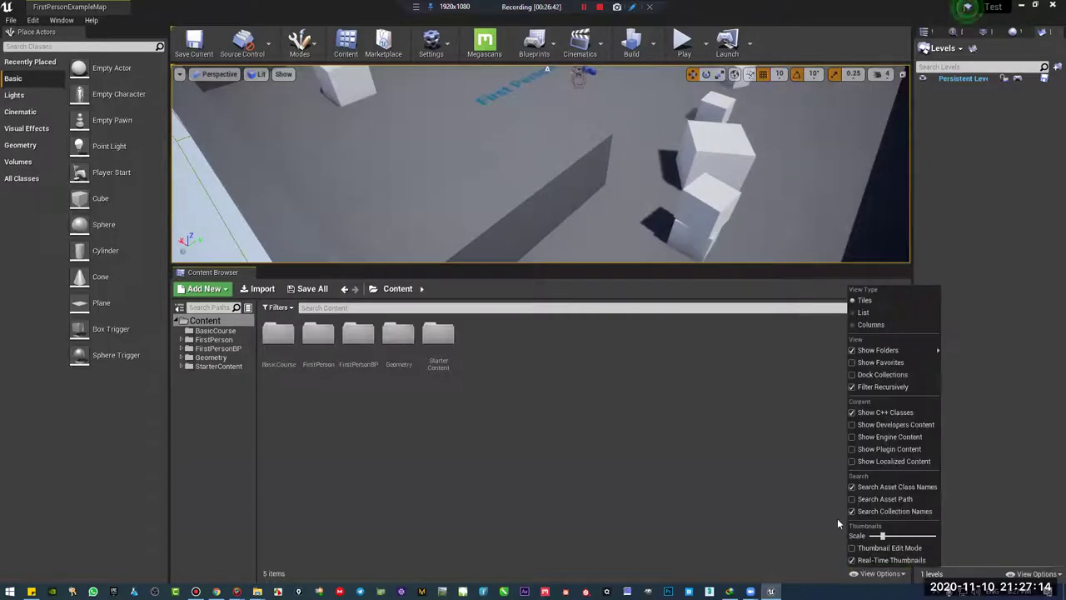
left_click(850, 427)
left_click(851, 437)
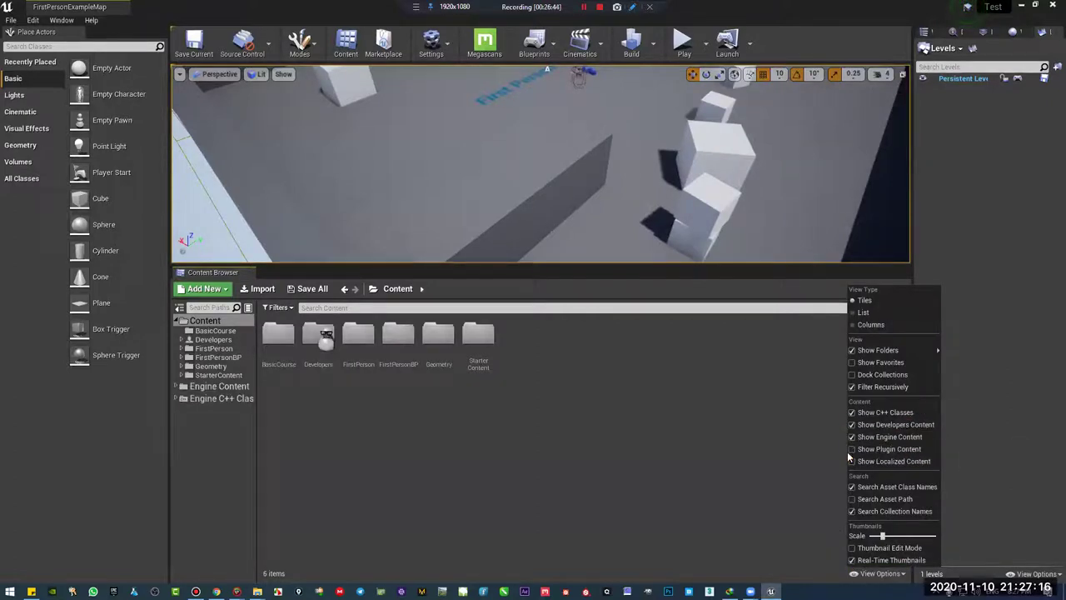
left_click(851, 454)
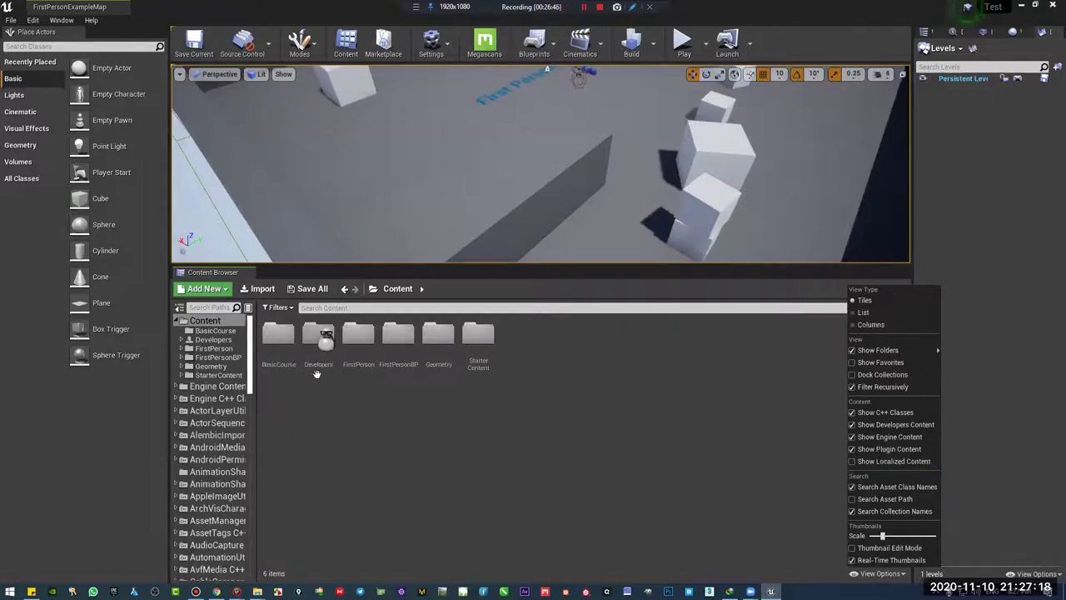
left_click(658, 467)
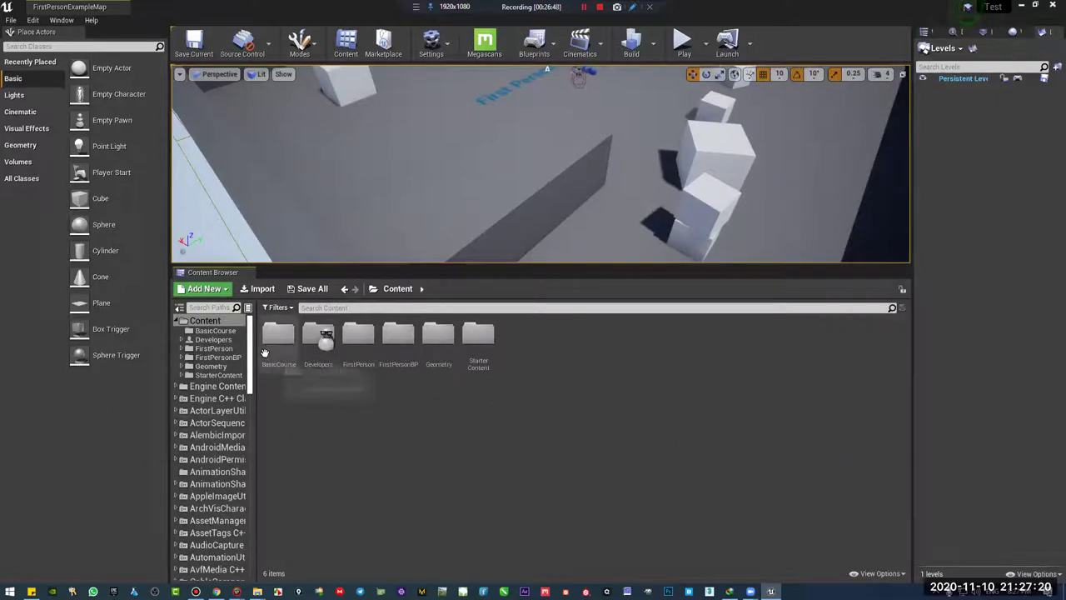
left_click_drag(265, 355, 356, 358)
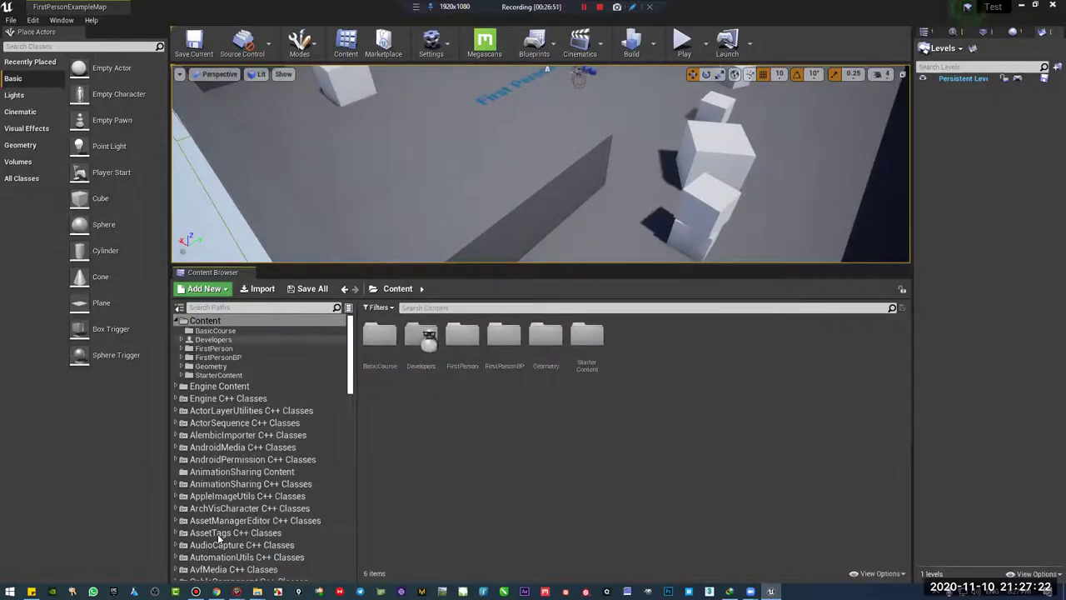
Look through the Engine and plugin class folders in the folder tree, opening several, and return to the Content folder
scroll(278, 466, "down", 2)
scroll(284, 450, "up", 2)
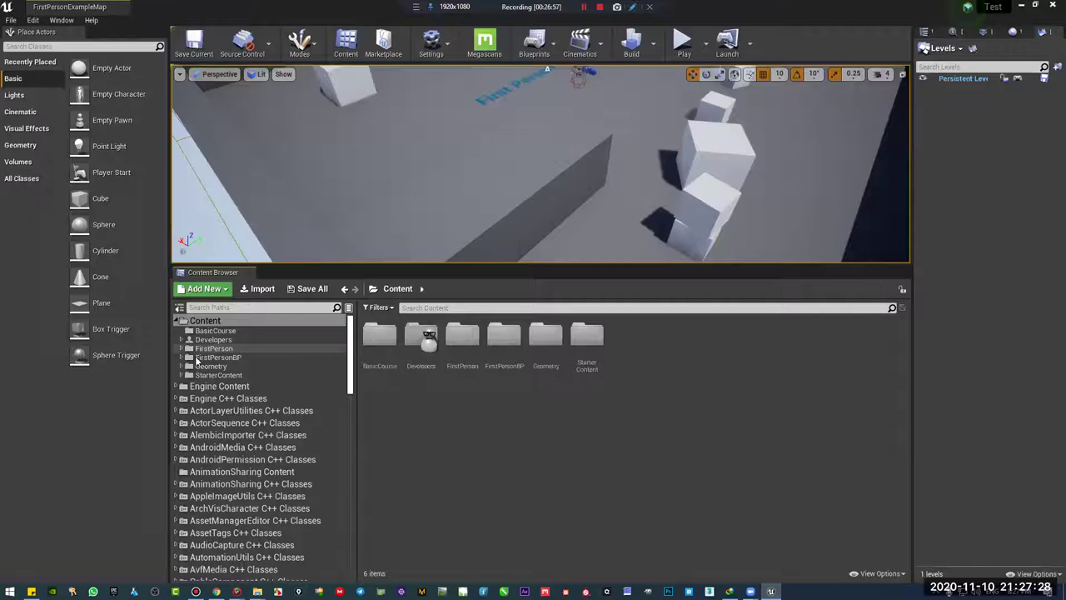
left_click(218, 386)
left_click(242, 411)
scroll(241, 429, "down", 1)
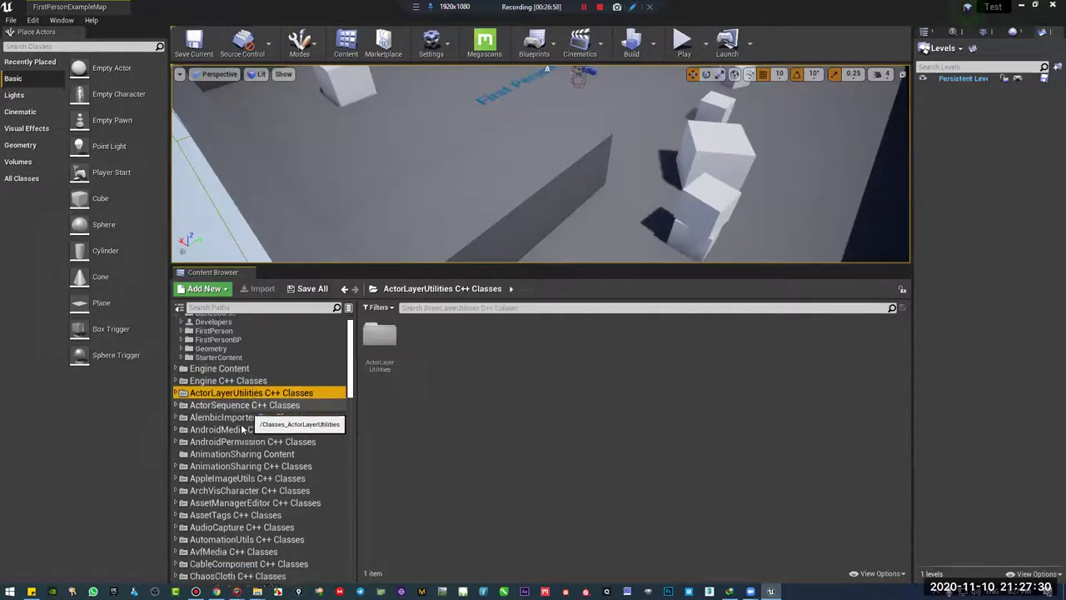
scroll(242, 429, "down", 3)
left_click(242, 421)
scroll(242, 429, "down", 6)
scroll(242, 437, "down", 6)
scroll(235, 434, "up", 13)
scroll(234, 433, "up", 6)
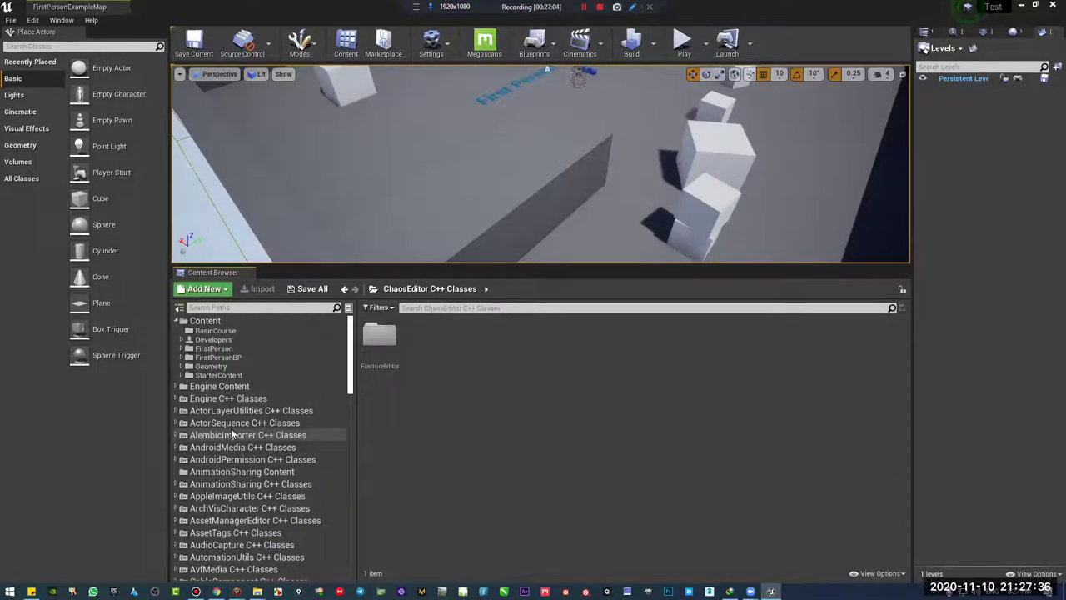
left_click(204, 320)
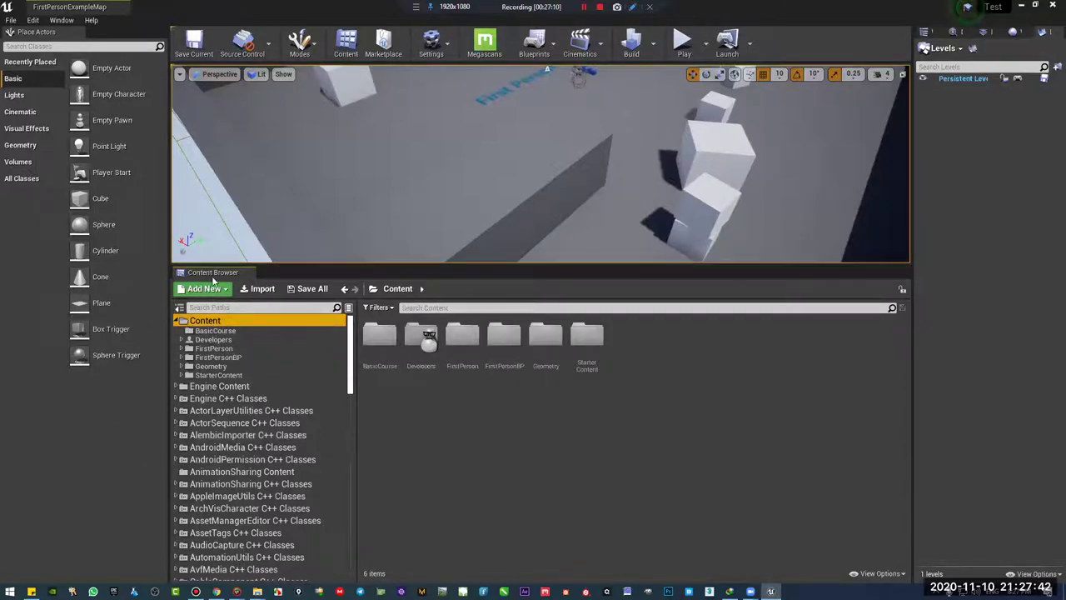
Set the BasicCourse folder's color to a cyan blue
left_click(213, 277)
left_click(231, 320)
left_click(215, 331)
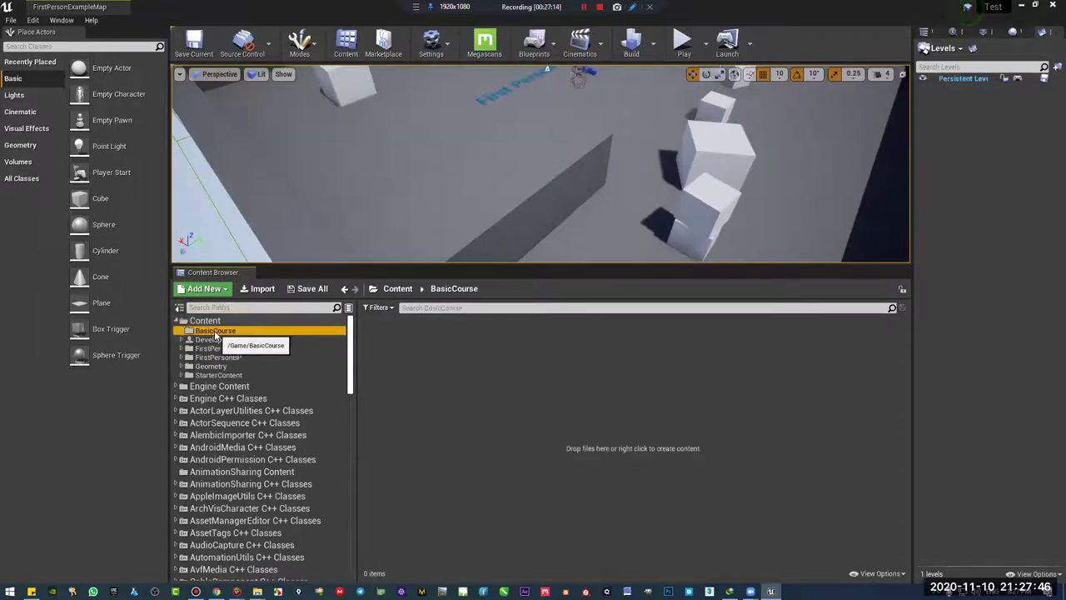
right_click(215, 332)
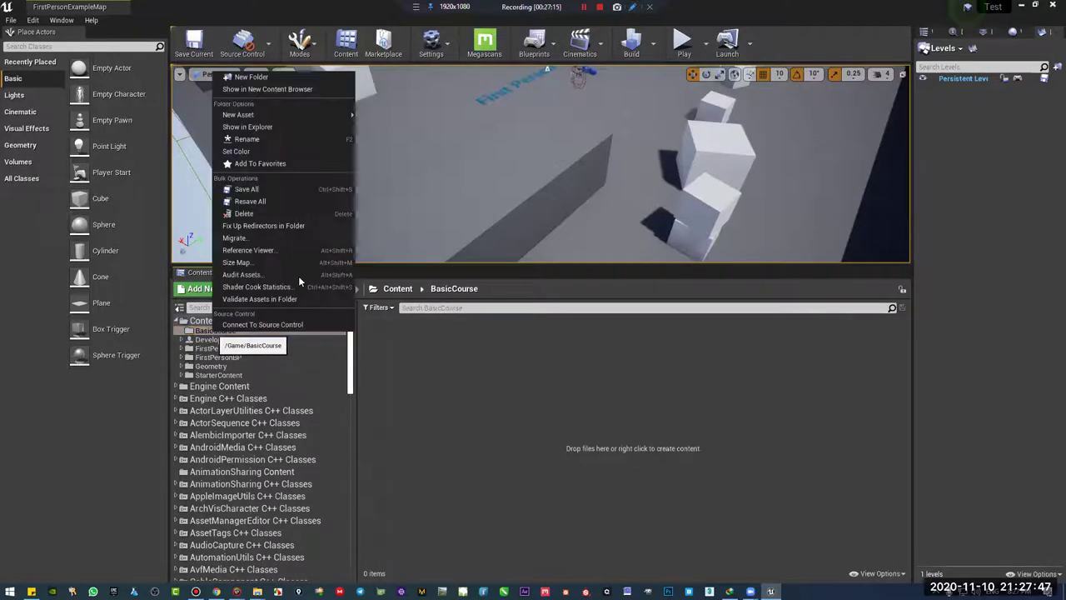
left_click(288, 154)
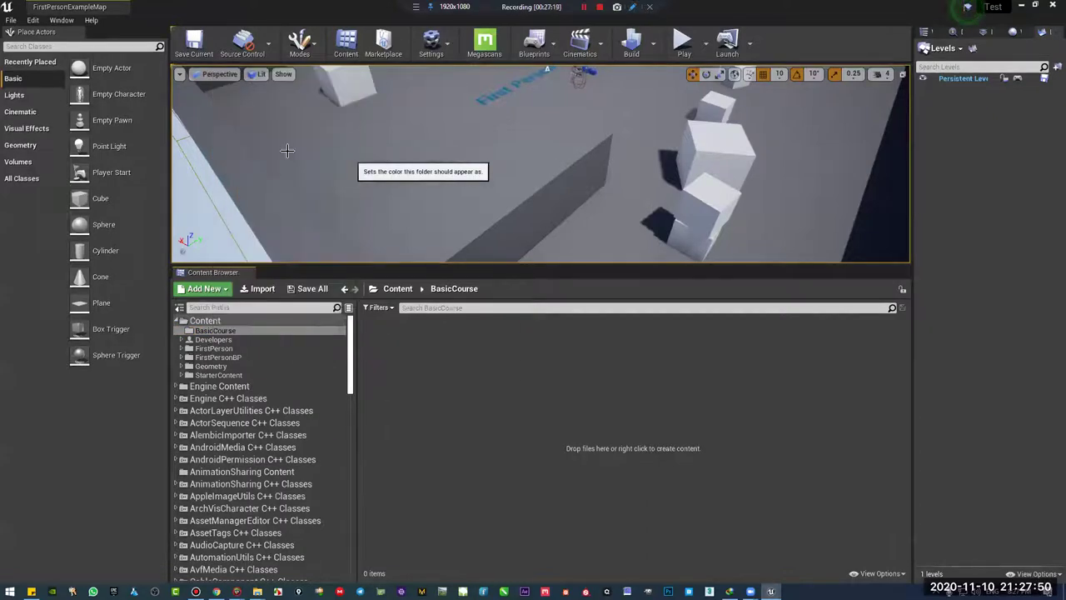
left_click_drag(398, 197, 275, 214)
left_click(459, 420)
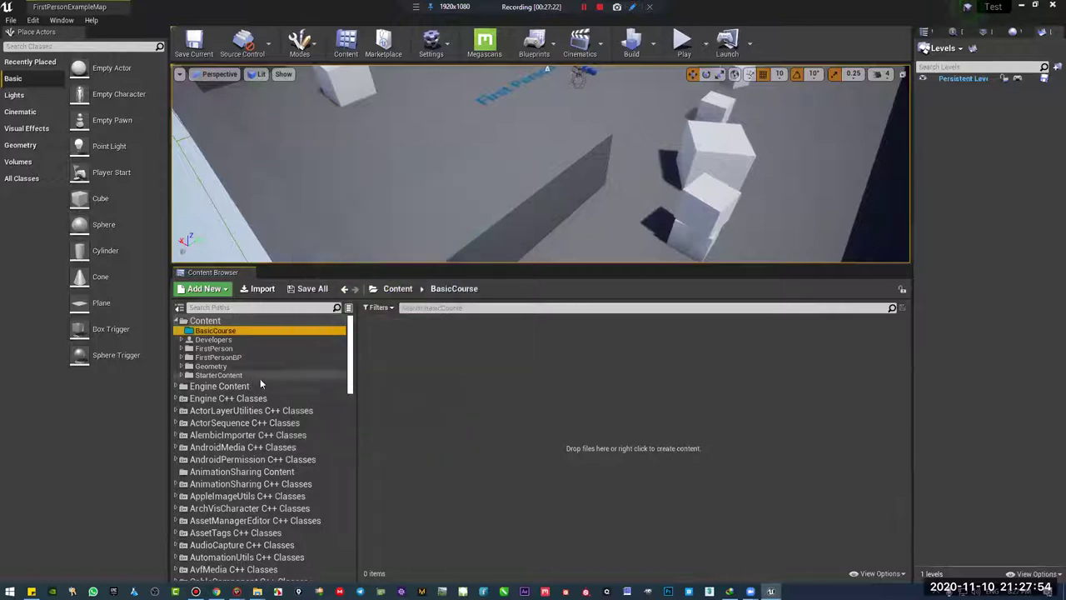
View the StarterContent folder, look through the folder tree and go back to the BasicCourse folder
left_click(260, 376)
scroll(271, 521, "down", 5)
scroll(271, 508, "up", 5)
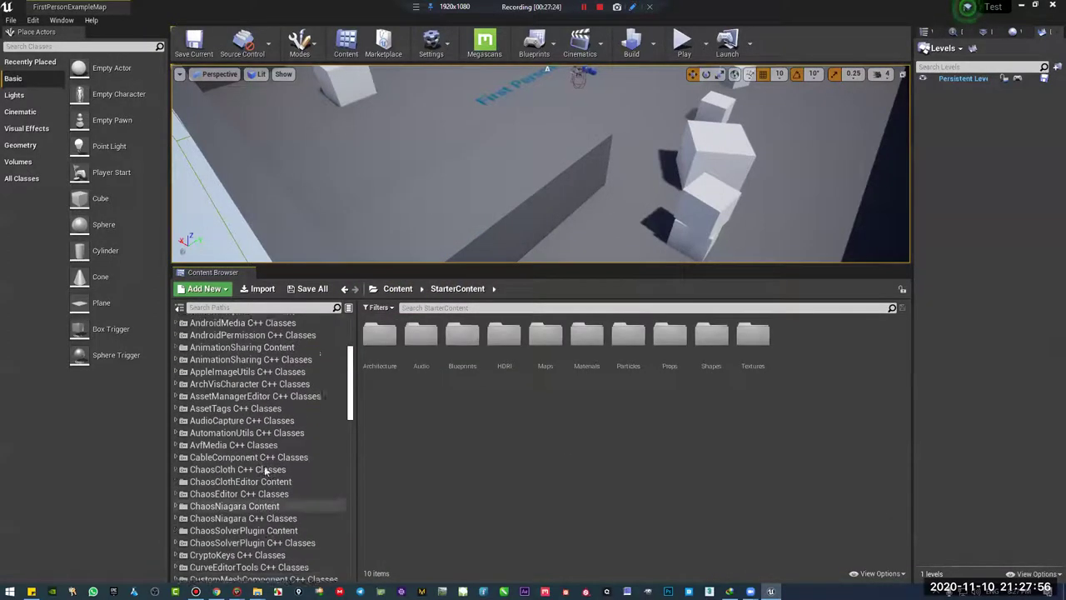
left_click(218, 332)
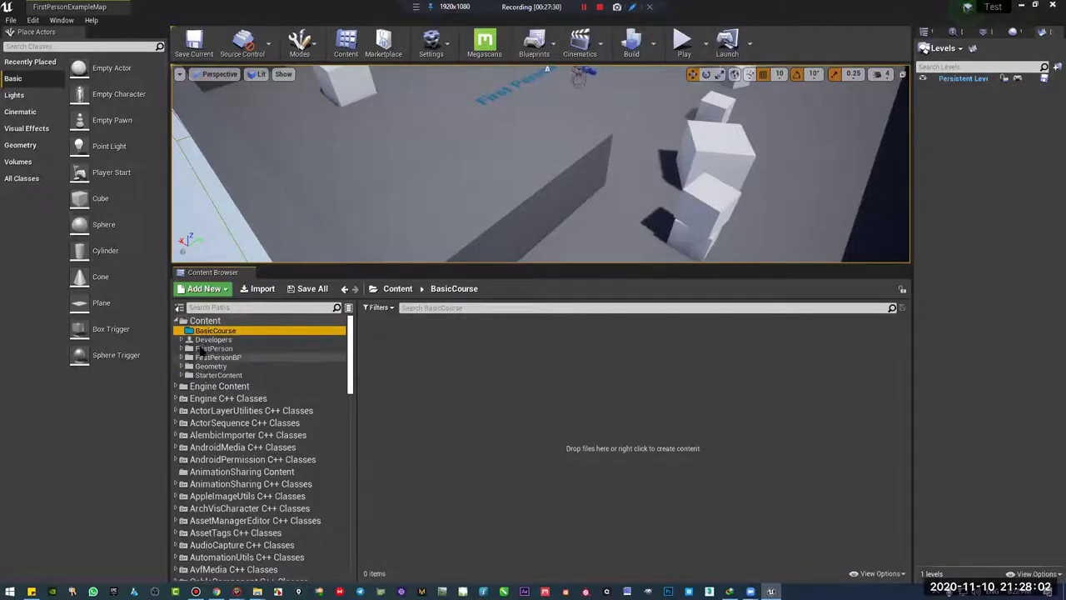
Hide Developers, Engine and Plugin Content in the Content Browser
left_click(879, 573)
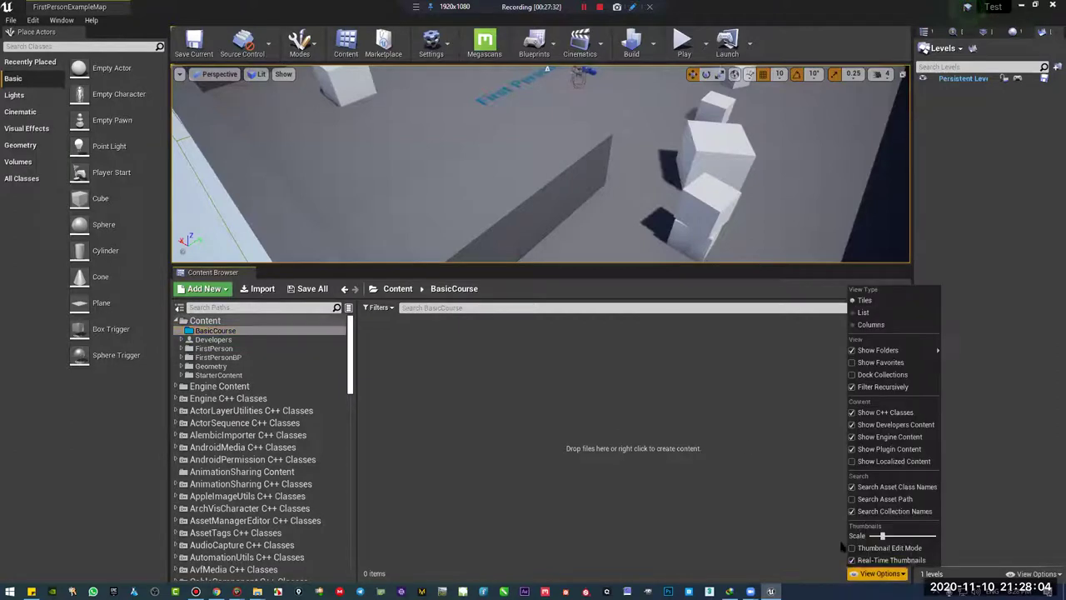
left_click(853, 438)
left_click(852, 426)
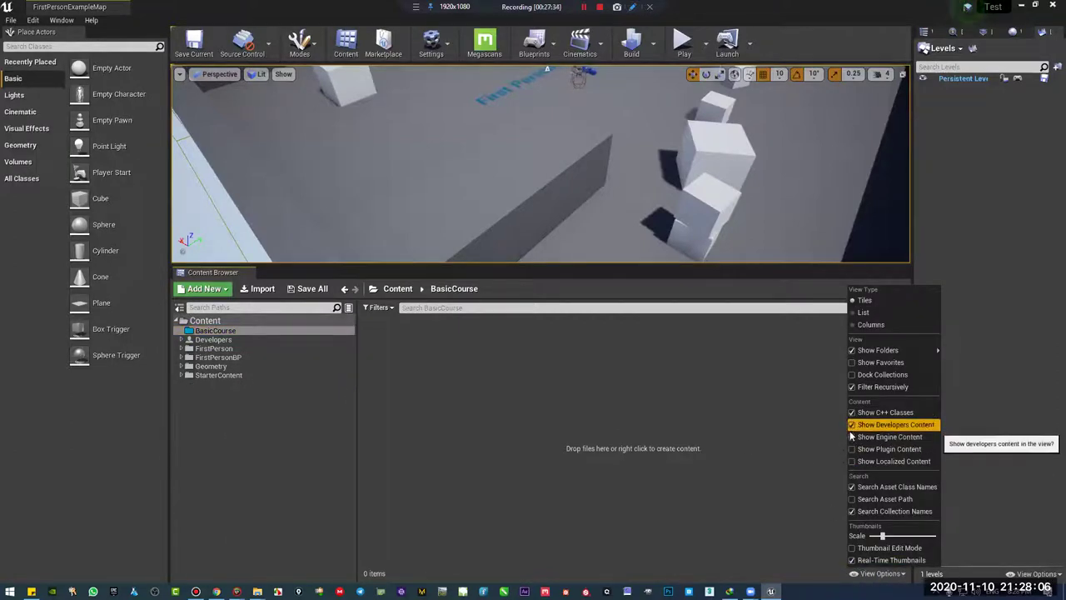
left_click(844, 444)
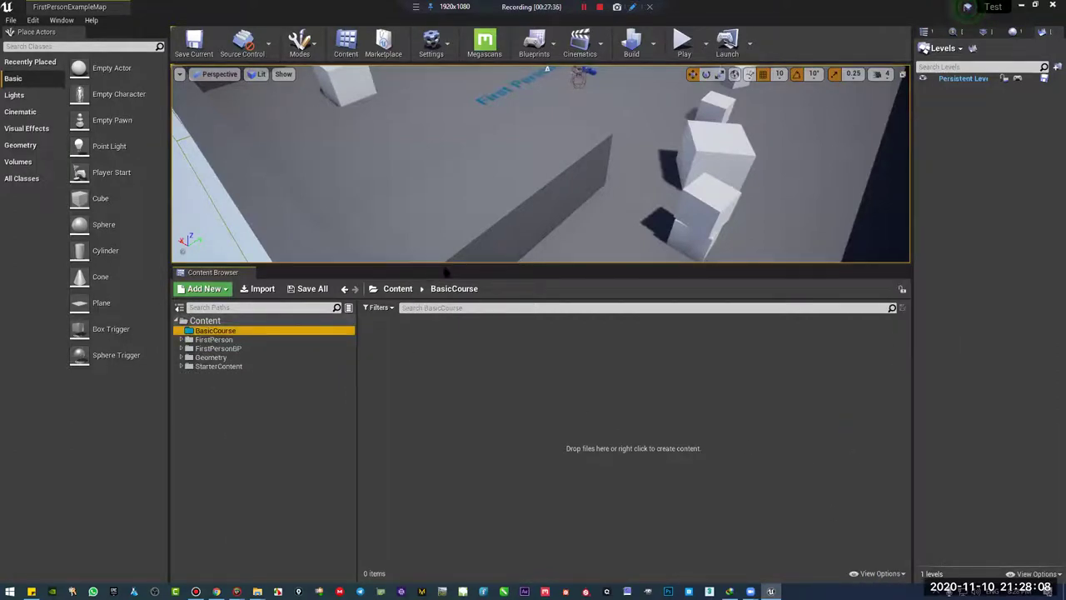
Reduce the Content Browser's height and open the FirstPerson folder from the Content root
left_click_drag(447, 268, 436, 325)
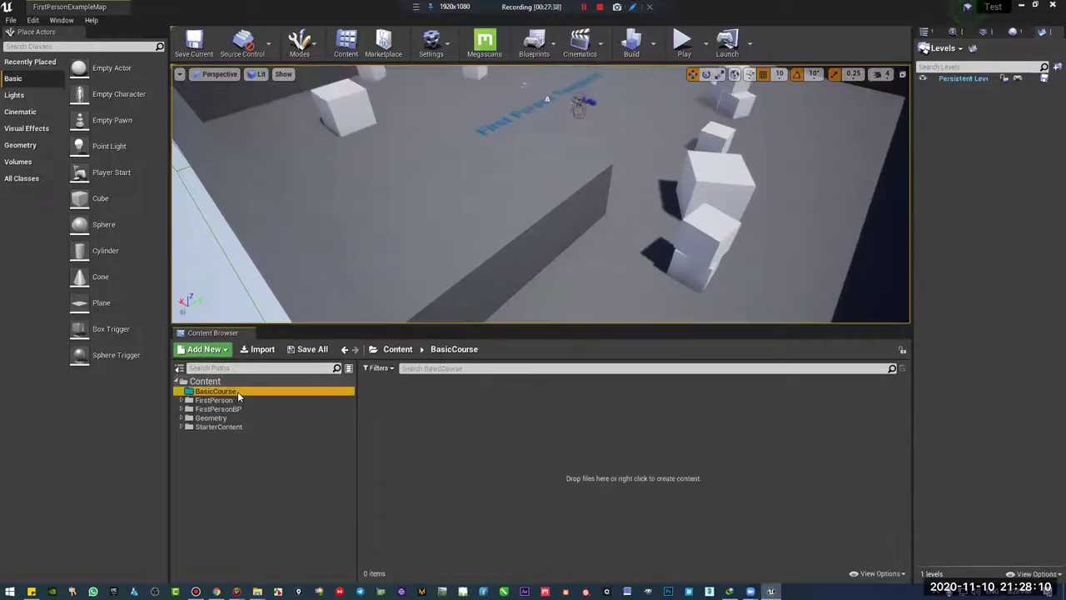
left_click(205, 382)
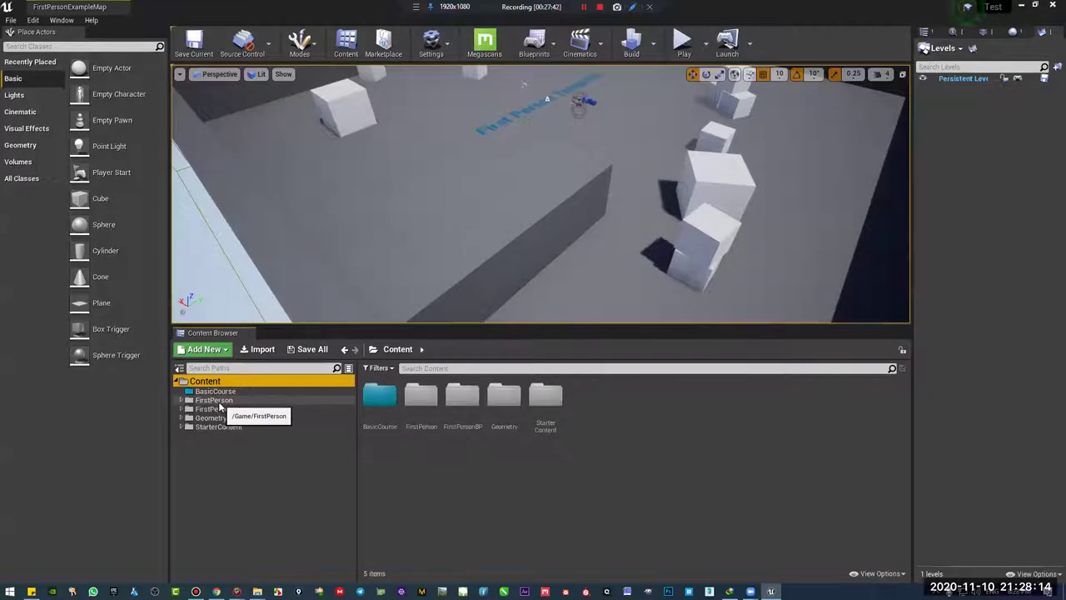
left_click(214, 401)
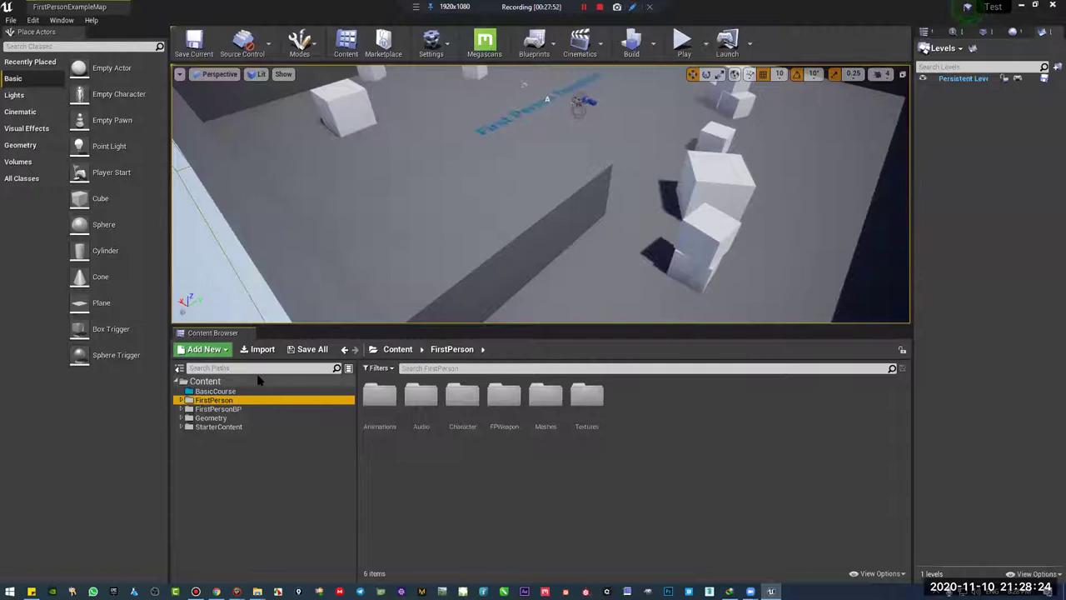
Enlarge the viewport, fly closer to the First Person Template floor text, and resize the Content Browser to show a full row of folders
left_click_drag(317, 327, 506, 484)
right_click_drag(533, 333, 633, 267)
mouse_move(568, 238)
right_mouse_down()
mouse_move(500, 250)
mouse_move(492, 233)
mouse_move(569, 238)
right_mouse_up()
key("w")
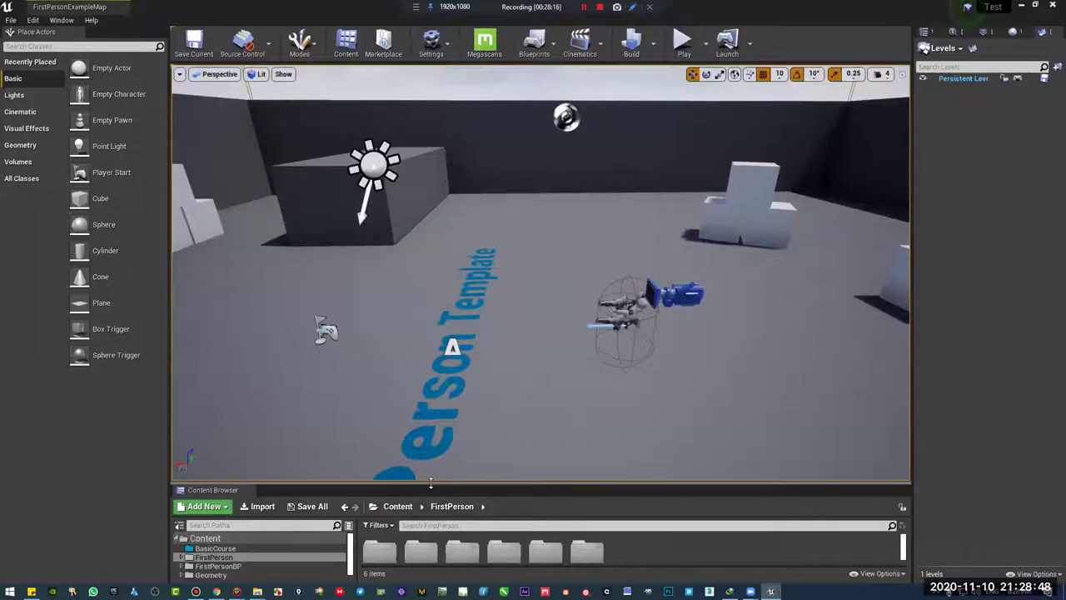
left_click_drag(445, 452, 461, 426)
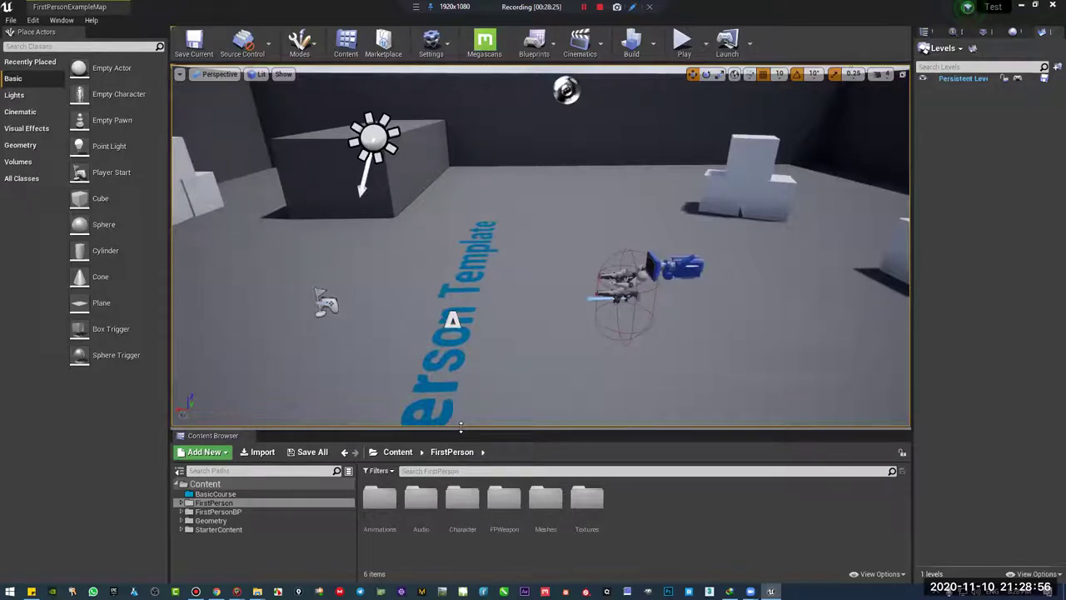
Play the level in the viewport, walk around shooting at the white cubes, and stop the play session
left_click(683, 42)
left_click(609, 178)
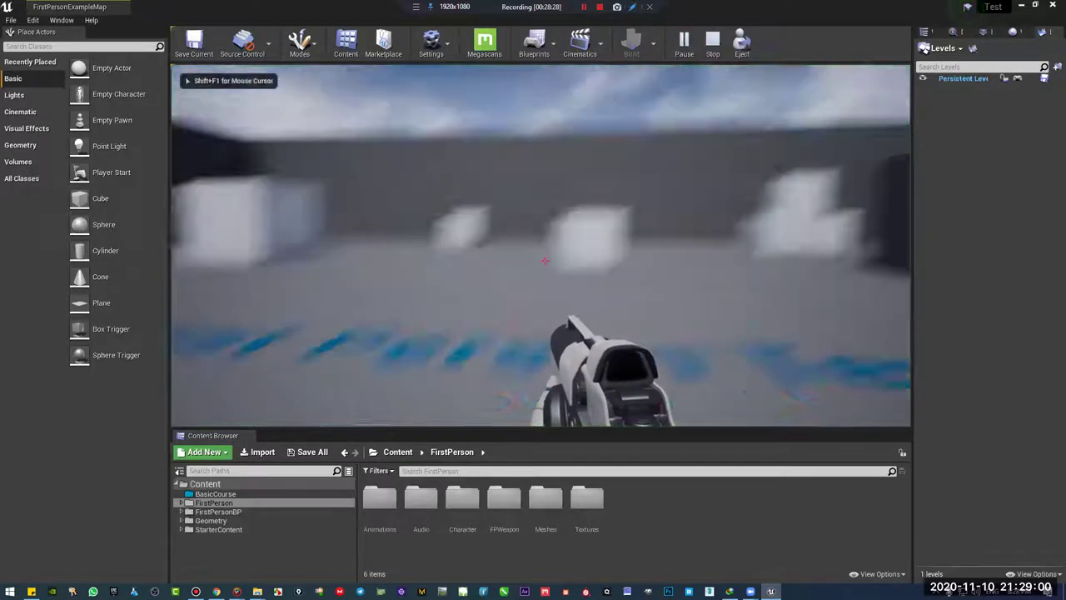
left_click(544, 261)
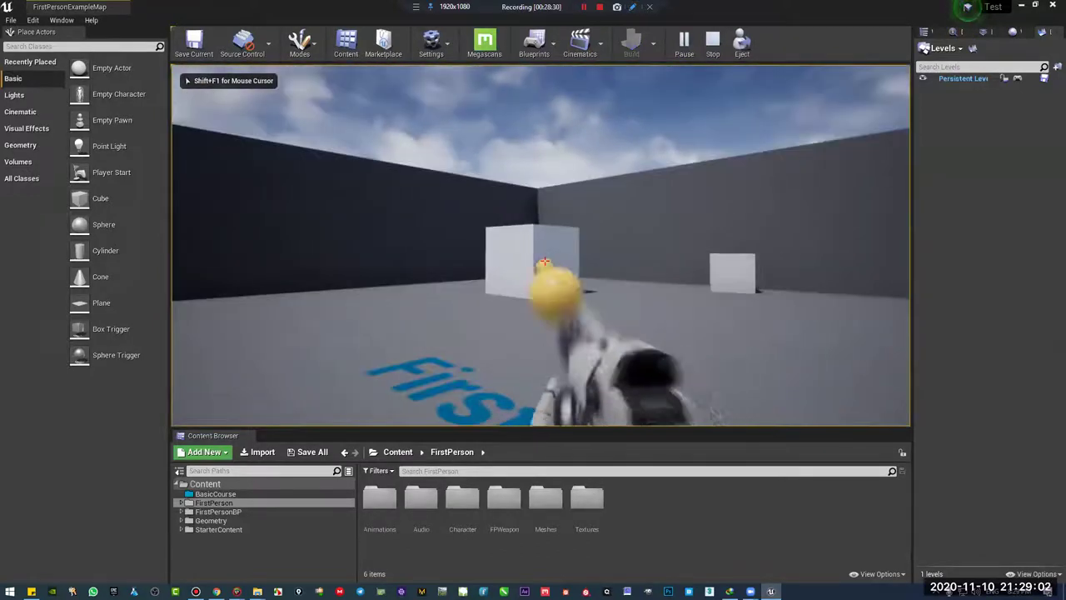
key("w")
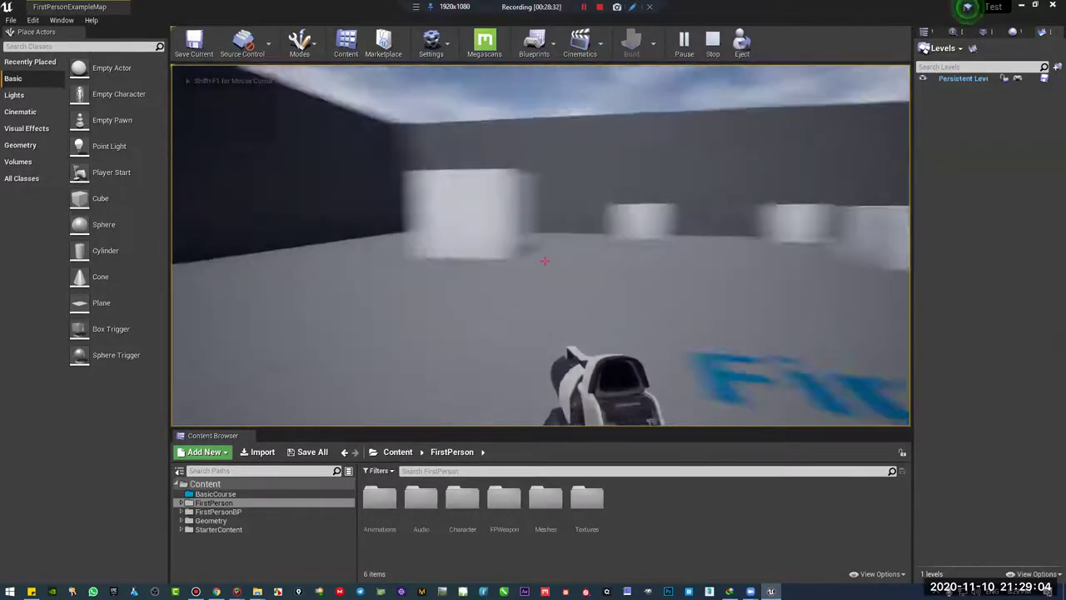
key("w")
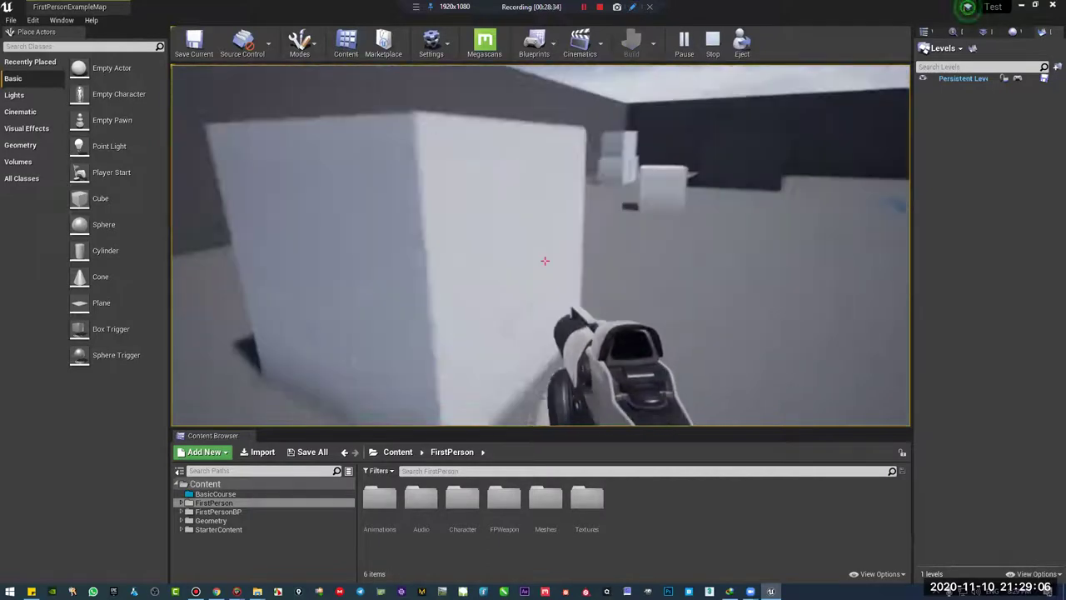
key("s")
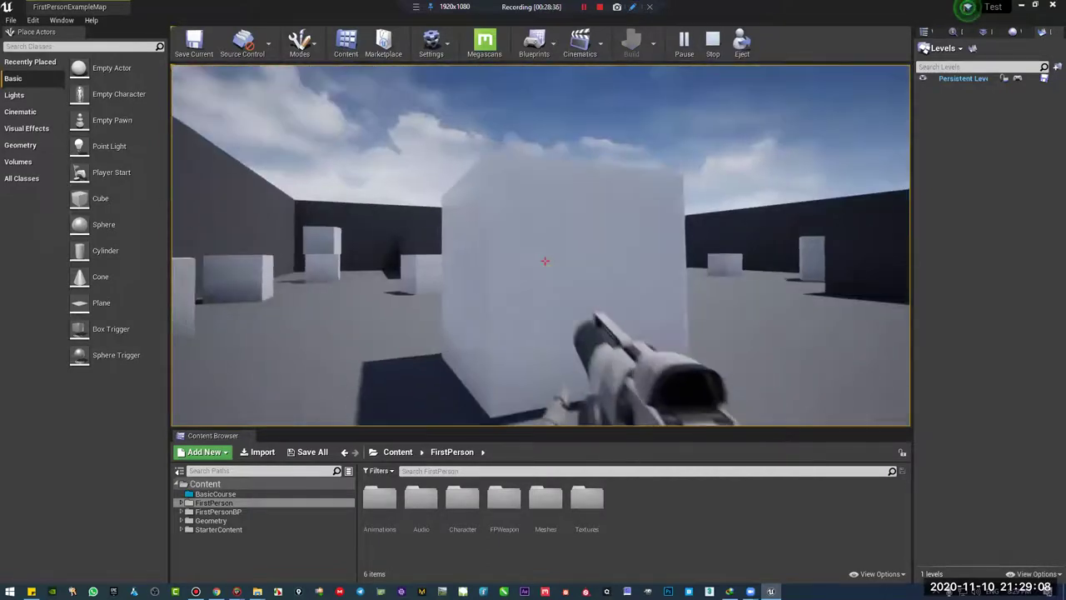
left_click(545, 260)
key("w")
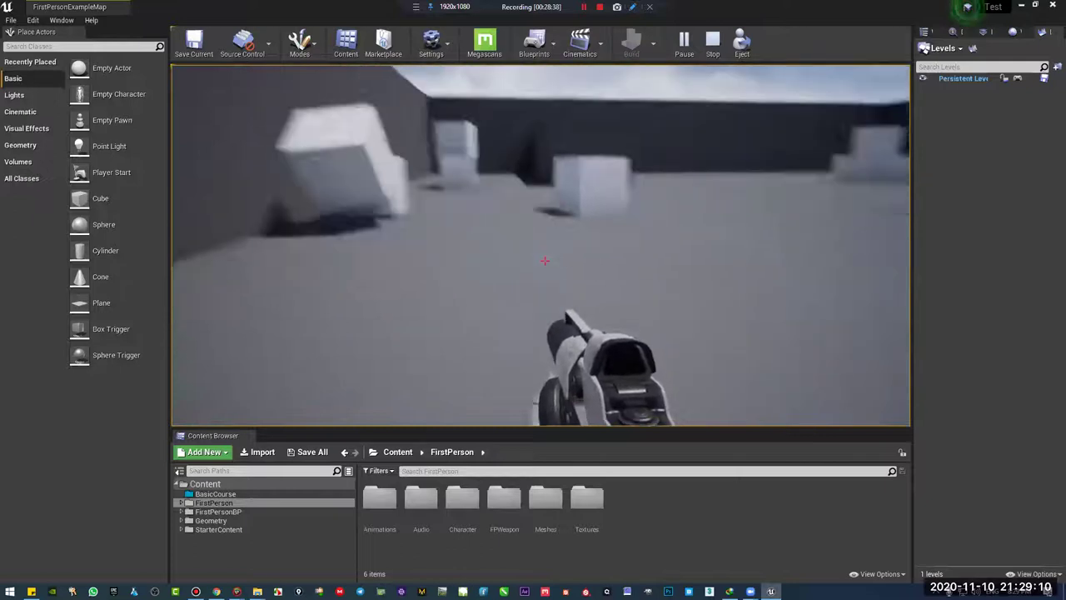
left_click(544, 261)
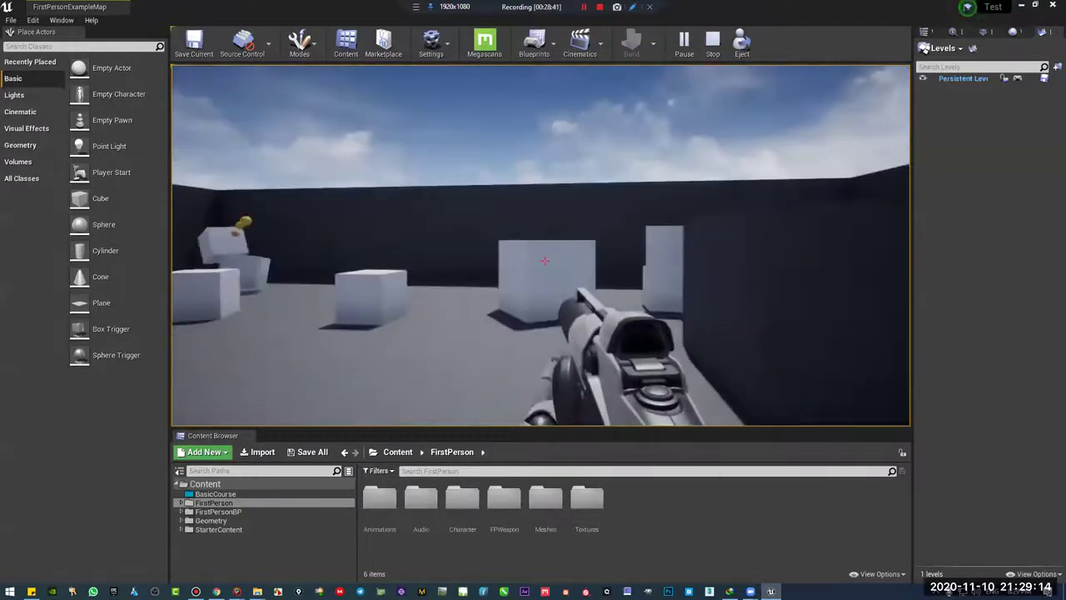
left_click(544, 262)
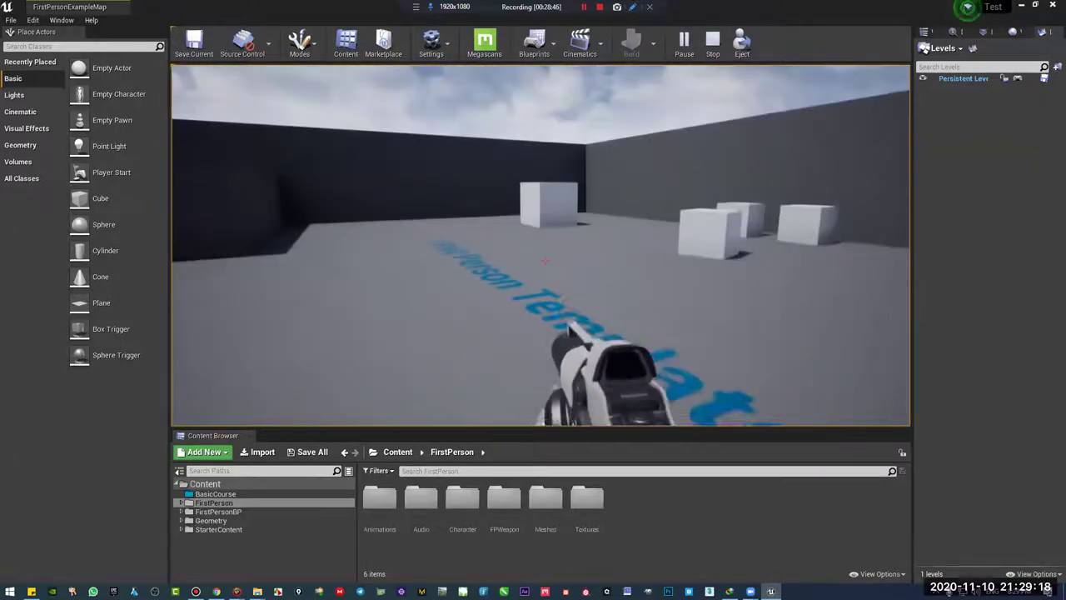
left_click(545, 261)
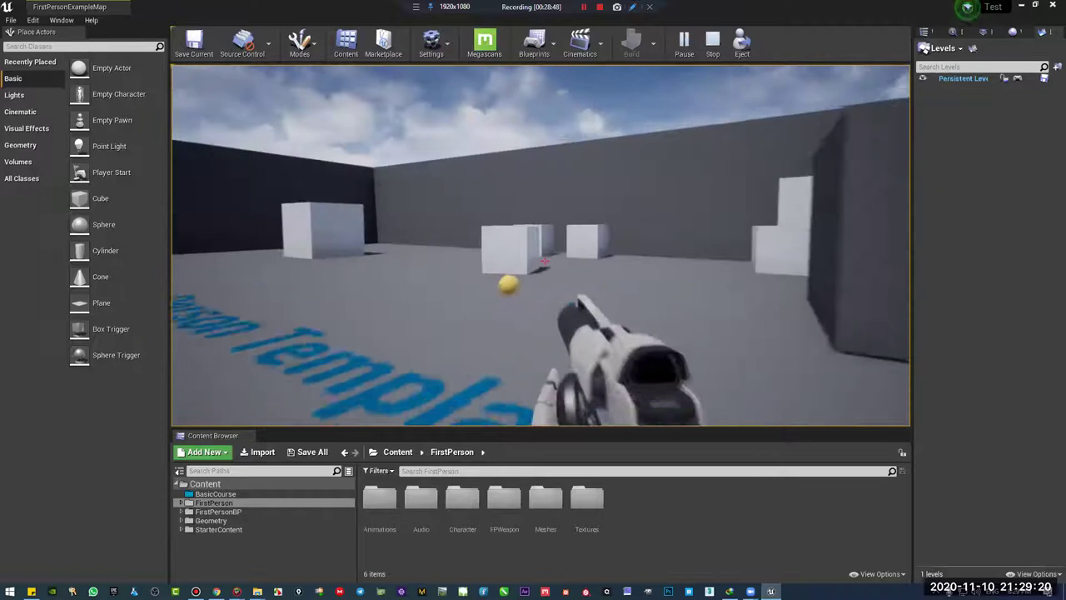
left_click(545, 261)
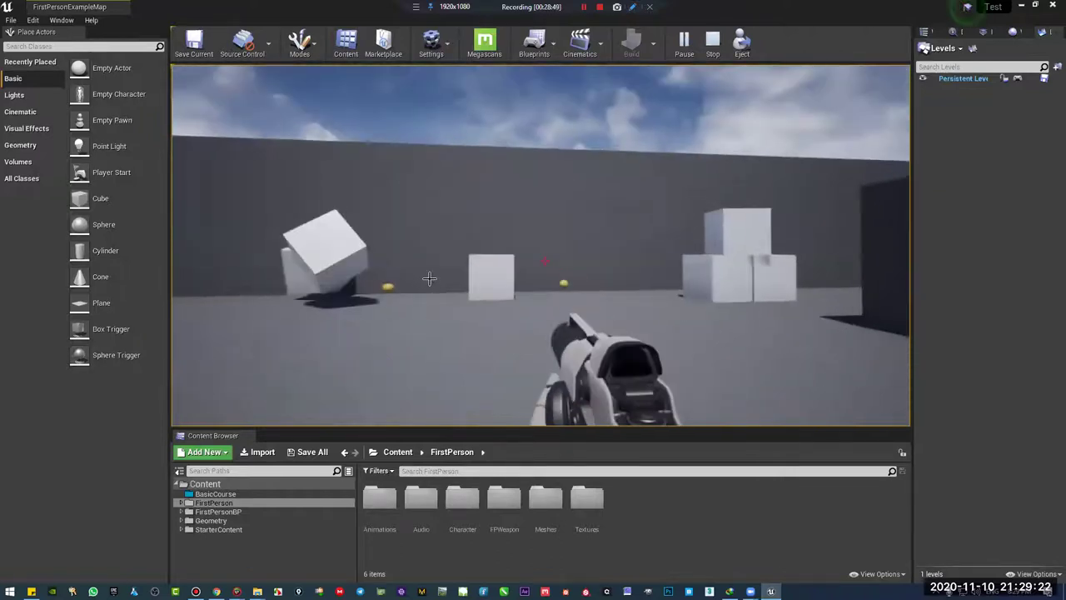
key("Escape")
Fly the view back over the level and view the Animations folder inside FirstPerson
right_click_drag(452, 282, 429, 278)
key("s")
double_click(380, 500)
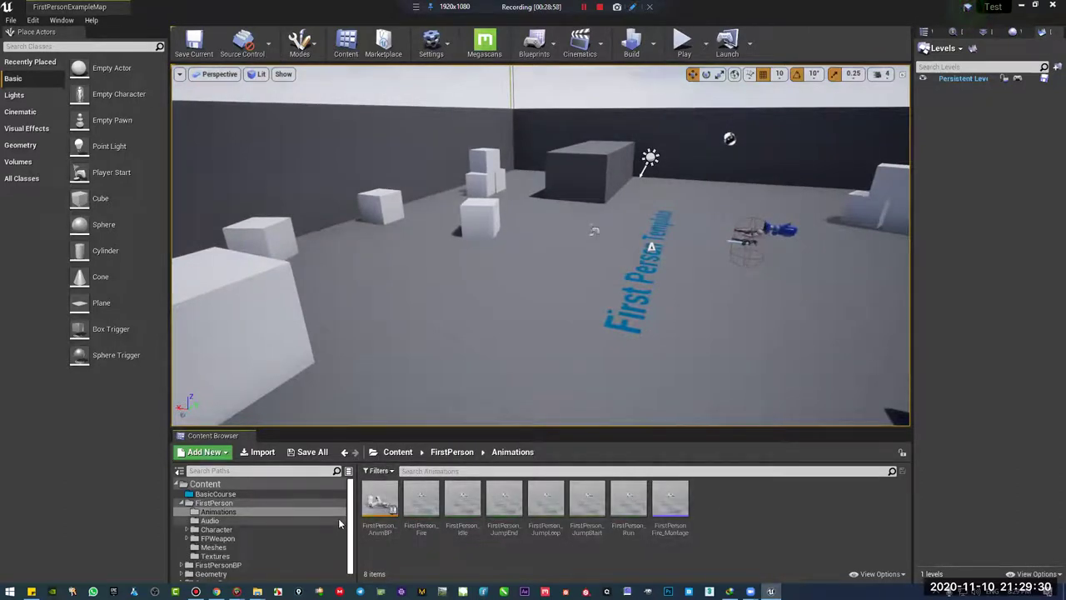
left_click(191, 503)
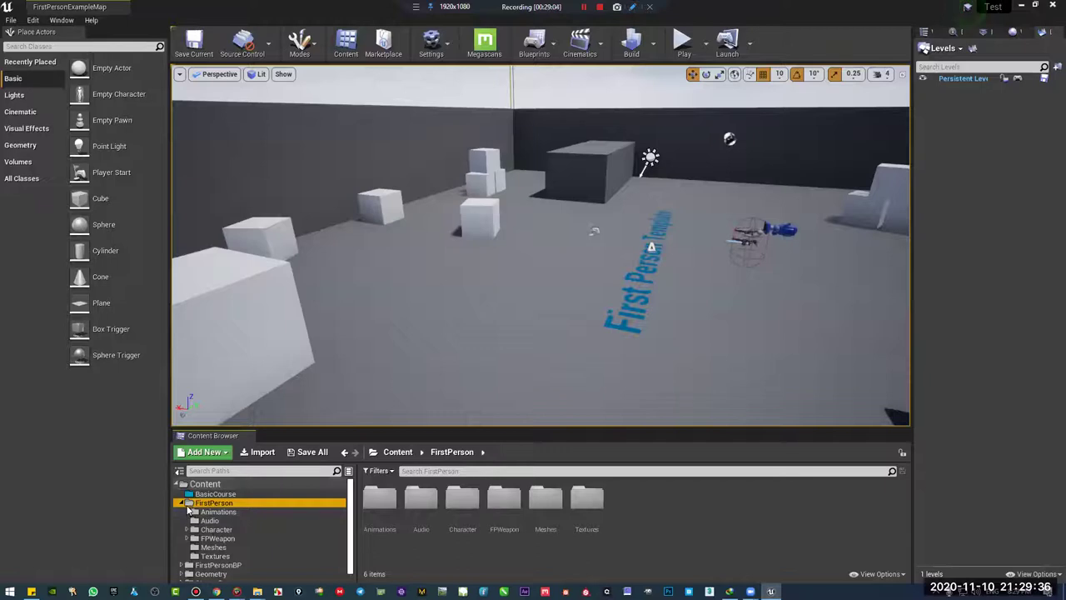
left_click(212, 511)
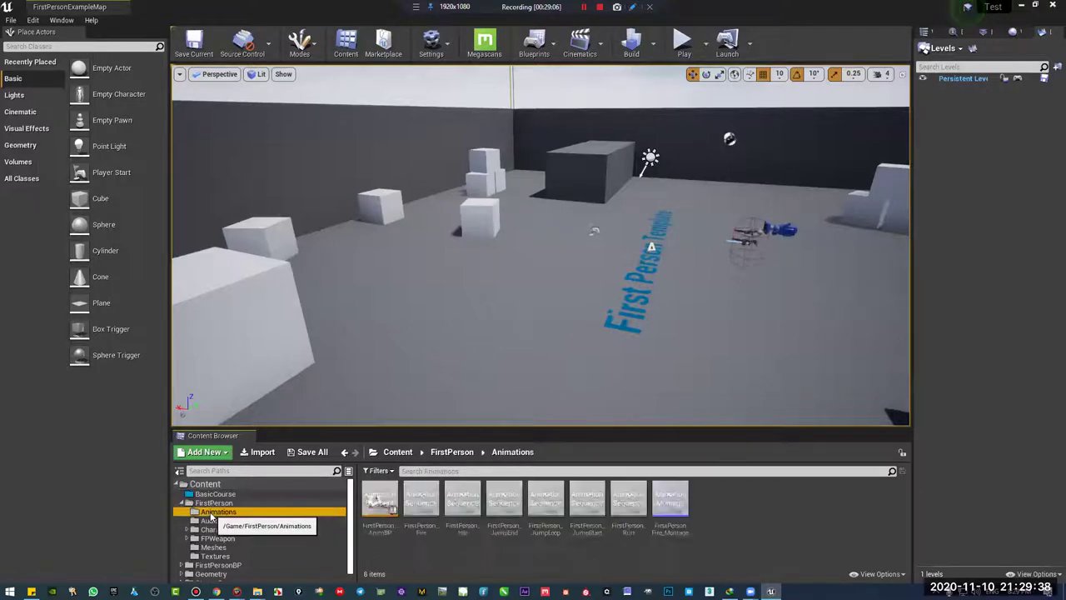
Preview the weapon fire sound in FirstPerson's Audio folder, and select Materials inside the Character folder
left_click(224, 520)
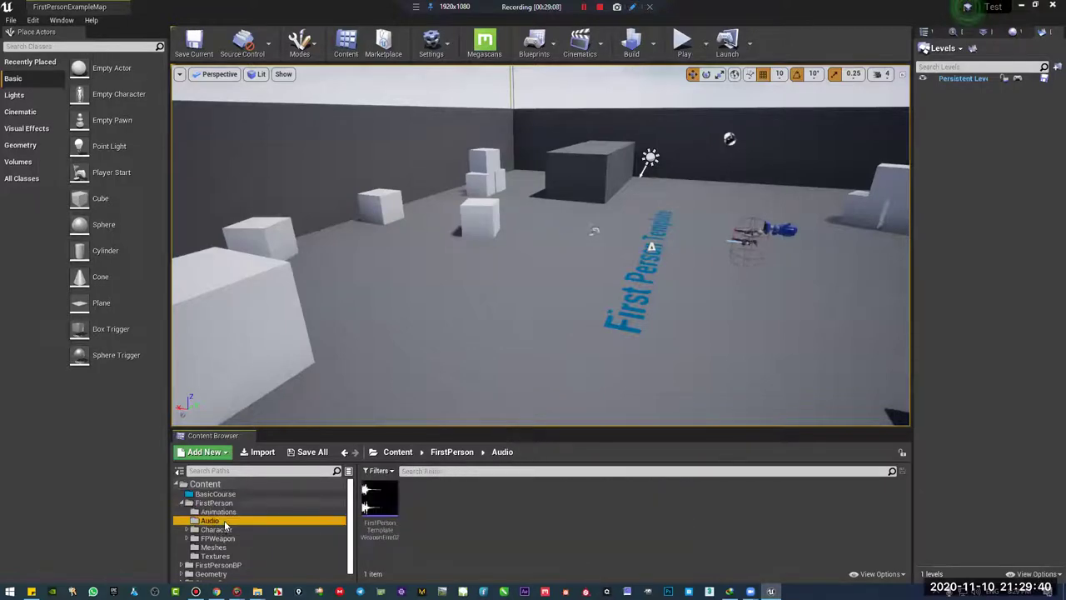
left_click(378, 500)
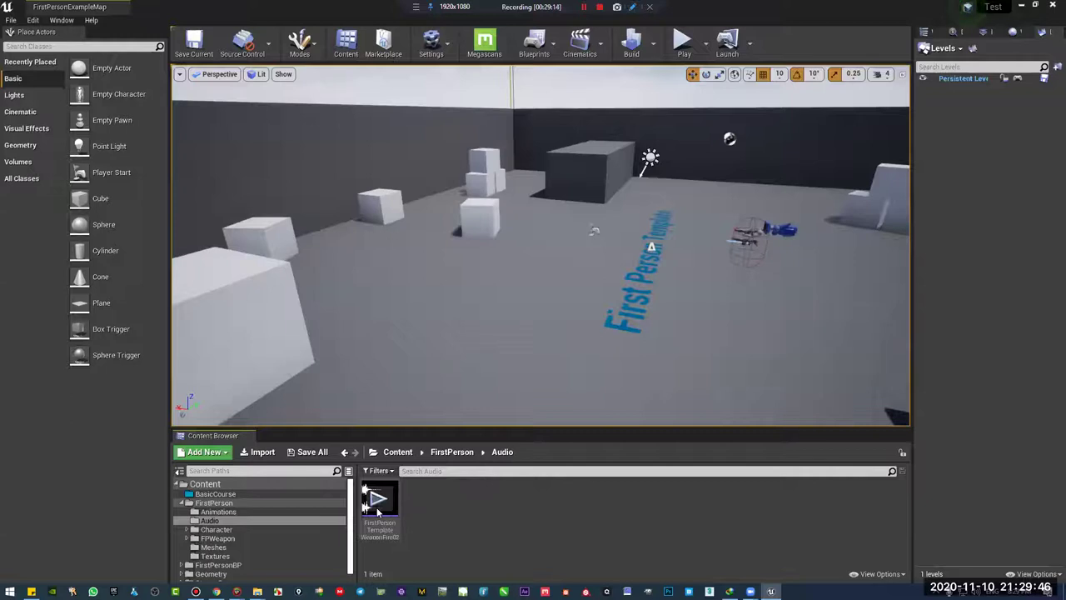
left_click(249, 530)
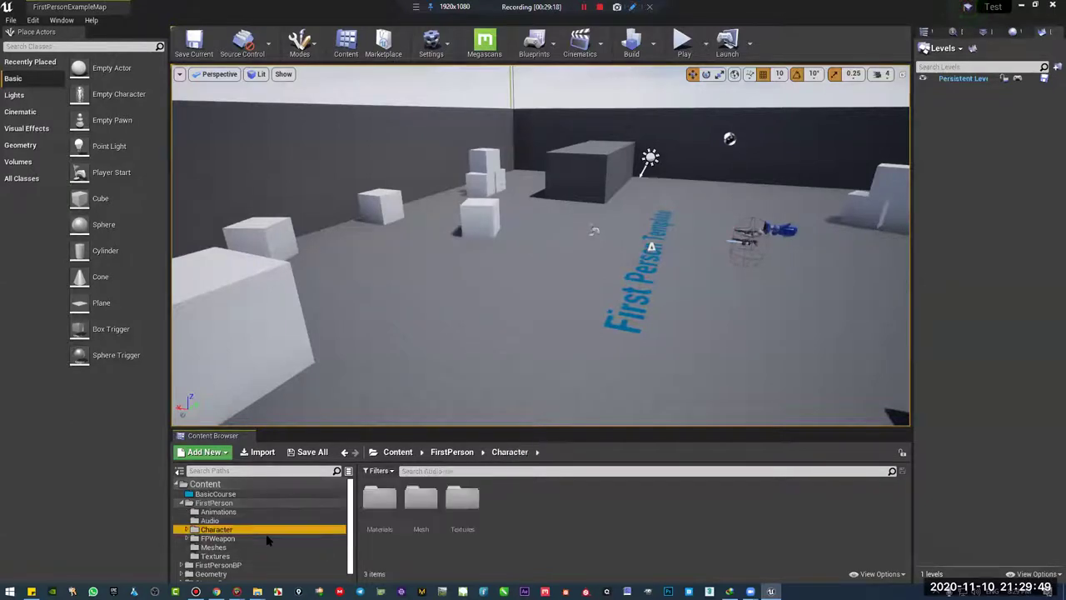
left_click(377, 513)
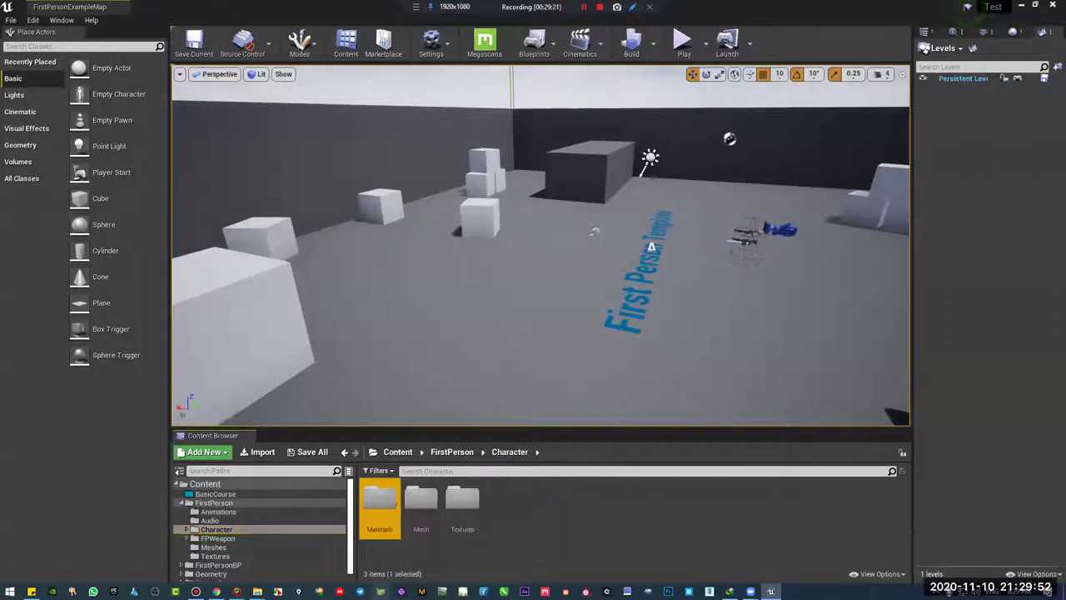
View the Textures, Mesh and Materials folders inside Character, and return to the FirstPerson folder
left_click(421, 504)
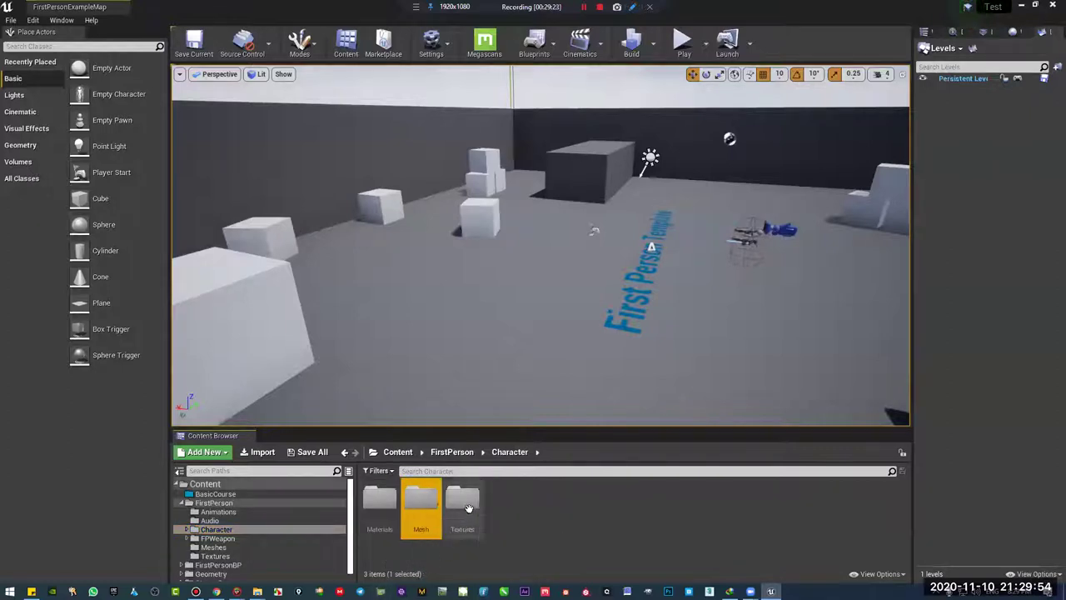
double_click(465, 504)
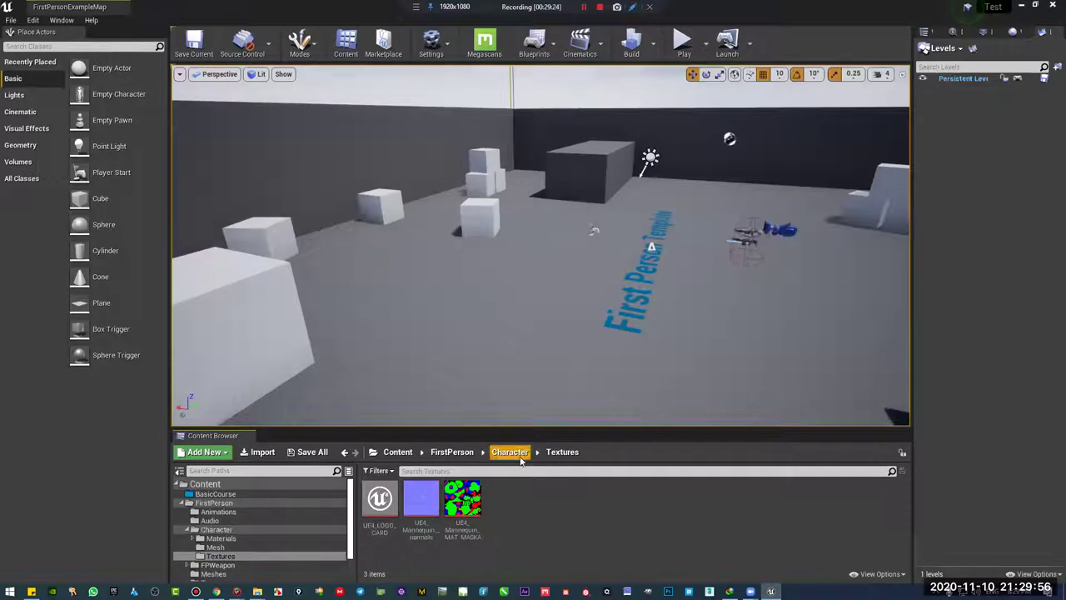
left_click(510, 452)
double_click(422, 500)
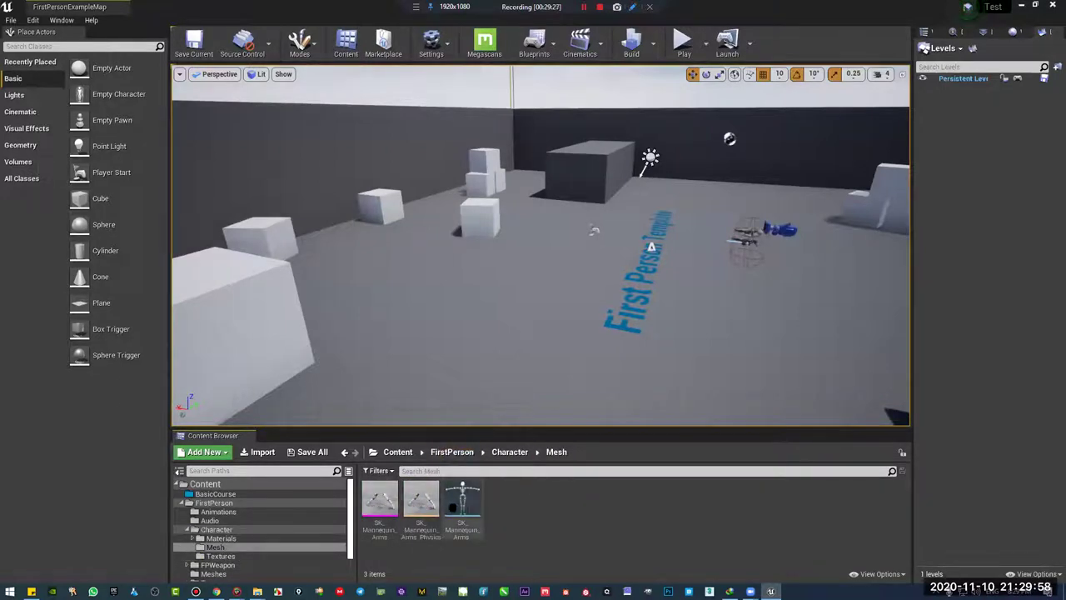
left_click(509, 451)
left_click(380, 500)
double_click(380, 500)
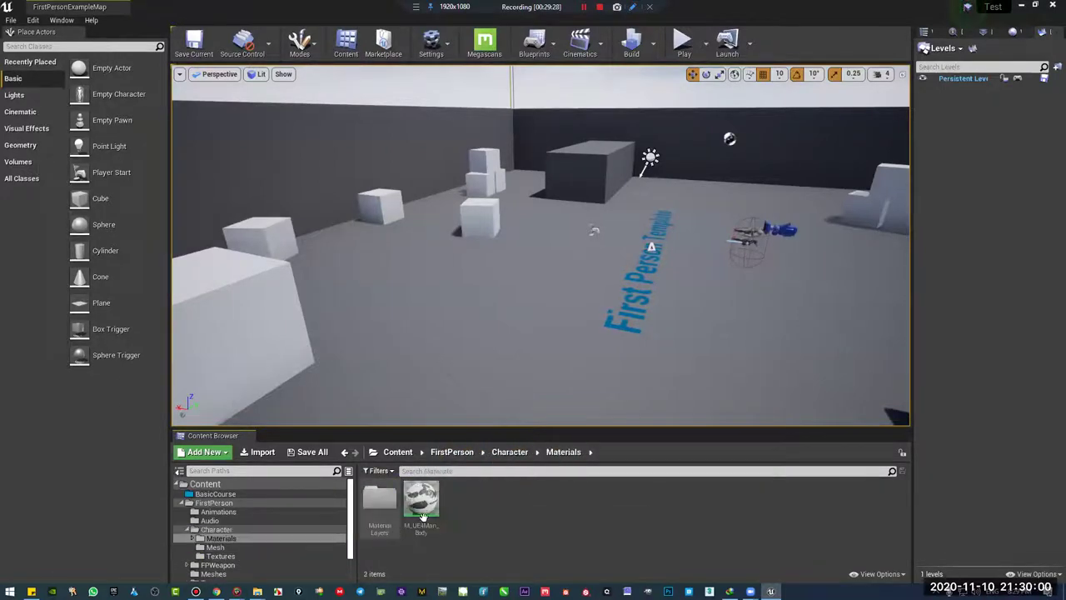
left_click(510, 452)
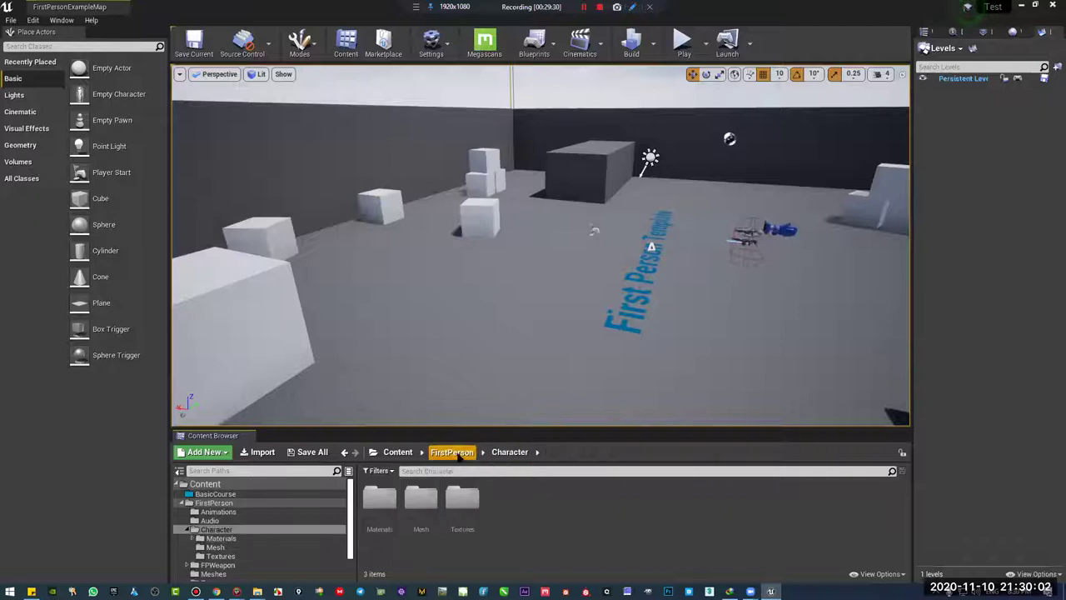
left_click(452, 451)
View the FPWeapon folder's Textures subfolder and open its Mesh subfolder
left_click(188, 530)
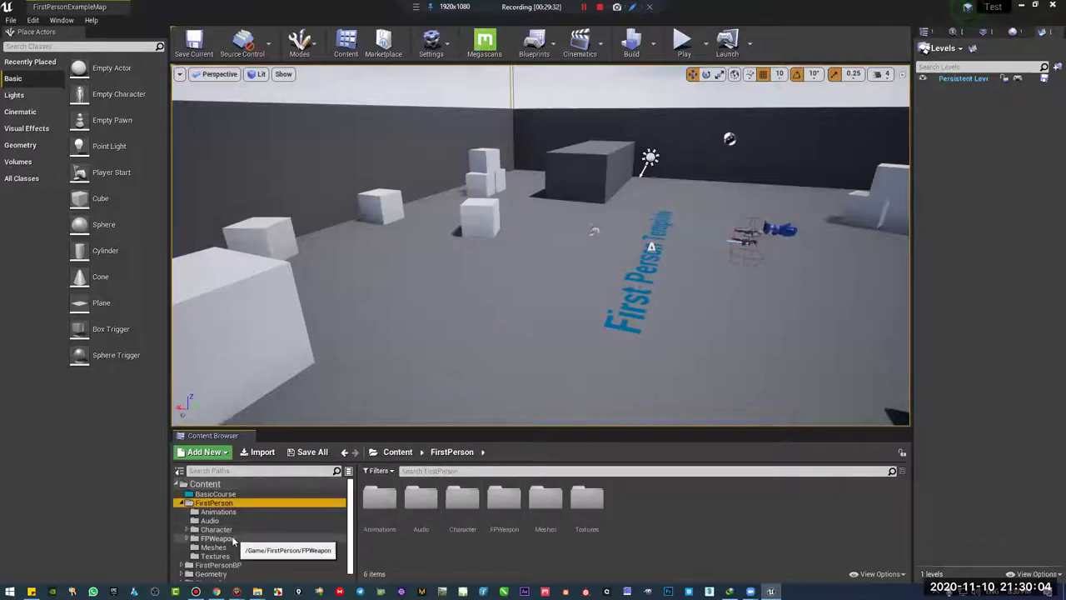
left_click(246, 537)
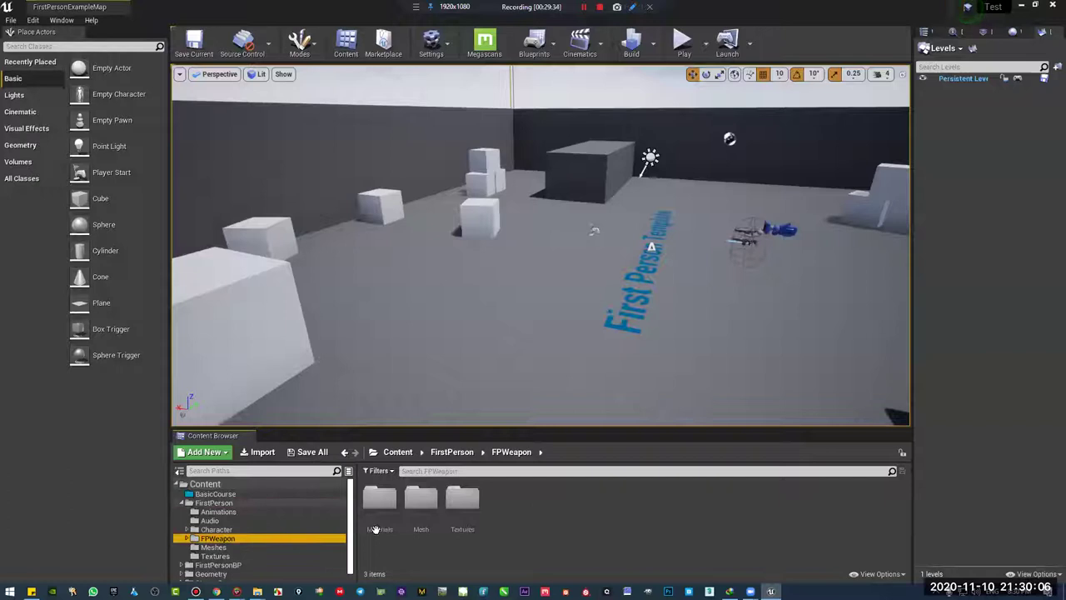
double_click(457, 517)
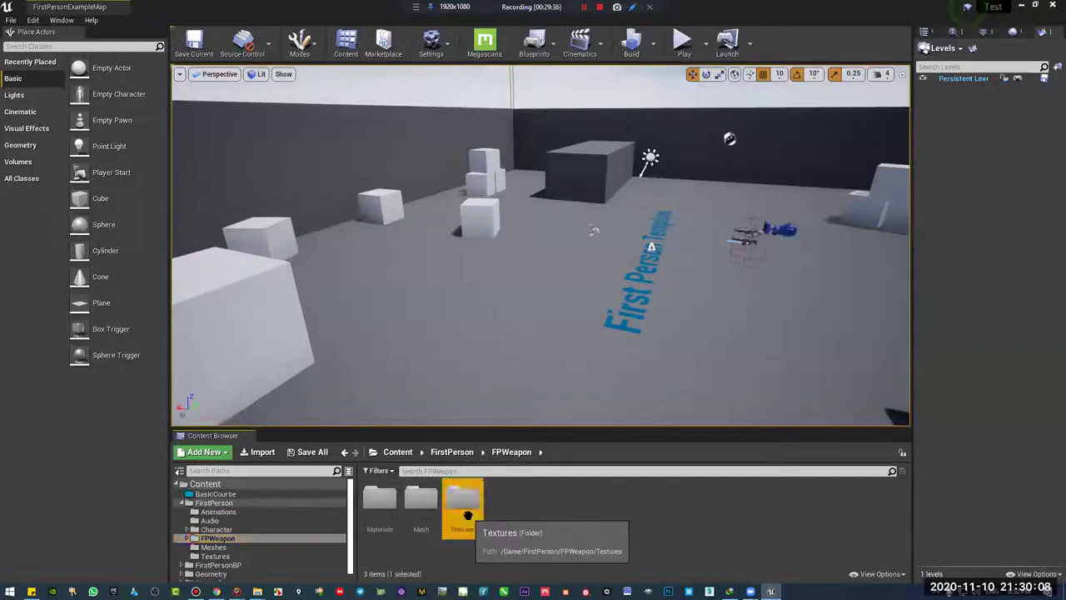
left_click(504, 459)
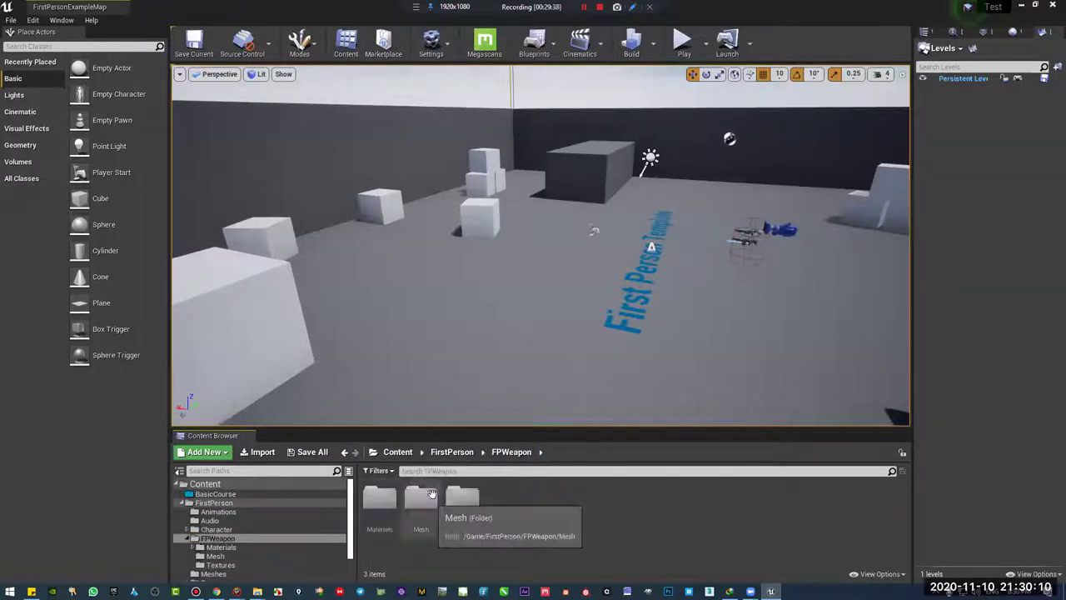
double_click(421, 498)
left_click_drag(391, 497, 605, 525)
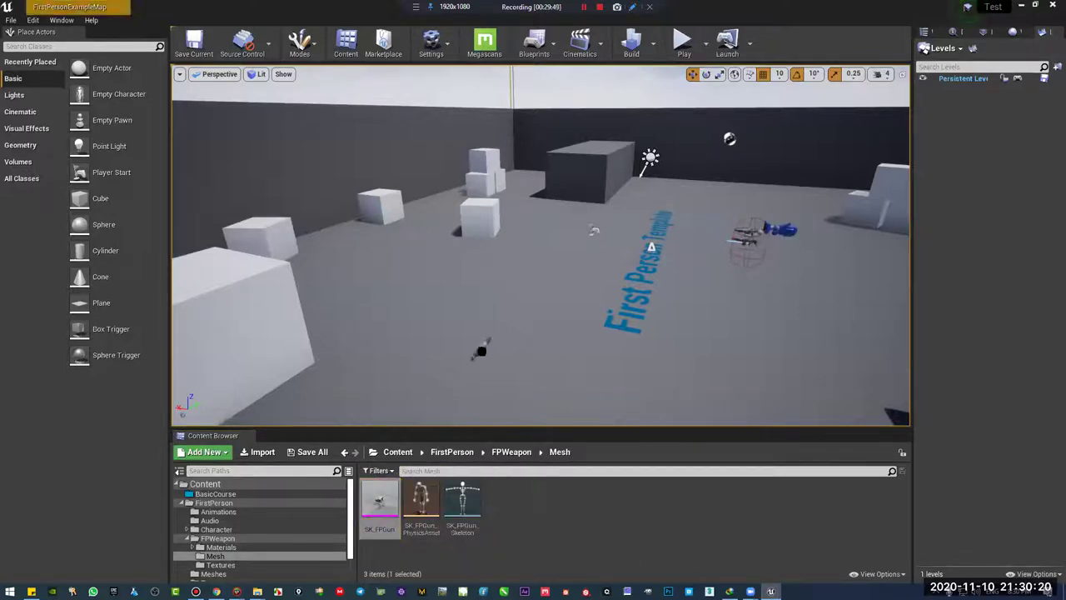
left_click_drag(380, 500, 373, 526)
left_click(607, 509)
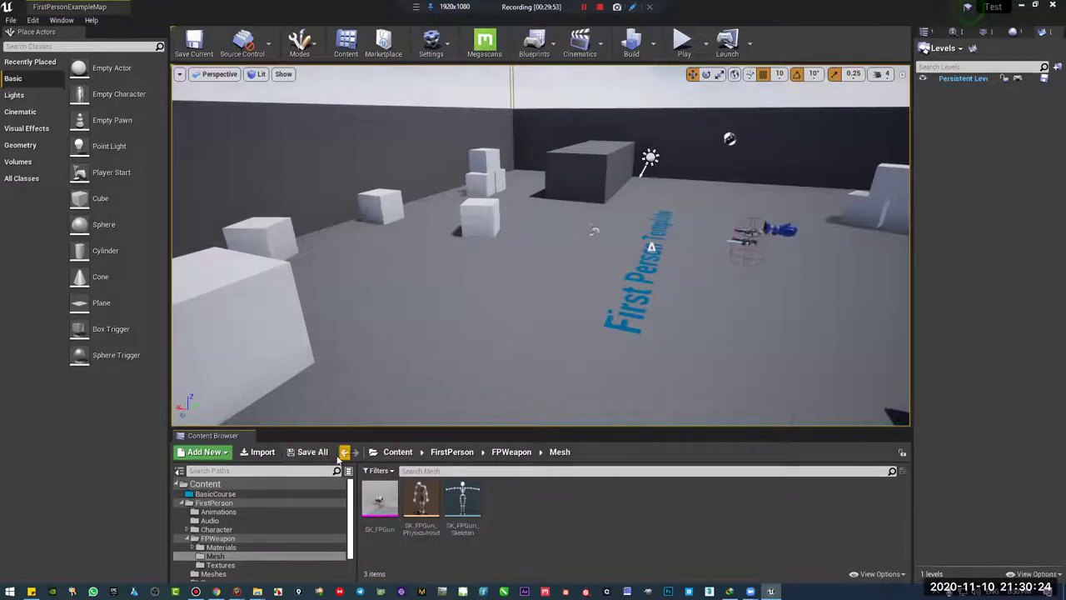
left_click(260, 452)
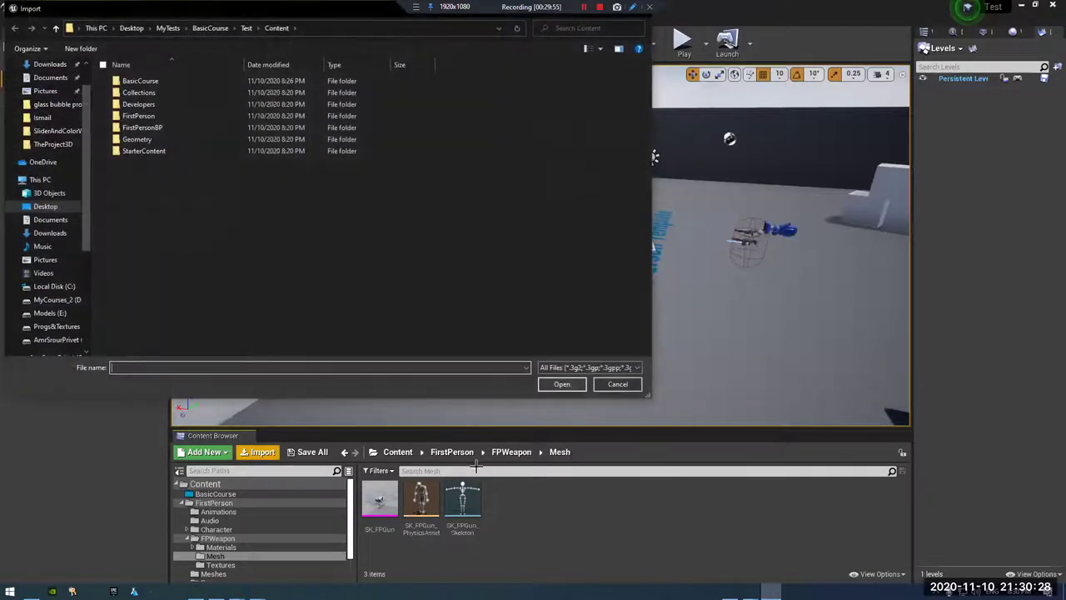
left_click(617, 384)
Place the SK_FPGun mesh on the level floor, inspect it up close from several sides, and delete it
left_click(379, 500)
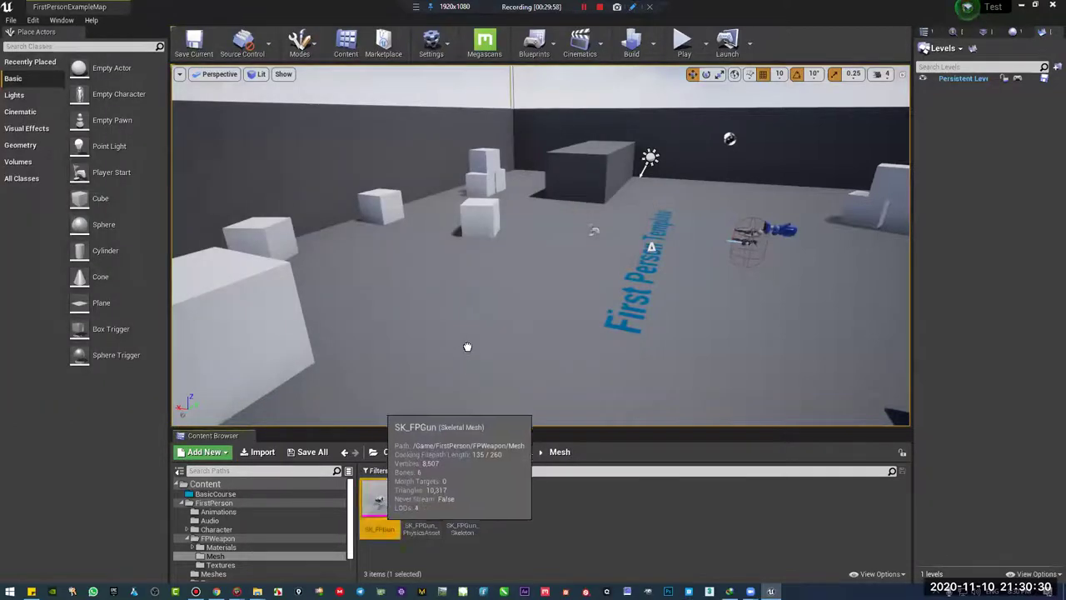
right_click_drag(554, 330, 487, 333)
left_click_drag(744, 344, 655, 344, "alt")
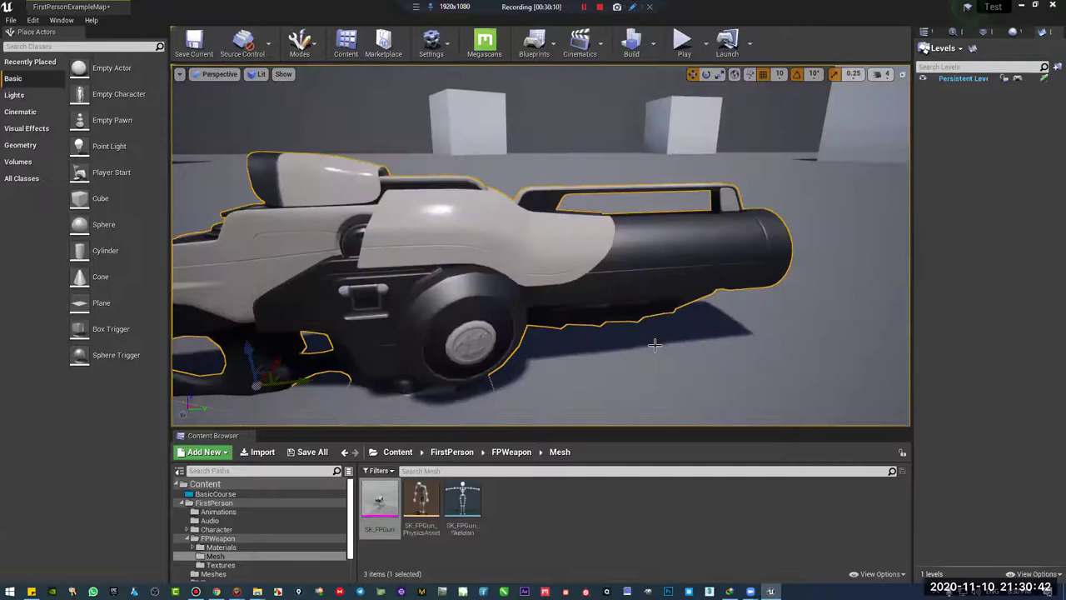
right_click_drag(557, 300, 500, 279)
left_click_drag(626, 305, 685, 287, "alt")
left_click_drag(556, 372, 556, 350, "alt")
scroll(541, 245, "down", 5)
left_click_drag(542, 244, 642, 200, "alt")
right_click_drag(542, 245, 572, 452)
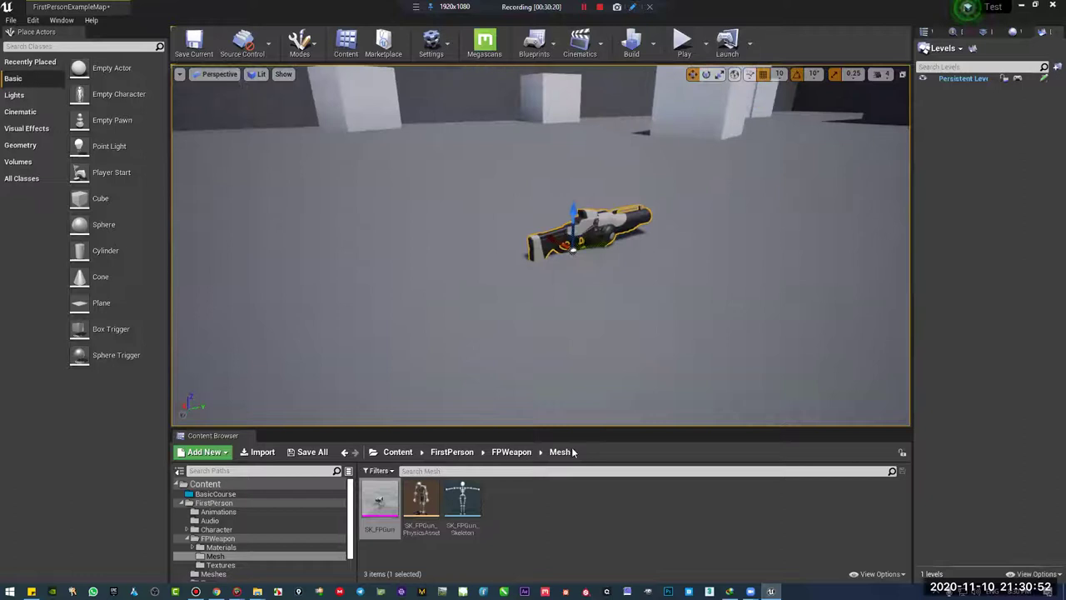
key("Delete")
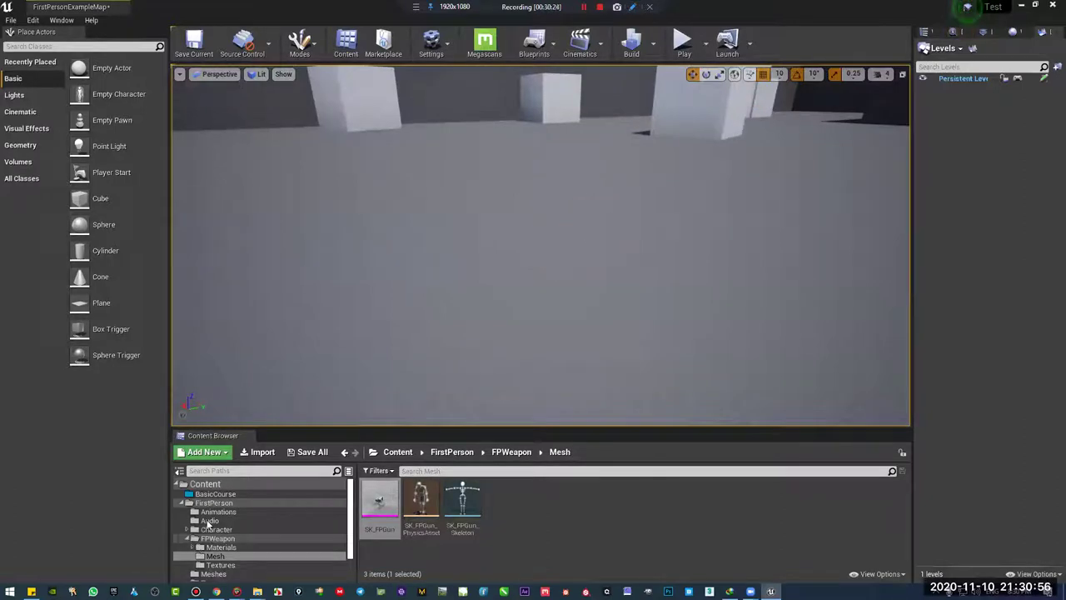
Collapse the FPWeapon folder and view the contents of FirstPerson's Meshes and Textures folders
left_click(218, 537)
scroll(234, 514, "down", 2)
left_click(187, 506)
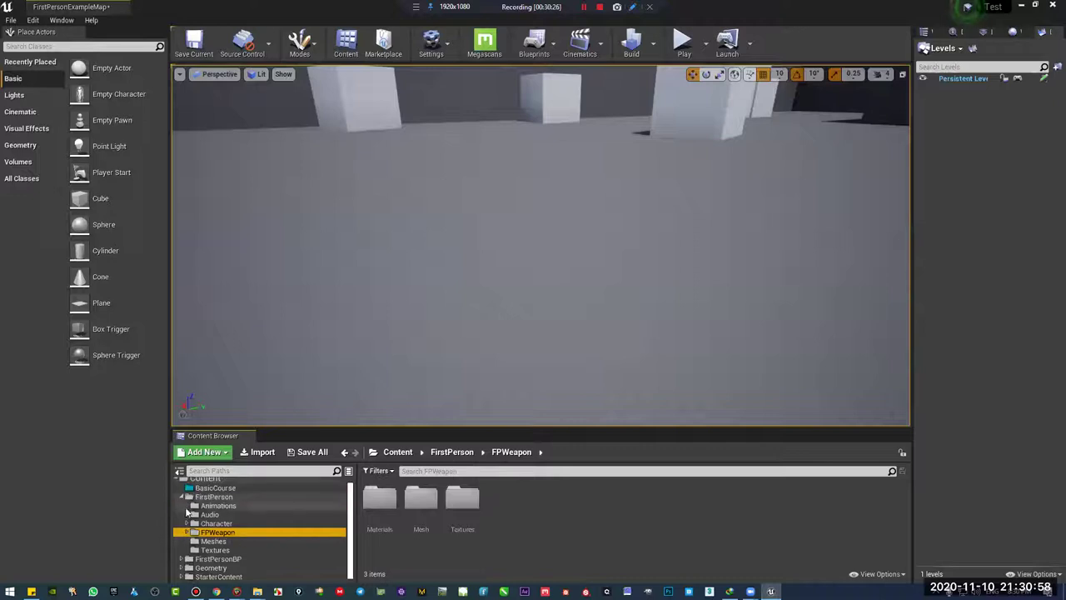
left_click(236, 541)
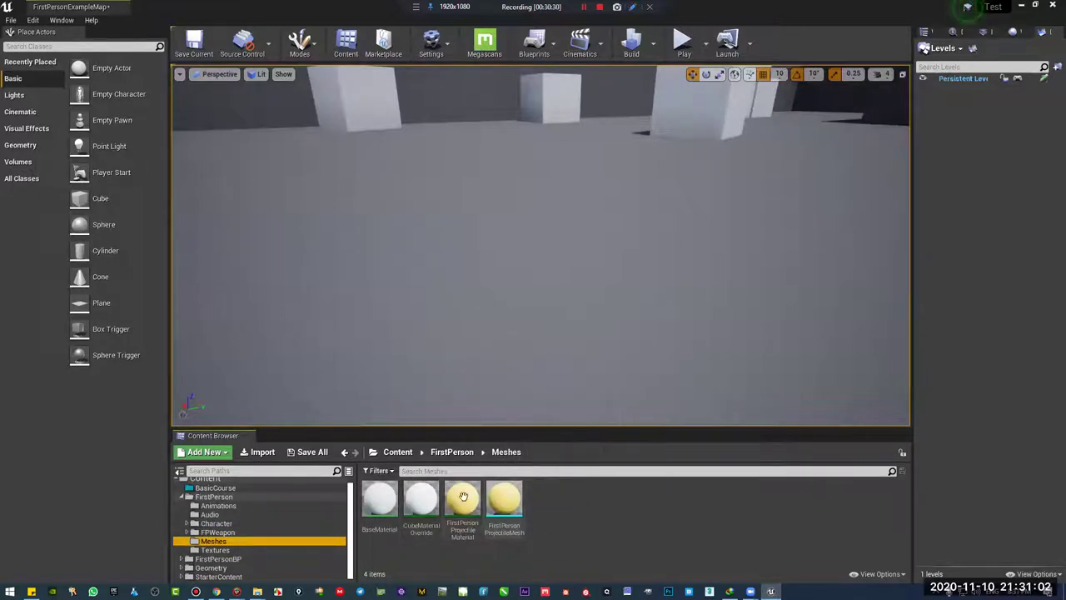
left_click(213, 550)
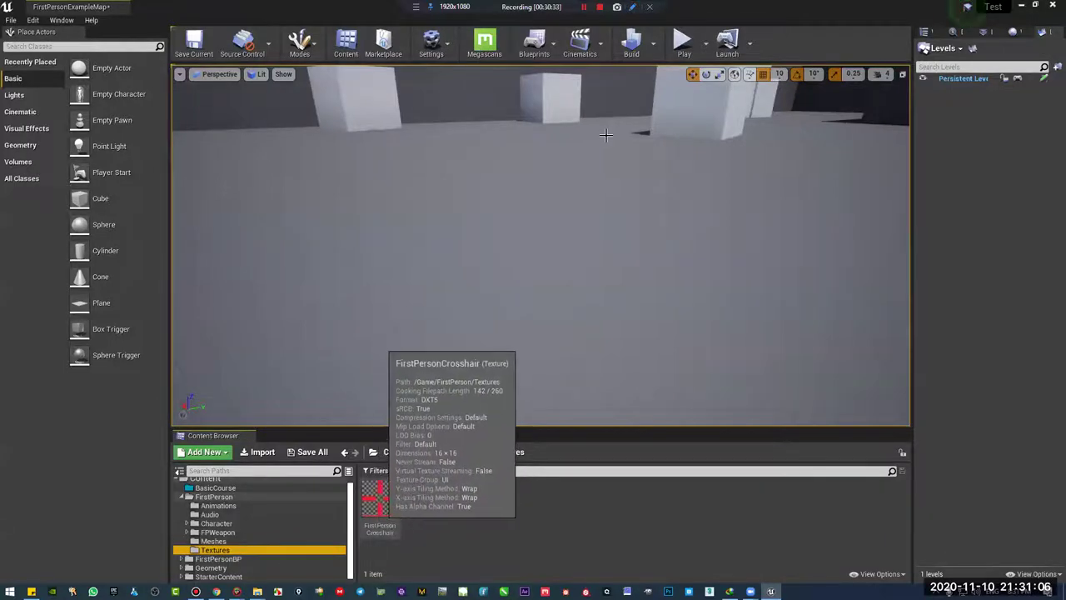
Play the level in the viewport to check the crosshair while moving and shooting, and stop the play session
left_click(682, 42)
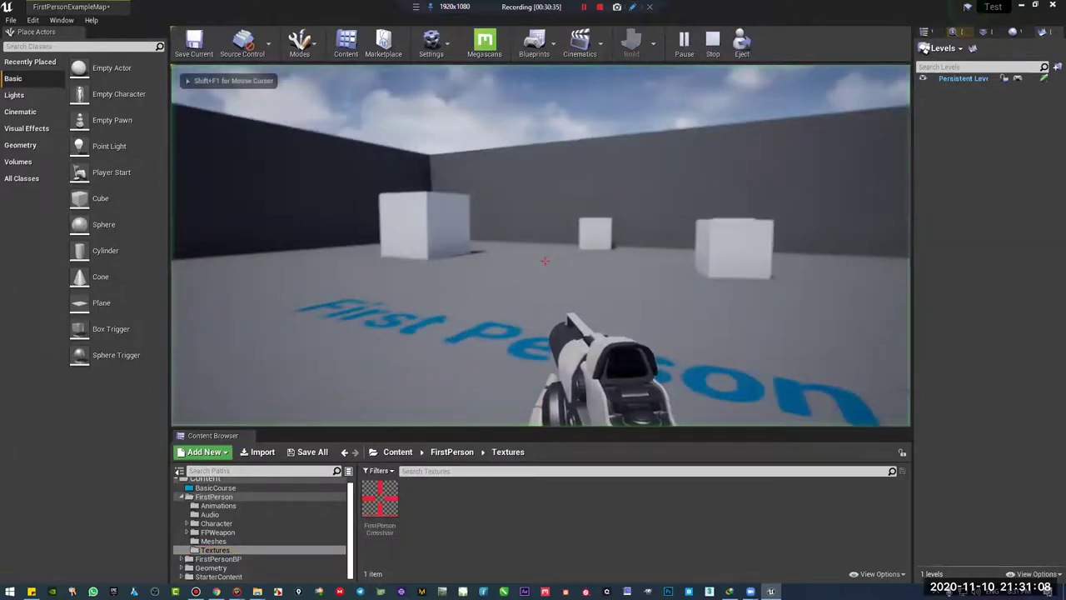
key("w")
left_click(545, 261)
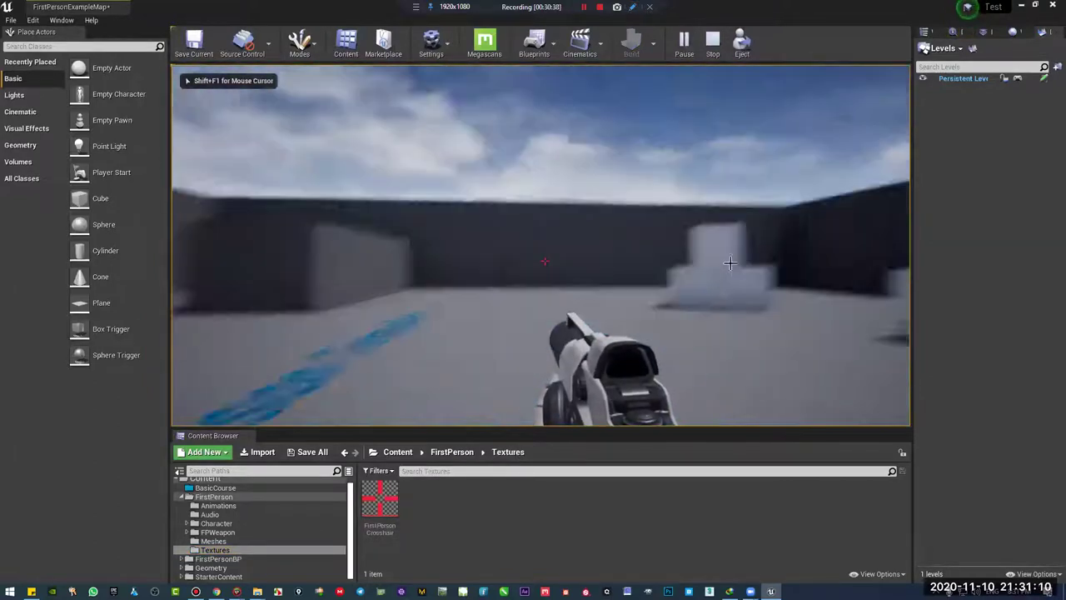
key("Escape")
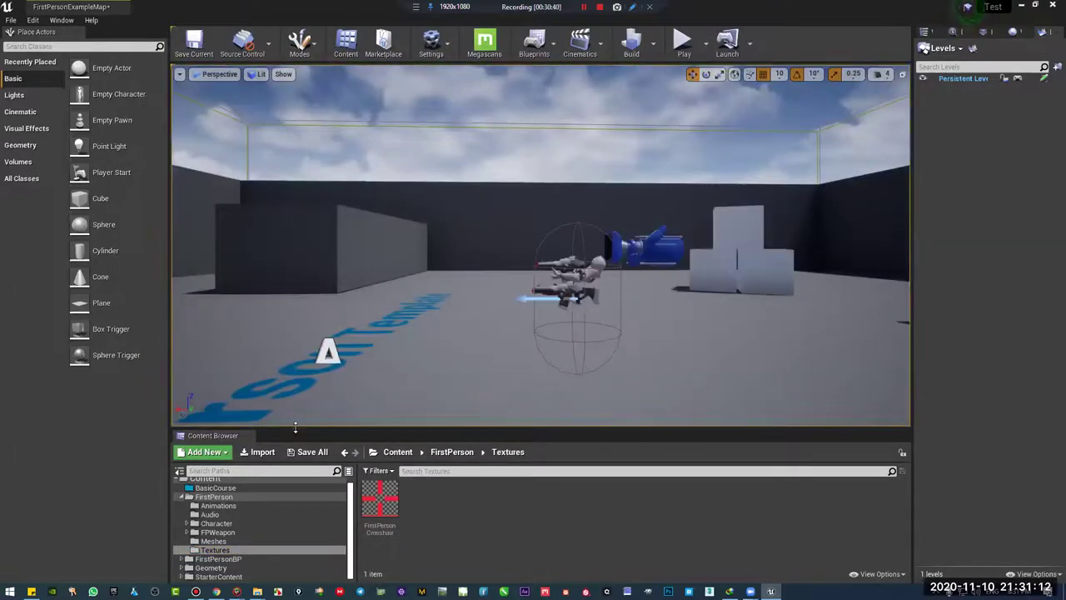
Enlarge the Content Browser upward, collapse the FirstPerson folder, and open the Blueprints folder inside FirstPersonBP
left_click_drag(295, 429, 296, 246)
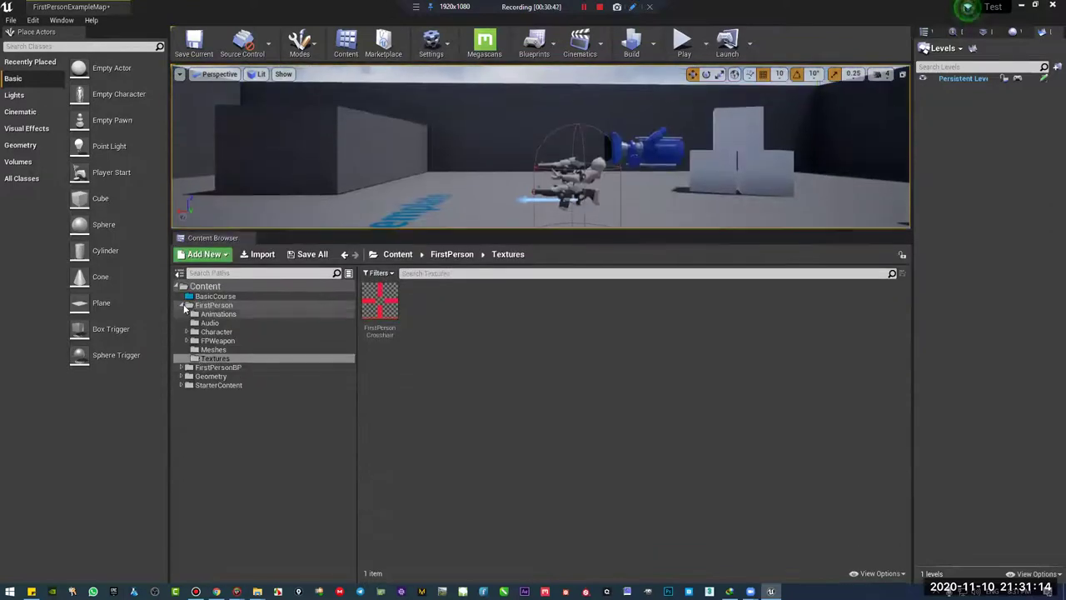
left_click(182, 305)
left_click(218, 314)
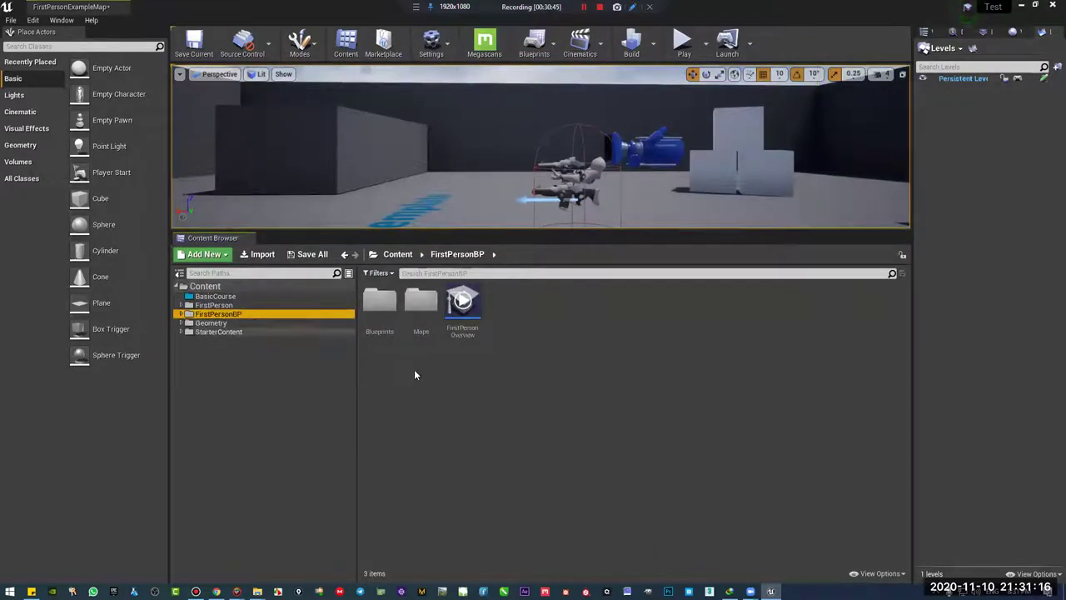
double_click(385, 326)
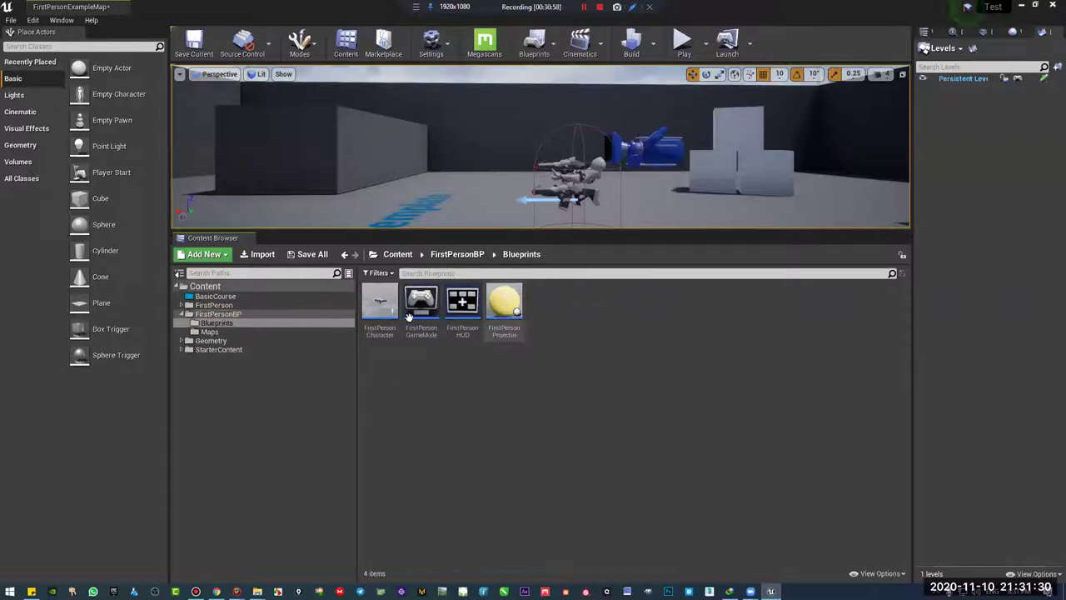
Select the FirstPersonCharacter, FirstPersonGameMode, FirstPersonHUD and FirstPersonProjectile blueprints in turn
left_click(382, 319)
left_click(421, 317)
left_click(462, 316)
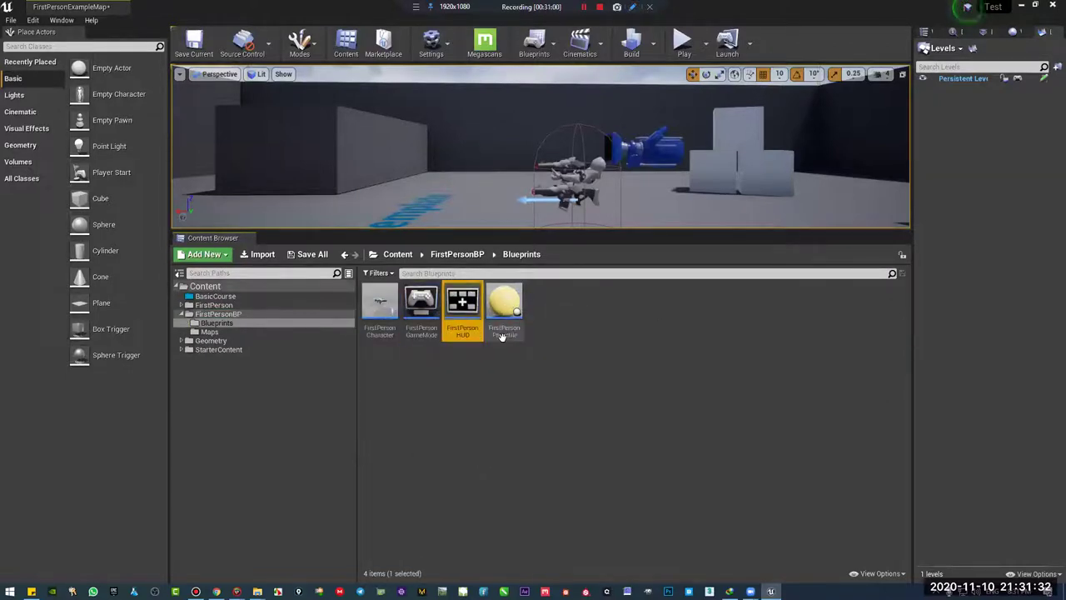
left_click(504, 318)
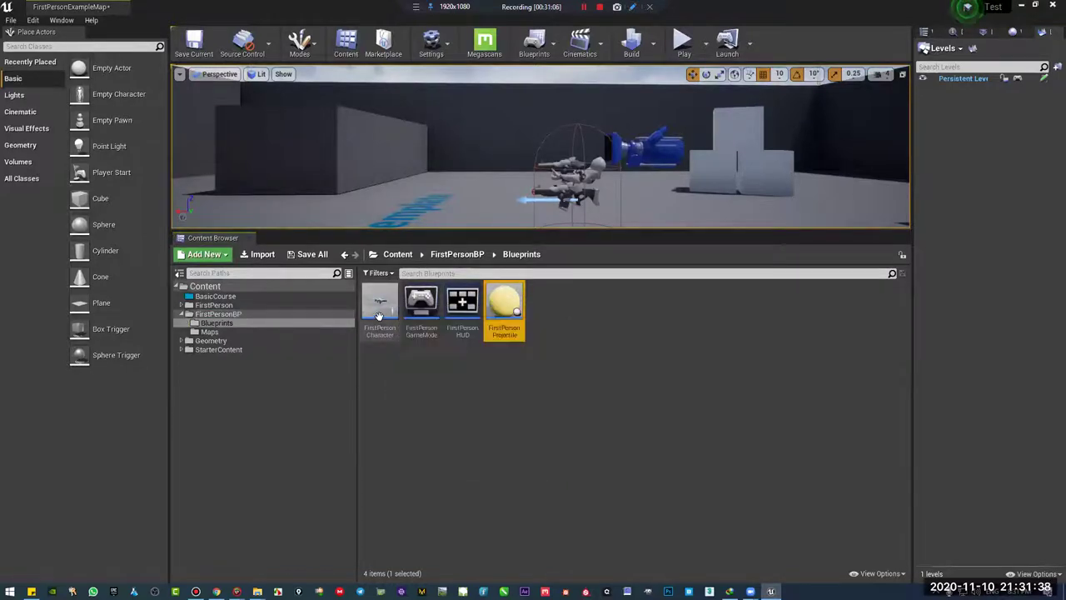
left_click(379, 314)
Reopen the Blueprints folder inside FirstPersonBP and enlarge the viewport above the Content Browser
left_click(218, 314)
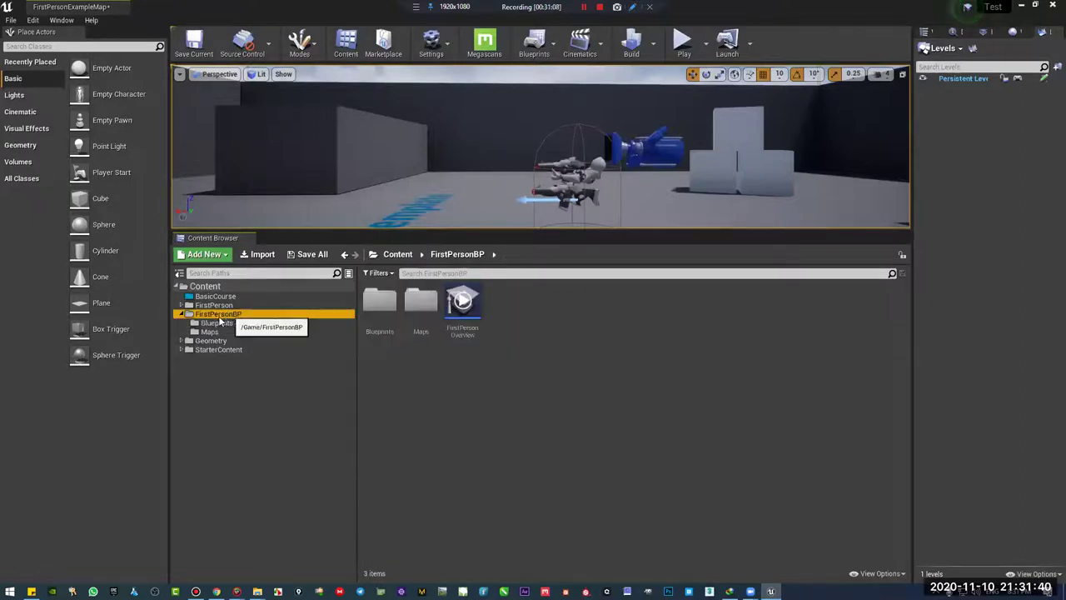
left_click(232, 323)
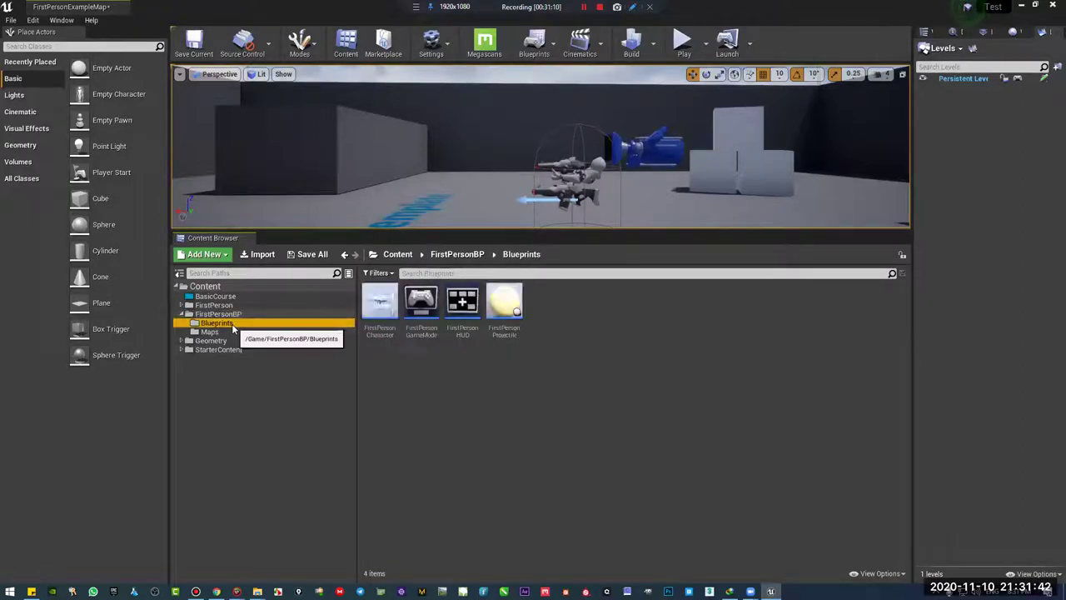
mouse_move(379, 302)
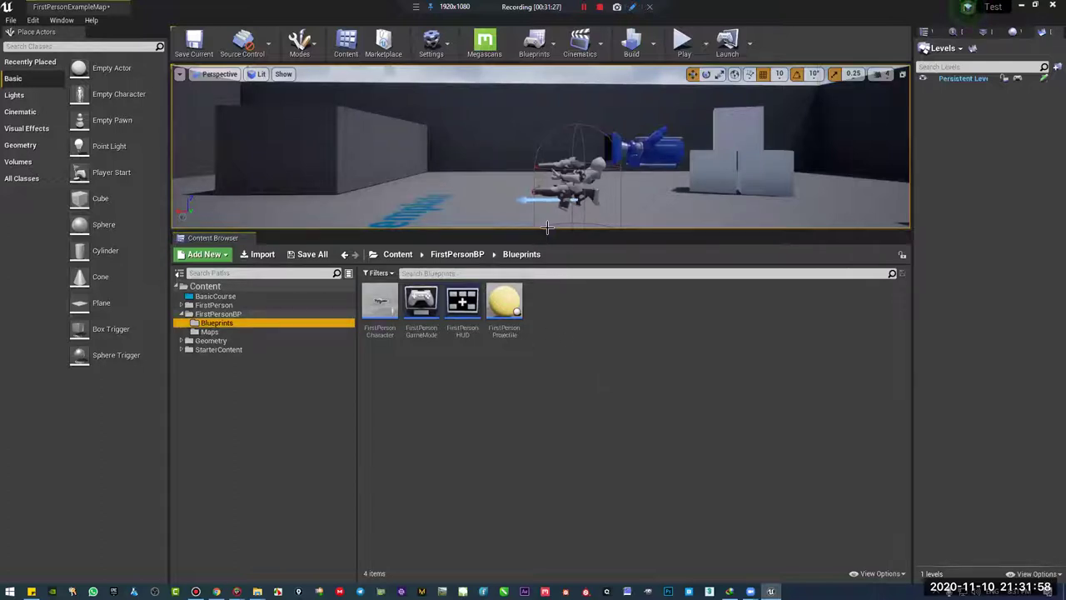
left_click_drag(547, 229, 544, 302)
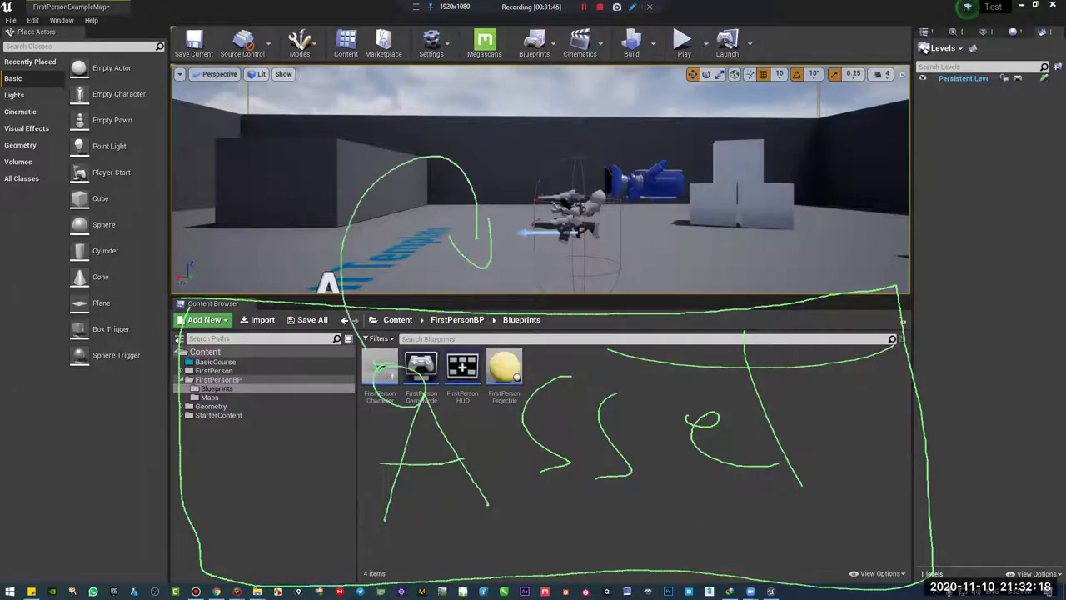
left_click_drag(628, 201, 704, 226)
left_click_drag(734, 124, 652, 159)
left_click_drag(731, 188, 743, 188)
mouse_move(902, 268)
left_mouse_down()
mouse_move(521, 310)
mouse_move(593, 296)
left_mouse_up()
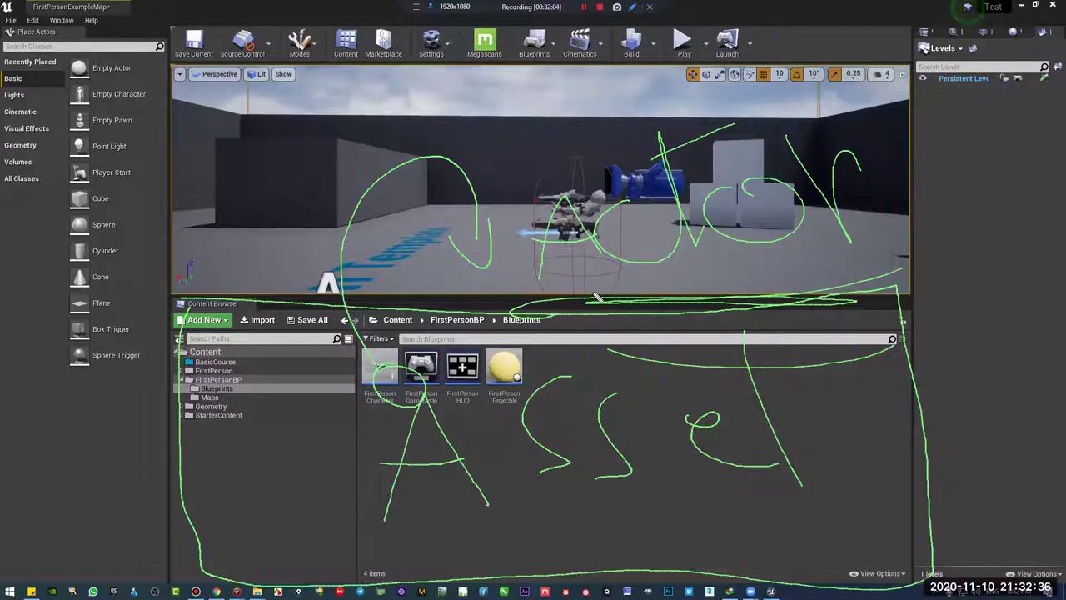
mouse_move(394, 314)
left_mouse_down()
mouse_move(153, 301)
mouse_move(212, 575)
left_mouse_up()
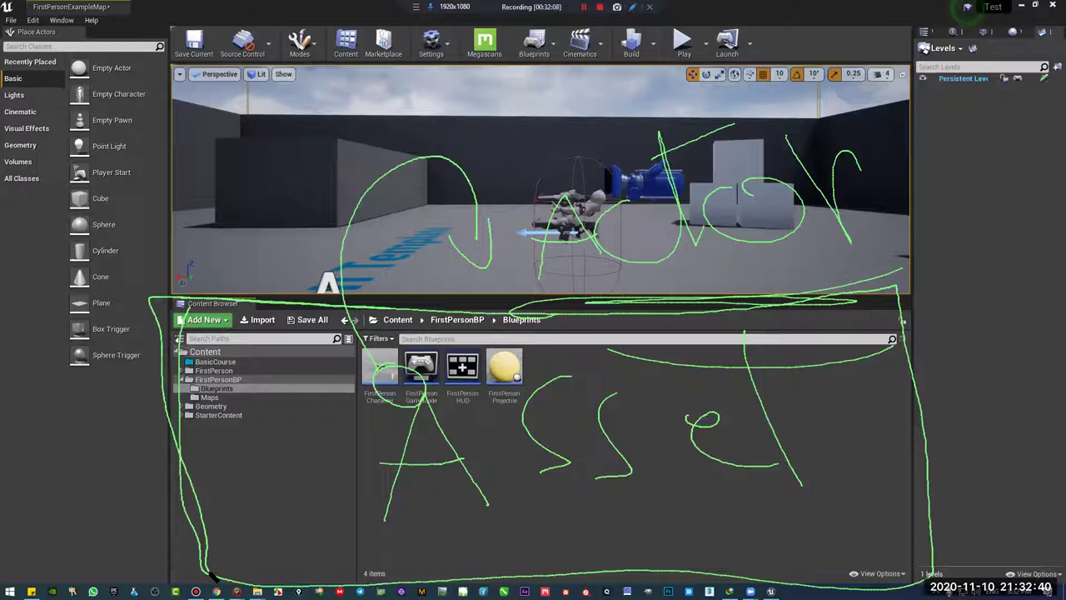
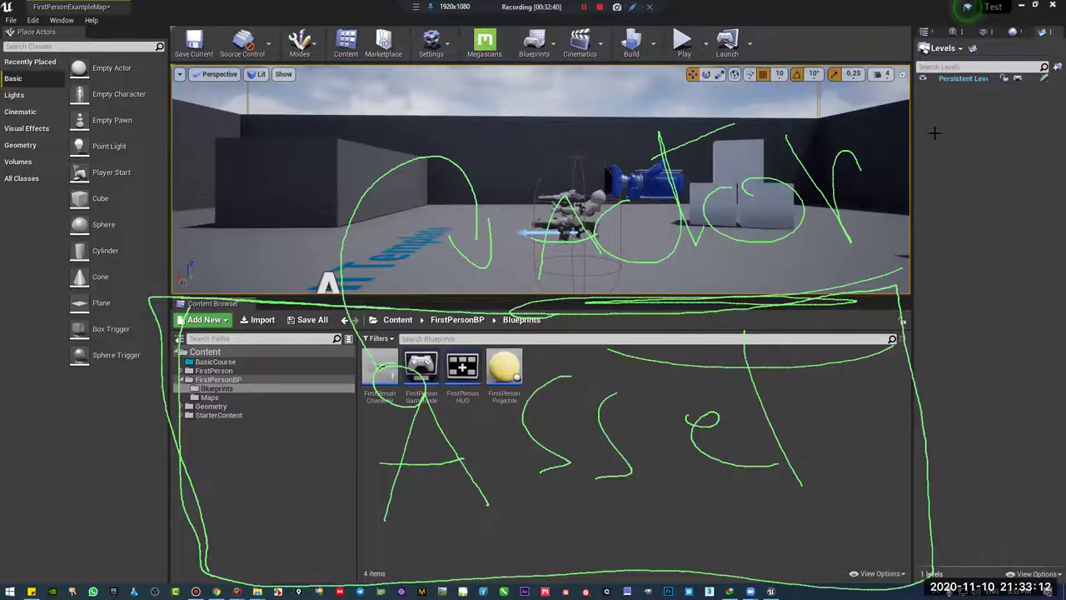
key("e")
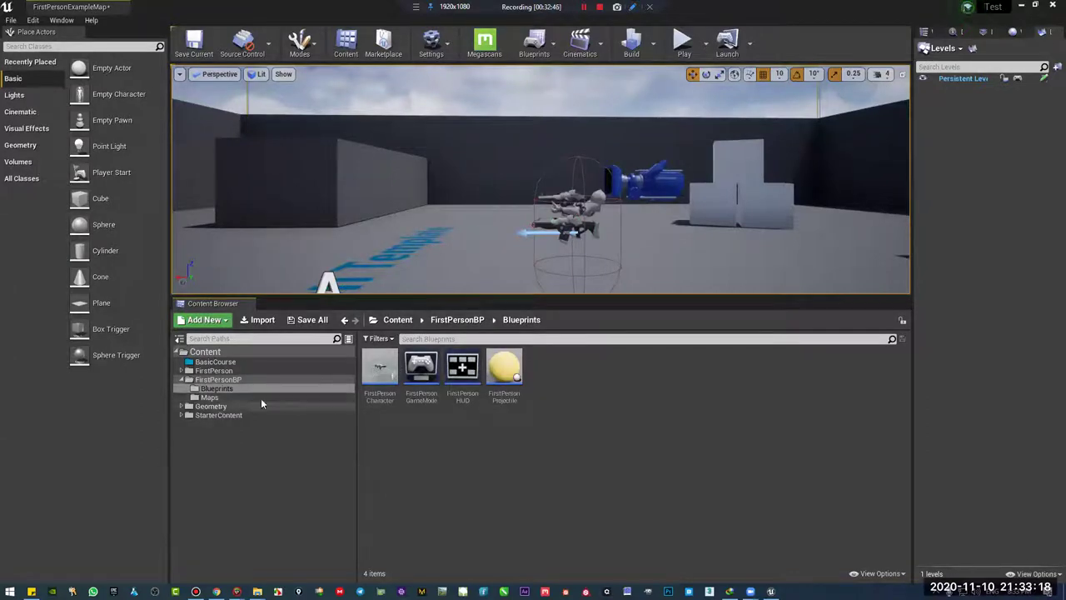
Place another FirstPersonCharacter from the FirstPersonBP Blueprints folder in the level, beside the existing character
left_click(578, 199)
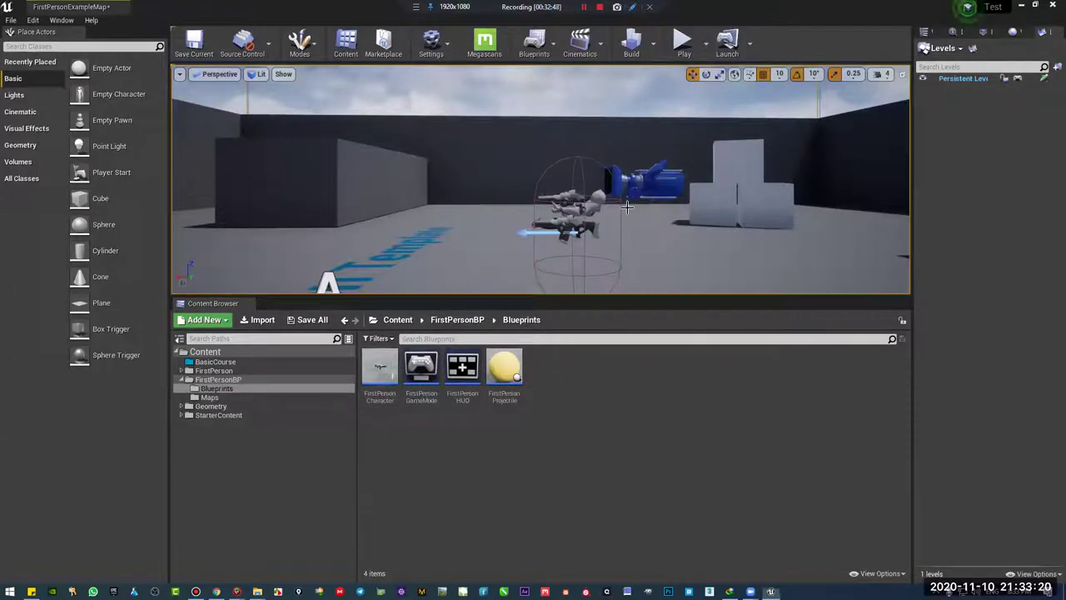
key("Escape")
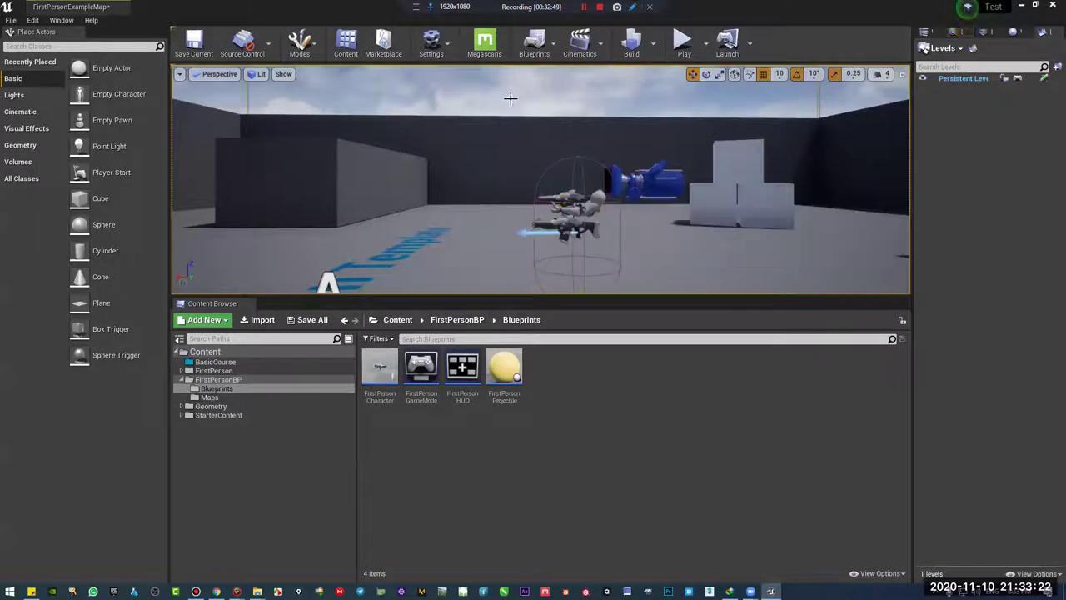
right_click_drag(508, 167, 508, 171)
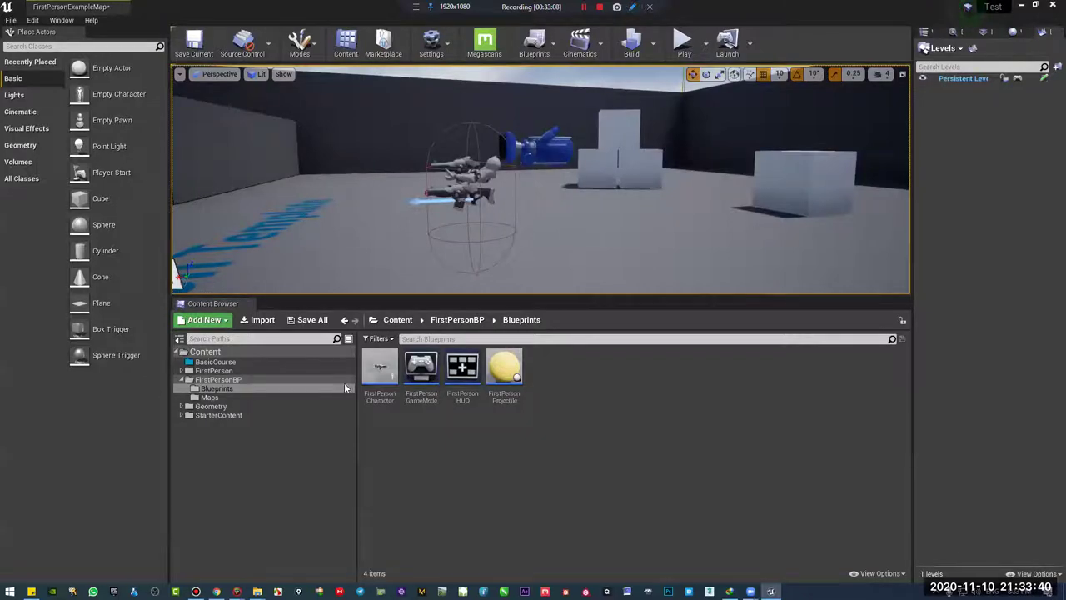
left_click_drag(383, 346, 341, 193)
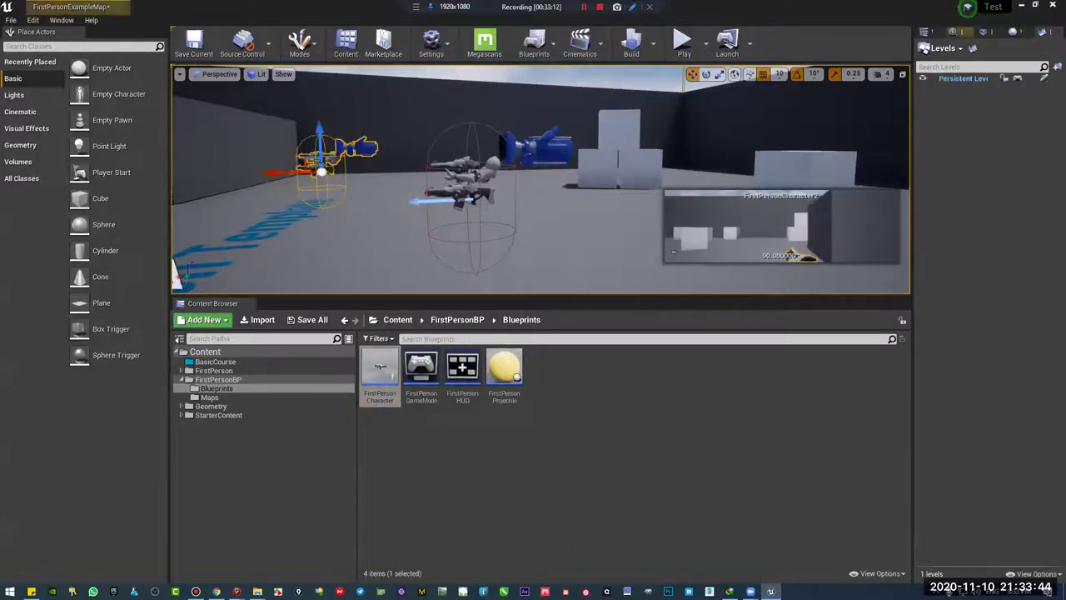
left_click(484, 178)
left_click(317, 166)
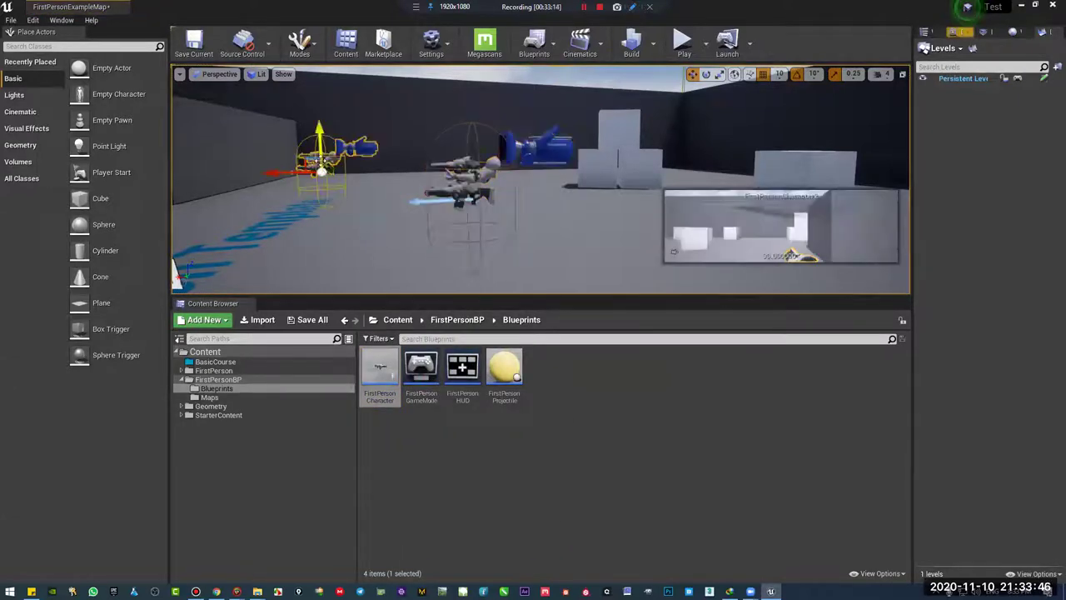
Open the placed FirstPersonCharacter's blueprint, examine its Event Graph, and return to the level
mouse_move(321, 166)
right_mouse_down()
mouse_move(292, 158)
mouse_move(283, 170)
mouse_move(333, 171)
mouse_move(308, 179)
right_mouse_up()
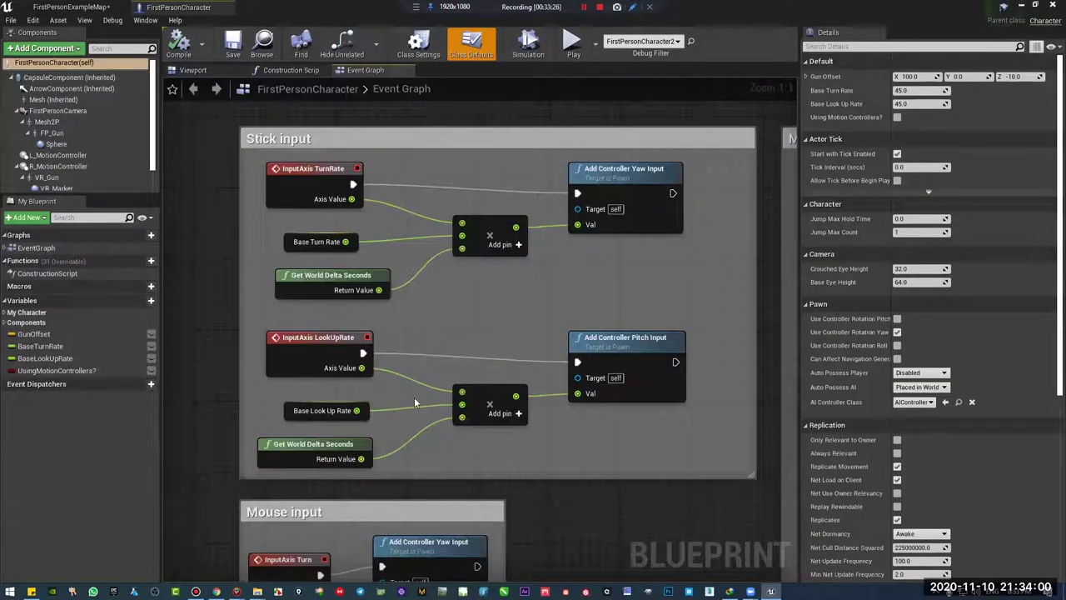
scroll(366, 283, "down", 5)
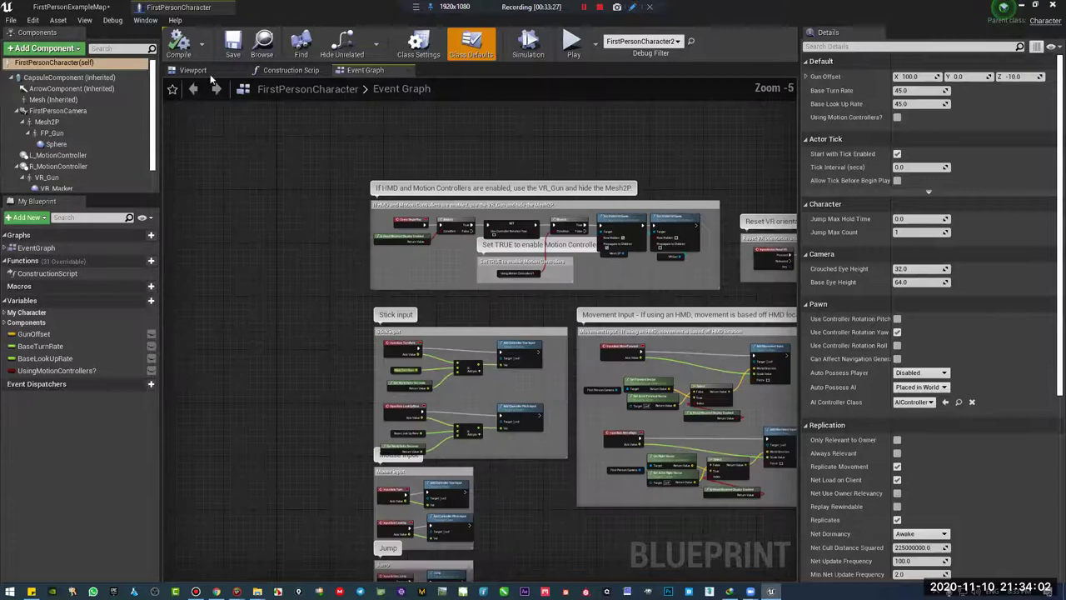
scroll(451, 181, "up", 5)
right_click_drag(412, 307, 391, 280)
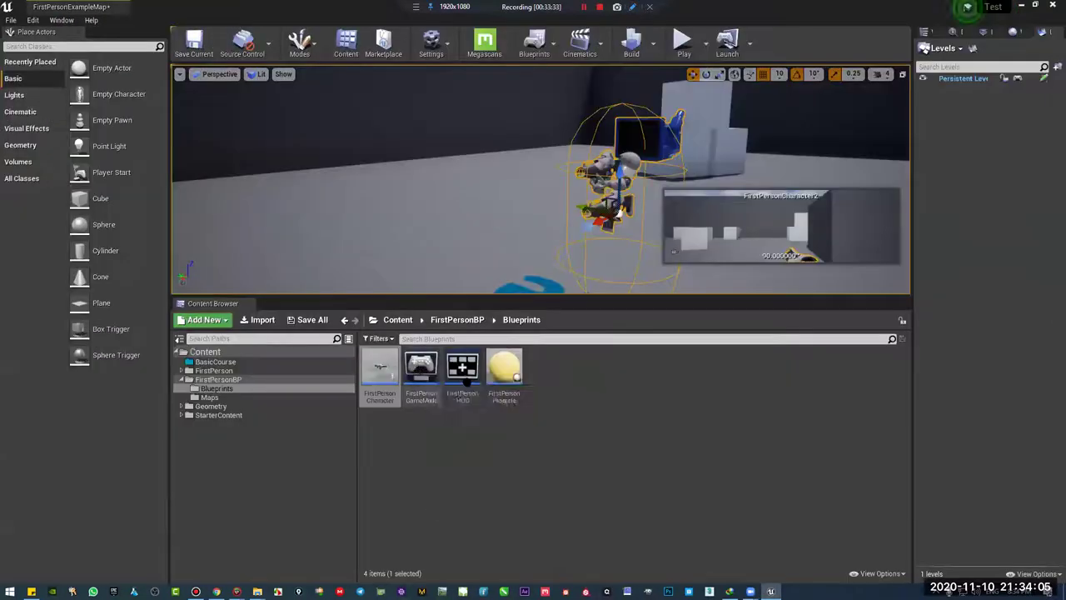
Select the FirstPersonGameMode and FirstPersonHUD blueprints in turn, and collapse the FirstPersonBP folder
left_click(417, 372)
left_click(464, 383)
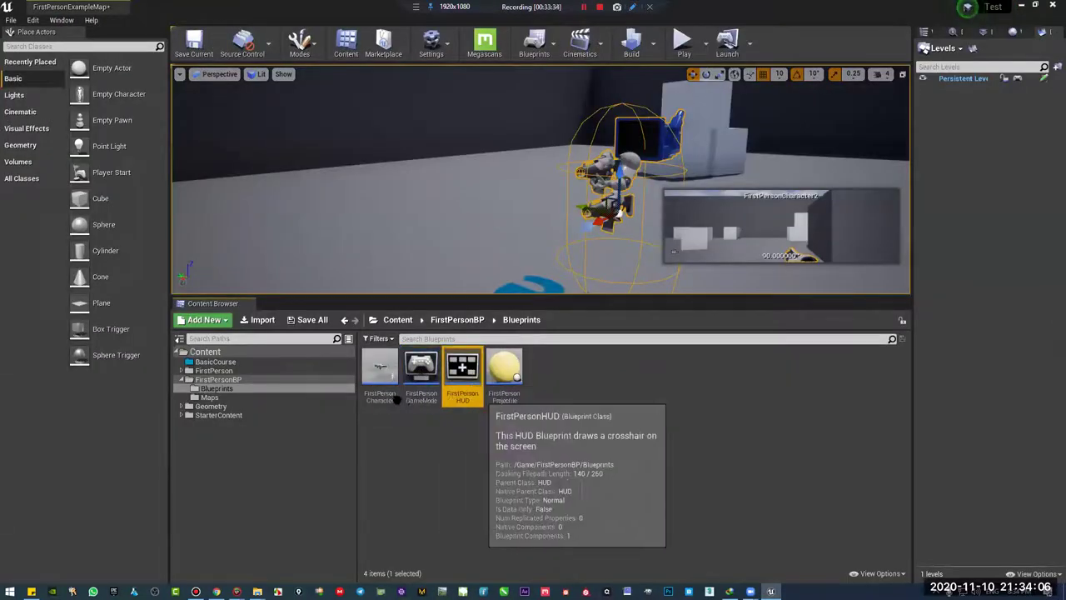
left_click(421, 370)
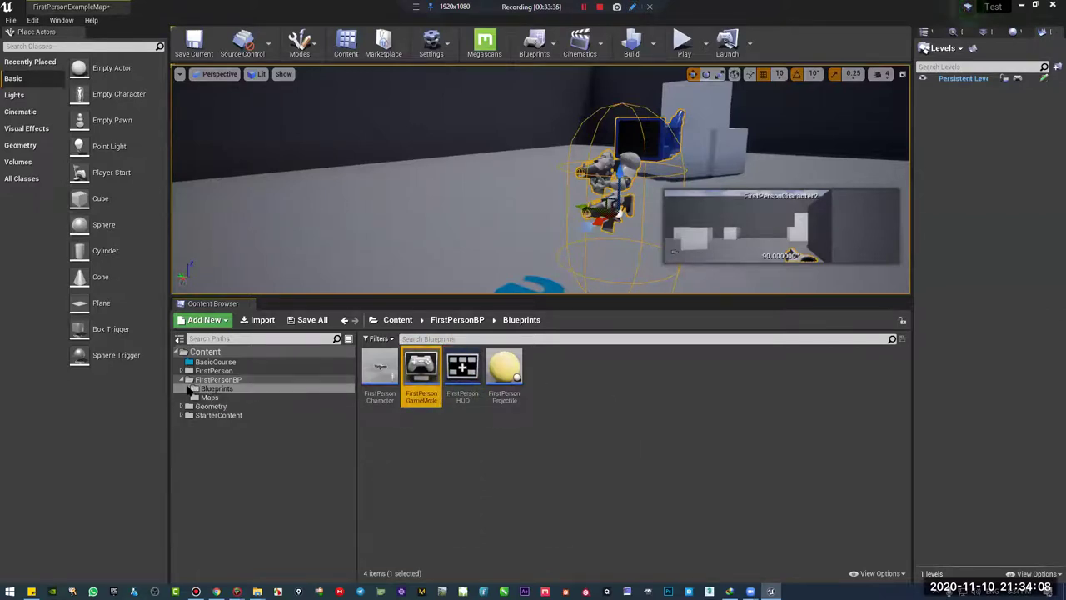
left_click(185, 380)
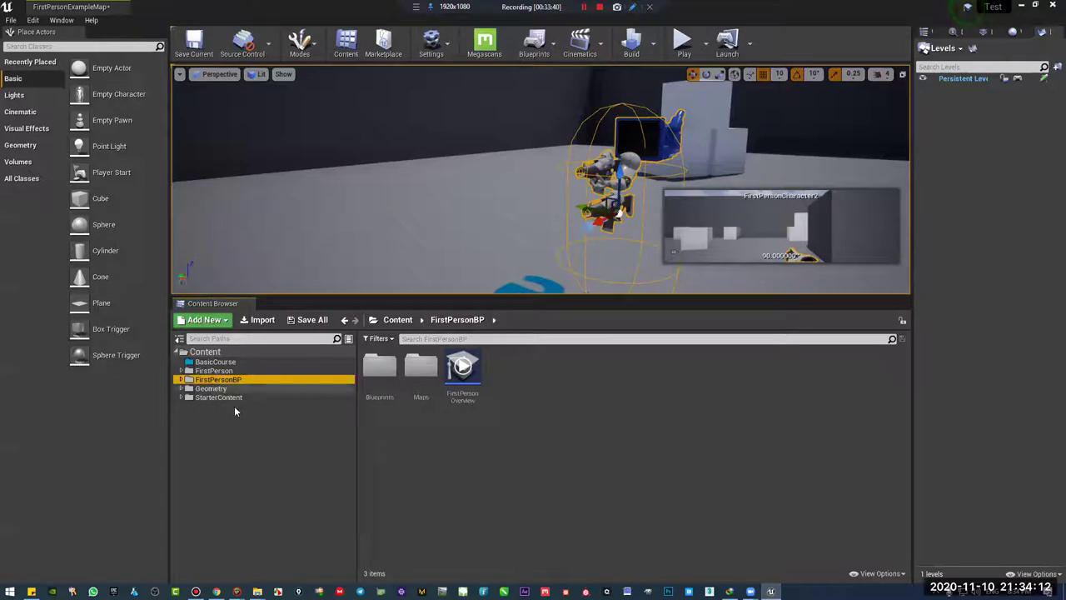
Open the Meshes folder inside Geometry and select one of the white cubes in the level
left_click(222, 389)
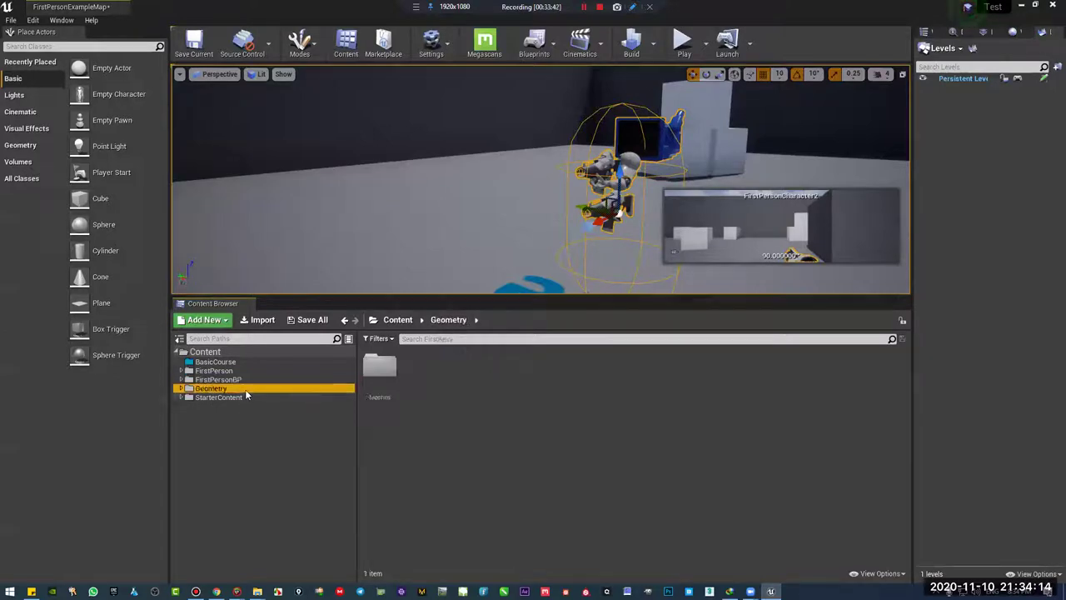
double_click(224, 389)
left_click(218, 397)
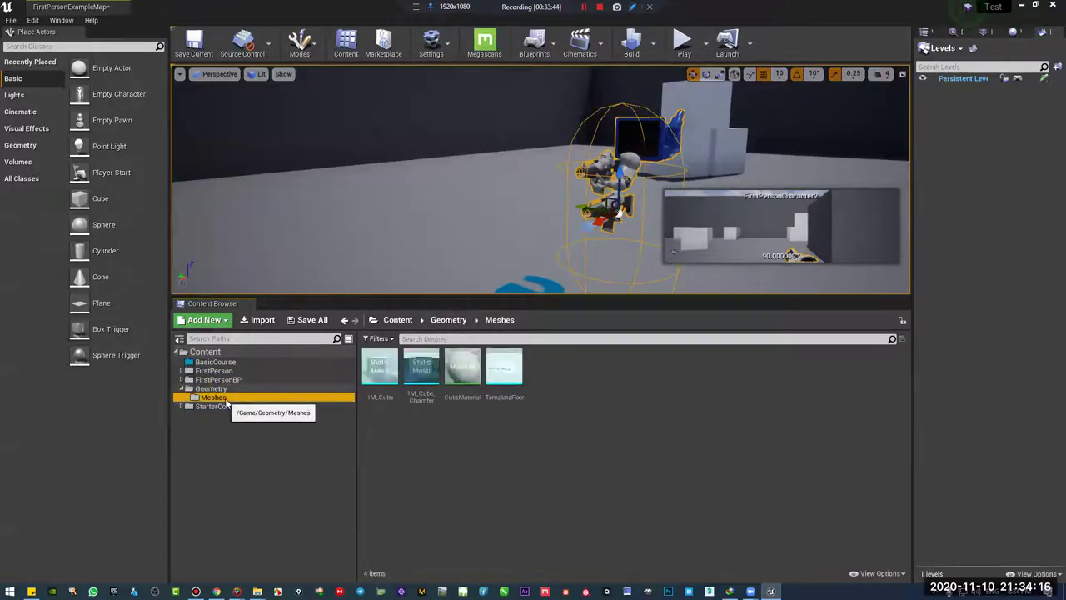
right_click_drag(666, 225, 671, 212)
left_click(709, 205)
left_click(709, 204)
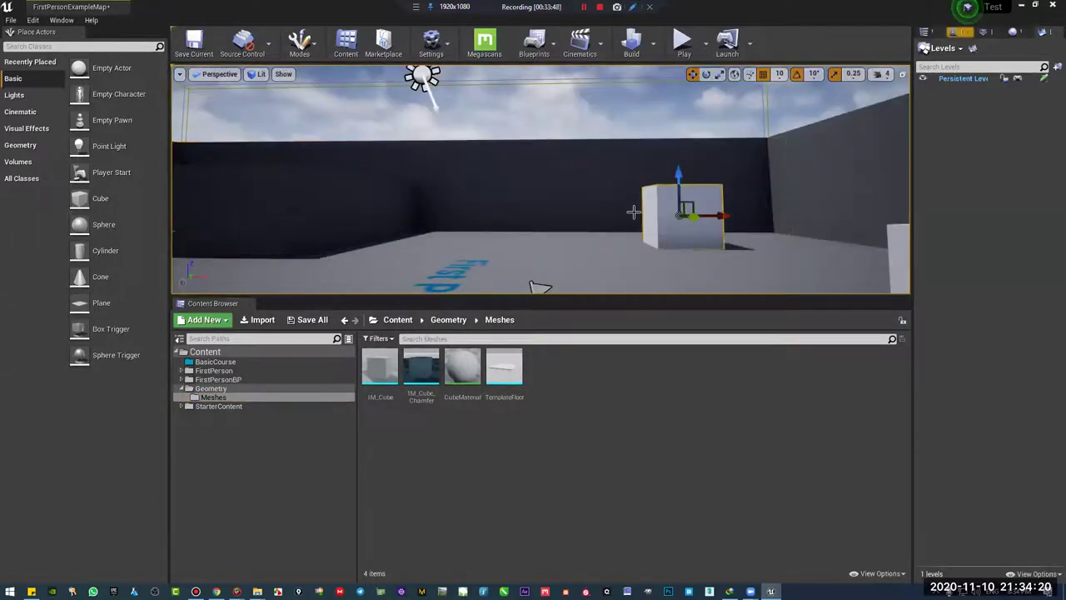
right_click_drag(450, 252, 248, 400)
Place Wall_Window_400x400 and Wall_Door_400x400 from StarterContent's Architecture folder side by side in the level
double_click(233, 406)
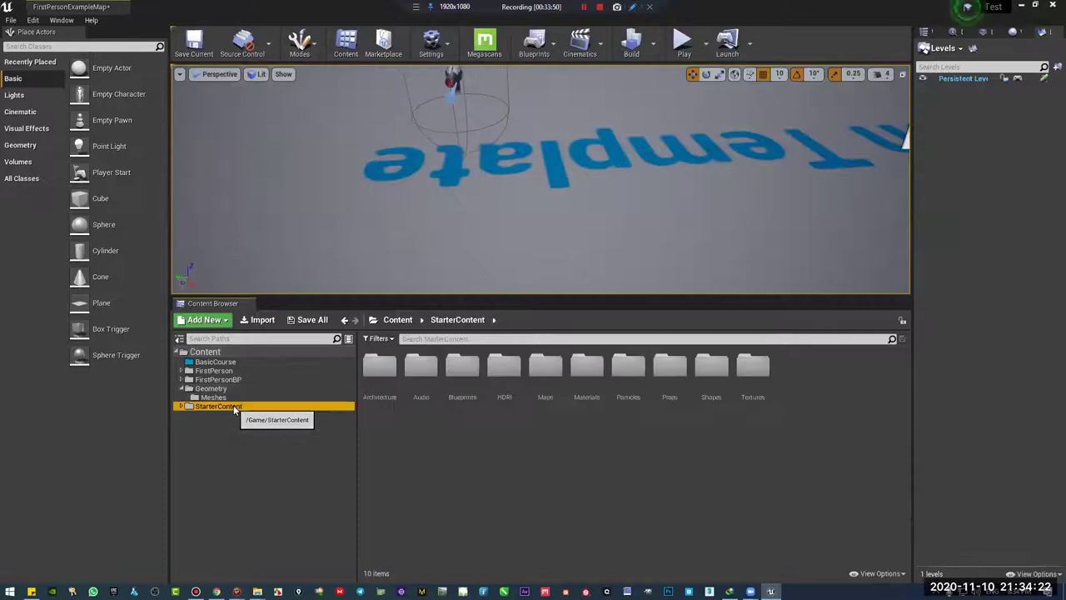
right_click_drag(541, 179, 816, 217)
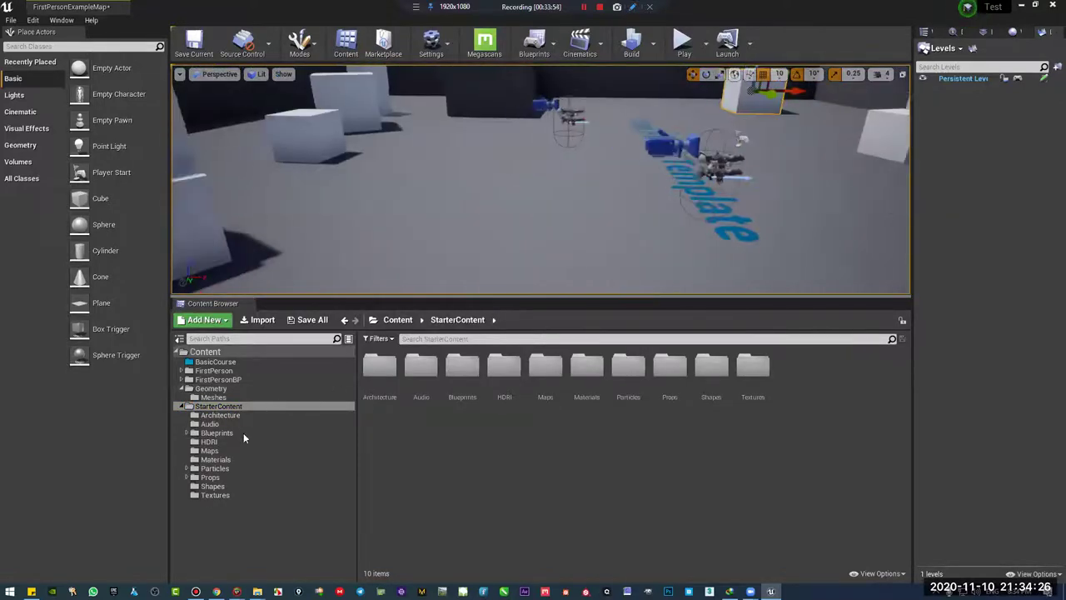
left_click(251, 415)
left_click_drag(795, 369, 433, 205)
right_click_drag(433, 204, 437, 179)
left_click_drag(712, 368, 614, 251)
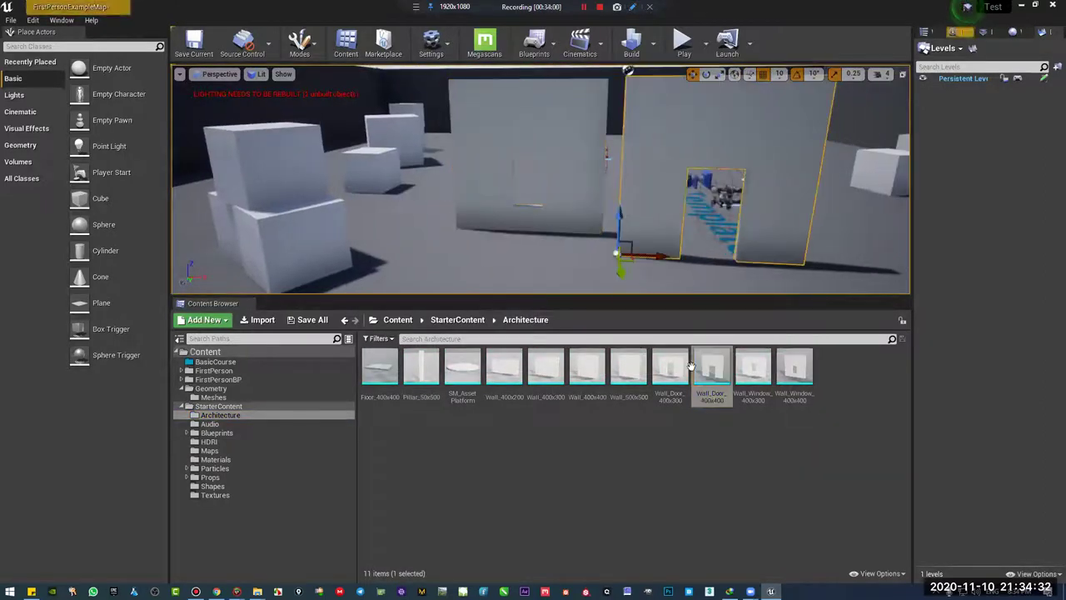
right_click_drag(682, 191, 654, 211)
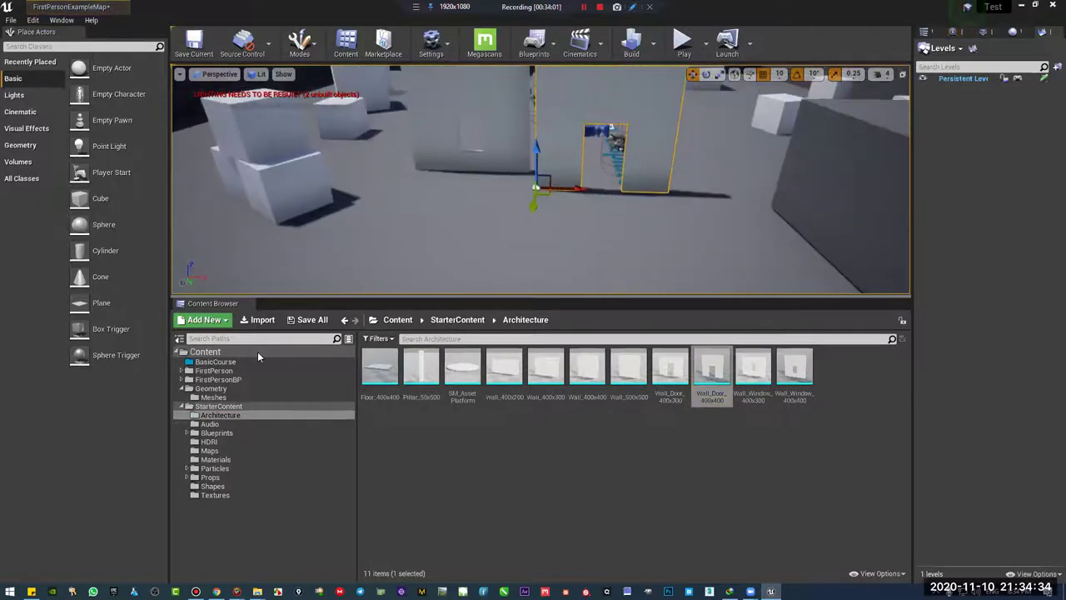
View the StarterContent Audio folder, and place Blueprint_CeilingLight from the StarterContent Blueprints folder in the level
left_click(239, 424)
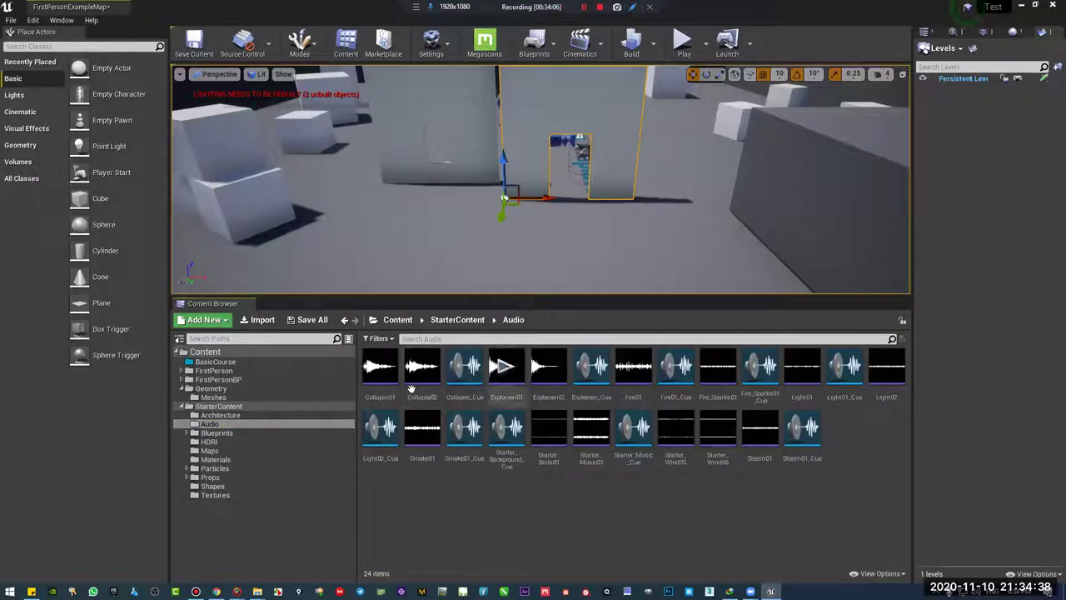
left_click(258, 434)
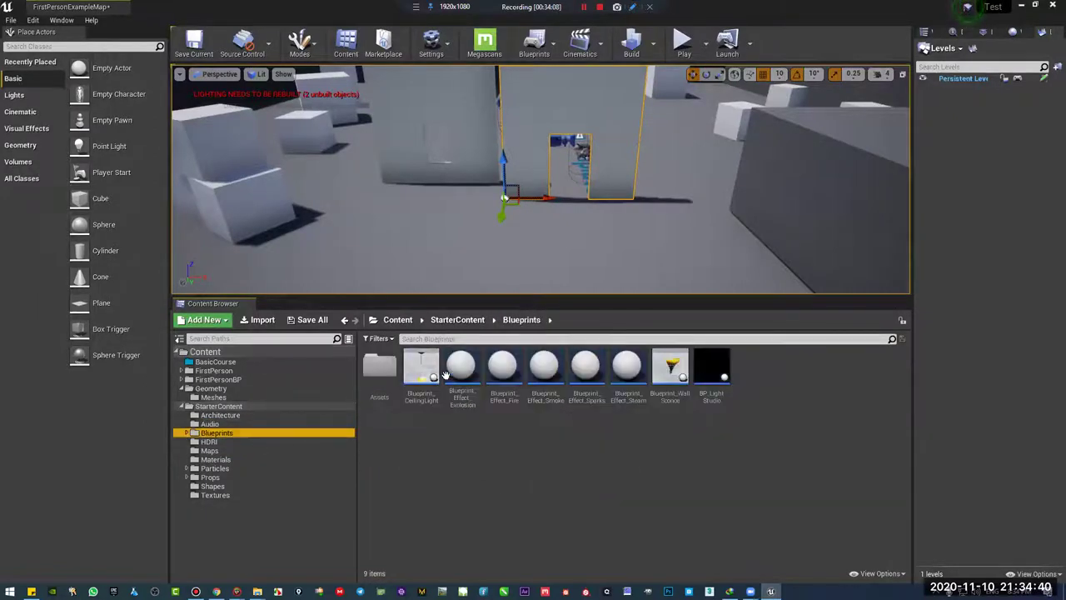
left_click_drag(421, 373, 398, 255)
right_click_drag(398, 255, 537, 185)
View the HDRI and Maps folders of StarterContent, selecting the Advanced_Lighting, Minimal_Default and StarterMap levels
left_click(249, 442)
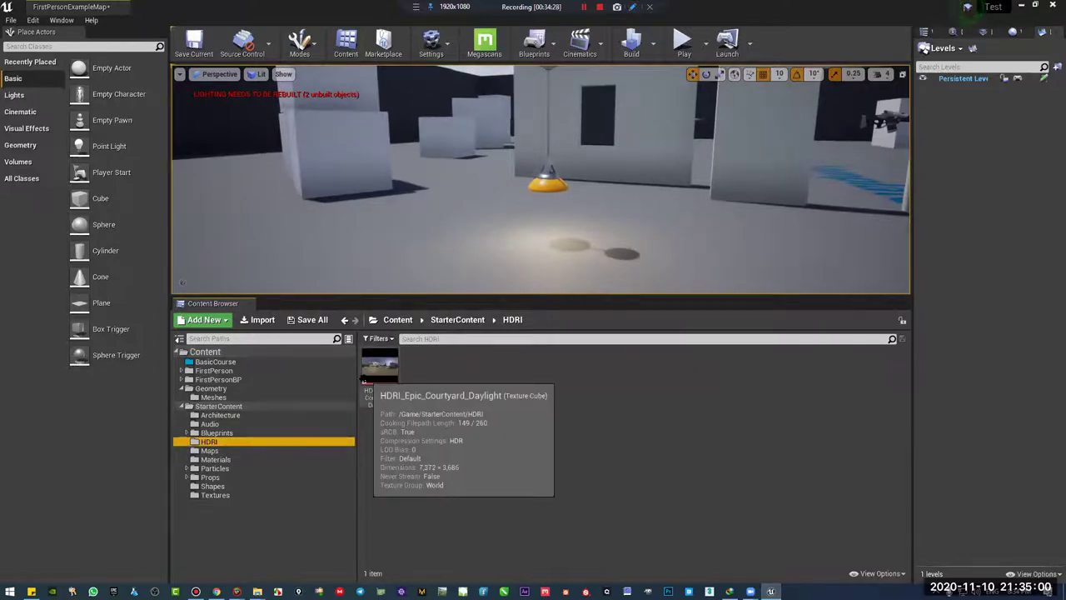
left_click(250, 451)
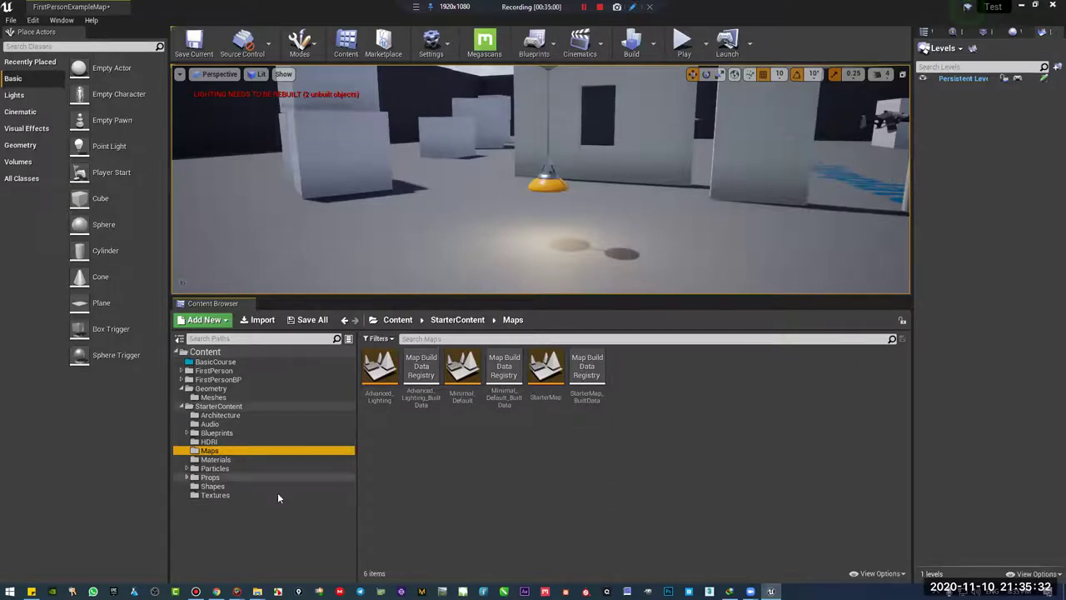
left_click(545, 371)
left_click(363, 381)
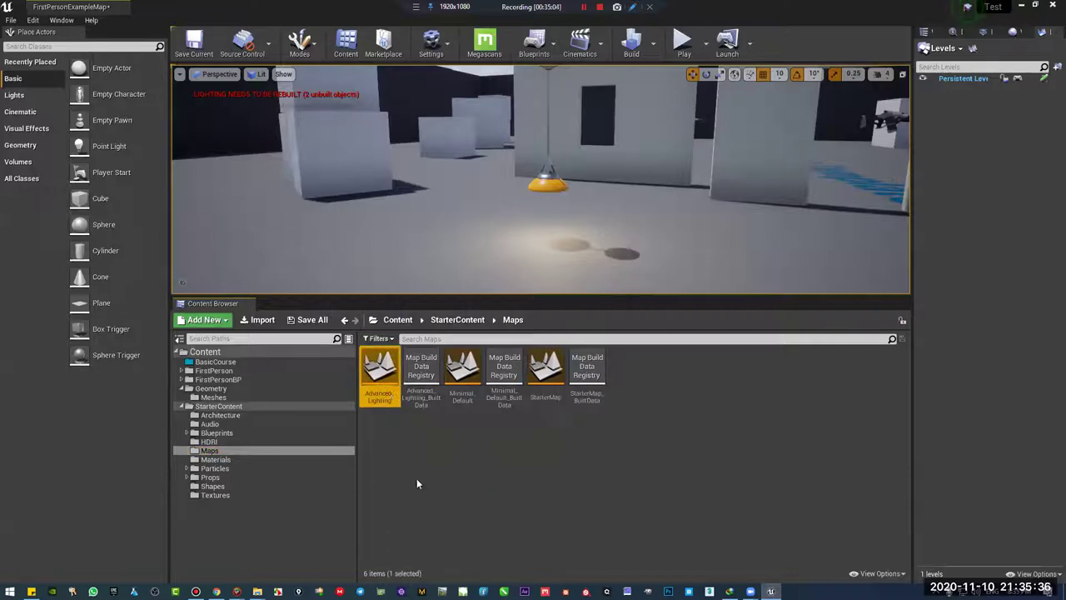
left_click(469, 402)
left_click(546, 383)
left_click(651, 426)
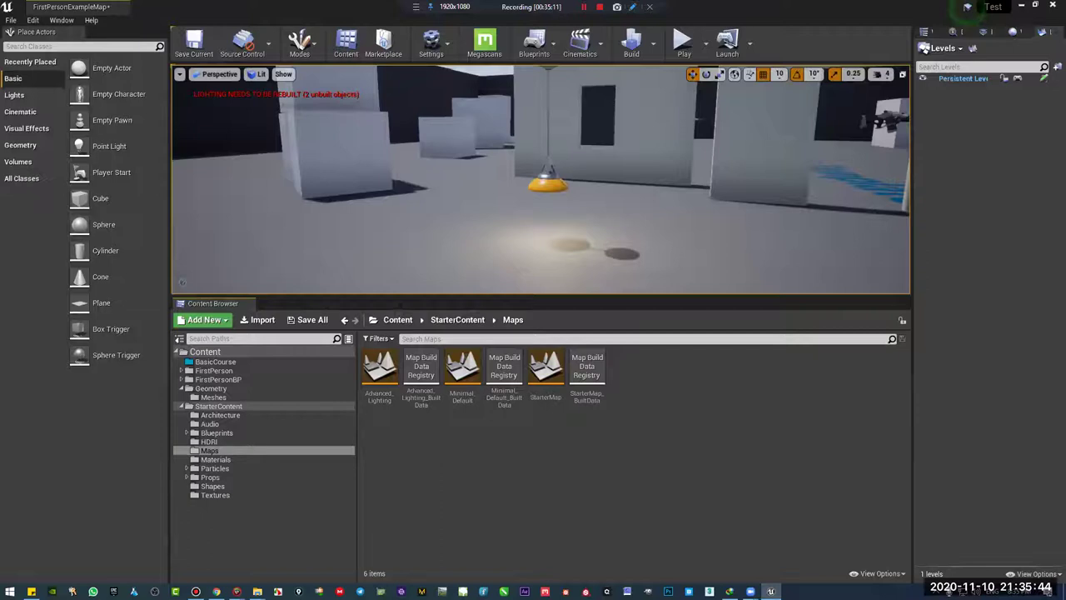
left_click_drag(8, 583, 762, 4)
mouse_move(384, 430)
left_mouse_down()
mouse_move(398, 479)
mouse_move(392, 427)
left_mouse_up()
left_click_drag(467, 434, 463, 409)
mouse_move(560, 437)
left_mouse_down()
mouse_move(545, 442)
mouse_move(548, 428)
left_mouse_up()
left_click_drag(639, 435, 658, 422)
left_click_drag(671, 348, 674, 351)
left_click_drag(663, 233, 606, 227)
mouse_move(421, 122)
left_mouse_down()
mouse_move(425, 246)
mouse_move(458, 241)
left_mouse_up()
left_click_drag(348, 138, 343, 246)
left_click_drag(198, 109, 229, 266)
left_click_drag(141, 179, 118, 343)
left_click_drag(2, 292, 50, 465)
left_click_drag(2, 441, 144, 597)
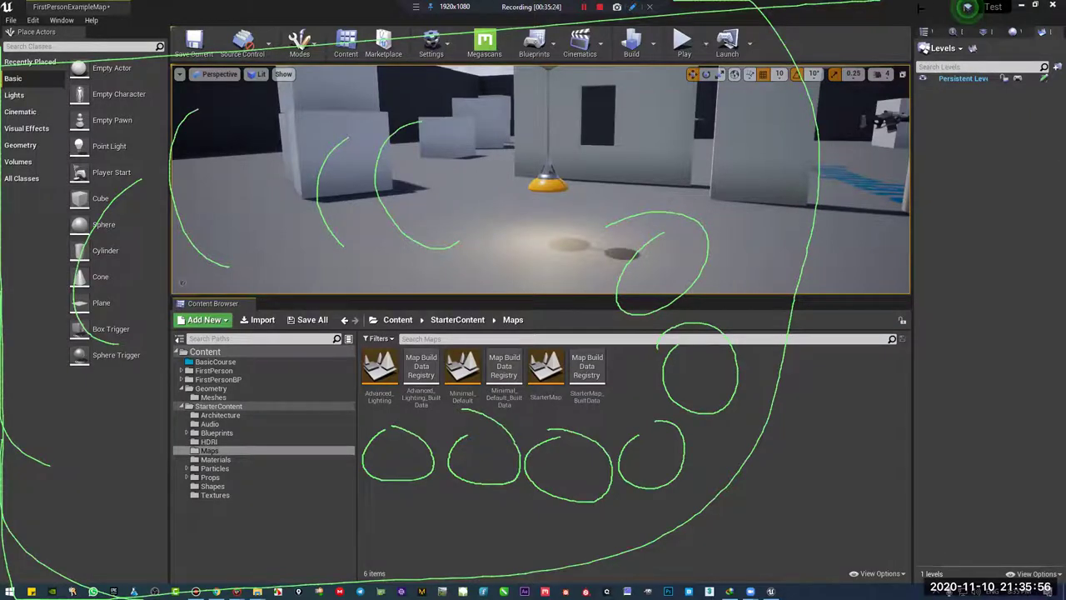
key("Escape")
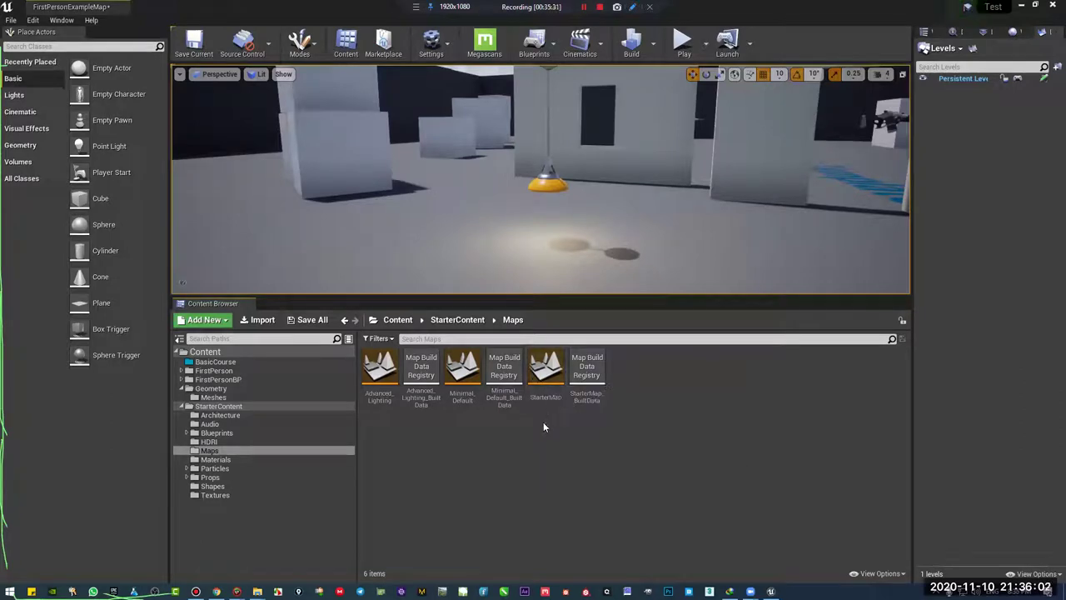
Go through the StarterMap, Advanced_Lighting and Minimal_Default levels in the Maps folder again, selecting each one
left_click(545, 372)
left_click(207, 451)
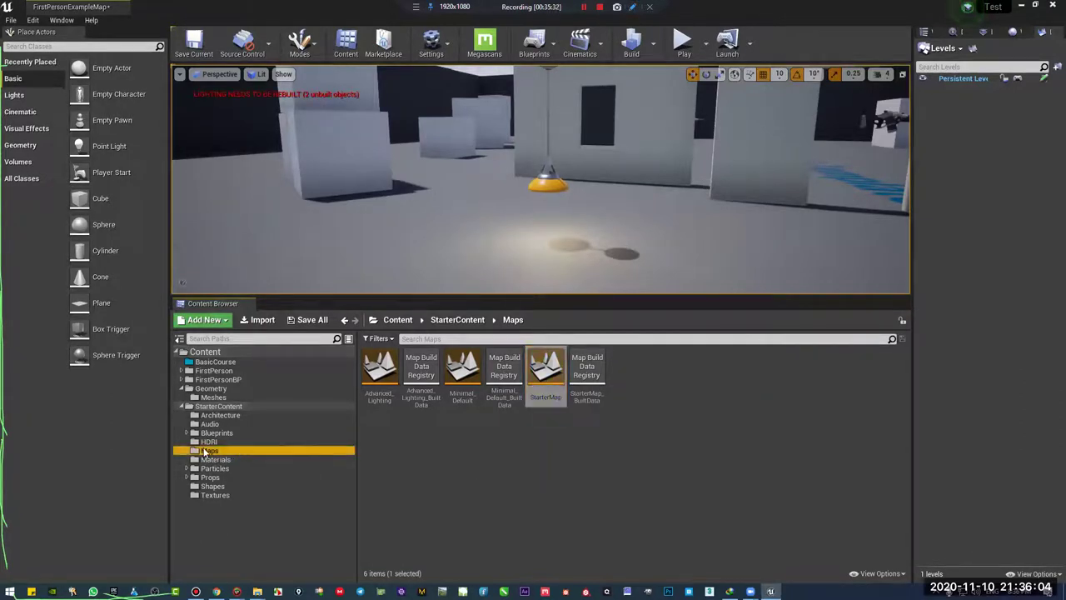
double_click(543, 387)
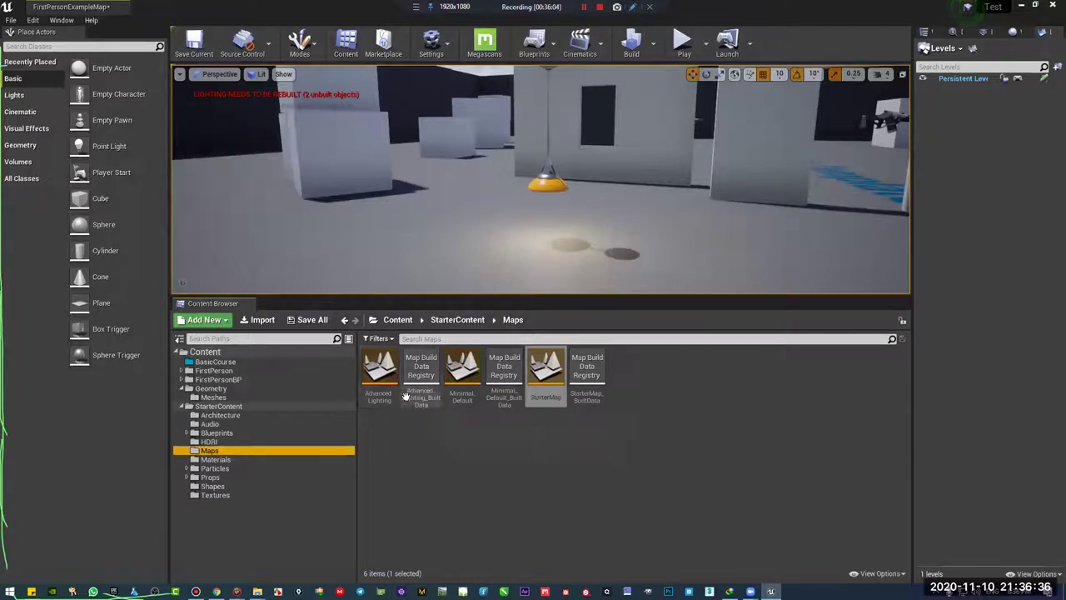
left_click(381, 375)
left_click(463, 371)
left_click(545, 366)
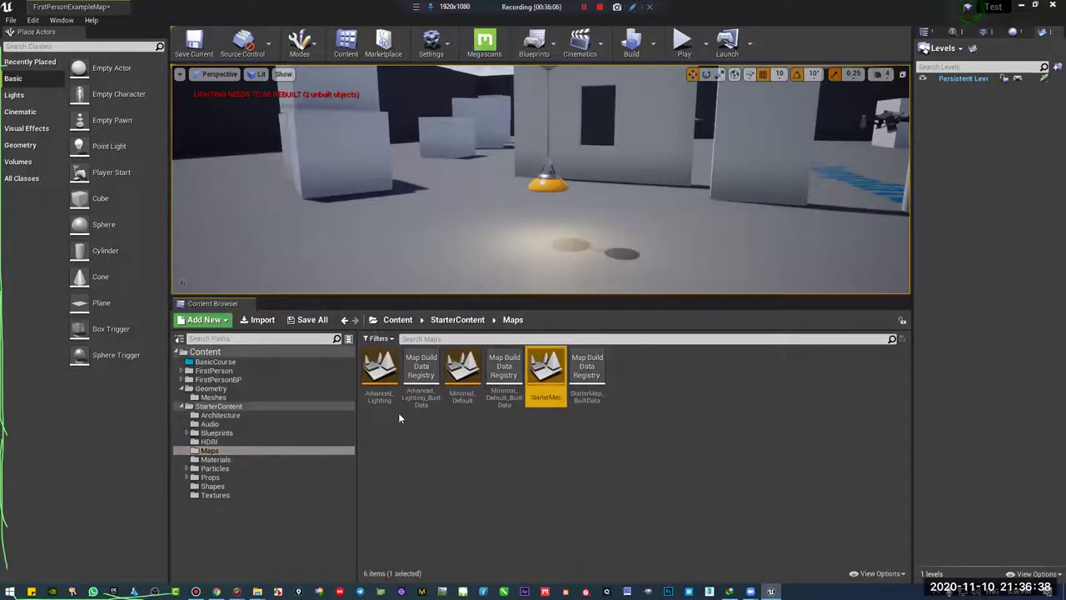
left_click(383, 387)
left_click(553, 394)
Open the Advanced_Lighting level, saving FirstPersonExampleMap and its built data first
double_click(384, 380)
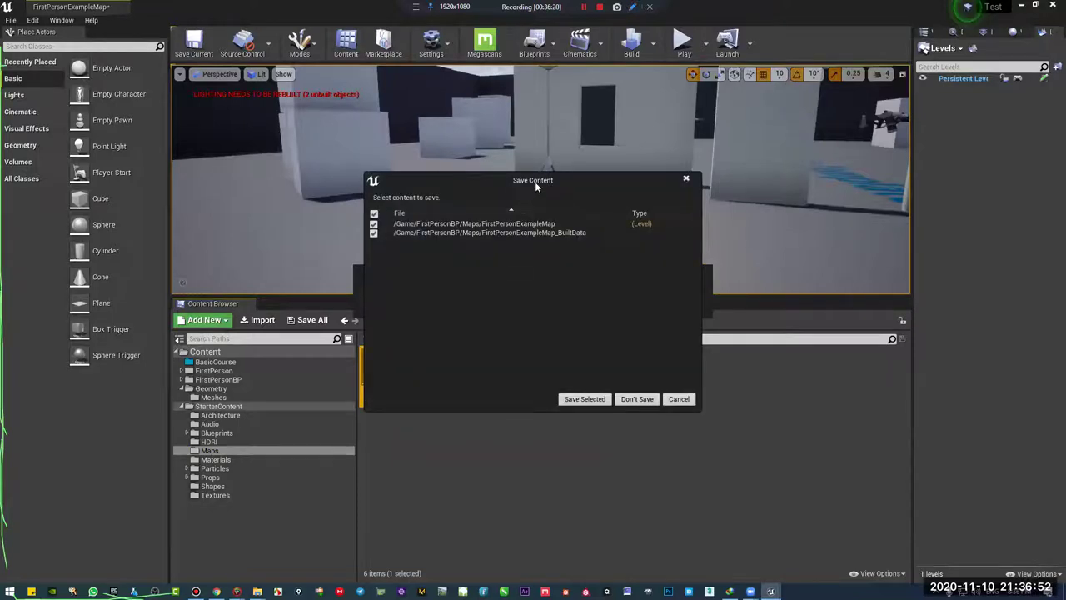
left_click_drag(535, 182, 579, 133)
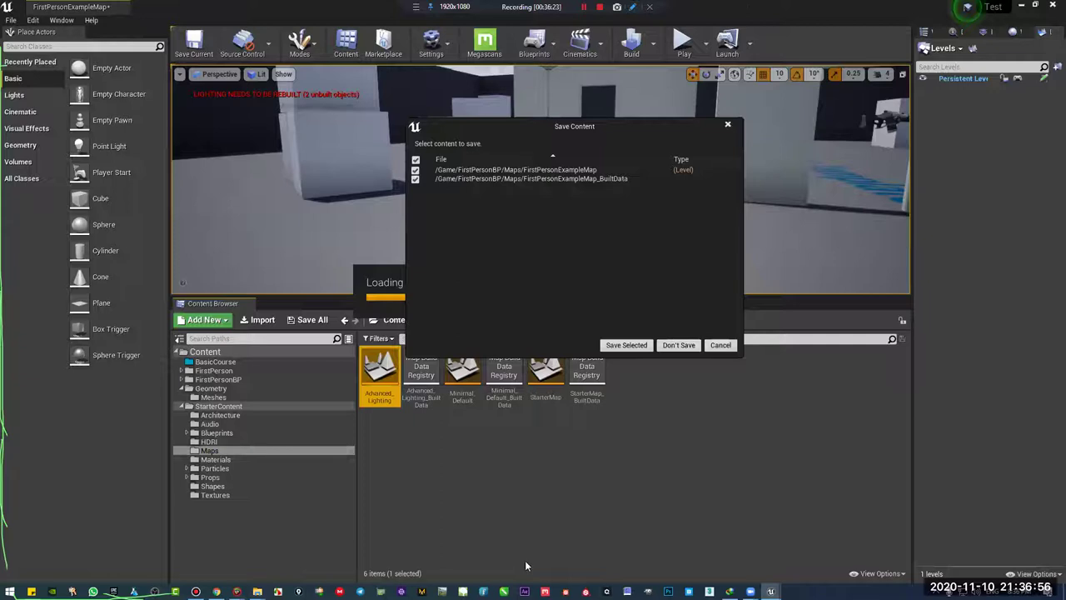
left_click(626, 351)
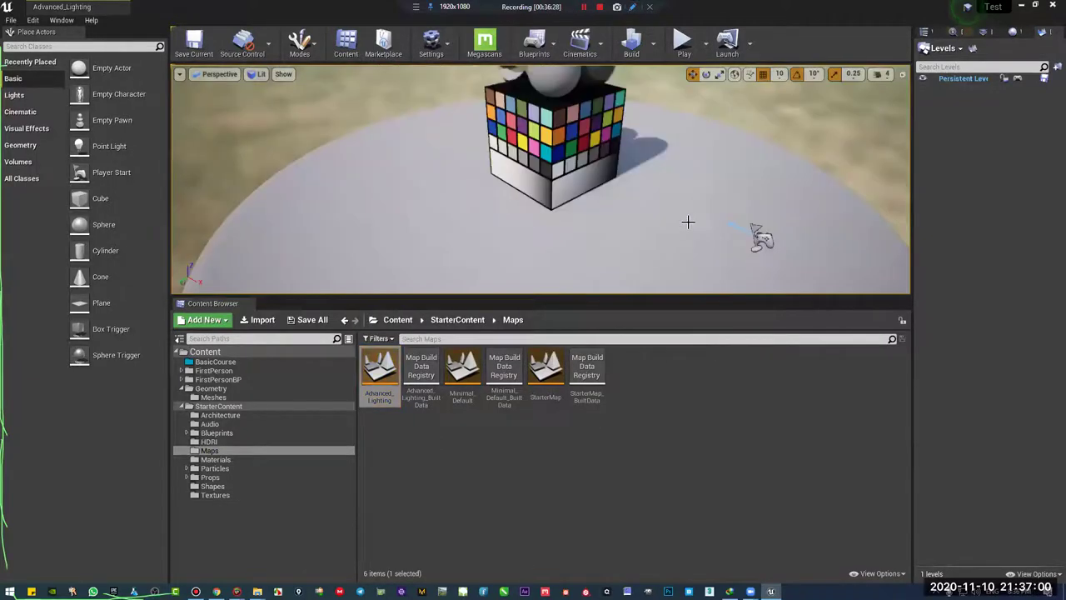
Fly around the Advanced_Lighting level to examine the reflective spheres and the colour-chart cube, selecting the object
left_click_drag(541, 179, 583, 180, "alt")
right_click_drag(899, 280, 904, 286)
right_click_drag(654, 200, 606, 186)
right_click_drag(721, 184, 635, 143)
left_click(633, 143)
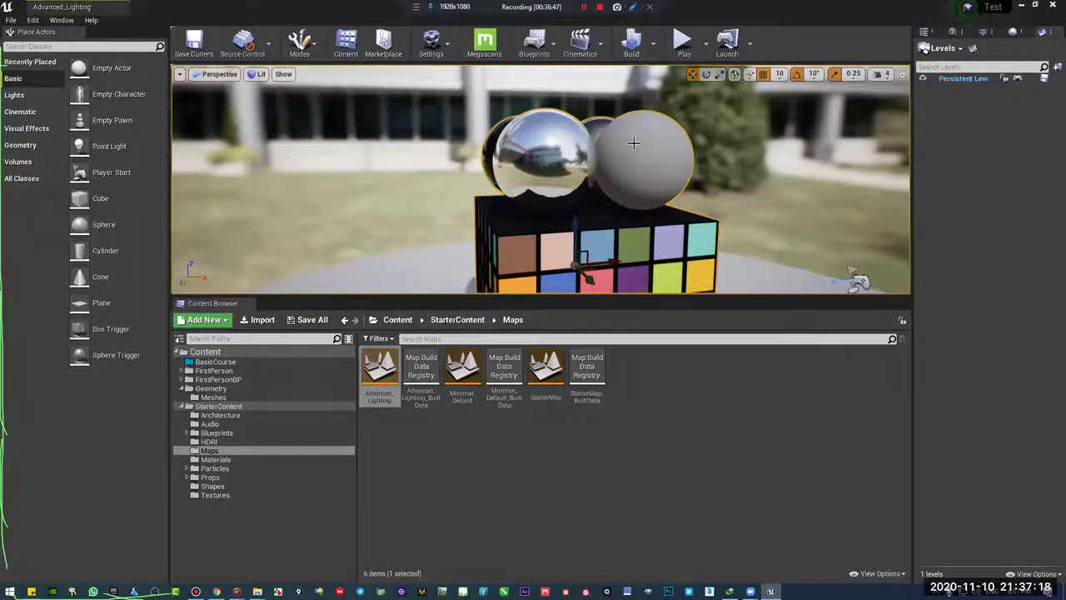
right_click_drag(711, 194, 892, 208)
key("s")
key("a")
key("a")
right_click_drag(533, 242, 643, 271)
key("w")
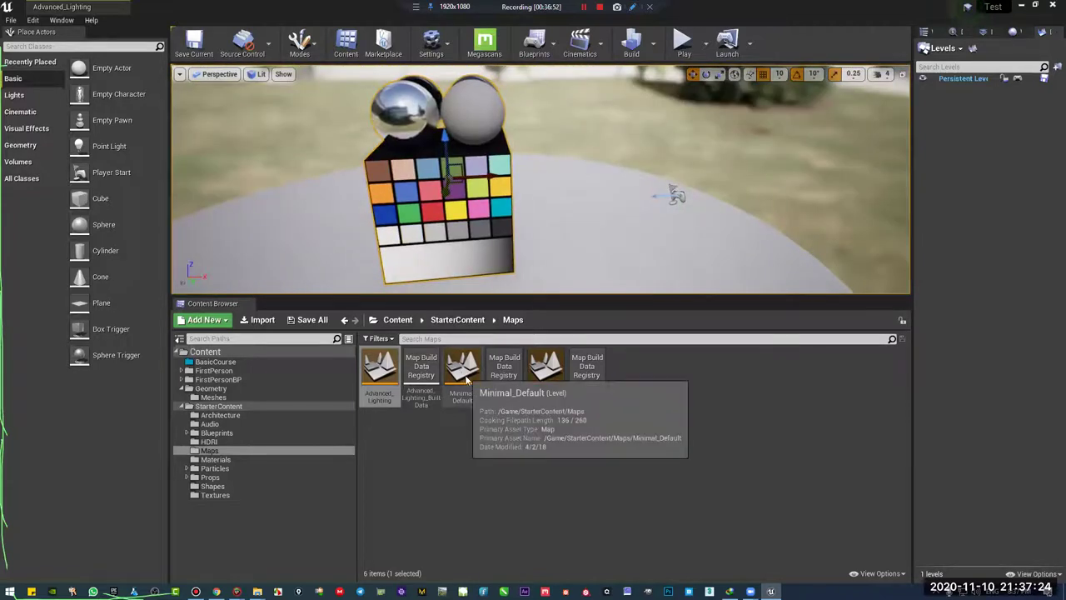
Open the Minimal_Default level from StarterContent's Maps folder
double_click(464, 376)
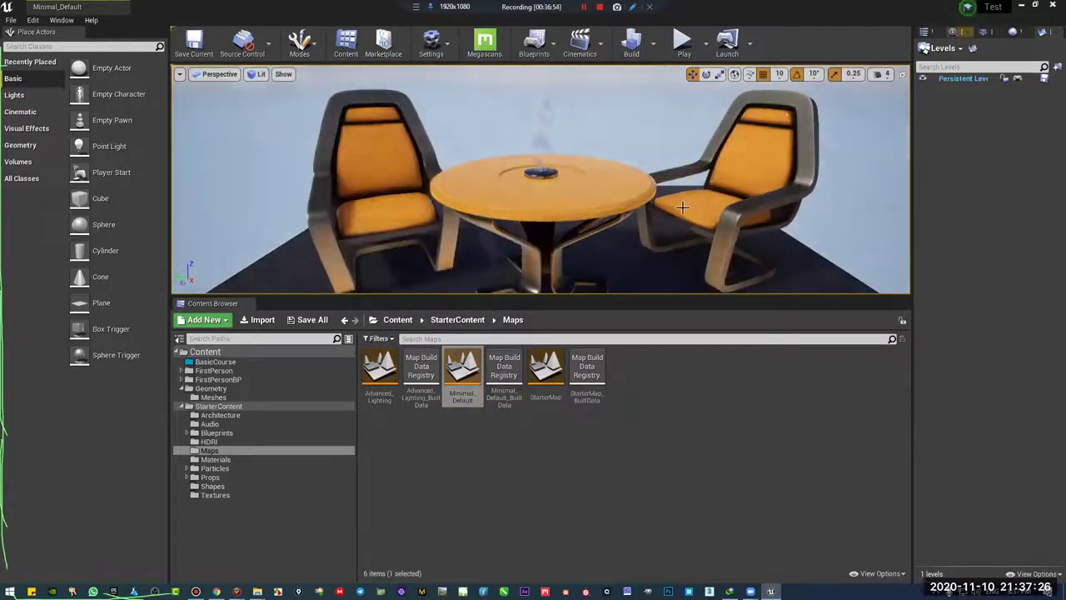
Open the StarterMap level from StarterContent's Maps folder
key("s")
right_click_drag(533, 179, 541, 216)
key("w")
double_click(545, 379)
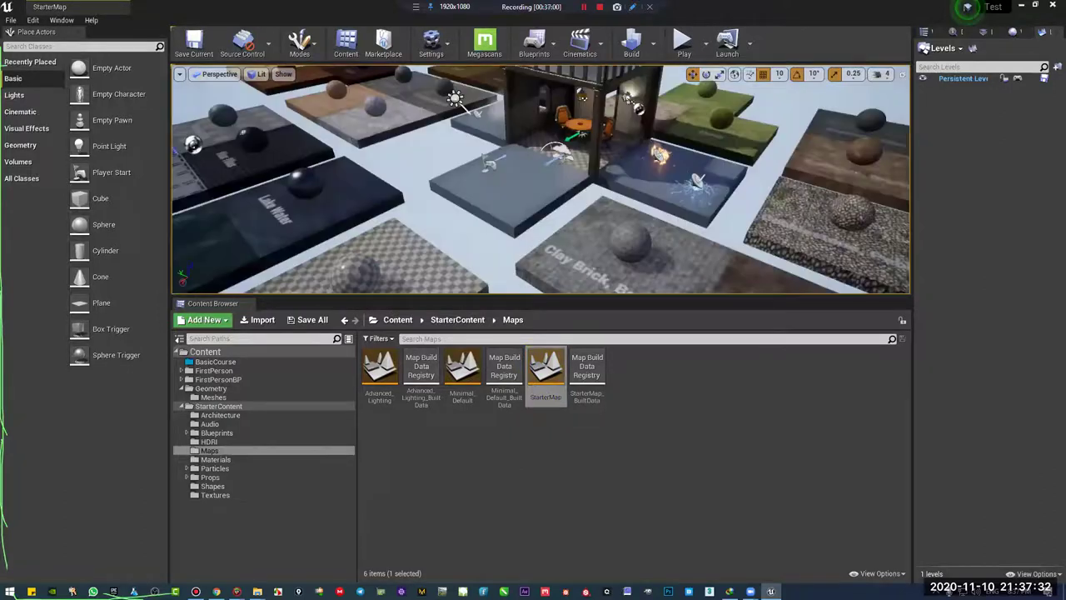
Enlarge the level viewport by shrinking the Content Browser's height and the Place Actors area's width
scroll(526, 266, "down", 4)
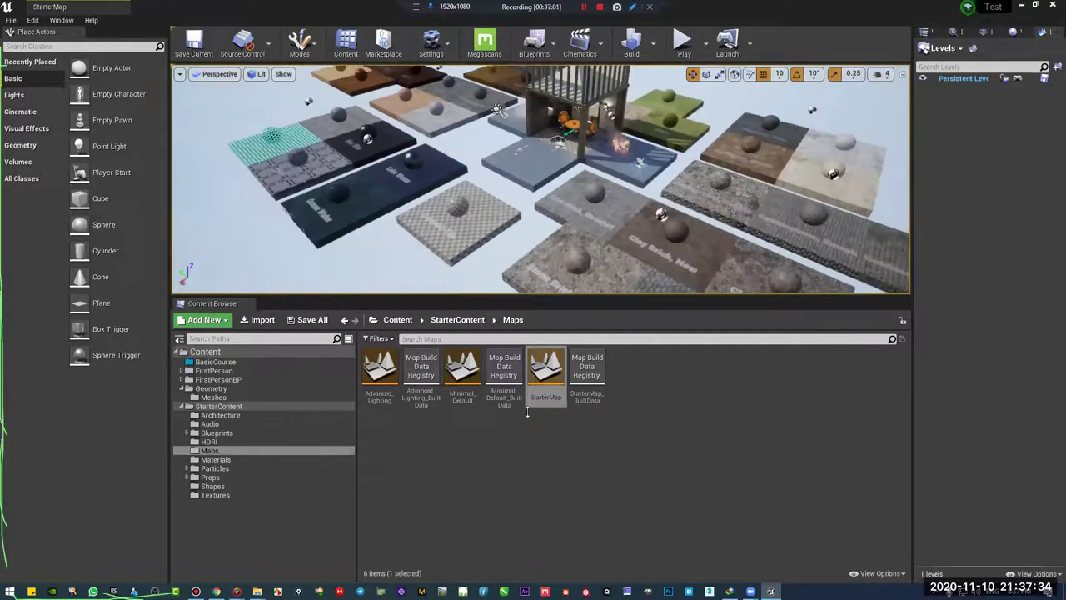
left_click_drag(526, 295, 527, 349)
left_click_drag(170, 323, 112, 338)
left_click_drag(49, 362, 66, 371)
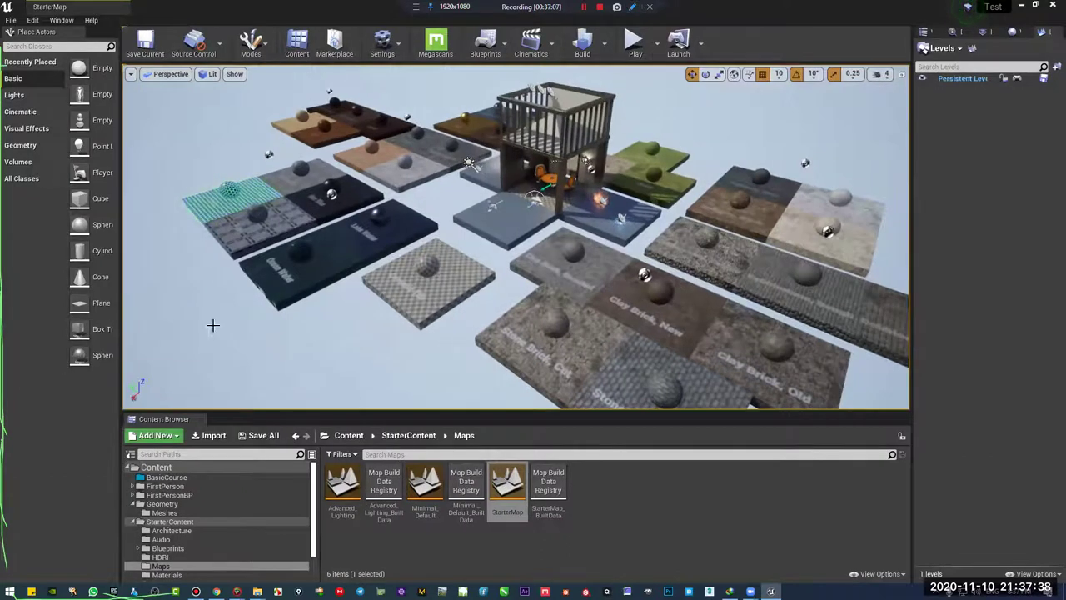
Fly in close to StarterMap's stone and clay brick samples to examine the surface relief on their slabs and spheres
key("w")
right_click_drag(516, 237, 562, 283)
scroll(468, 165, "up", 10)
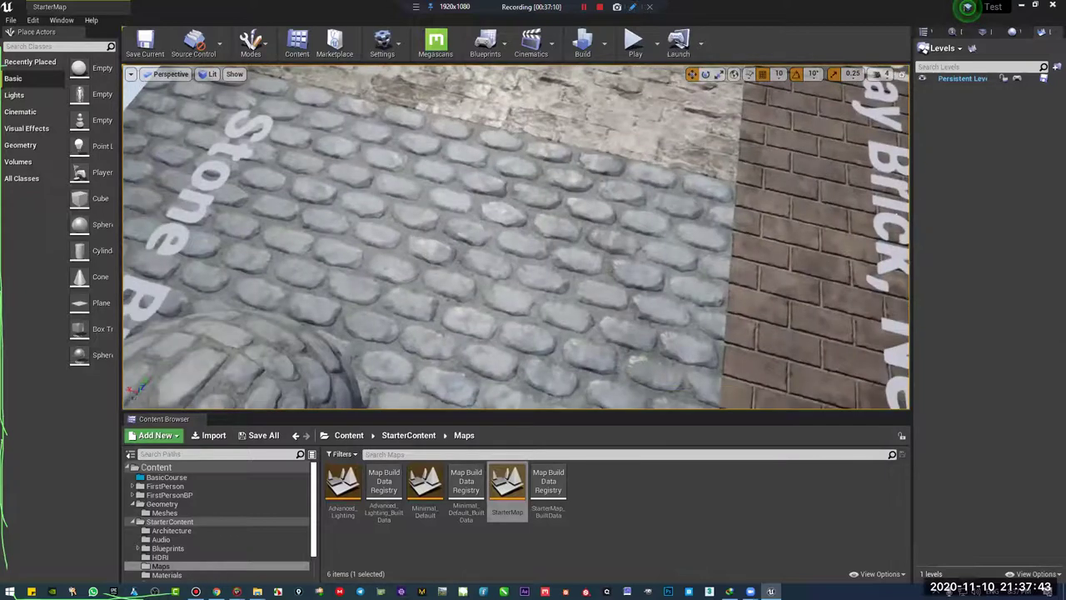
right_click_drag(468, 283, 508, 218)
key("w")
key("w")
key("s")
key("q")
key("e")
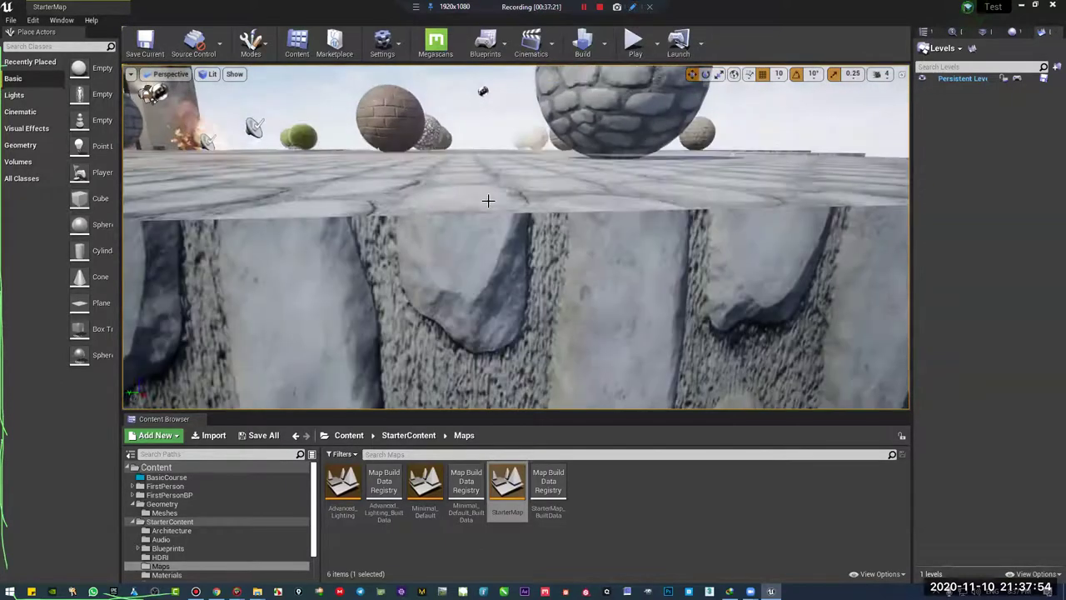
key("d")
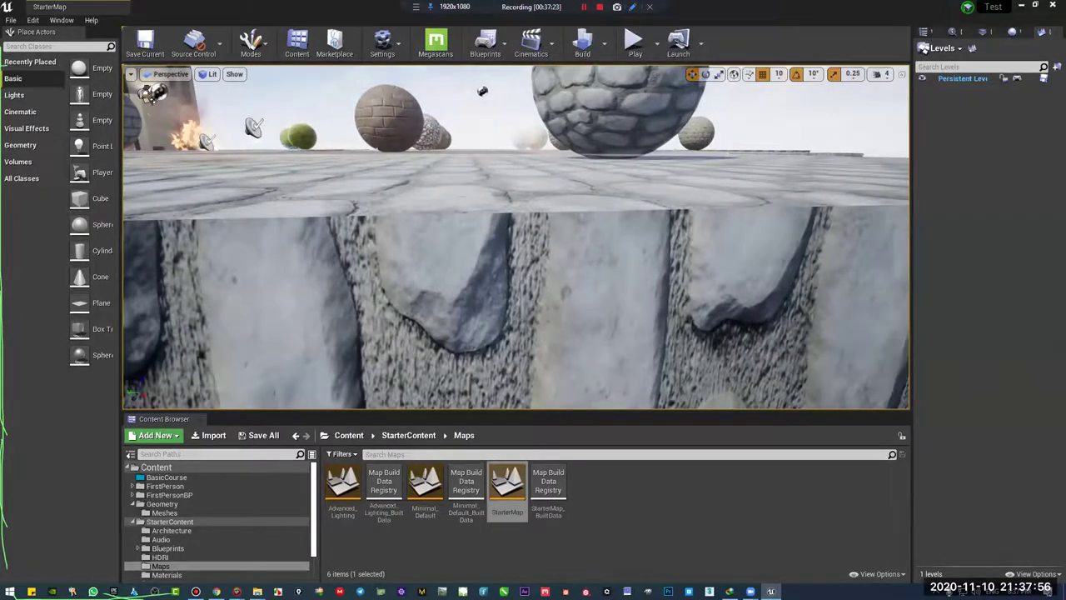
key("e")
right_click_drag(481, 95, 481, 95)
right_click_drag(489, 193, 489, 192)
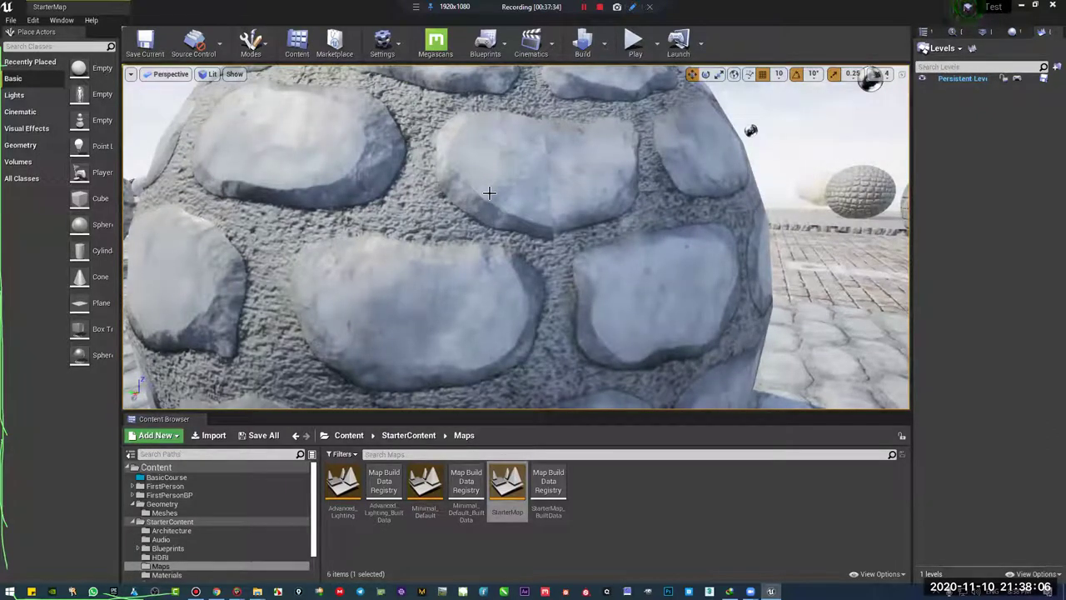
Fly past the brick and checkered tile samples towards the furnished building in the middle of StarterMap
right_click_drag(489, 193, 375, 163)
key("w")
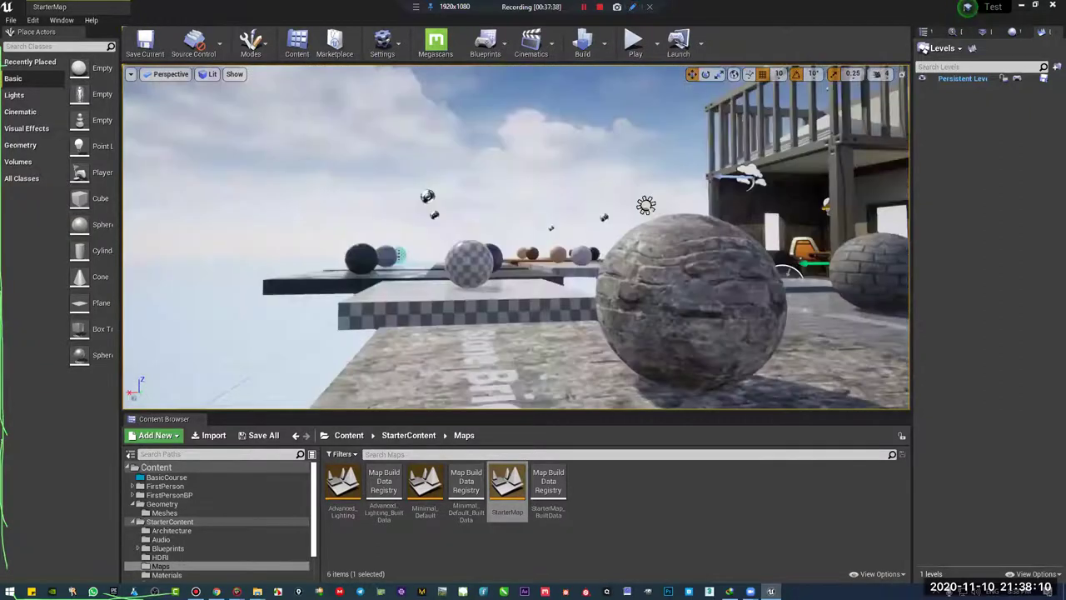
key("w")
key("w")
right_click_drag(591, 285, 683, 285)
Play-test StarterMap, walking past the table and chairs to examine the fire and spark effects
left_click(635, 43)
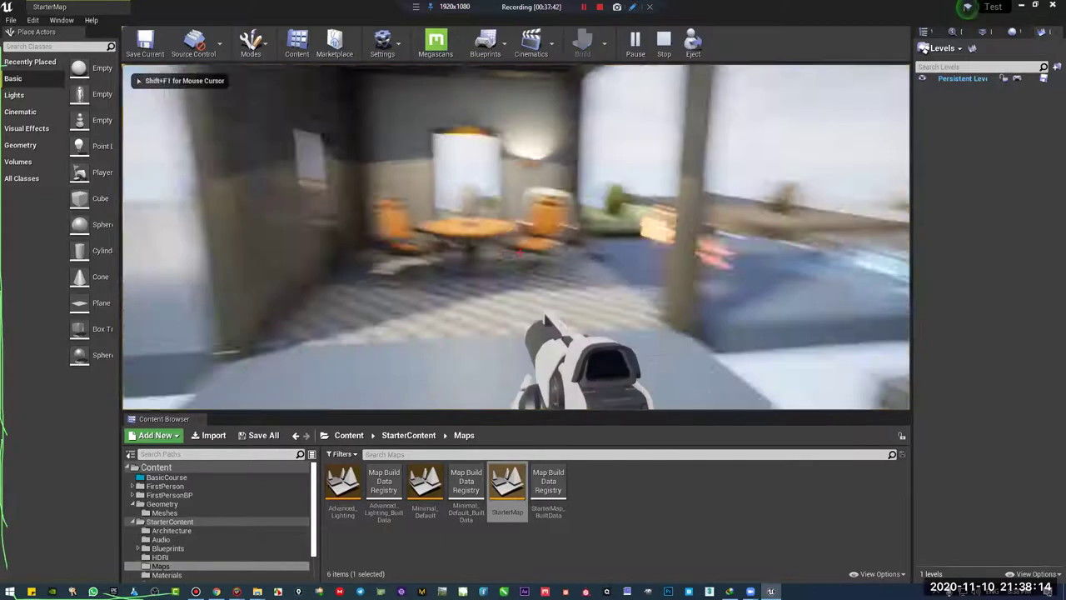
key("w")
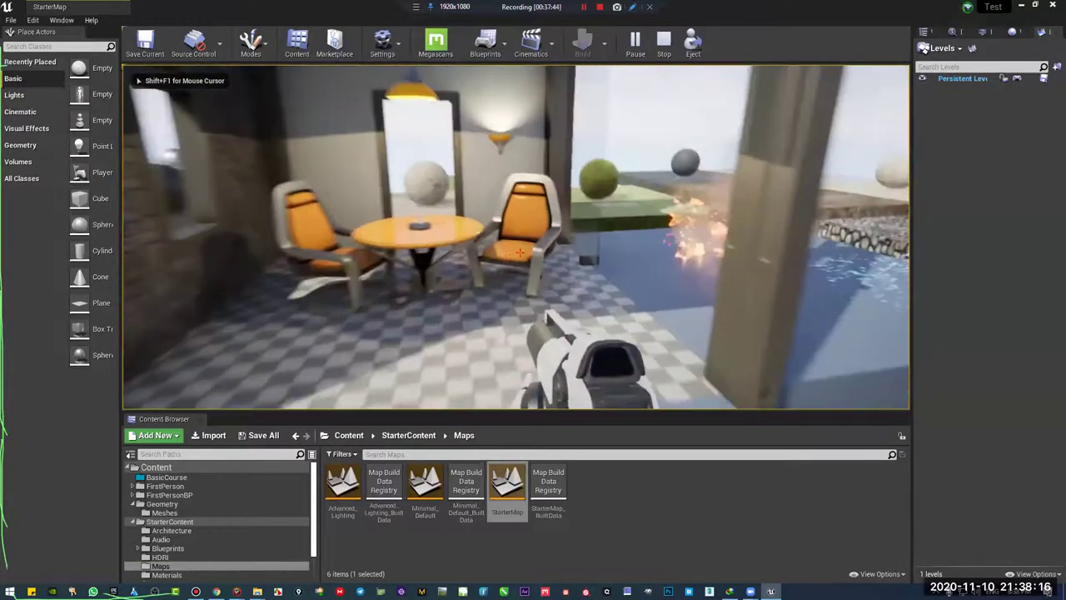
key("w")
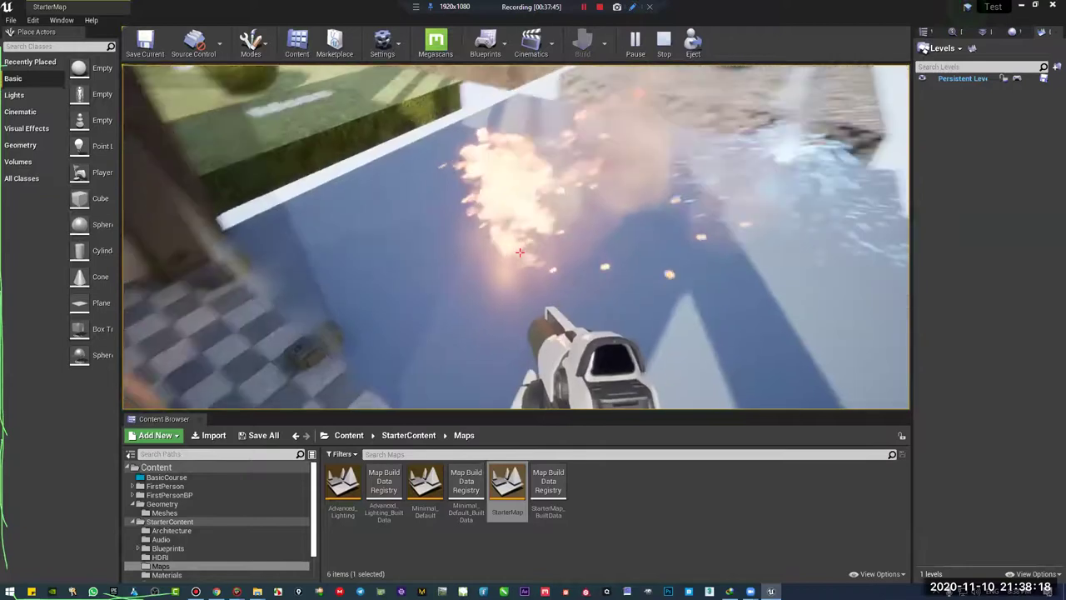
key("w")
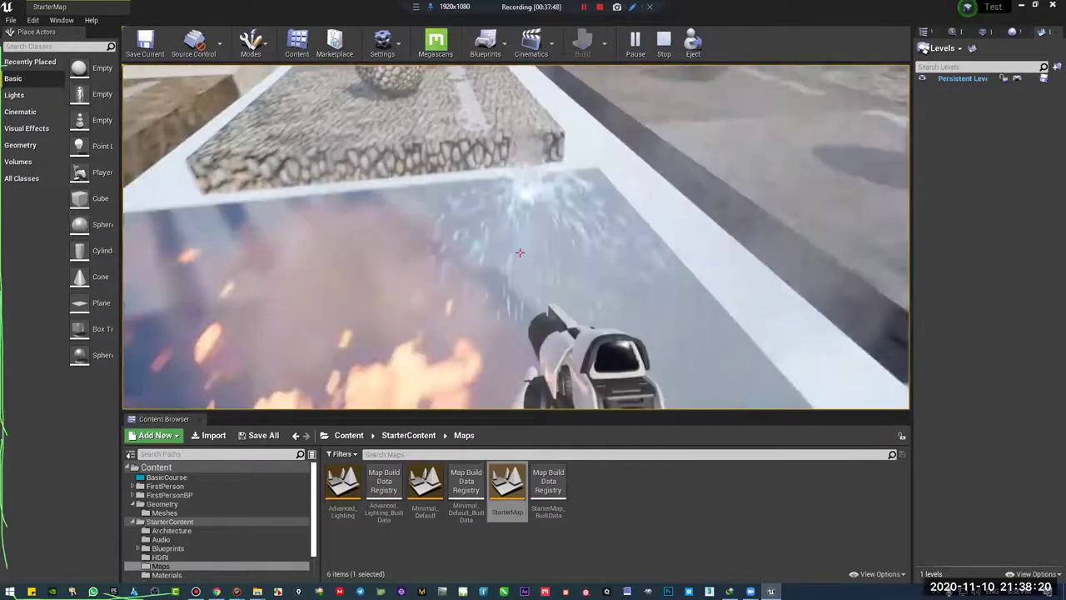
key("w")
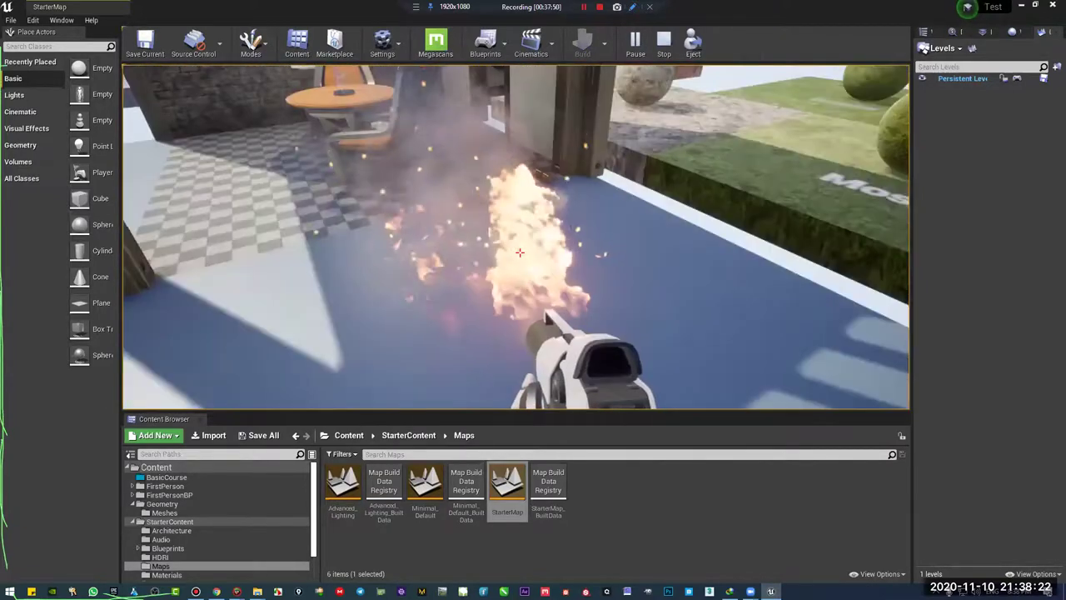
Walk over the moss, grass and gravel ground samples to examine their surfaces during play
key("w")
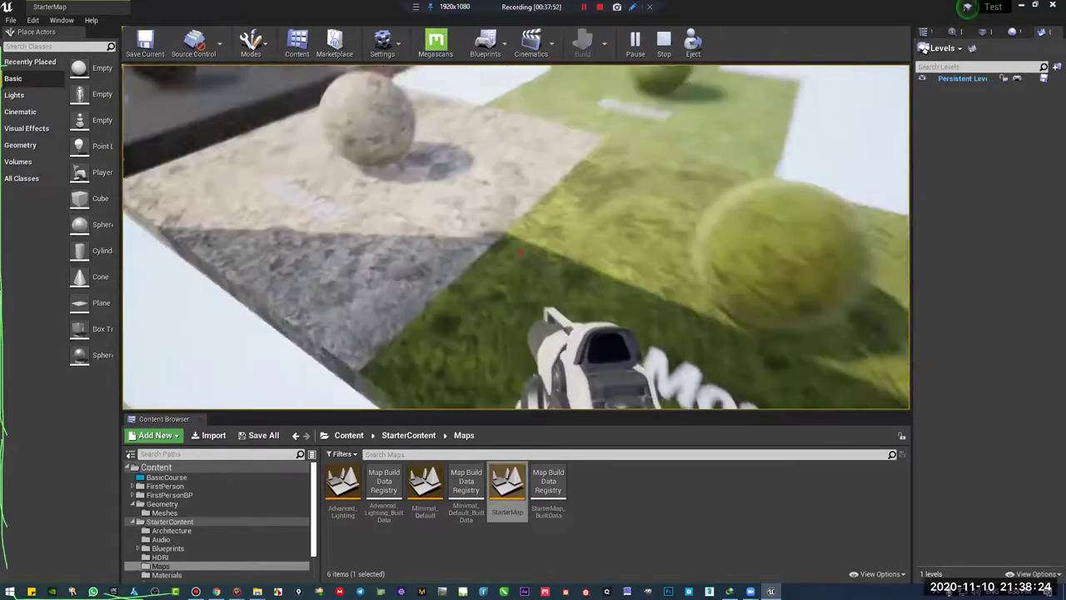
key("w")
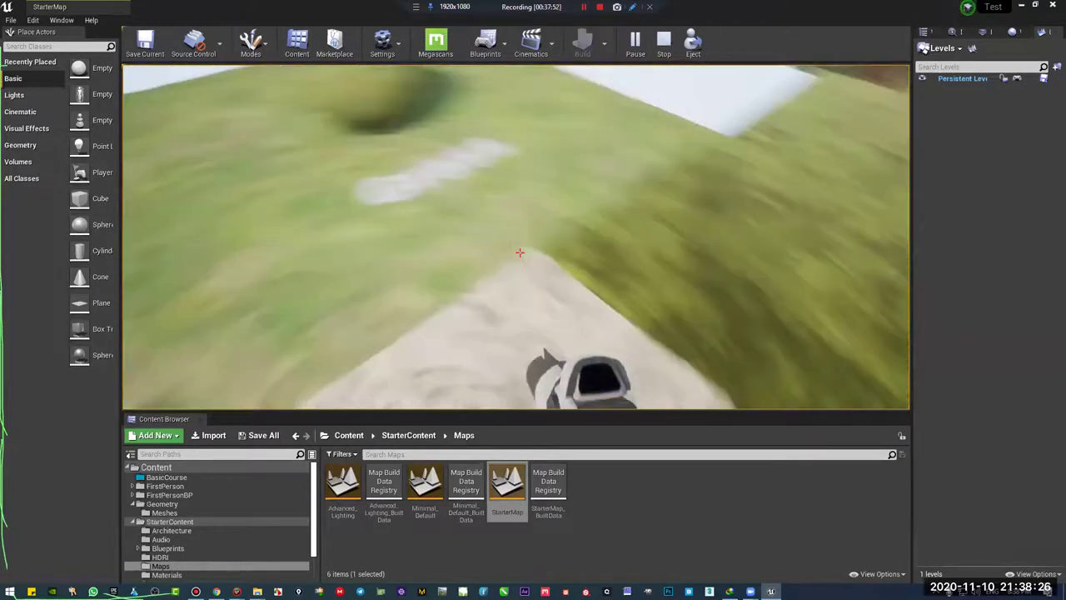
key("w")
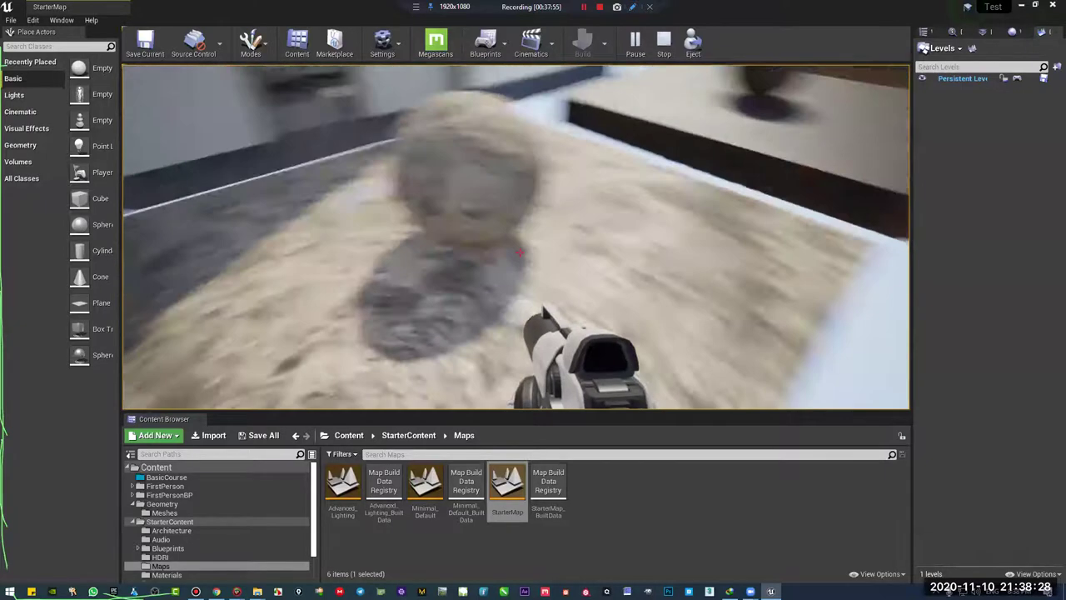
key("w")
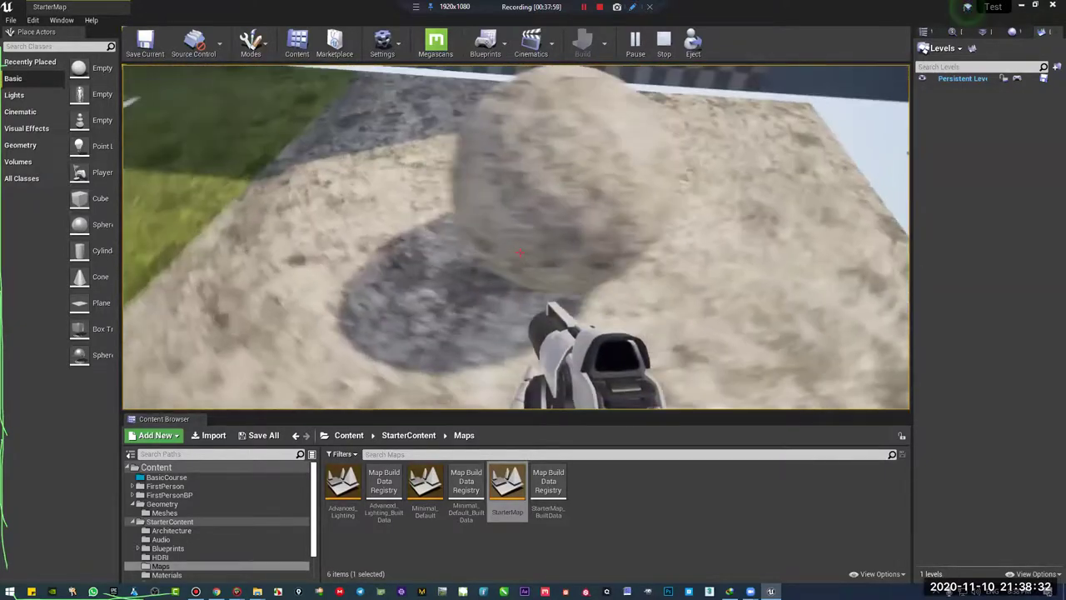
Walk across the metal samples in play, examining the Copper, Chrome, Brushed Nickel and gold spheres
key("a")
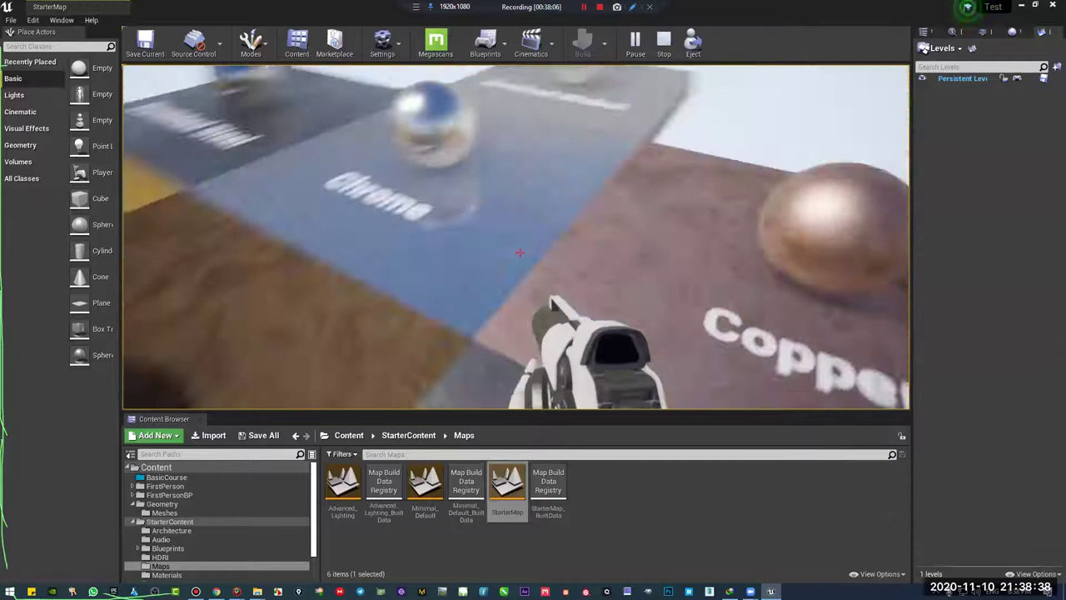
key("d")
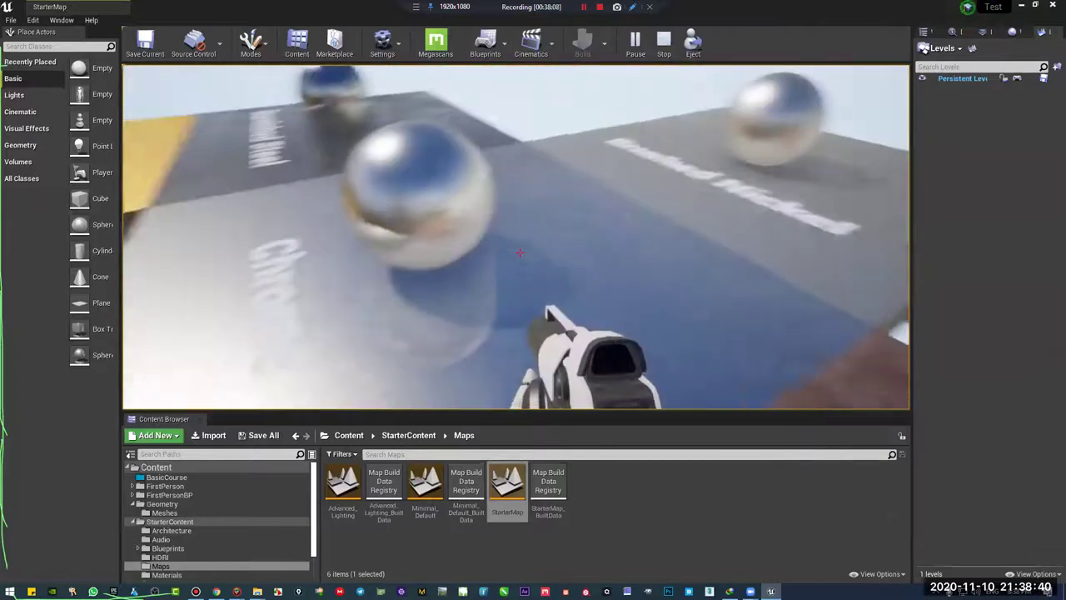
key("d")
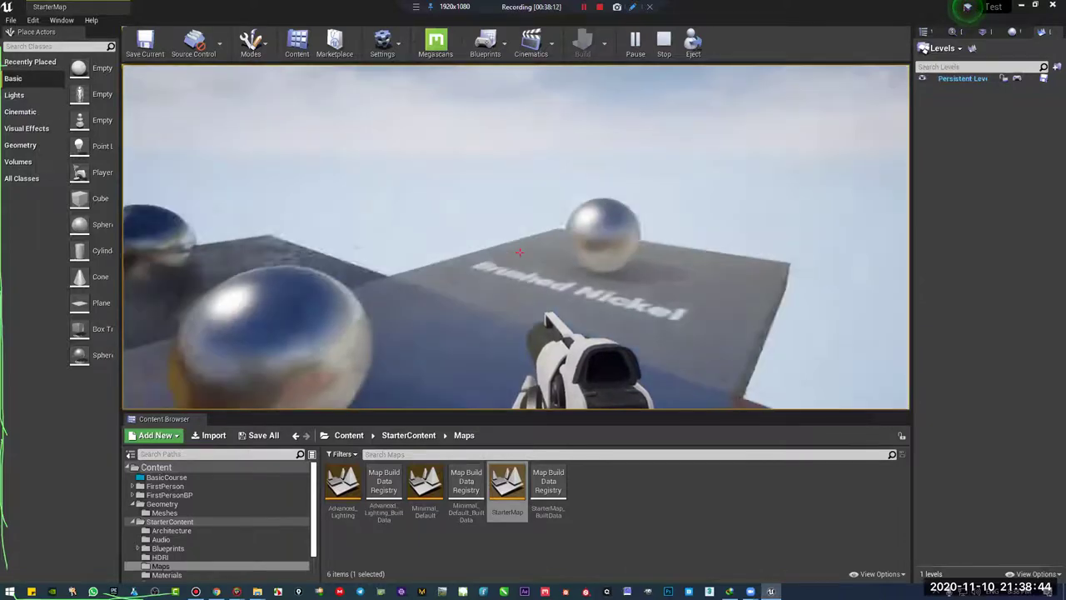
key("w")
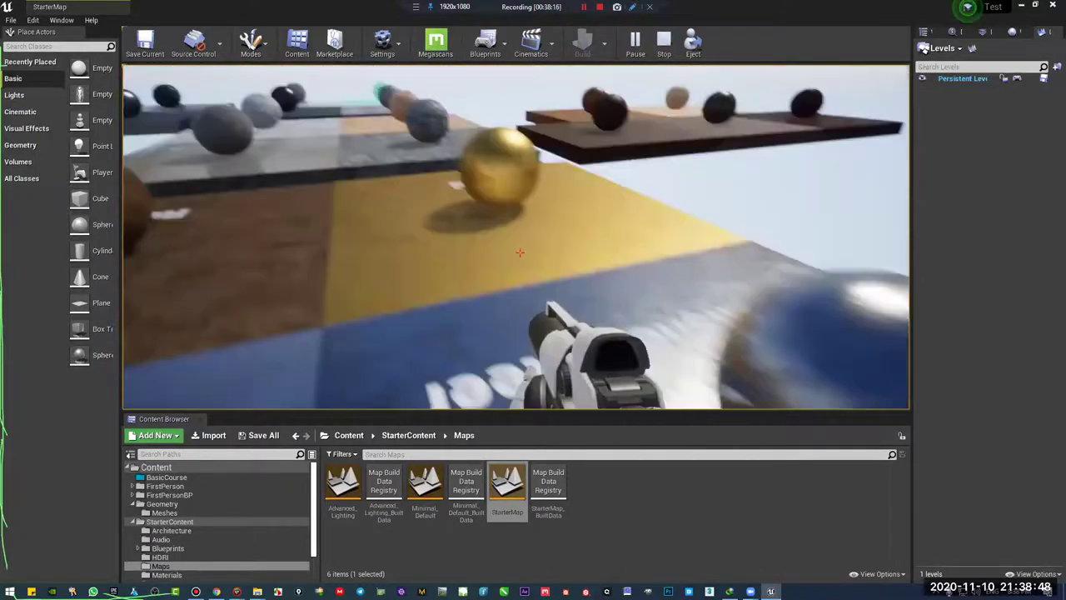
key("w")
Walk on to the sandstone, rock and wood samples to examine their materials during play
mouse_move(520, 252)
key("w")
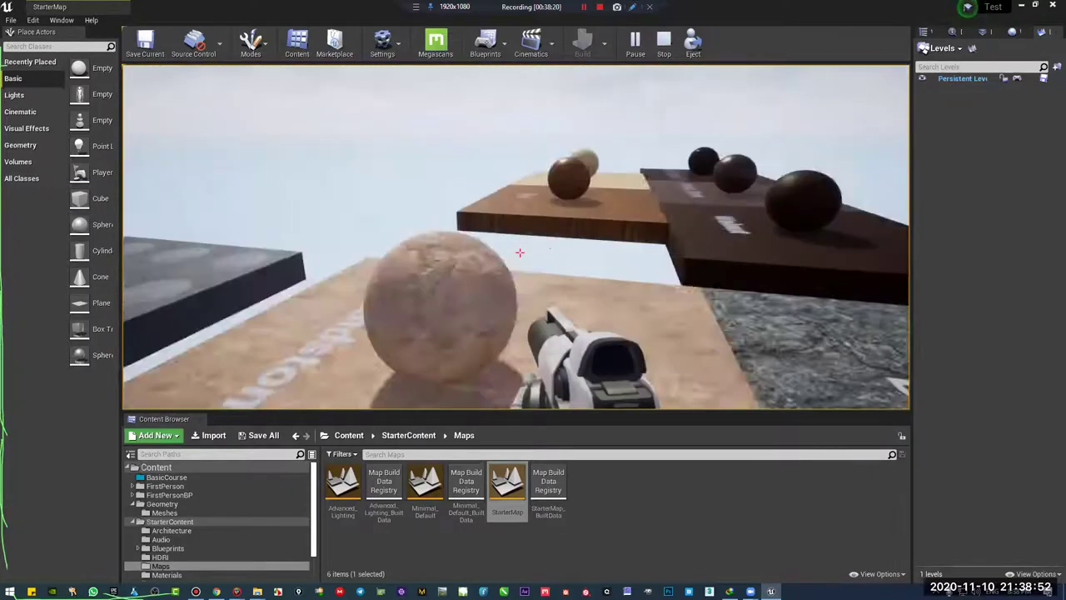
key("w")
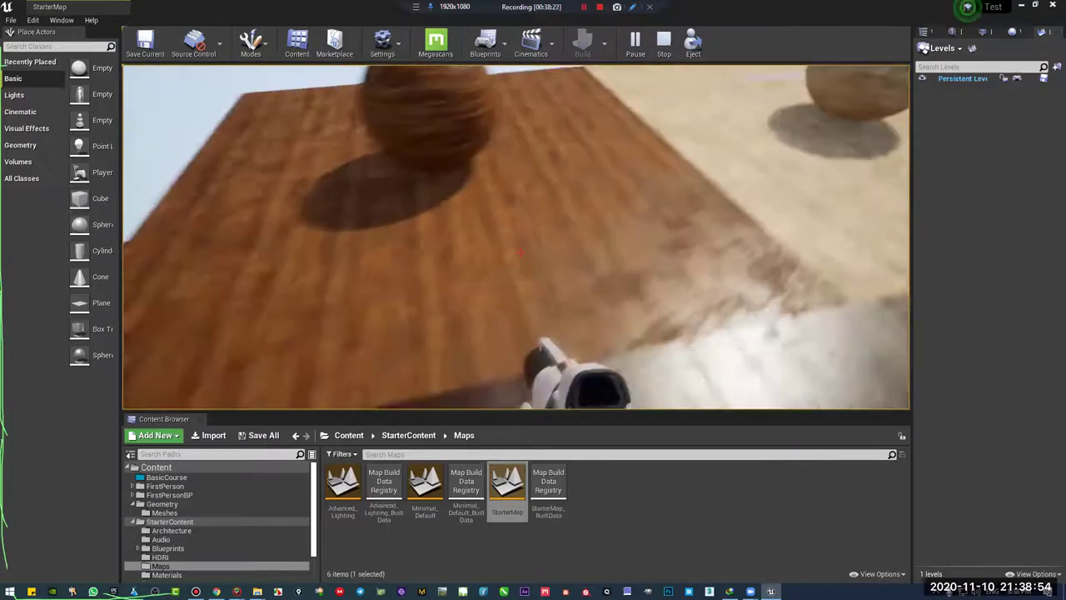
key("w")
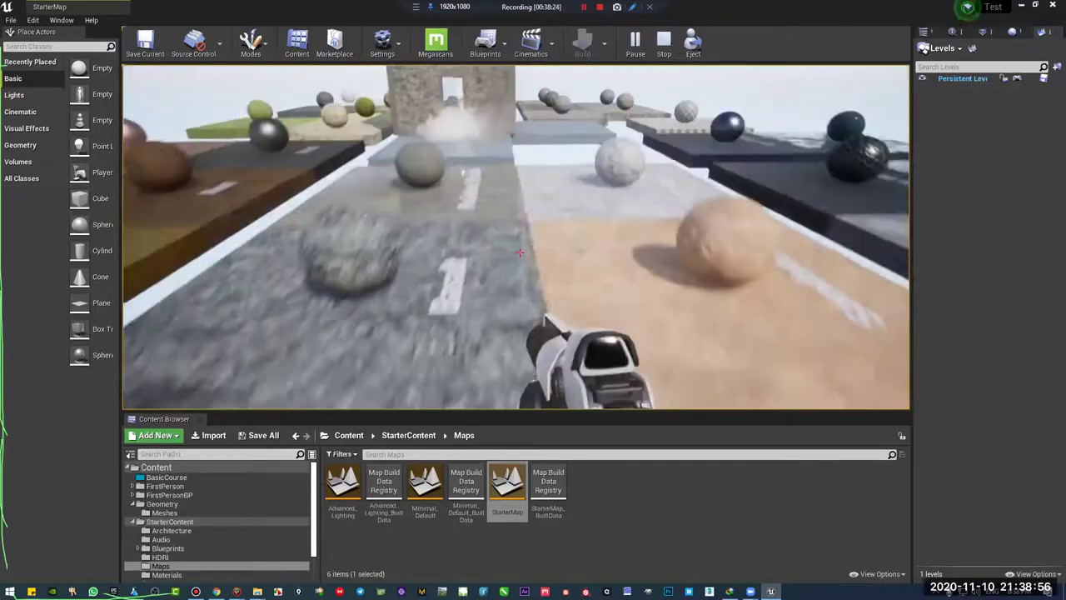
Jump across to the glowing hexagon sample and the Lake Water slab to examine both surfaces during play
key("w")
key("space")
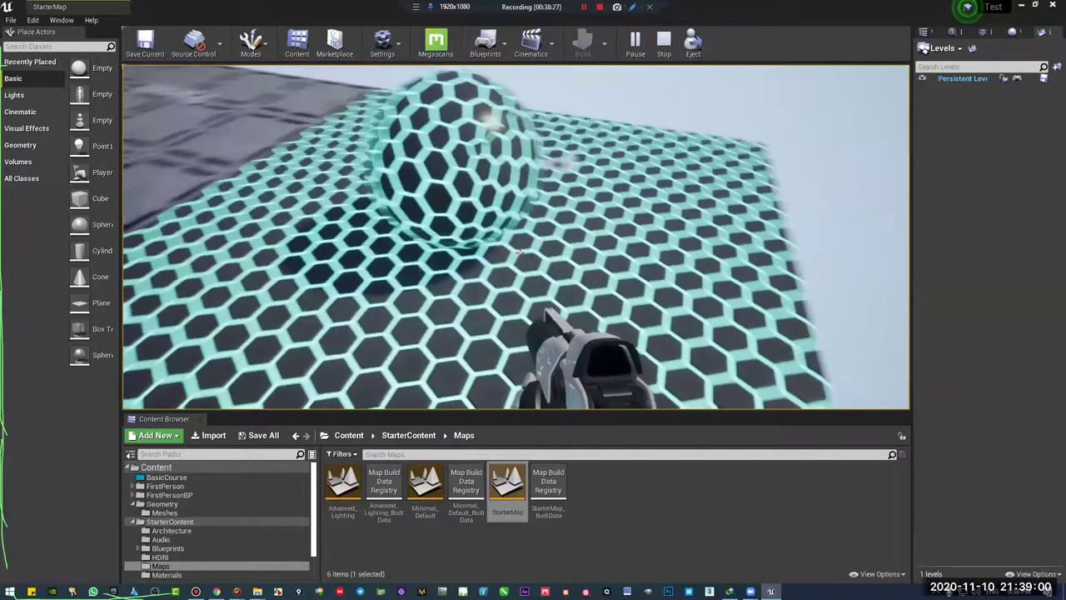
key("w")
key("space")
key("s")
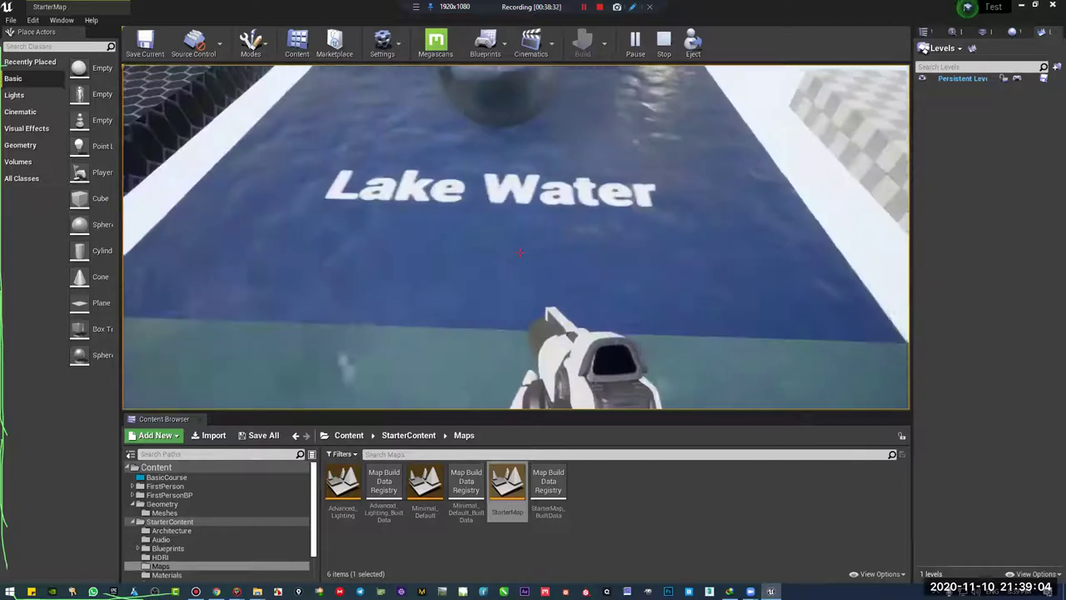
key("a")
key("a")
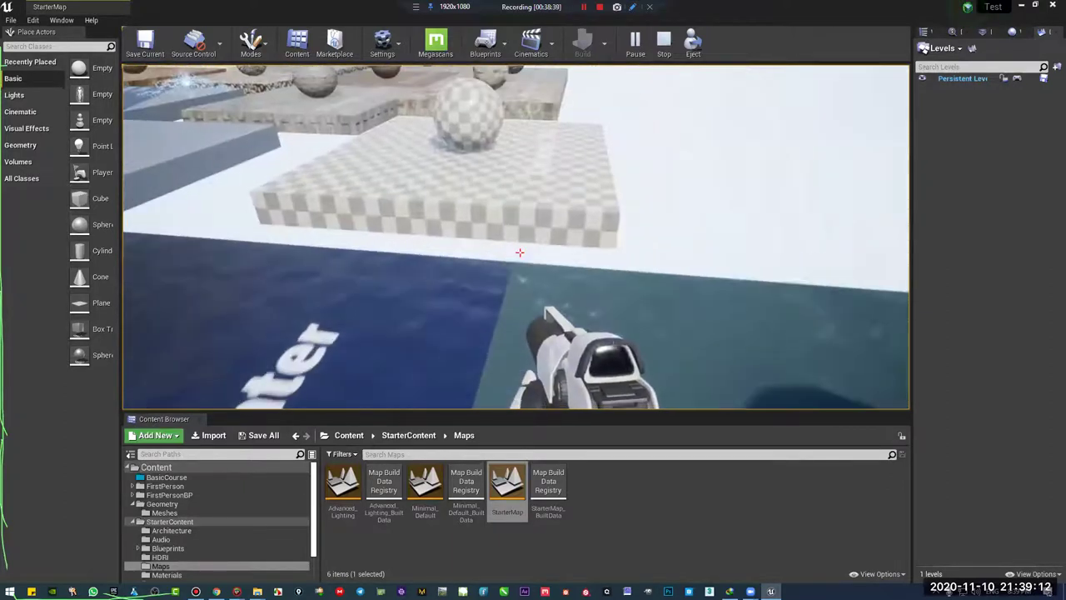
Jump across to the checkered tile slab and walk on to the beveled clay brick to examine their spheres
key("w")
key("space")
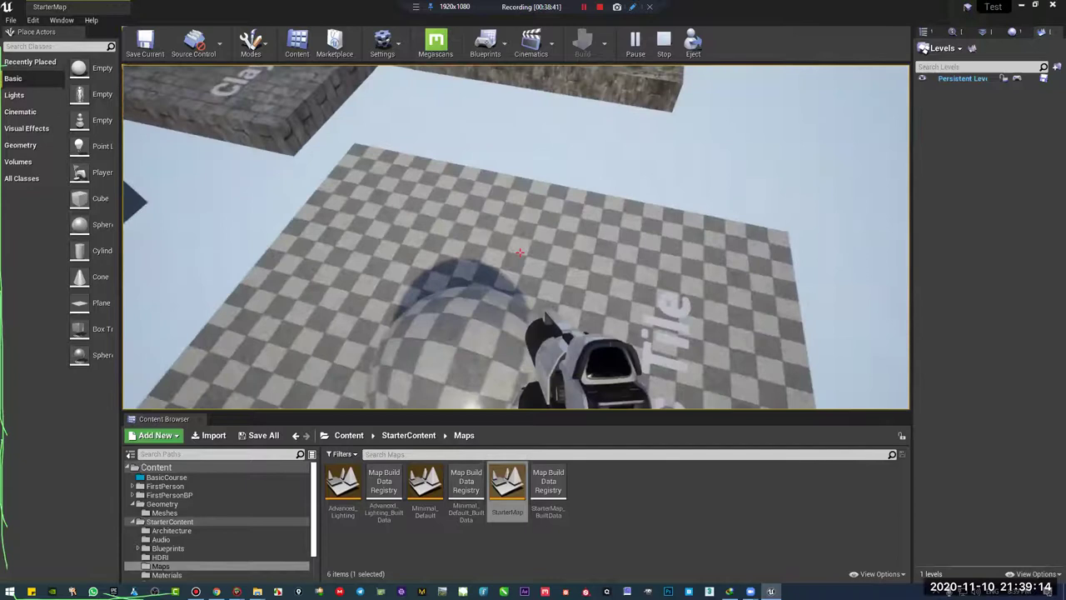
key("w")
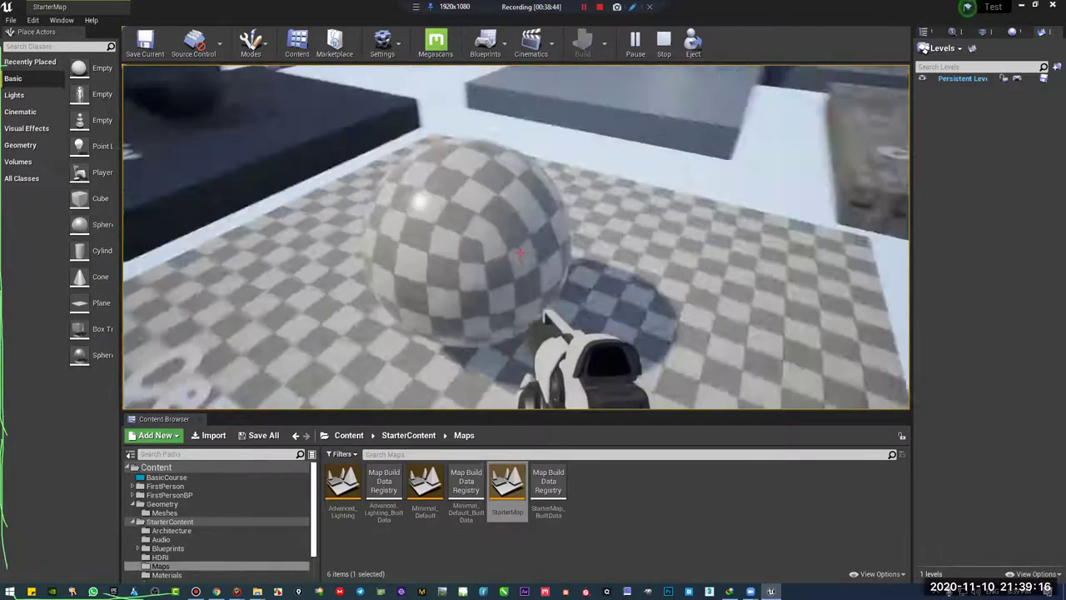
key("w")
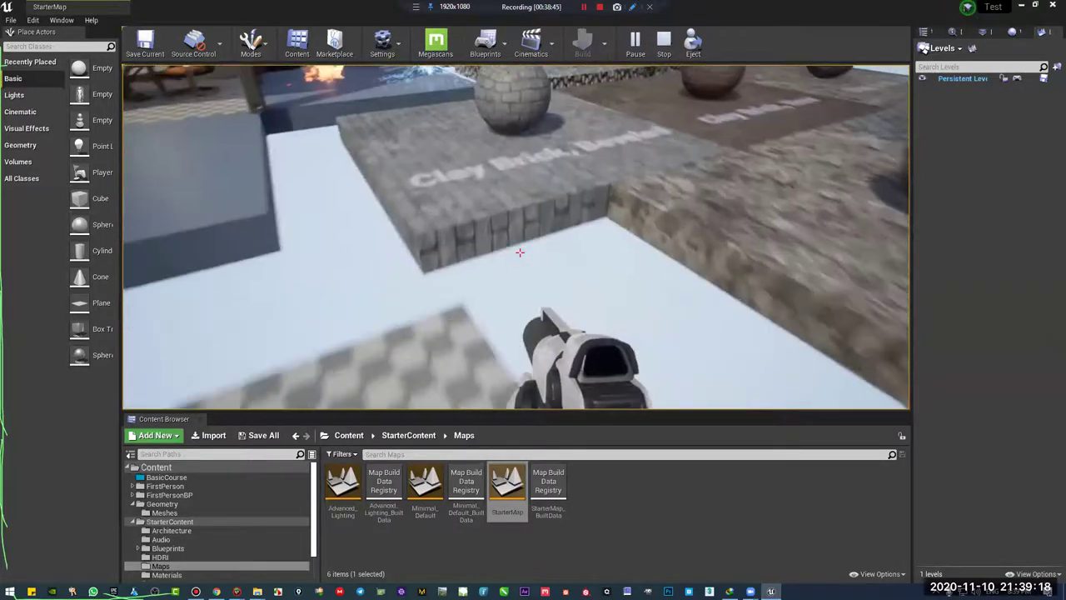
key("w")
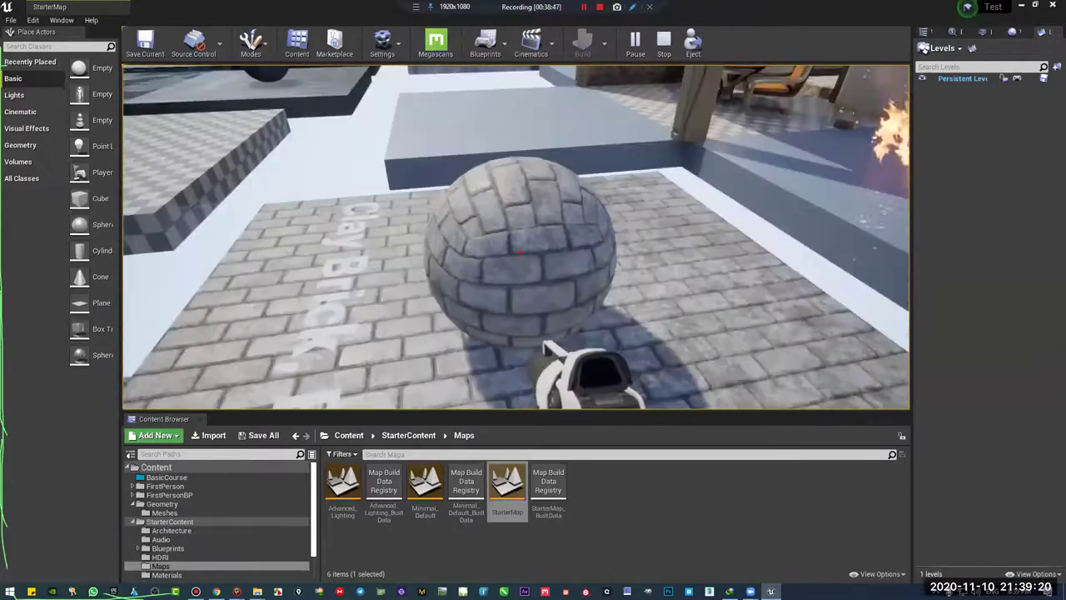
Walk over the remaining clay brick and cobblestone samples, and end the play session
key("a")
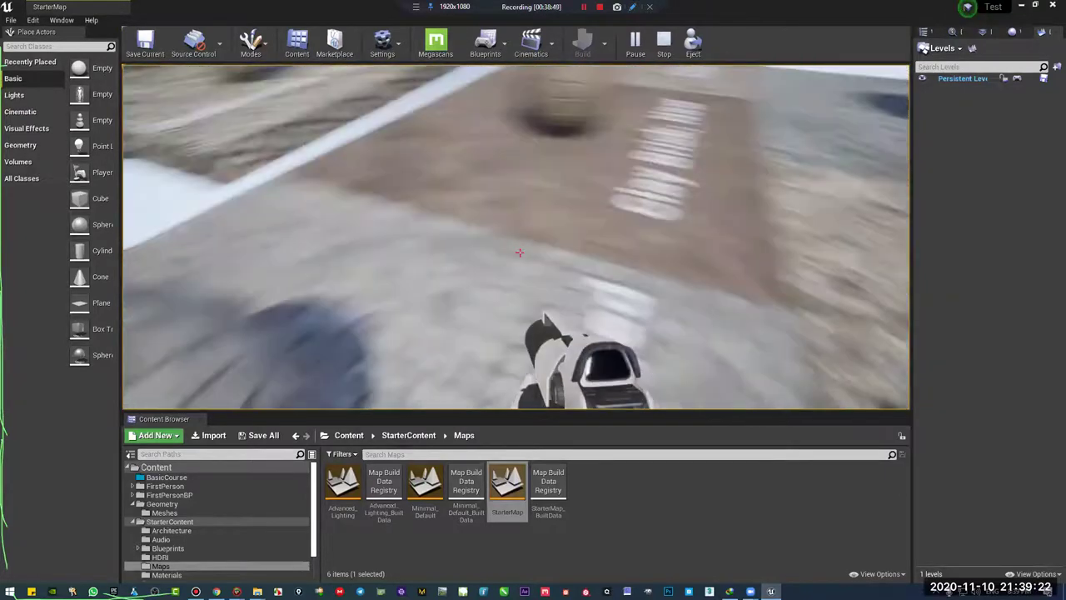
key("w")
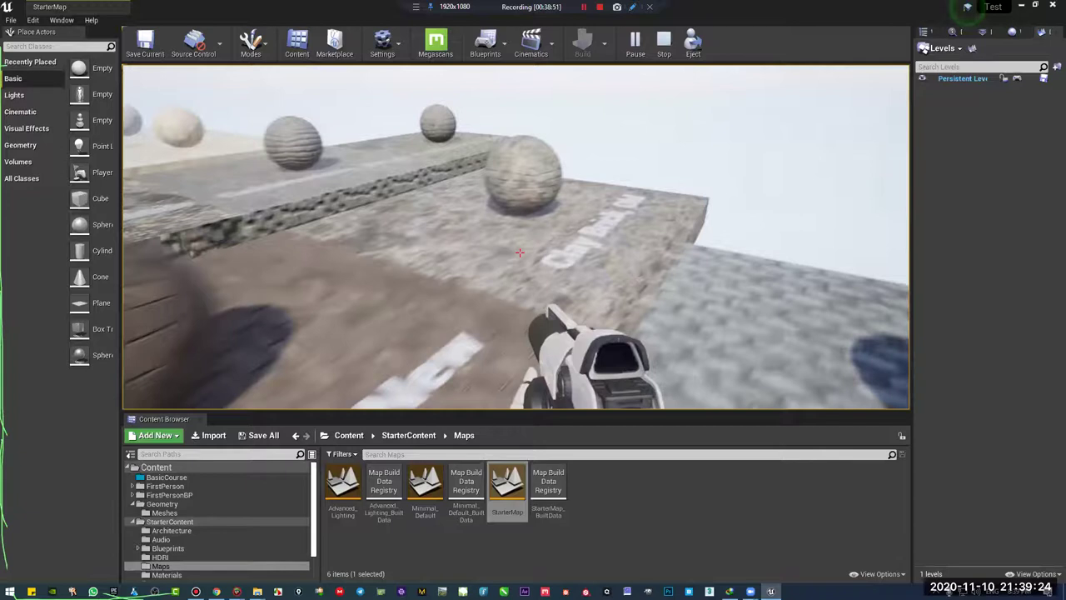
key("w")
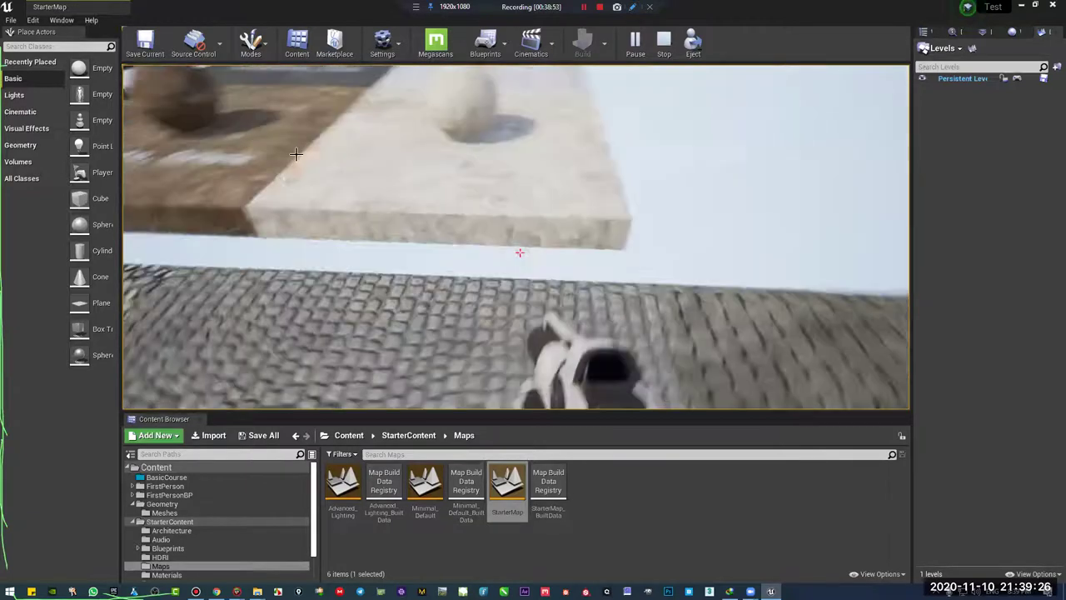
key("d")
key("Escape")
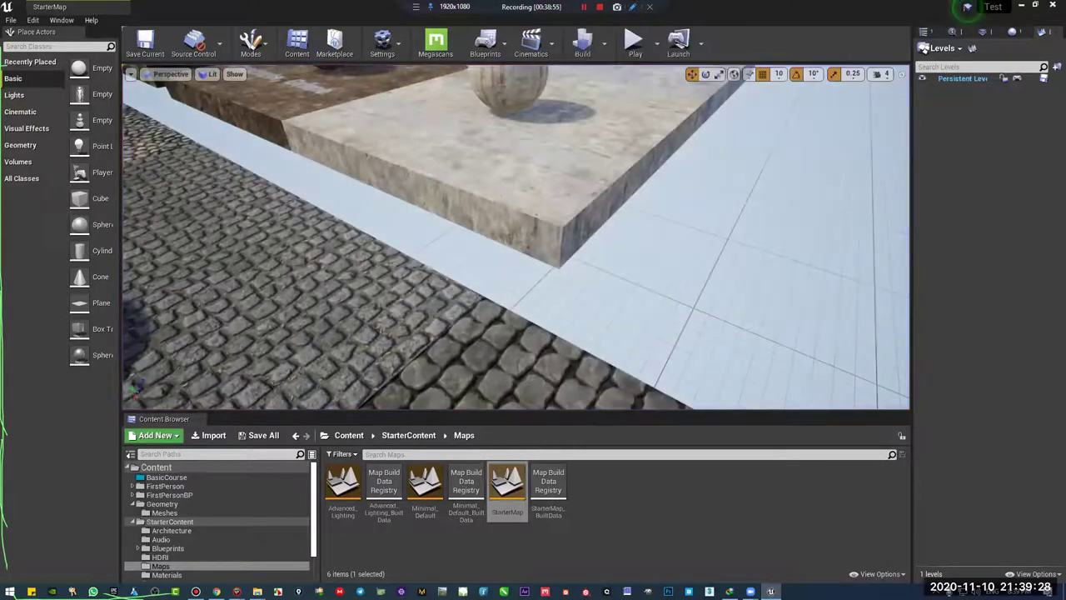
Fly over the stone brick and clay brick samples to examine their labelled materials in the viewport
right_click_drag(516, 236, 515, 187)
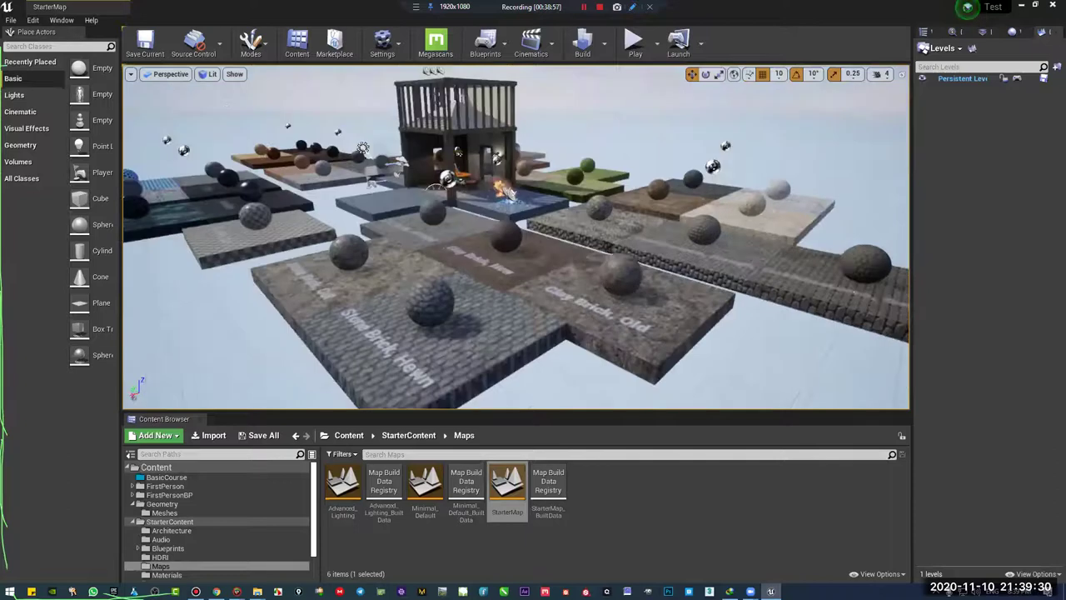
scroll(517, 236, "up", 3)
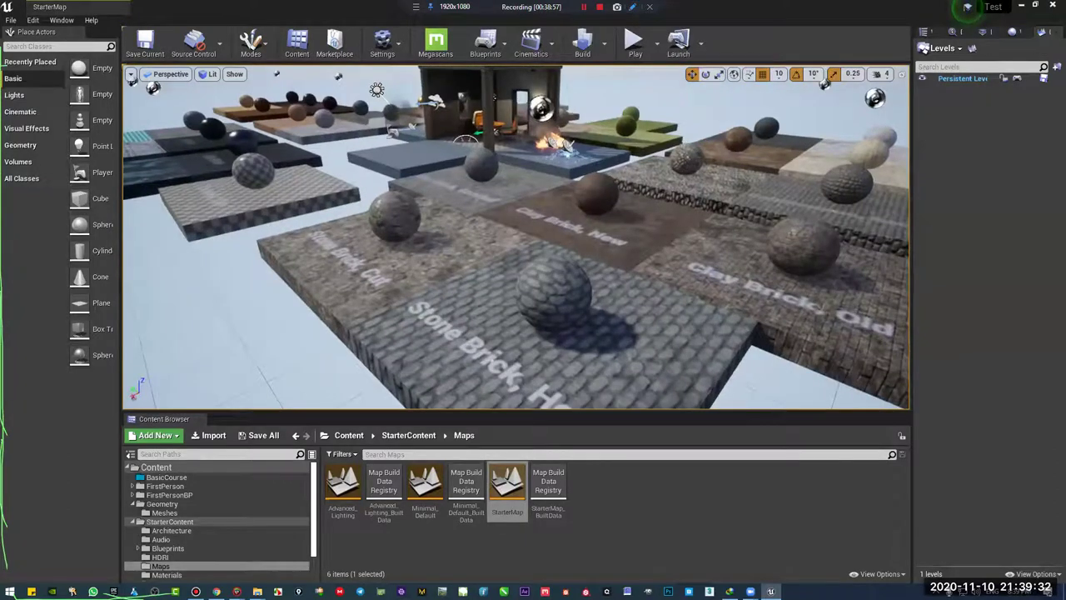
scroll(517, 237, "up", 3)
mouse_move(634, 282)
right_mouse_down()
mouse_move(583, 281)
mouse_move(634, 281)
right_mouse_up()
scroll(633, 284, "up", 3)
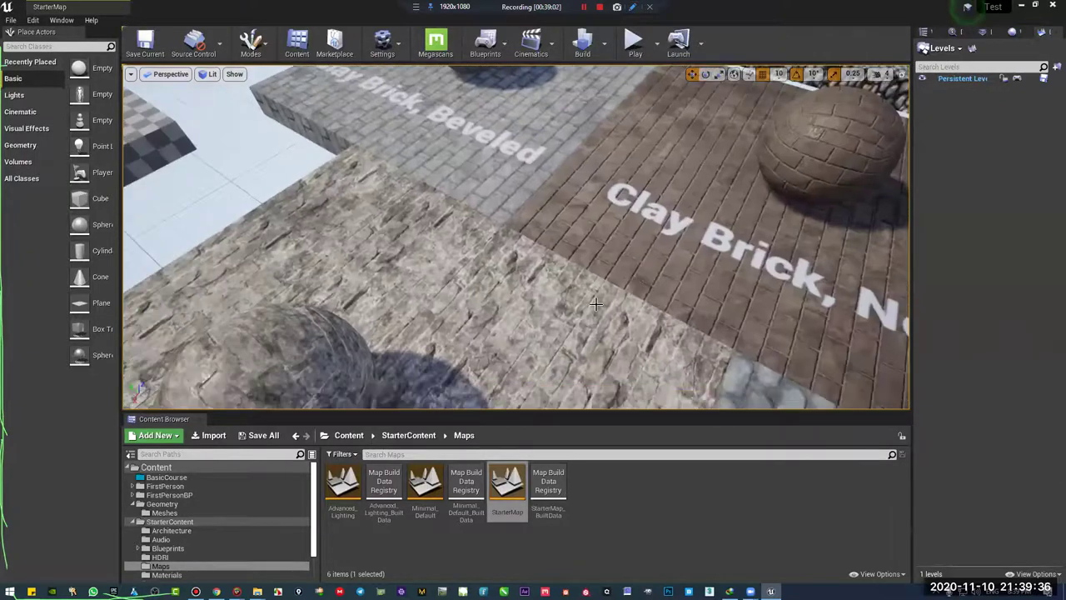
scroll(620, 302, "up", 2)
scroll(610, 317, "up", 2)
scroll(611, 318, "down", 2)
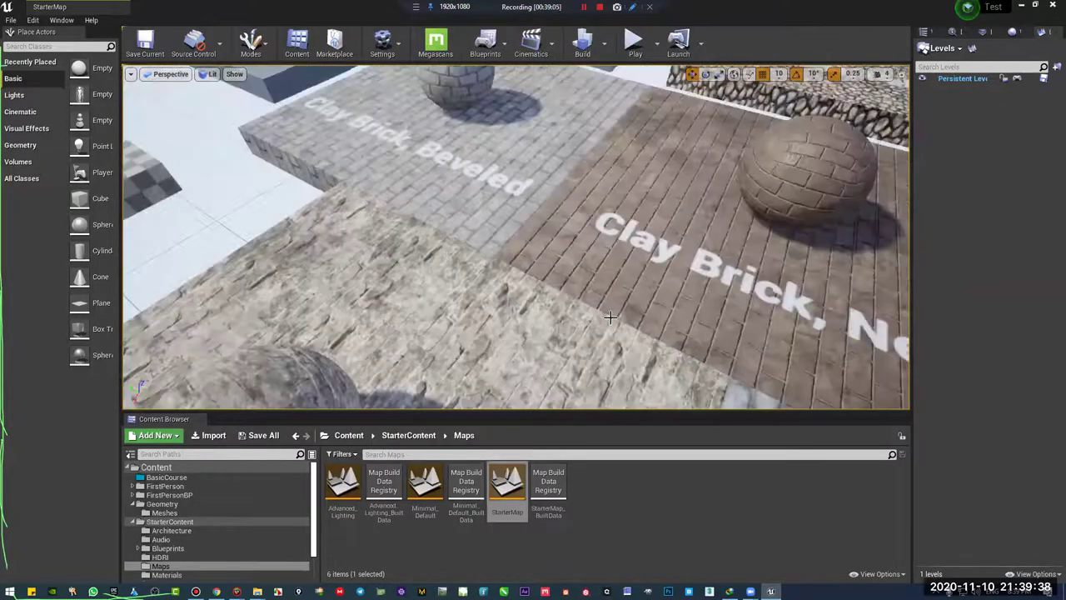
scroll(611, 317, "down", 2)
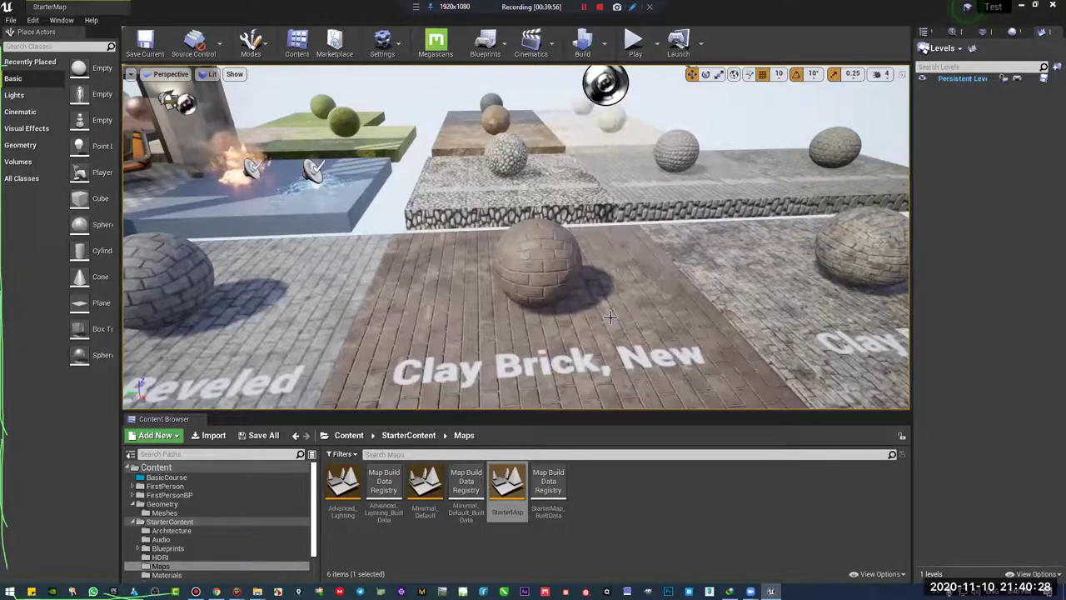
right_click_drag(585, 252, 125, 515)
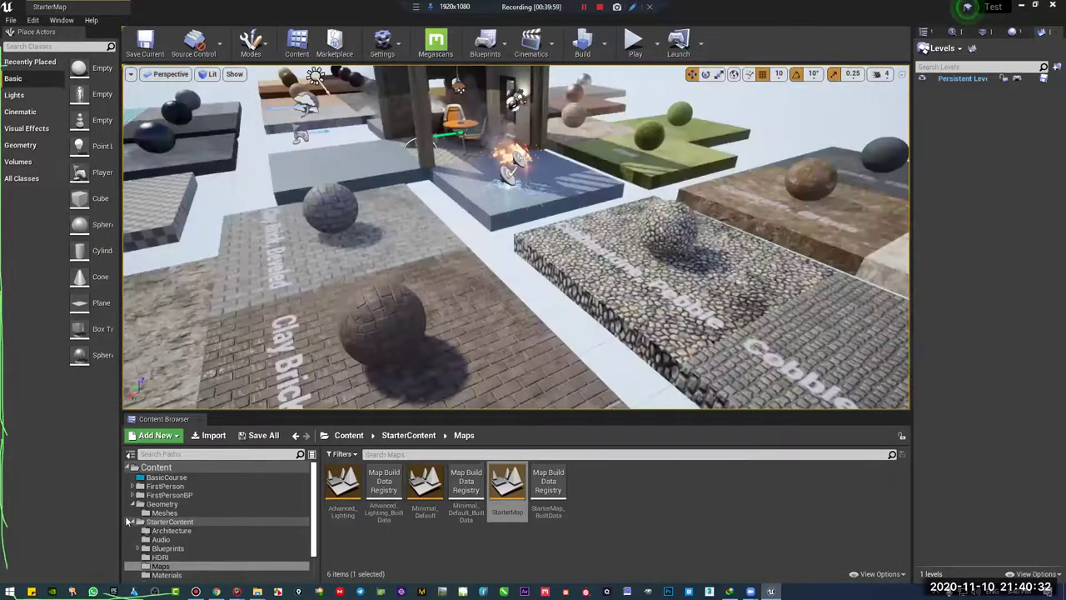
Look through the levels in the StarterContent Maps folder, including Minimal_Default and Advanced_Lighting
scroll(215, 535, "down", 1)
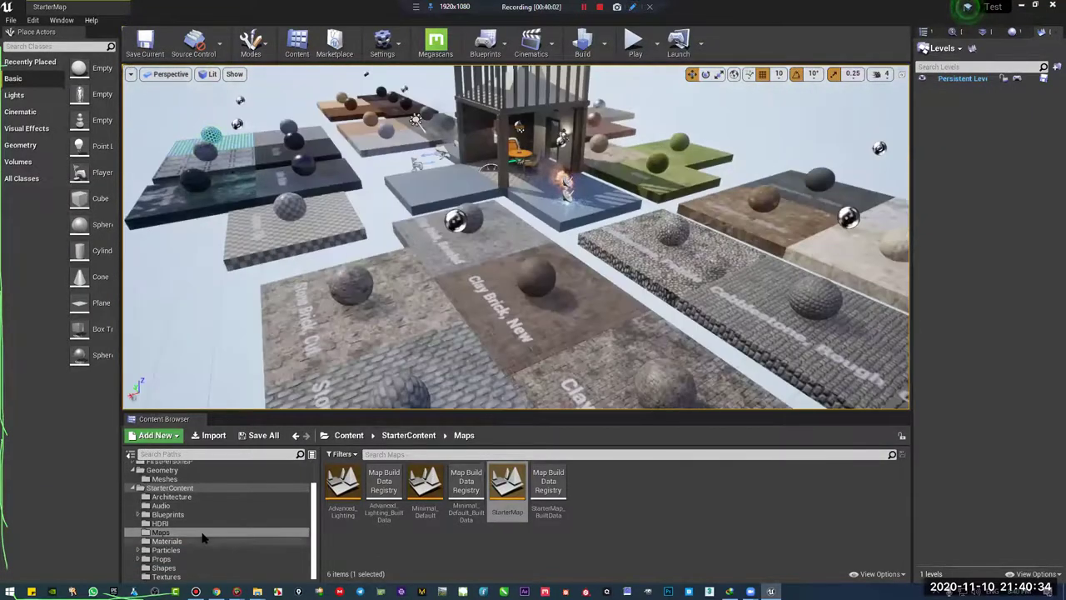
left_click(423, 494)
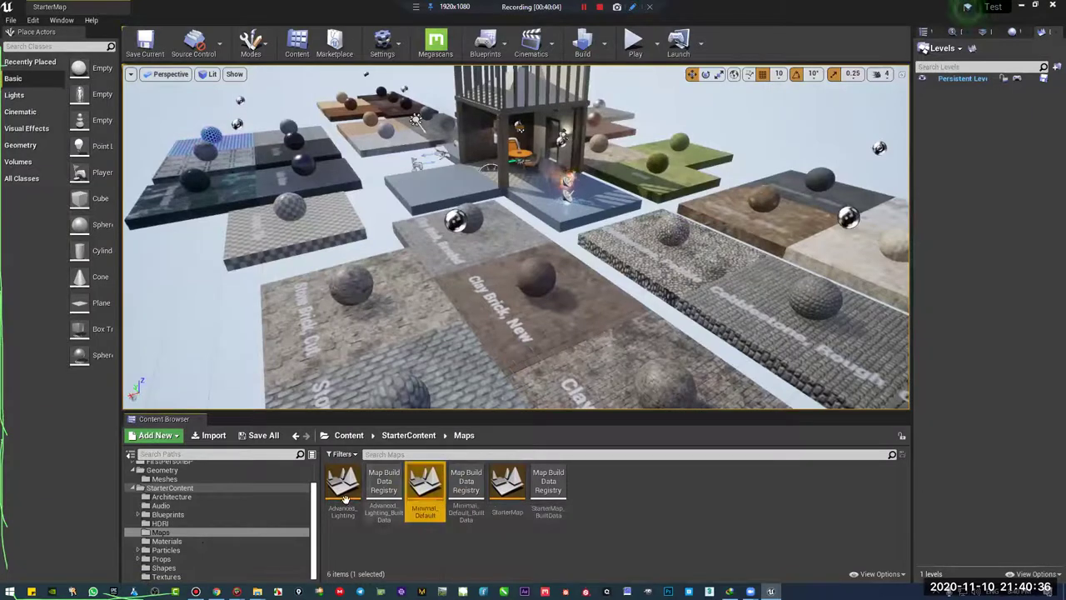
left_click(344, 493)
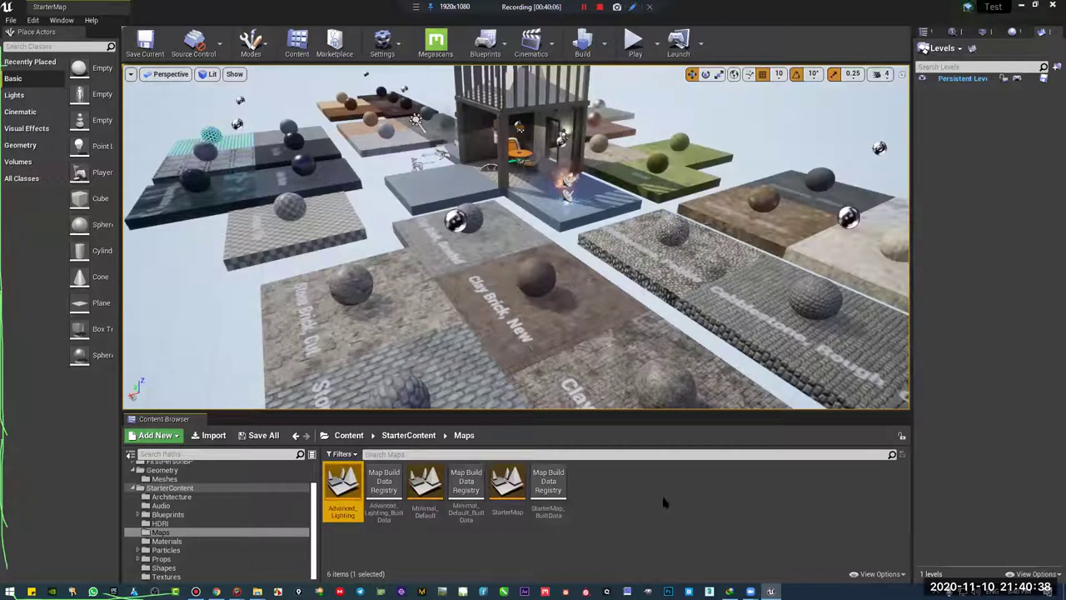
left_click(214, 545)
left_click(160, 532)
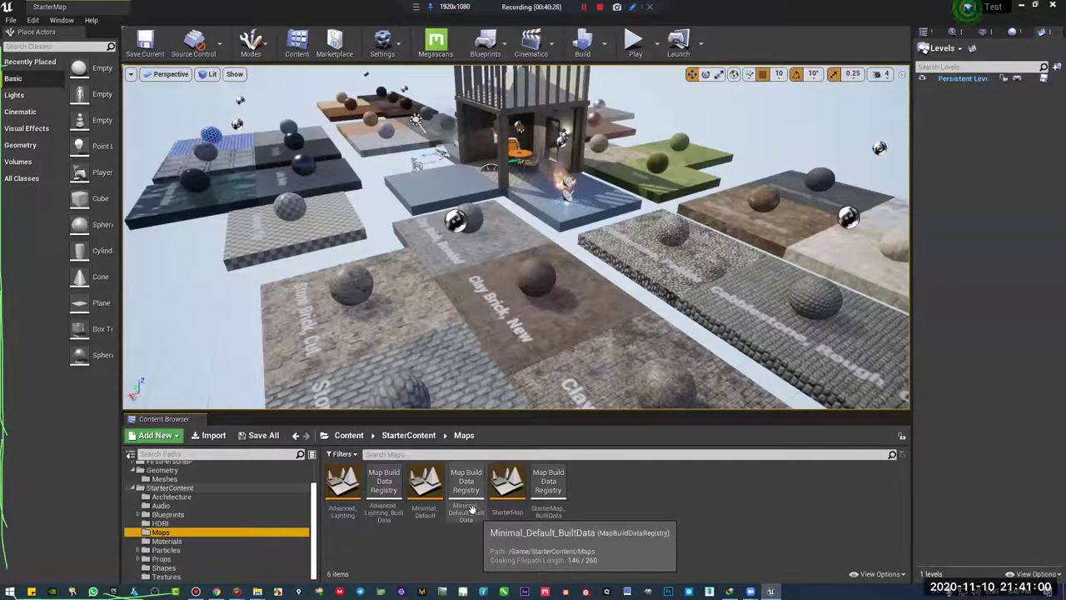
Open the StarterContent Materials folder and duplicate the Ocean Water sample into the empty area beside it
left_click(171, 540)
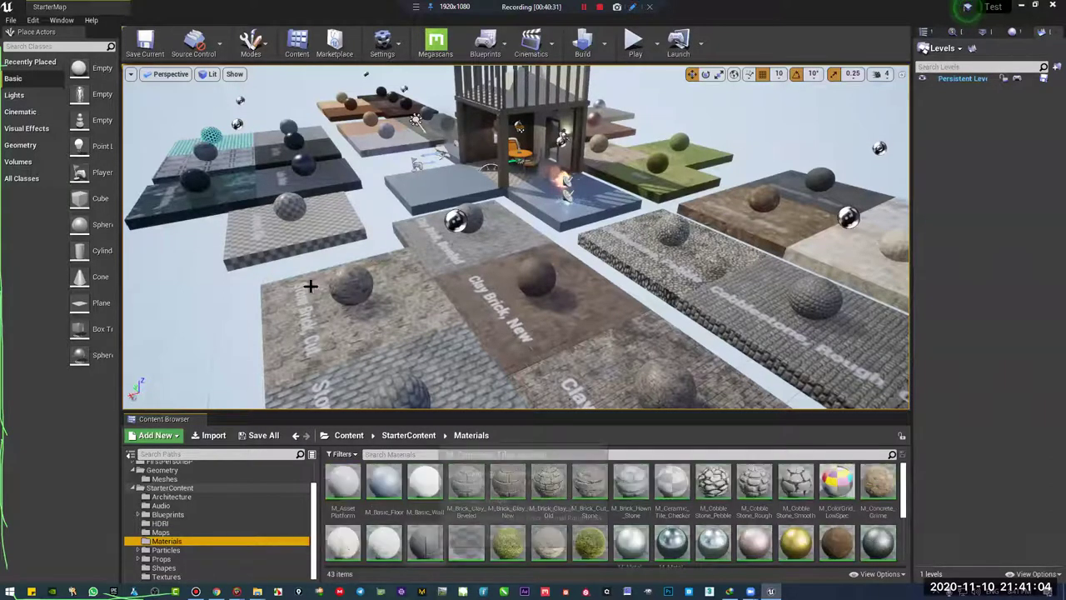
right_click_drag(531, 155, 667, 170)
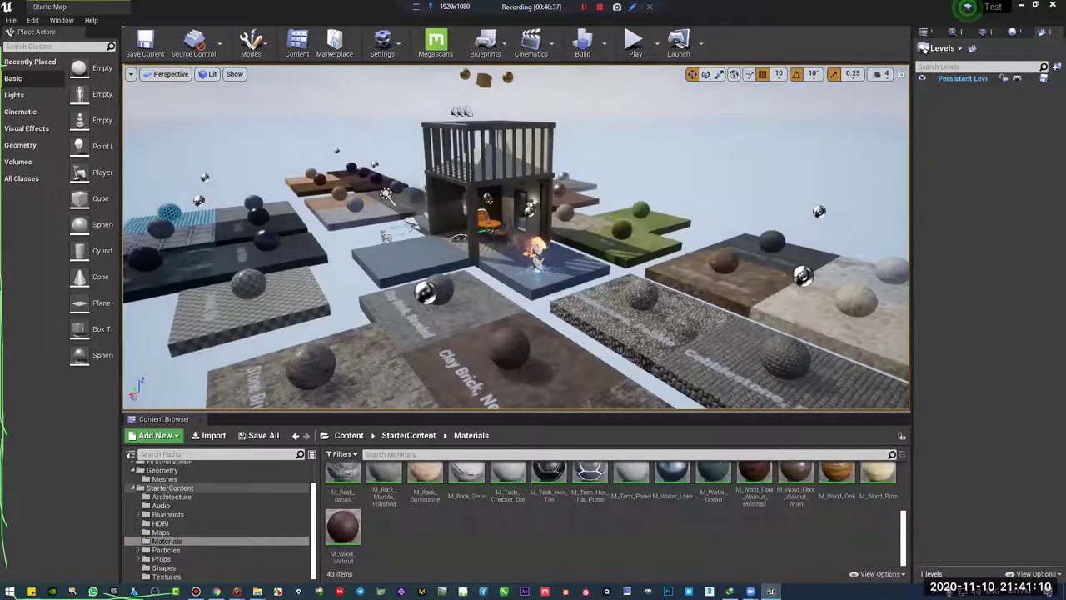
right_click_drag(633, 316, 551, 338)
scroll(553, 288, "up", 4)
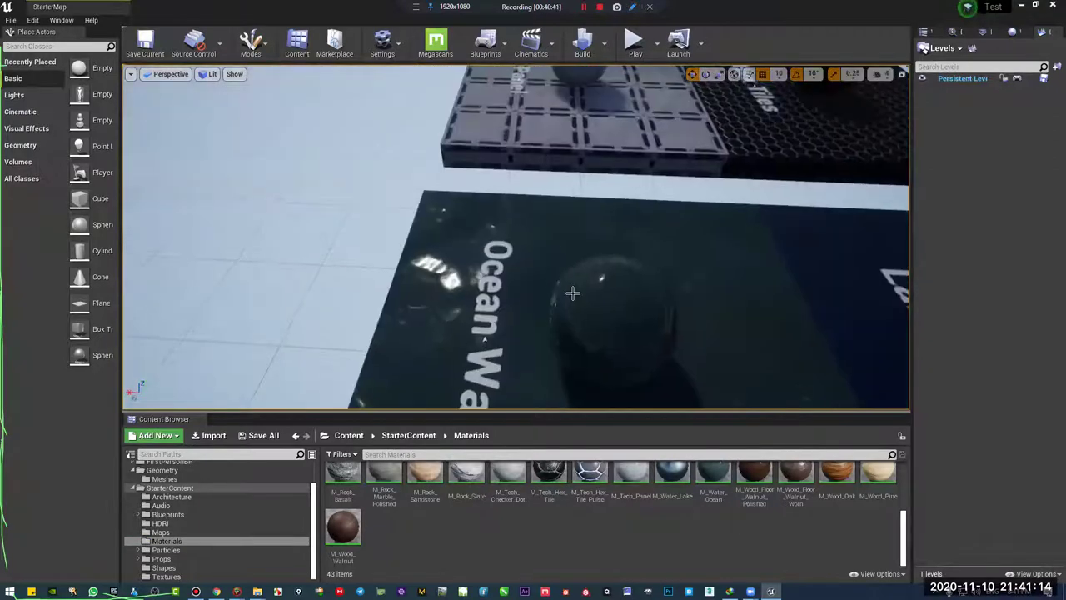
scroll(616, 358, "down", 4)
left_click(616, 358)
left_click_drag(623, 365, 234, 345, "alt")
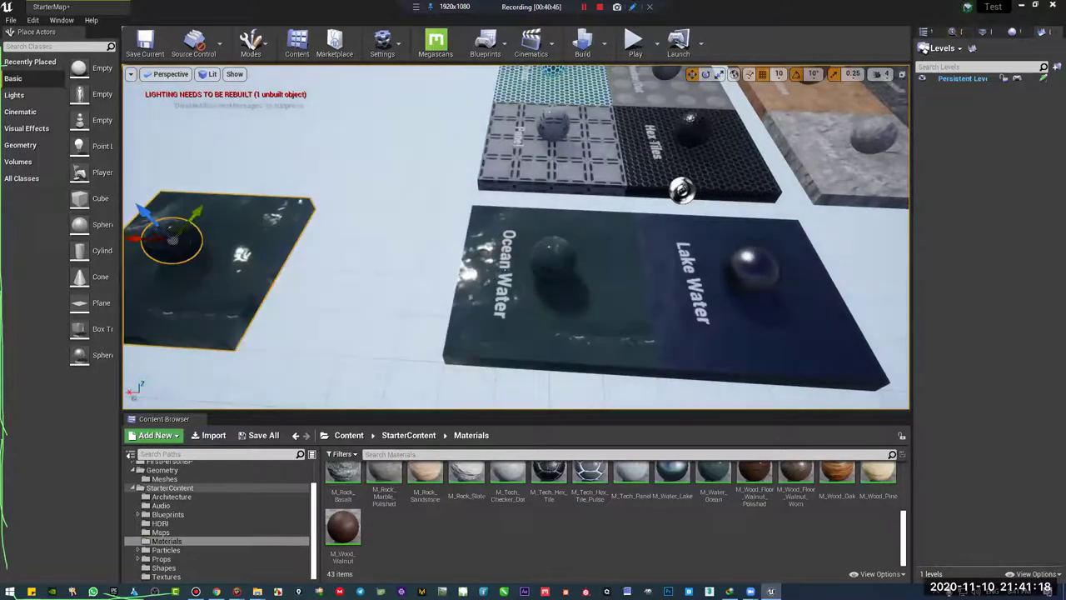
Apply M_Wood_Walnut to the duplicated water sample and inspect the wooden slab and sphere up close
right_click_drag(459, 375, 342, 545)
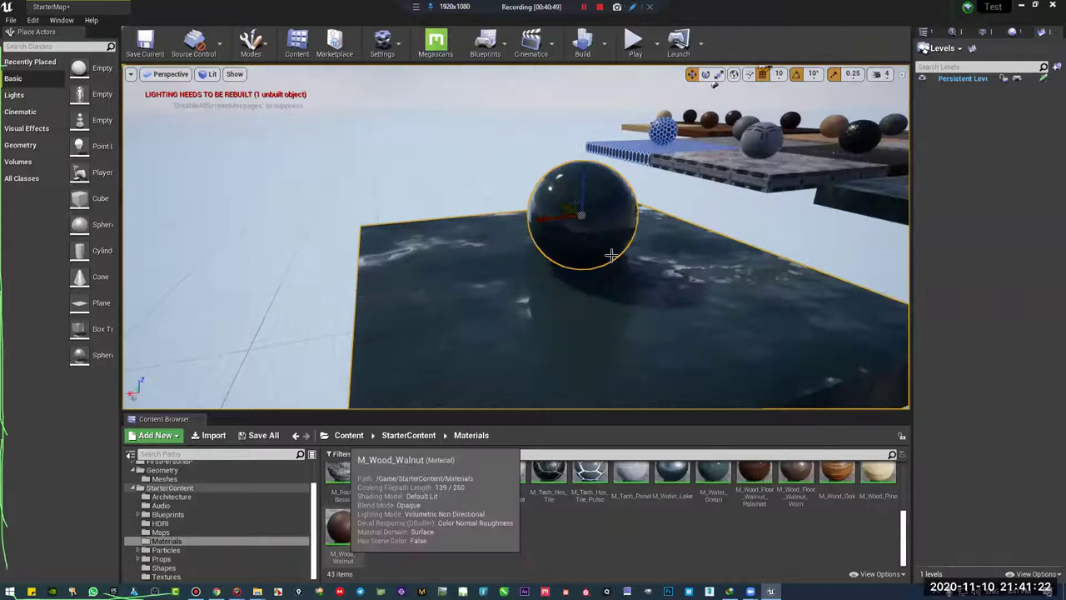
left_click_drag(359, 467, 574, 233)
left_click_drag(342, 529, 469, 347)
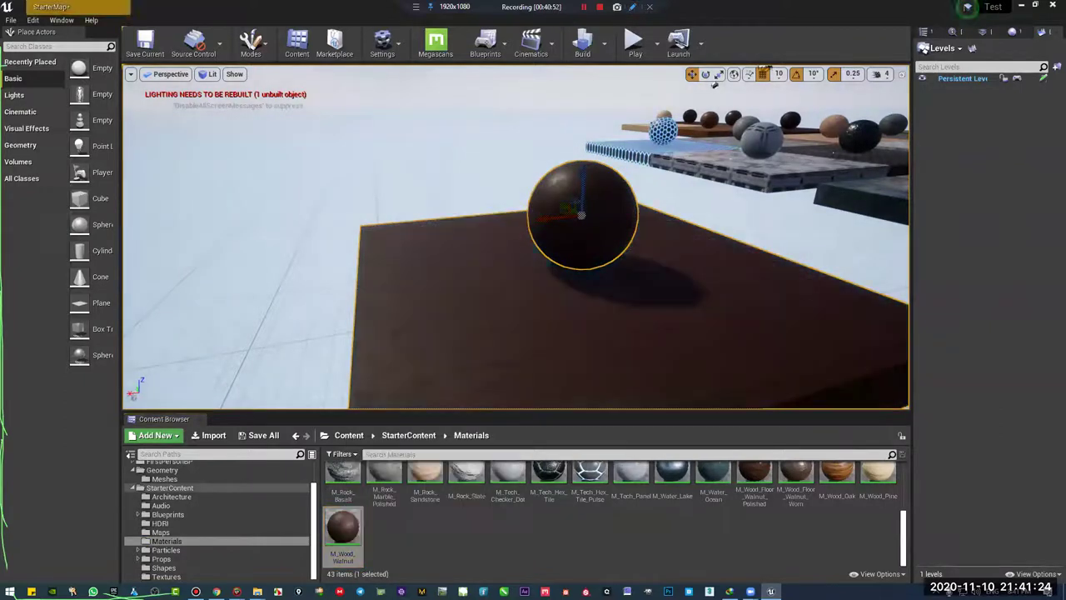
right_click_drag(469, 348, 350, 341)
right_click_drag(610, 352, 733, 479)
key("f")
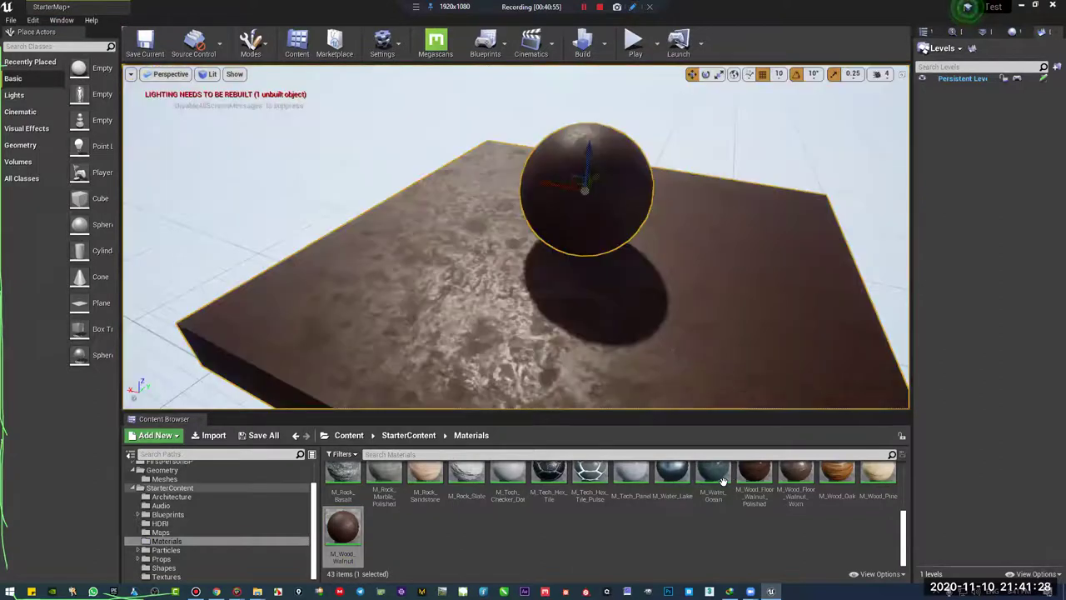
Apply M_Water_Ocean to the slab and sphere of the duplicated sample
left_click_drag(714, 473, 655, 326)
left_click_drag(714, 473, 604, 208)
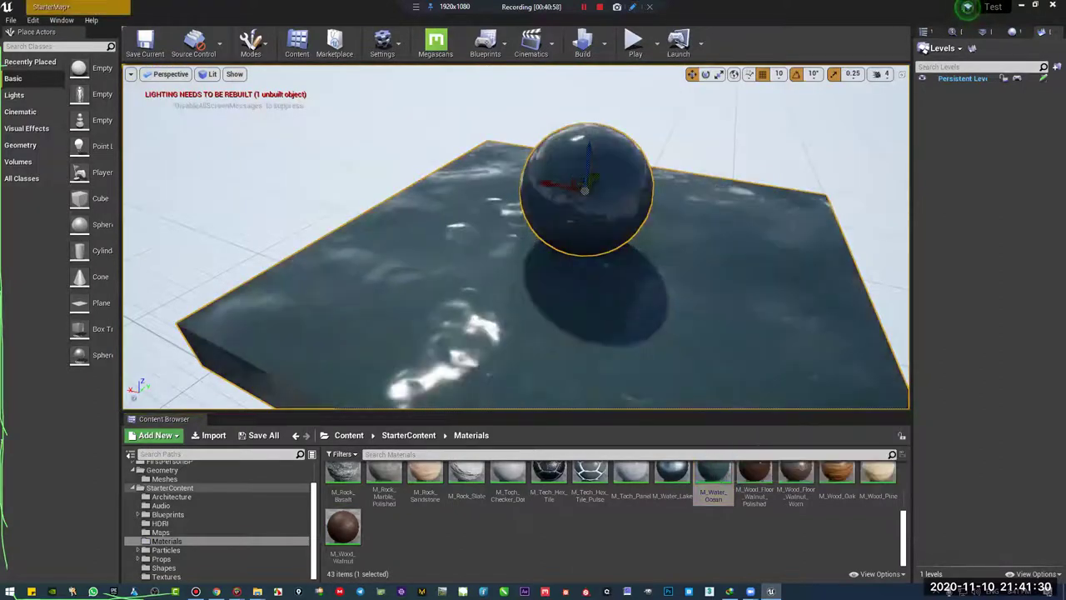
mouse_move(642, 335)
right_mouse_down()
mouse_move(680, 334)
mouse_move(642, 335)
right_mouse_up()
key("1")
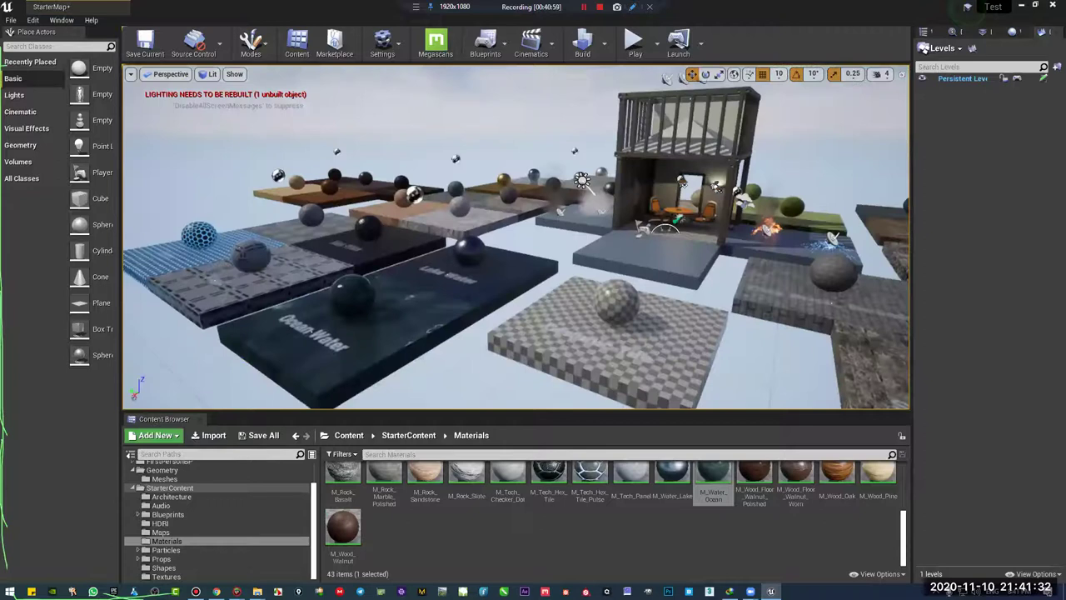
Open the Particles folder, place P_Steam_Lit on the Ocean Water slab and view the steam up close
key("2")
right_click_drag(525, 311, 526, 358)
left_click(166, 549)
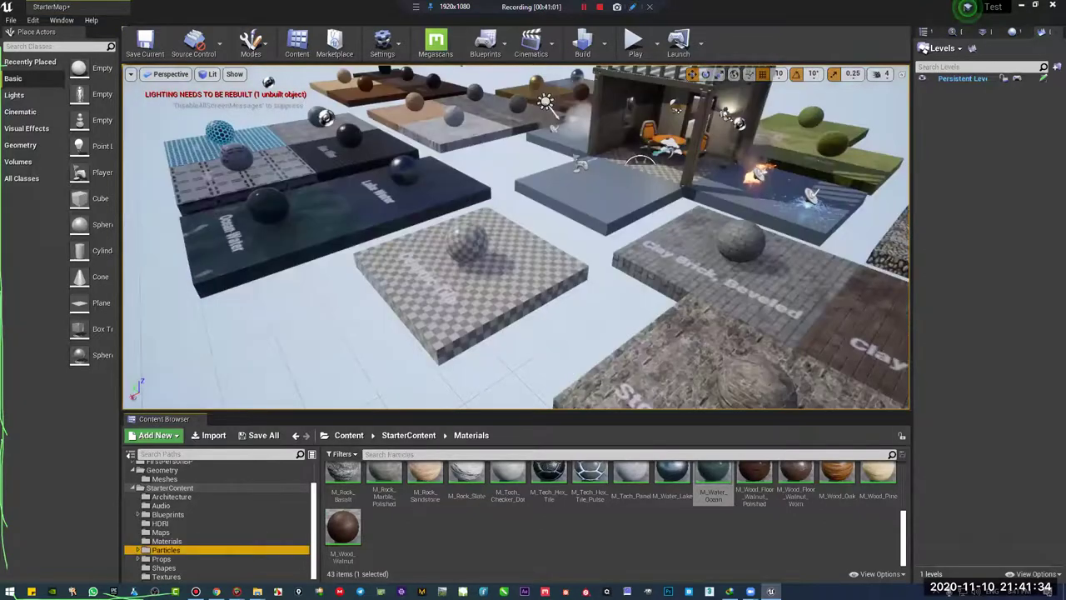
right_click_drag(526, 311, 468, 311)
left_click_drag(468, 311, 325, 98)
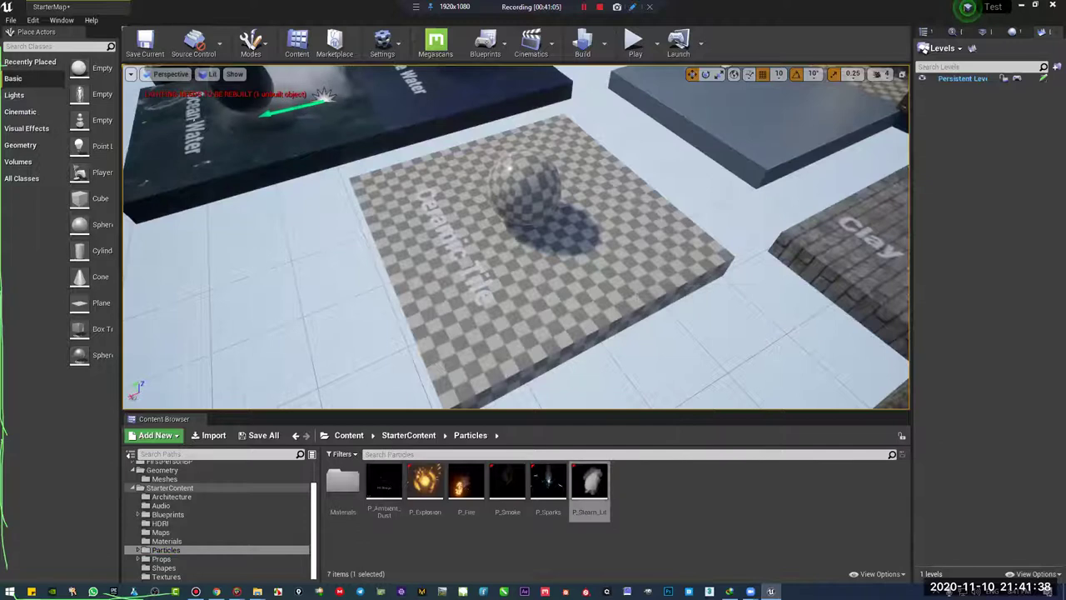
key("f")
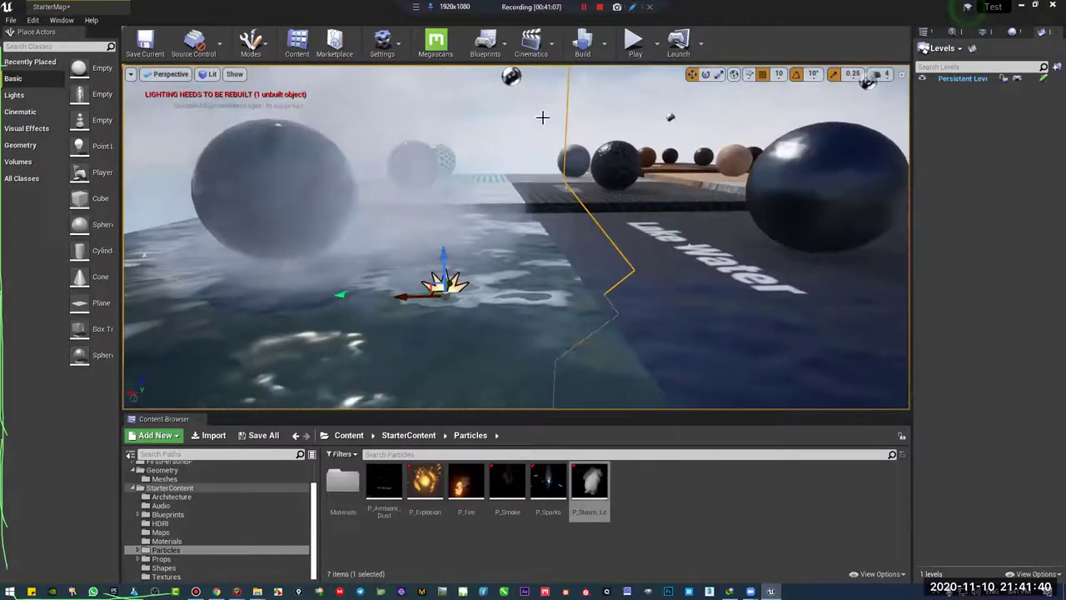
key("Escape")
mouse_move(571, 201)
right_mouse_down()
mouse_move(533, 150)
mouse_move(533, 179)
mouse_move(571, 201)
right_mouse_up()
left_click_drag(571, 201, 571, 201, "alt")
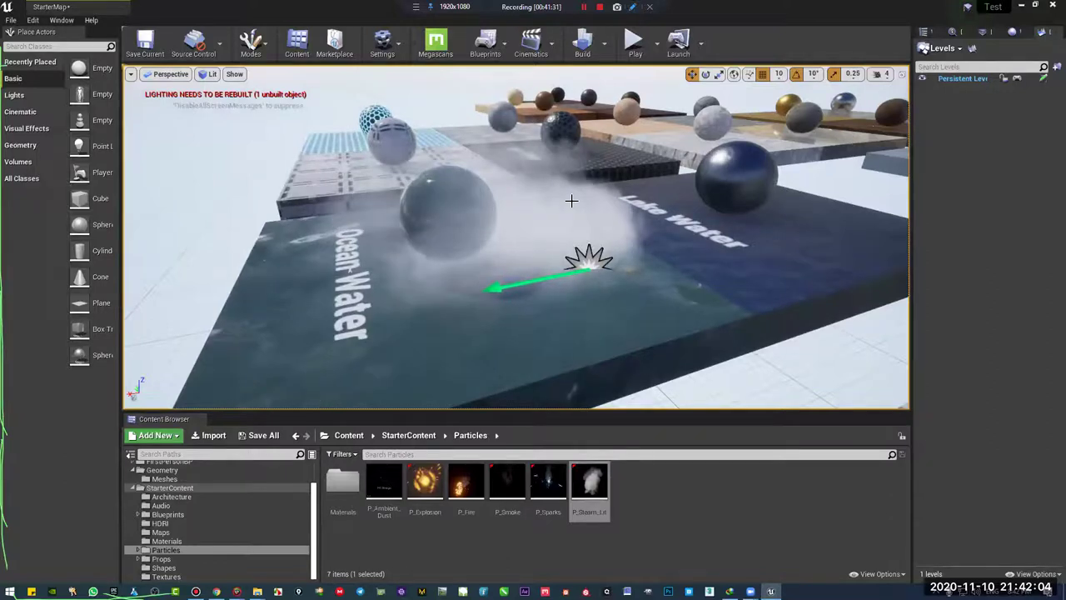
Place P_Sparks, P_Smoke, P_Fire, P_Explosion and P_Ambient_Dust across the Ocean Water and Lake Water slabs
left_click_drag(548, 483, 313, 310)
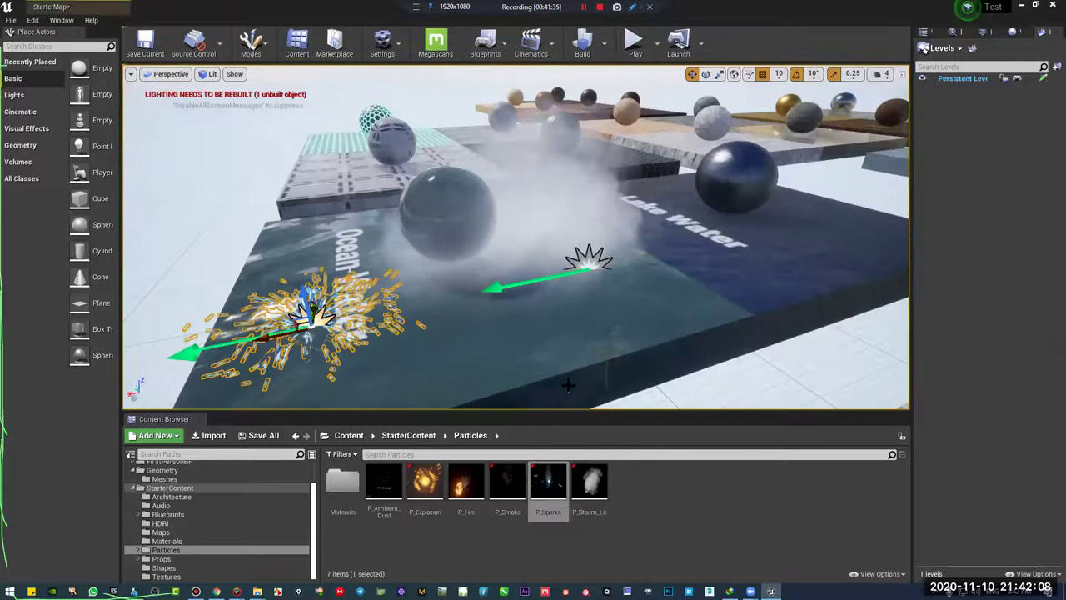
left_click_drag(501, 487, 499, 367)
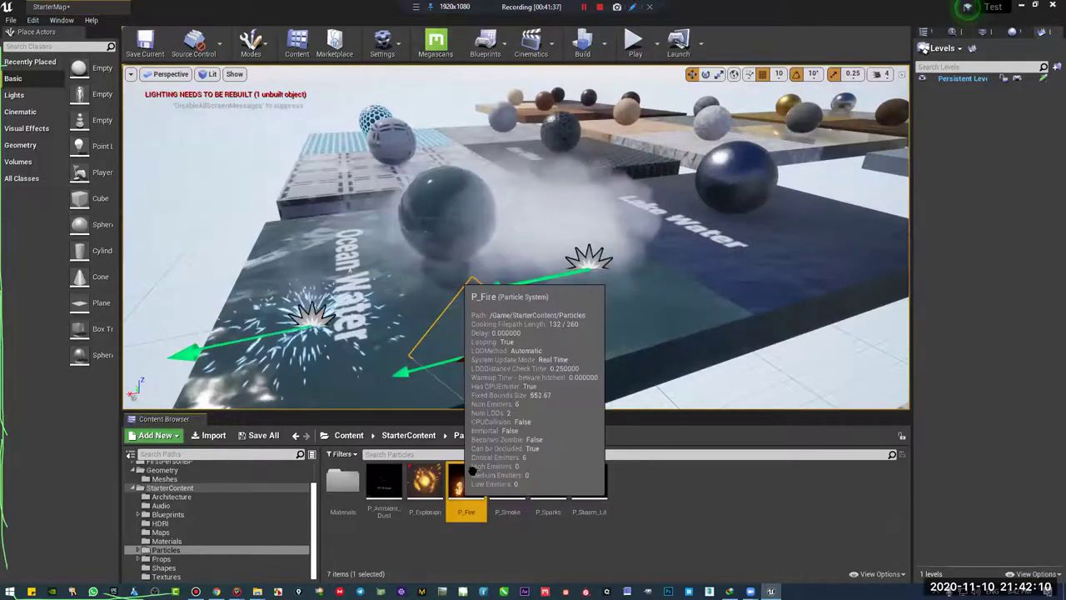
left_click_drag(466, 487, 722, 243)
left_click_drag(425, 488, 830, 288)
right_click_drag(830, 288, 501, 292)
left_click_drag(384, 482, 500, 288)
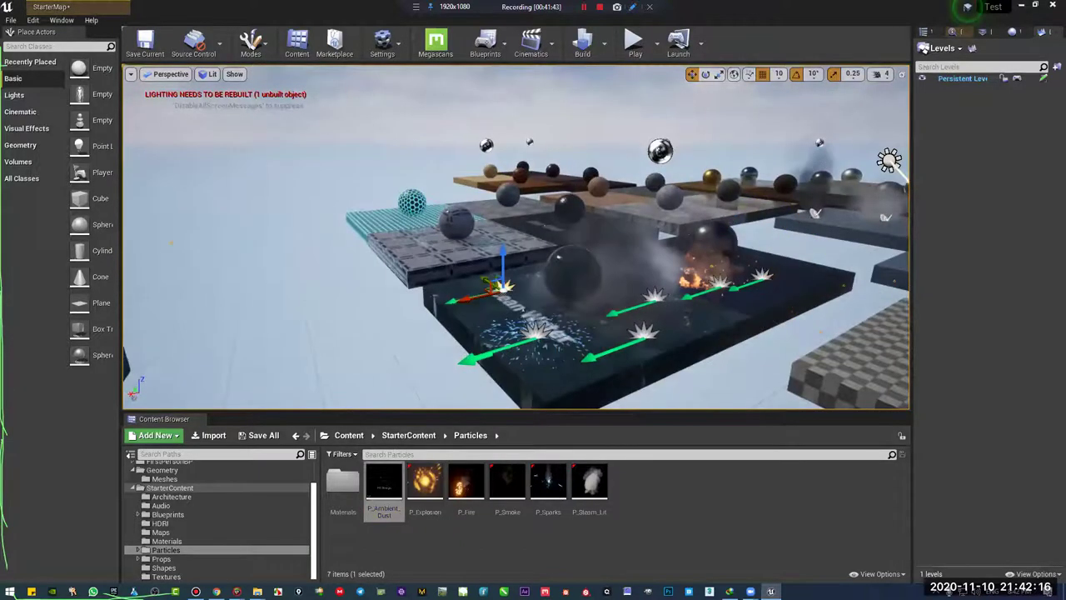
Enlarge the Content Browser and open the StarterContent Props folder
right_click_drag(324, 314, 307, 409)
left_click_drag(308, 409, 455, 319)
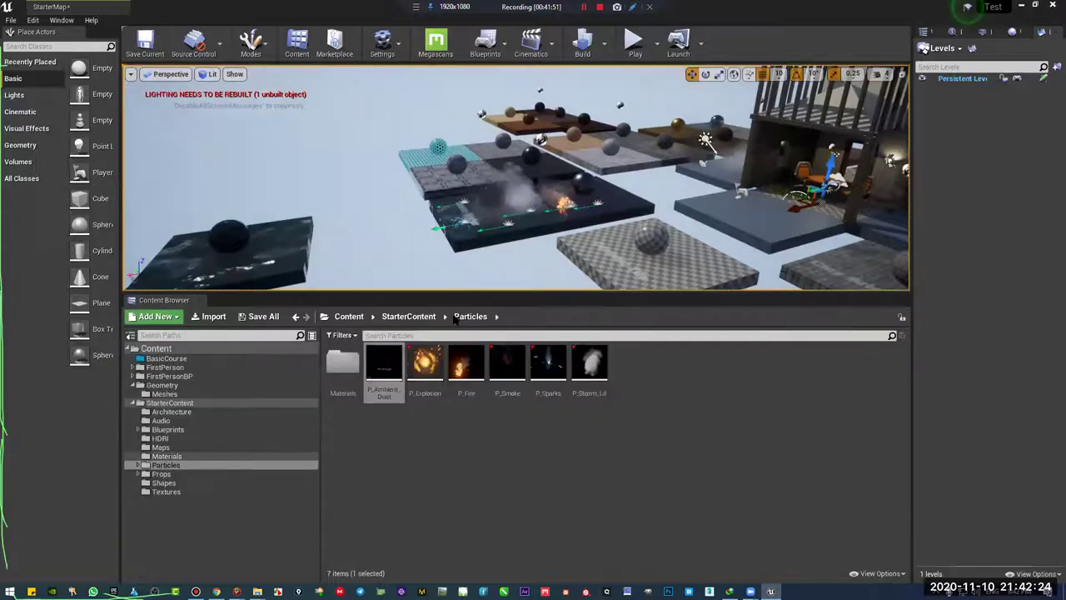
left_click(161, 474)
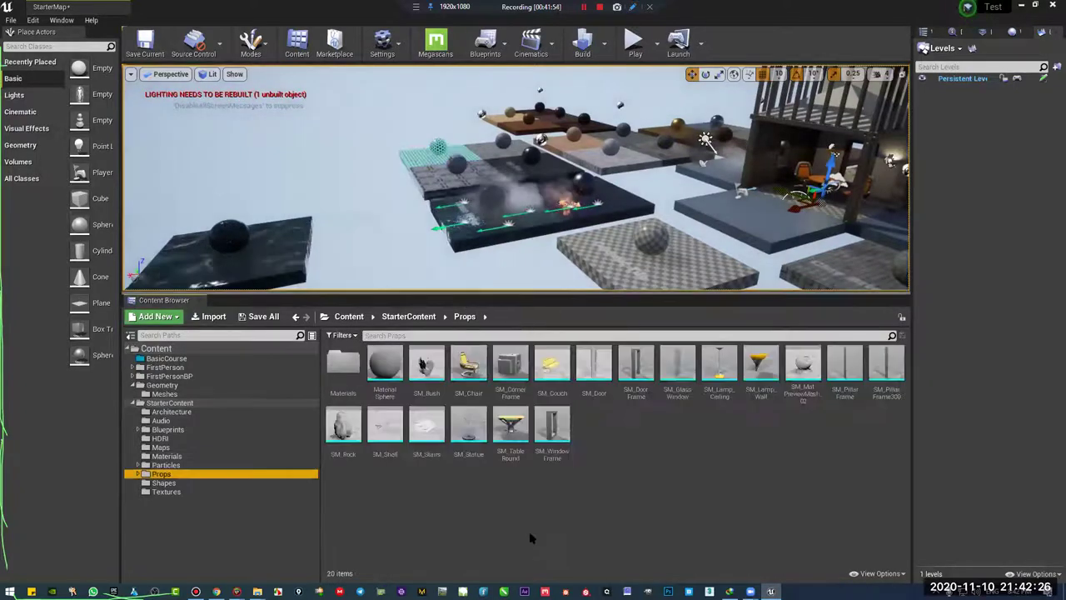
Place the SM_TableRound, SM_Lamp_Wall and SM_MatPreviewMesh_02 props on the Ceramic Tile sample
left_click(510, 466)
left_click_drag(511, 467, 644, 284)
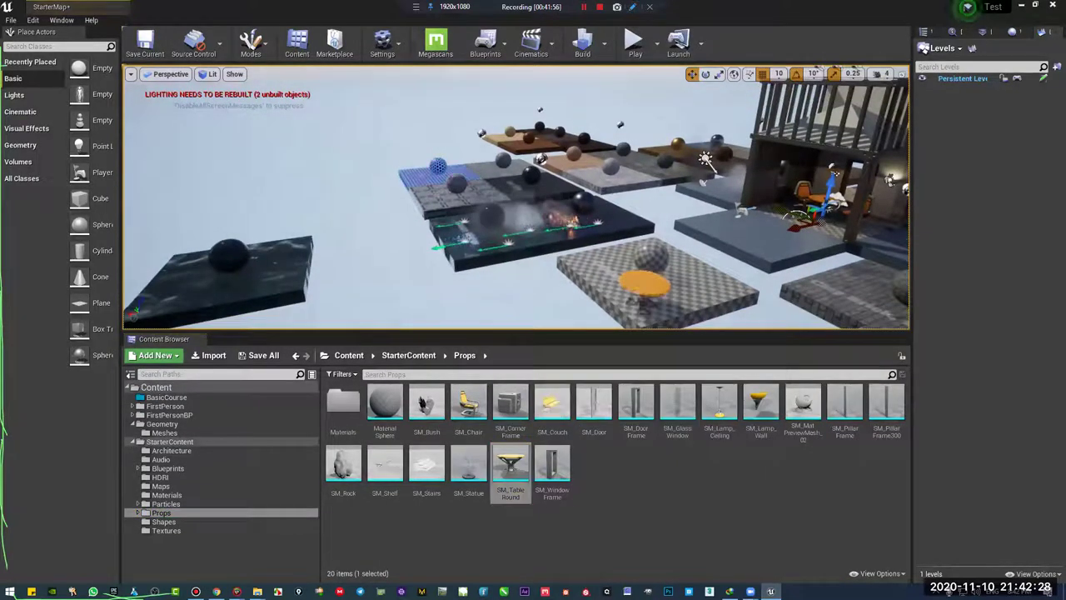
key("f")
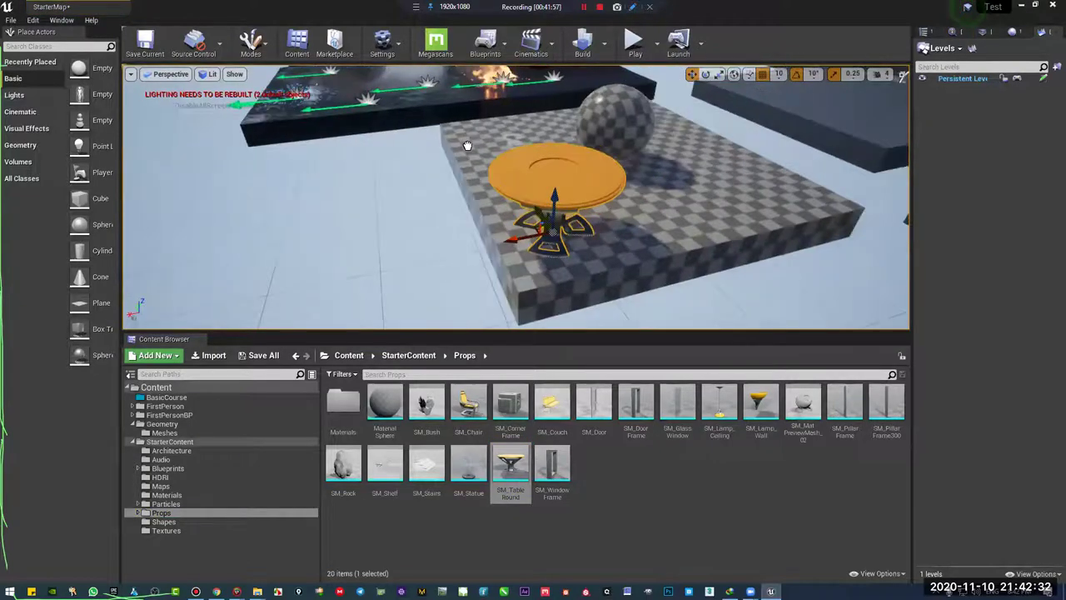
left_click(776, 396)
right_click_drag(506, 183, 562, 182)
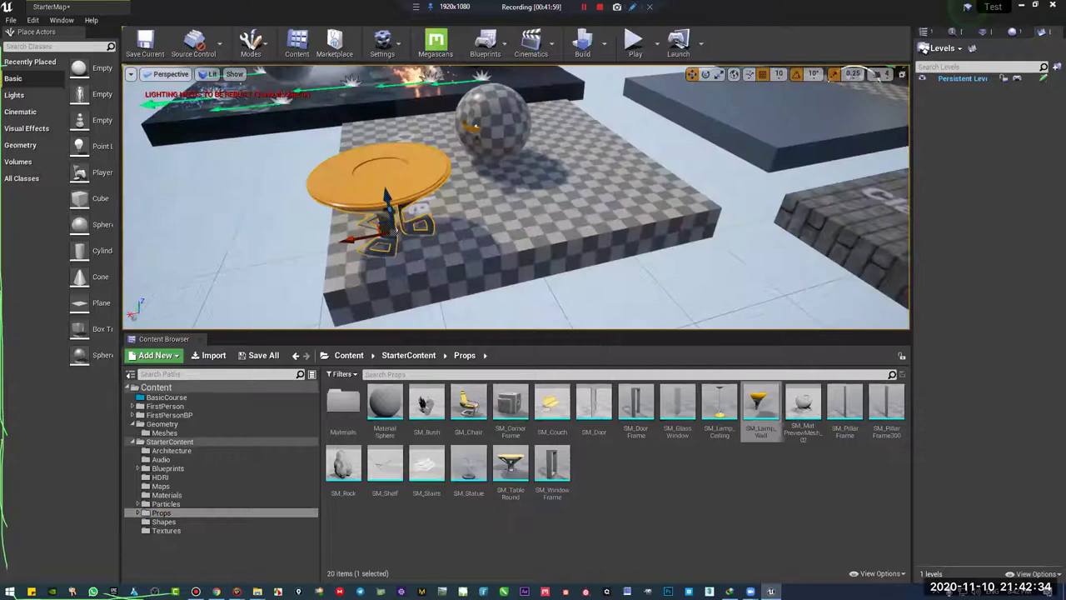
left_click_drag(476, 126, 463, 137)
left_click_drag(803, 404, 599, 225)
right_click_drag(599, 225, 533, 183)
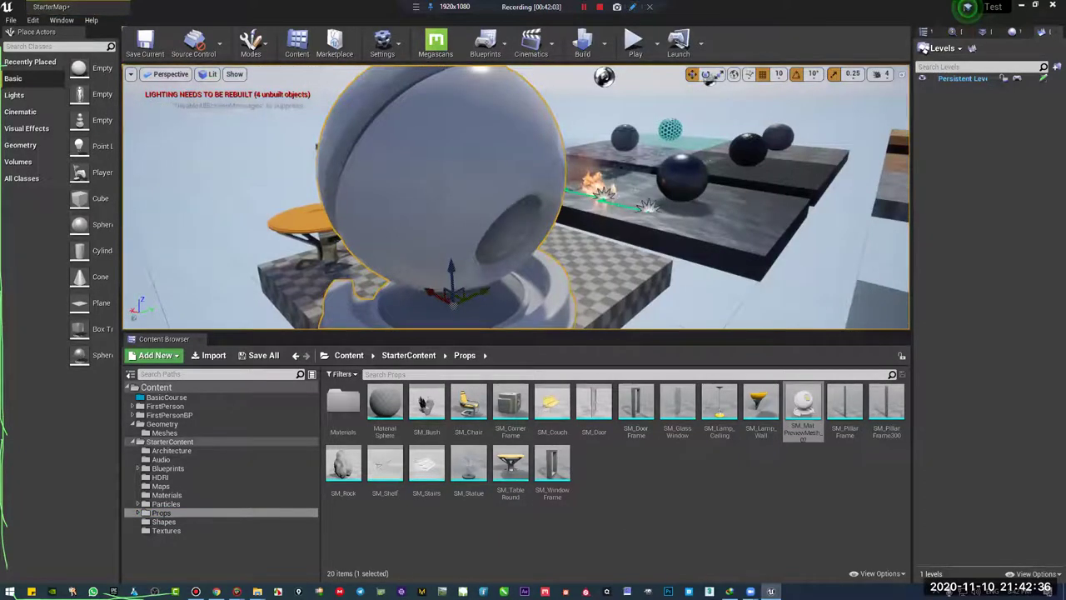
Apply M_Brick_Cut_Stone from the Materials folder to the material preview mesh and inspect it from around
left_click_drag(452, 301, 700, 271, "alt")
left_click_drag(252, 501, 237, 503, "alt")
left_click_drag(584, 451, 586, 225, "alt")
left_click(167, 495)
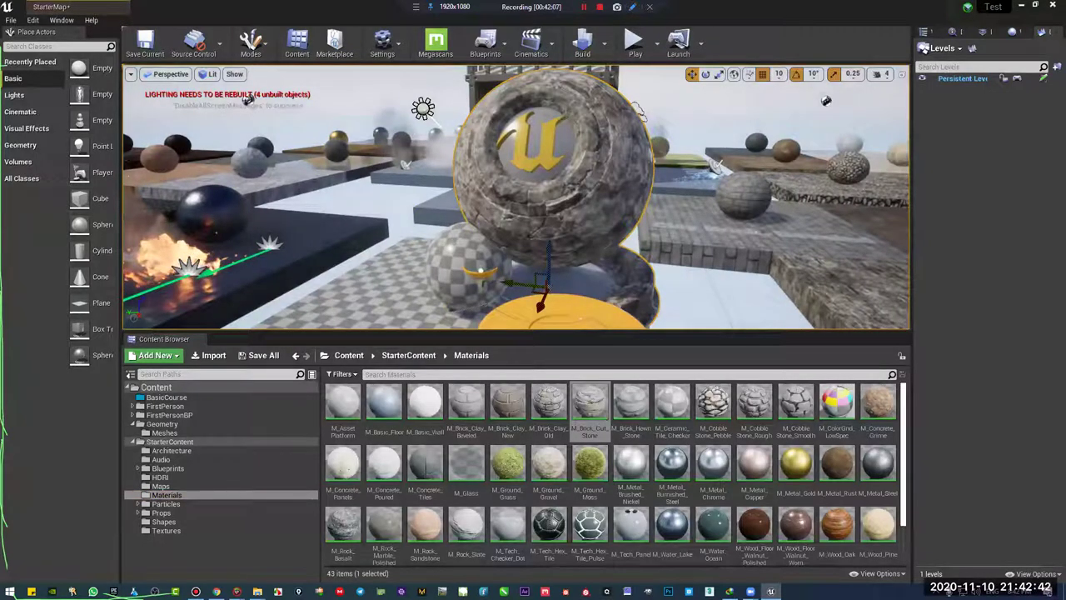
right_click_drag(587, 225, 668, 252)
right_click_drag(625, 185, 551, 179)
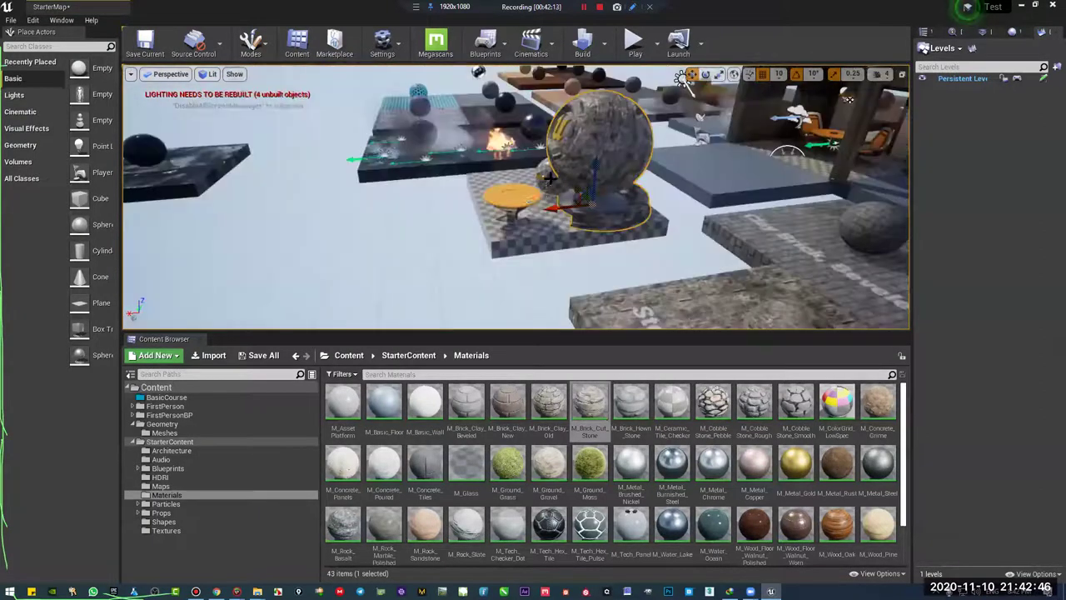
Delete the material preview mesh, the round table and the wall lamp from the Ceramic Tile sample
key("Delete")
left_click(522, 210)
key("Delete")
left_click(513, 196)
key("Delete")
left_click(541, 177)
key("Delete")
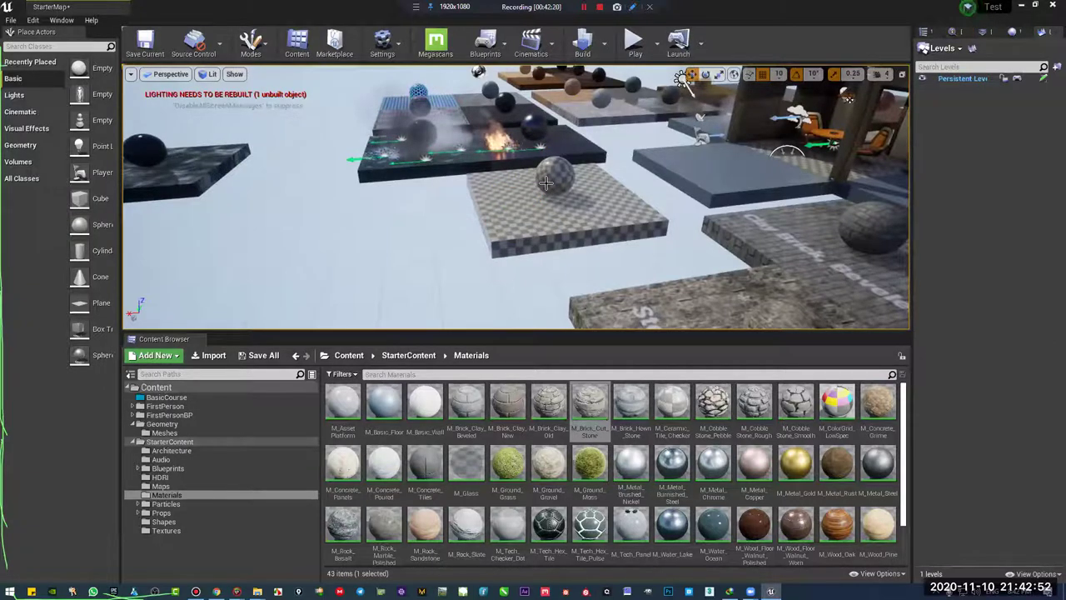
Look through the StarterContent Props, Shapes and Textures folders in the Content Browser
left_click(190, 505)
left_click(186, 513)
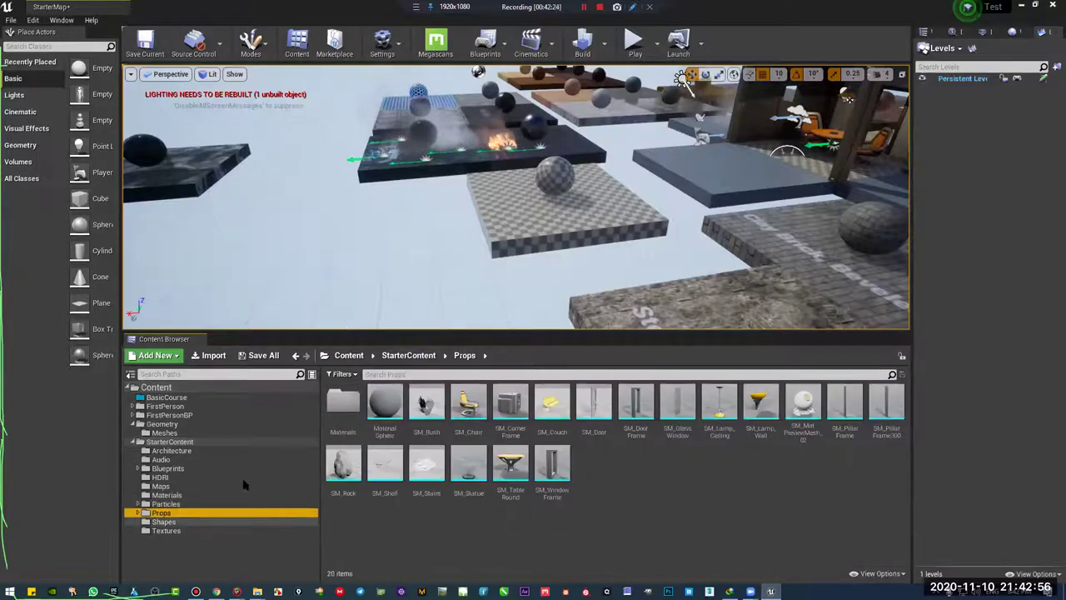
left_click(190, 521)
left_click_drag(384, 403, 521, 463)
left_click_drag(725, 408, 696, 442)
left_click_drag(633, 498, 633, 498)
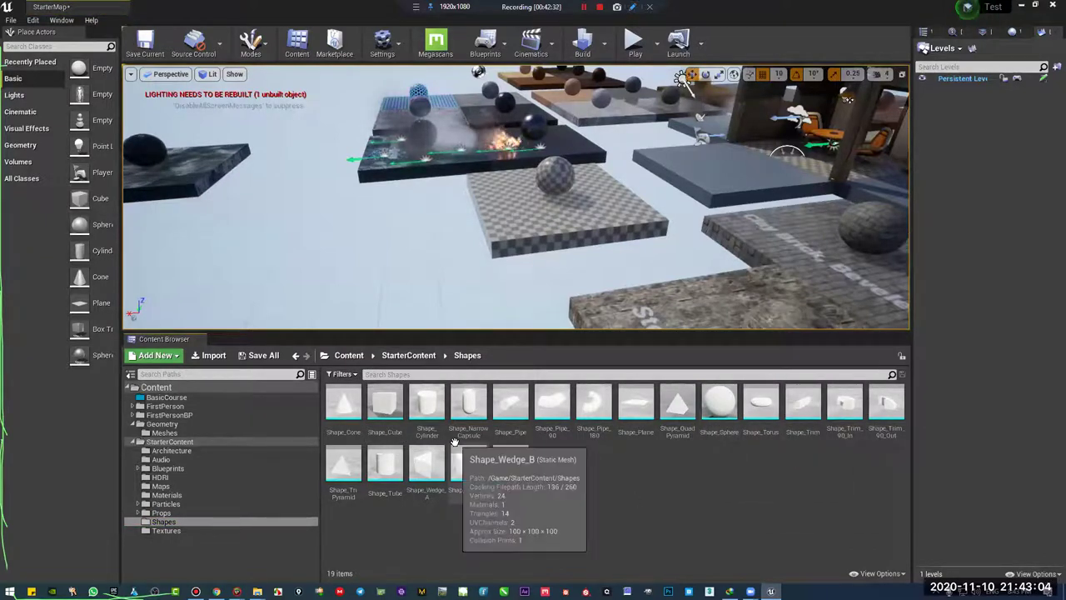
left_click(195, 530)
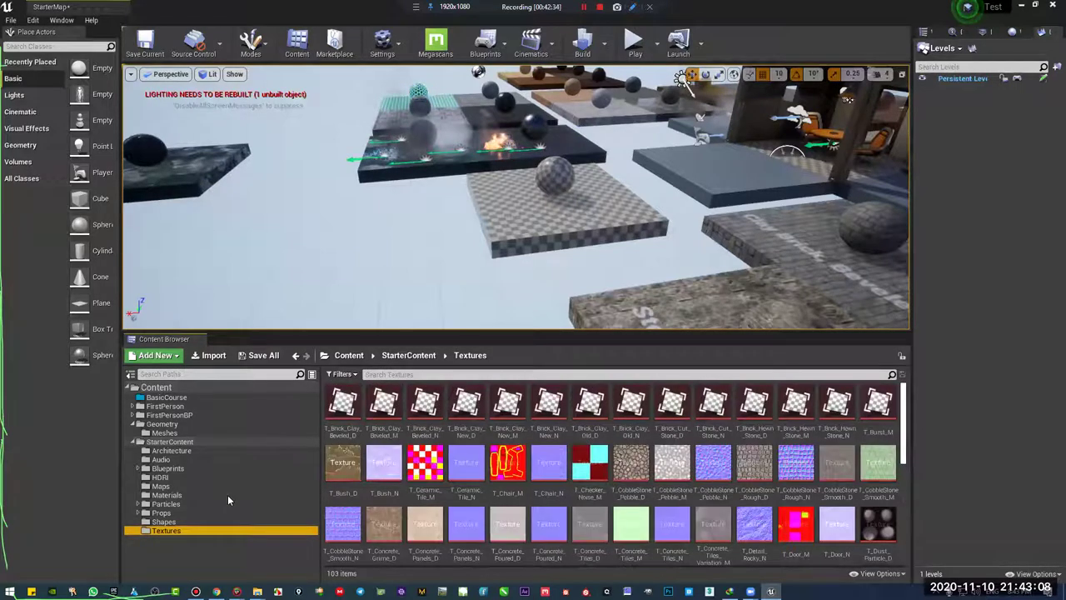
Open the M_Ground_Grass material from the StarterContent Materials folder and maximize its editor window to show the whole node graph
left_click(241, 493)
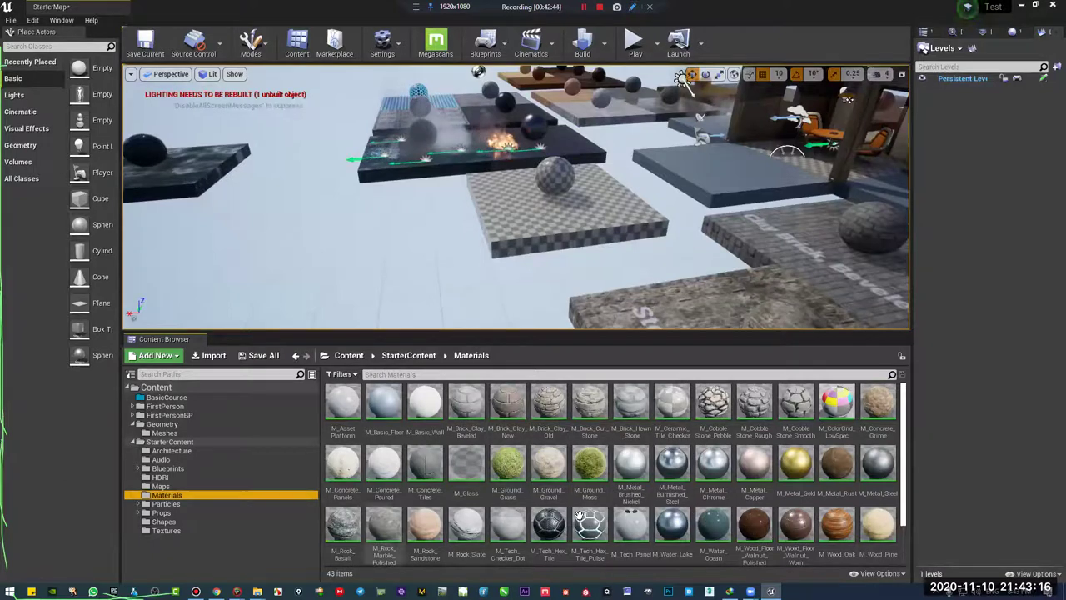
double_click(513, 472)
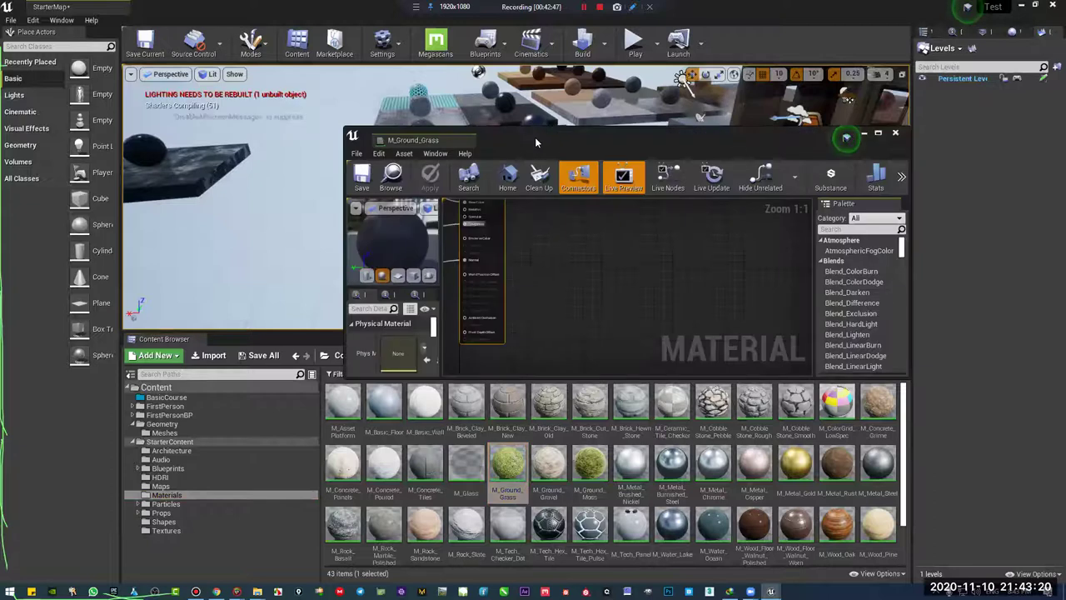
left_click_drag(671, 136, 350, 6)
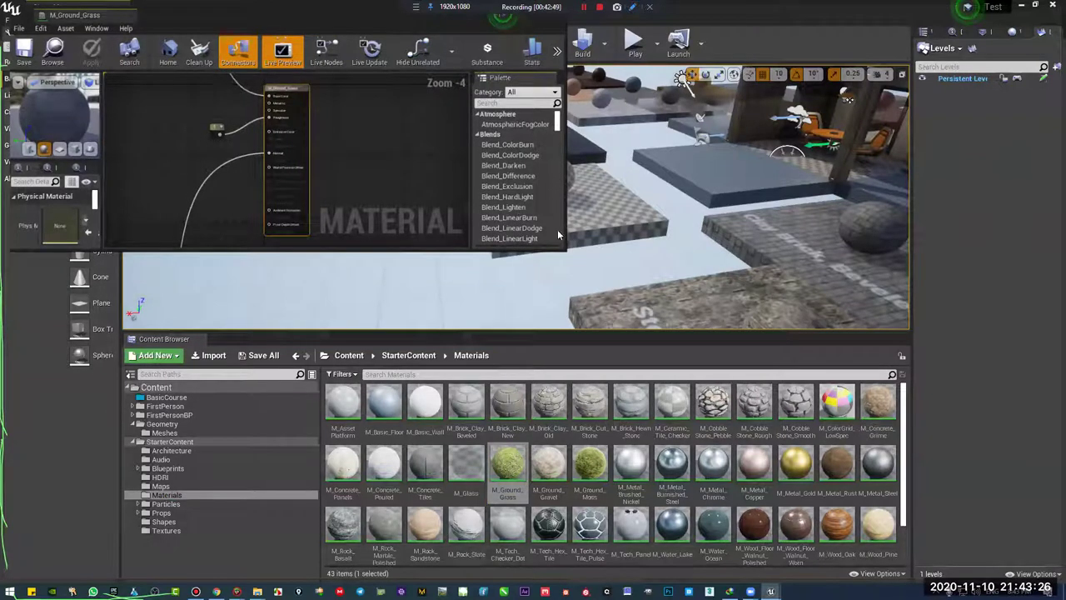
left_click_drag(380, 126, 657, 302)
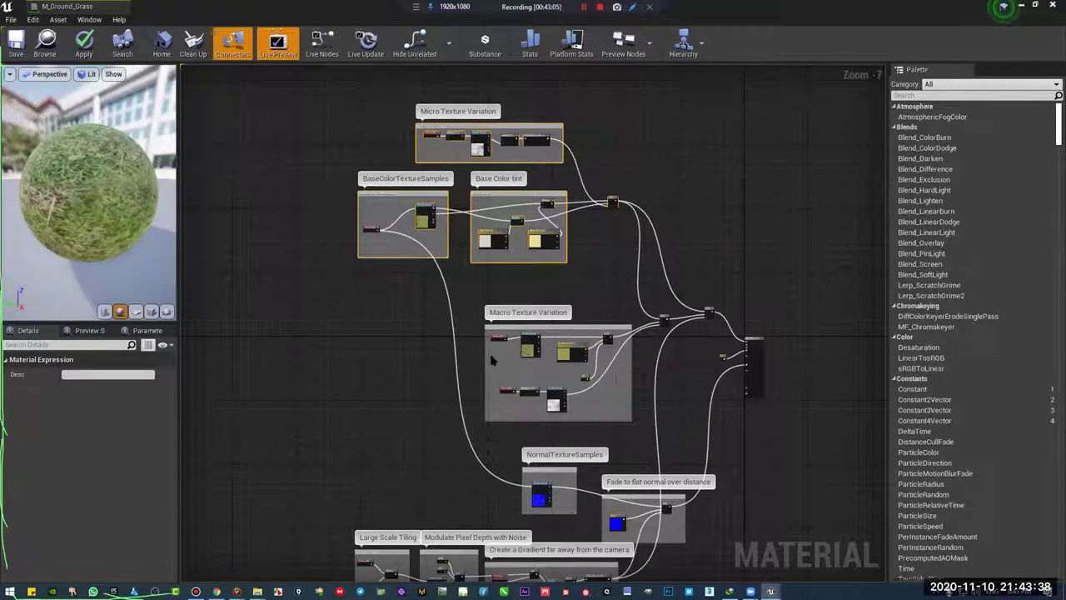
Examine the Macro Texture Variation group, including its 0.3 constant, Far Distance Color and Lerp nodes
scroll(425, 260, "up", 2)
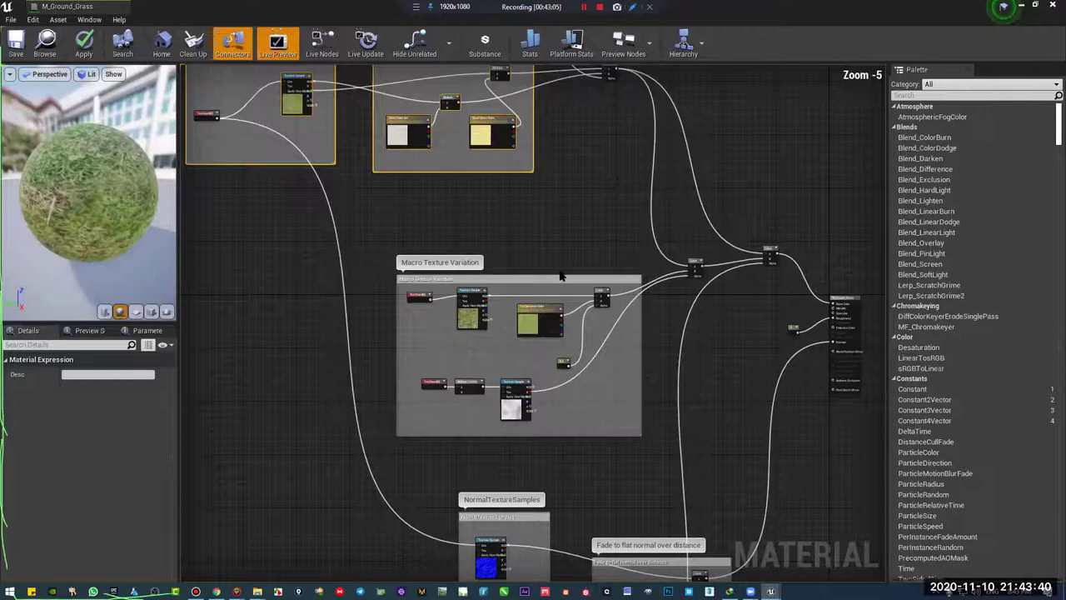
scroll(610, 400, "up", 2)
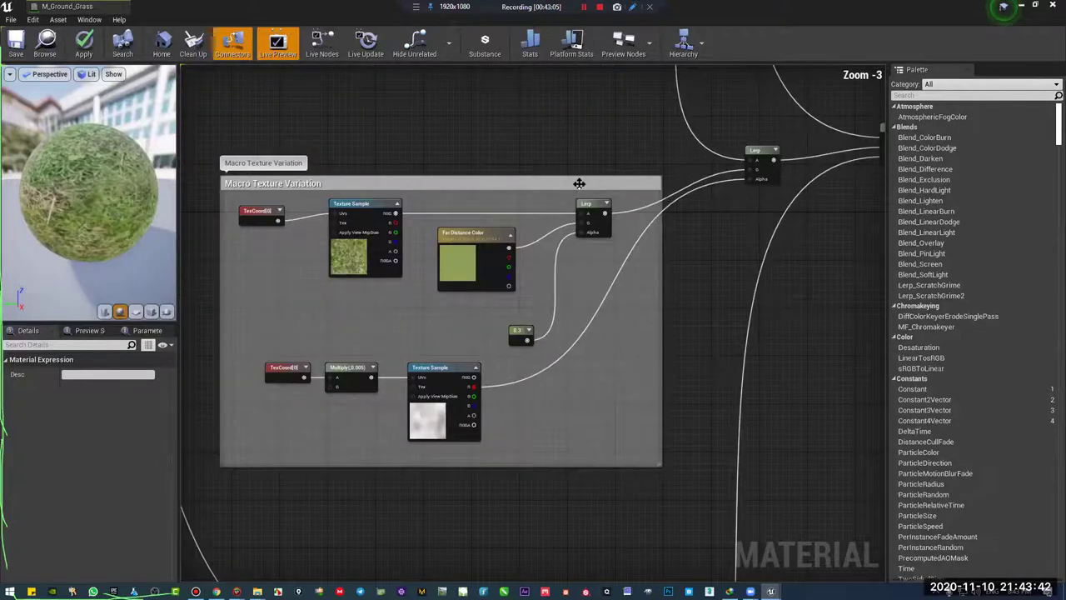
scroll(577, 177, "up", 1)
left_click_drag(508, 322, 440, 309)
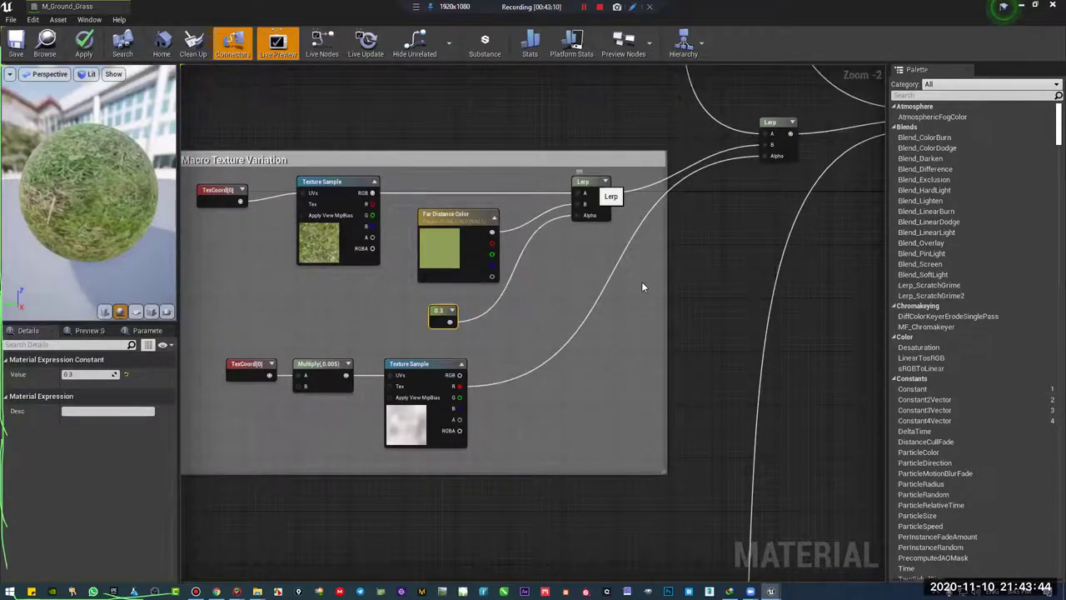
left_click(591, 185)
scroll(591, 185, "up", 2)
right_click_drag(449, 193, 563, 216)
right_click_drag(694, 262, 677, 269)
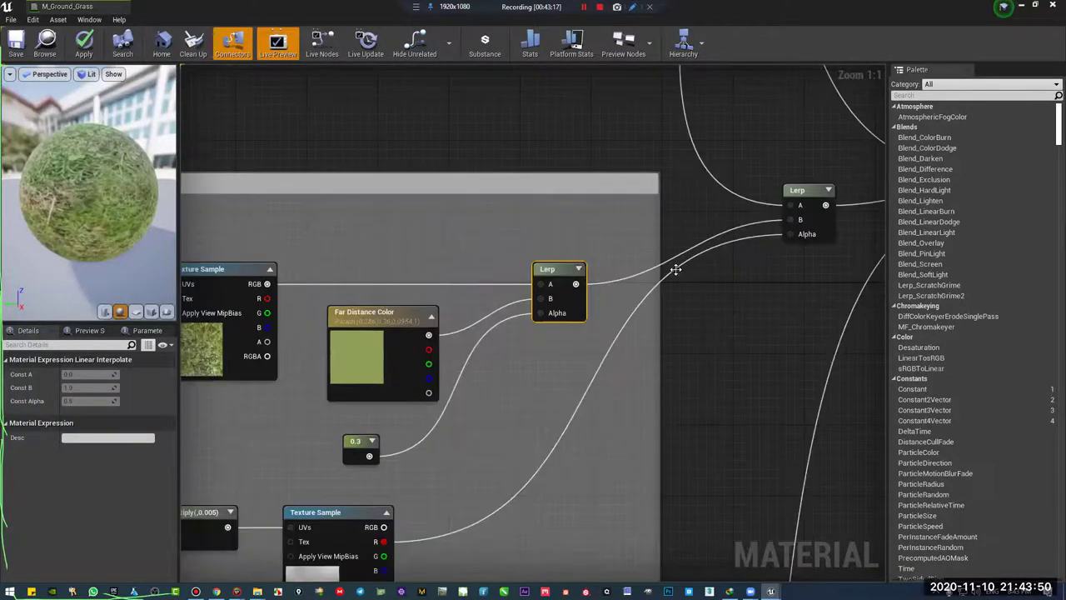
right_click_drag(561, 275, 701, 270)
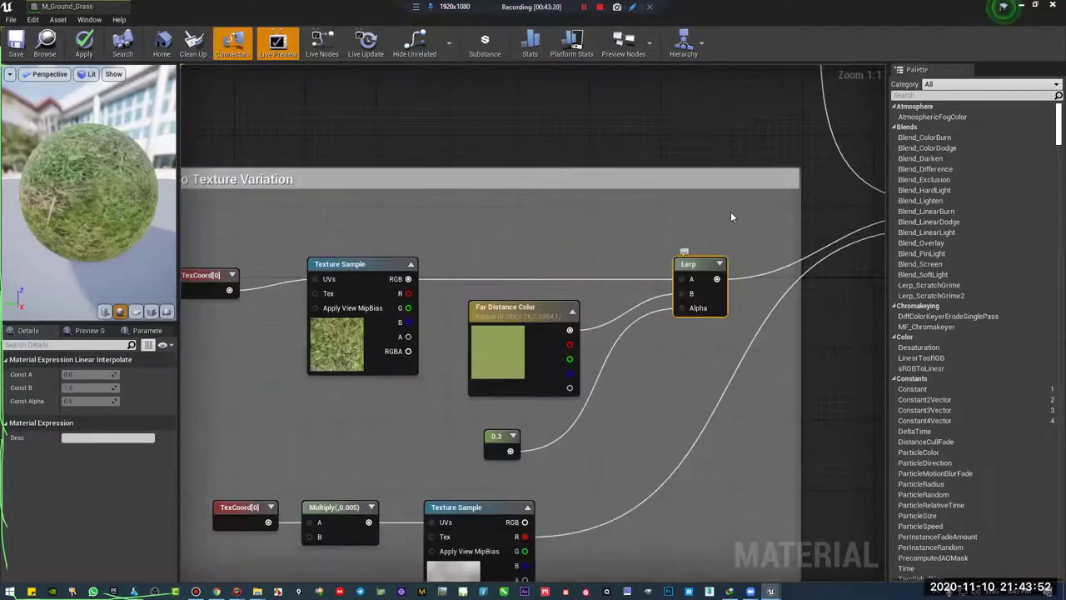
Frame the Lerp, Far Distance Color and 0.3 constant nodes with a comment reading "بتعمل كذا و كذا و كذا" and delete that comment
right_click_drag(456, 421, 469, 423)
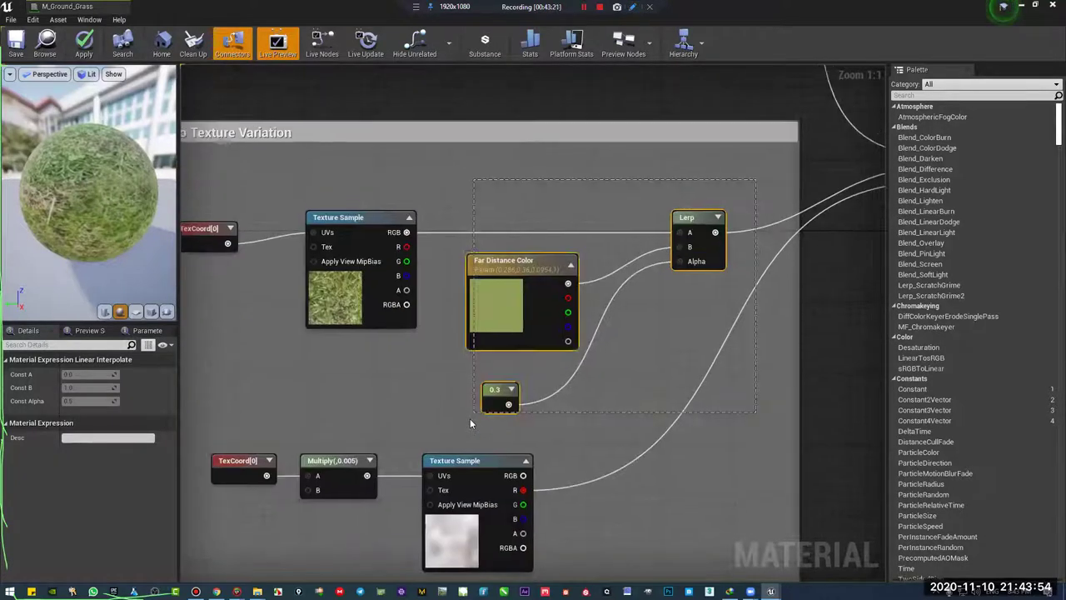
type("cLerp")
key("BackSpace")
key("BackSpace")
key("alt+shift")
type("بتعمل كذا و كذا و كذ")
key("Return")
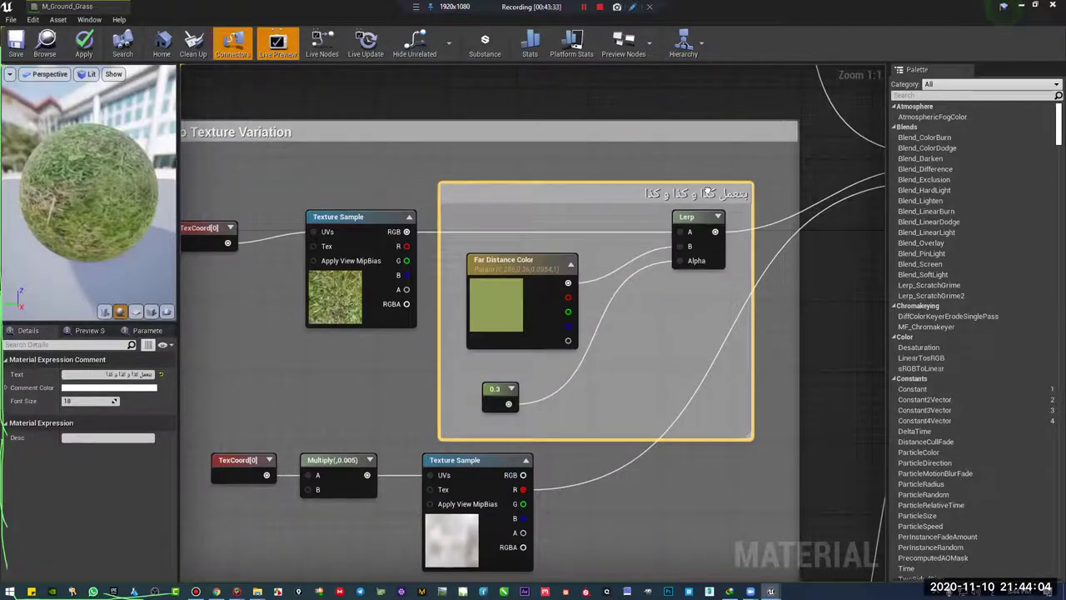
right_click_drag(707, 191, 688, 178)
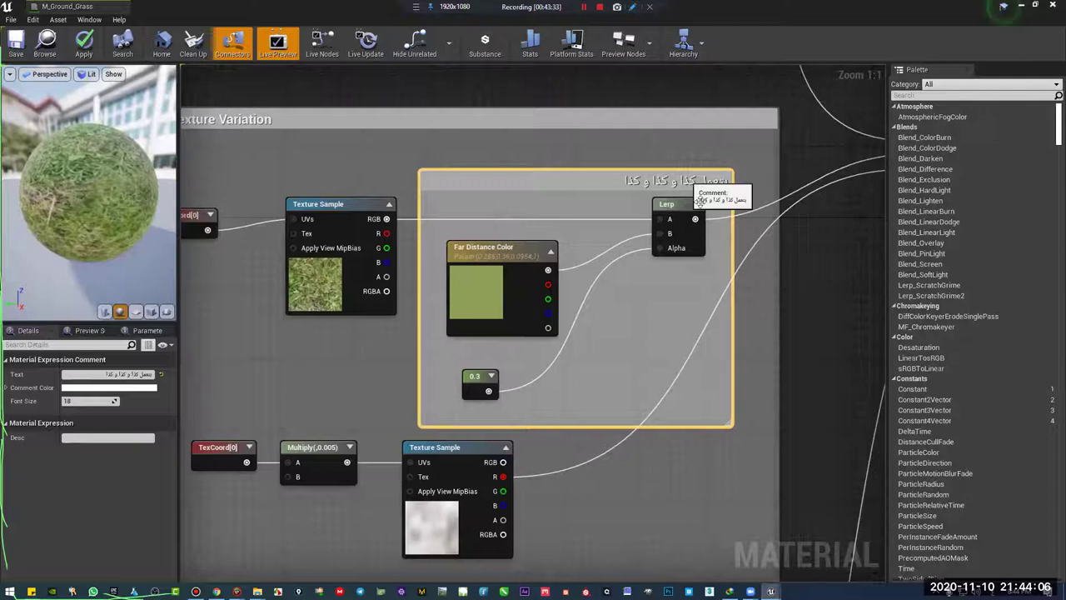
key("Delete")
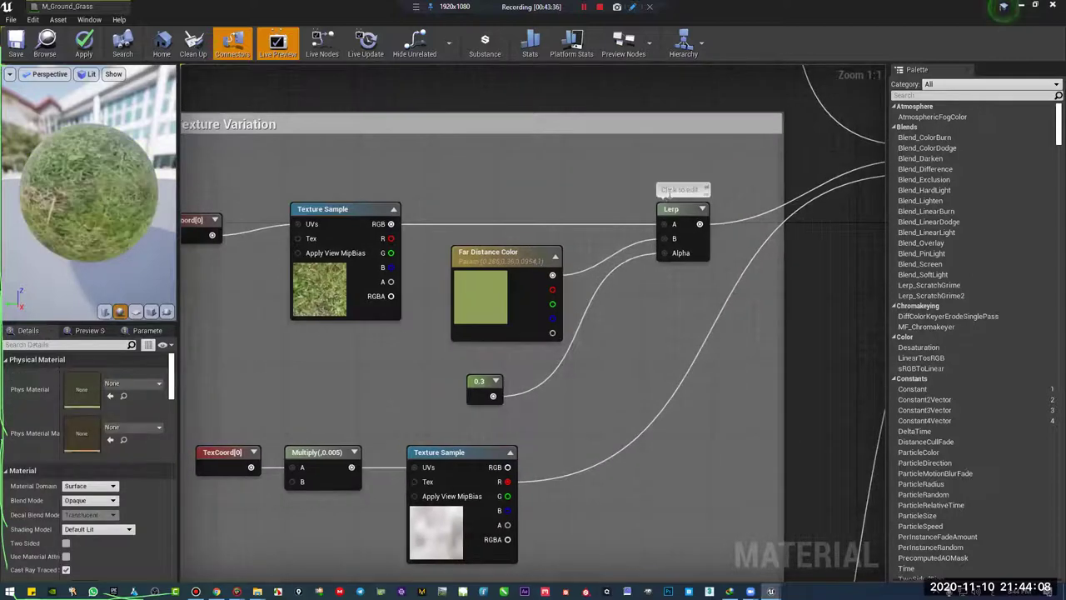
Add the description "بتعمل كاد و كذا و كذا" to the Lerp node and shift the node slightly
left_click(668, 190)
type("بتعمل کاد و کم كذا")
key("Return")
left_click_drag(670, 200, 683, 203)
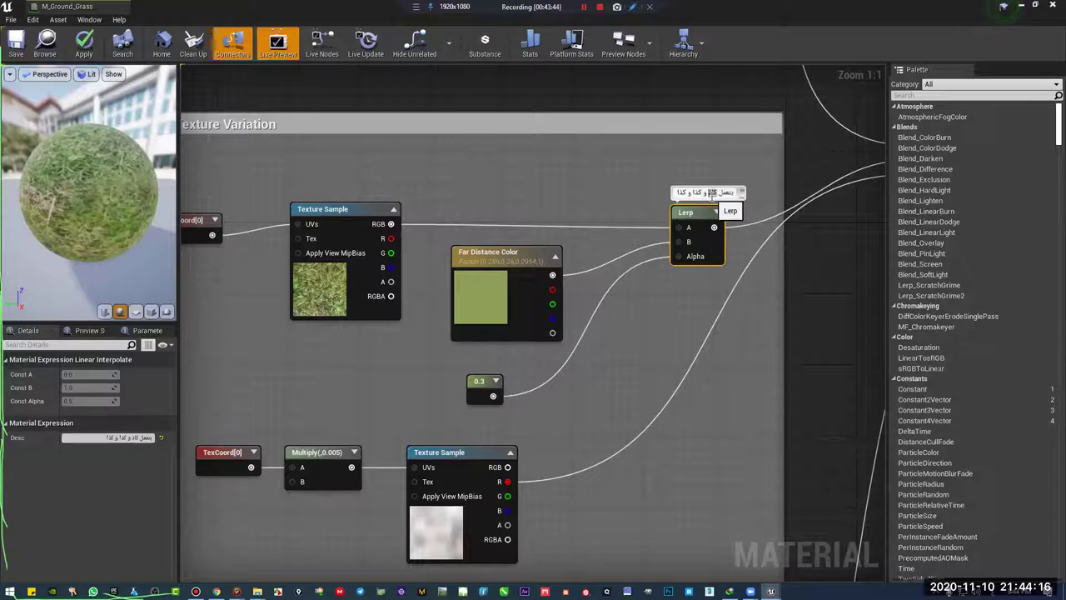
Replace the Lerp node's description with Mask
double_click(712, 192)
type("Mask")
key("Return")
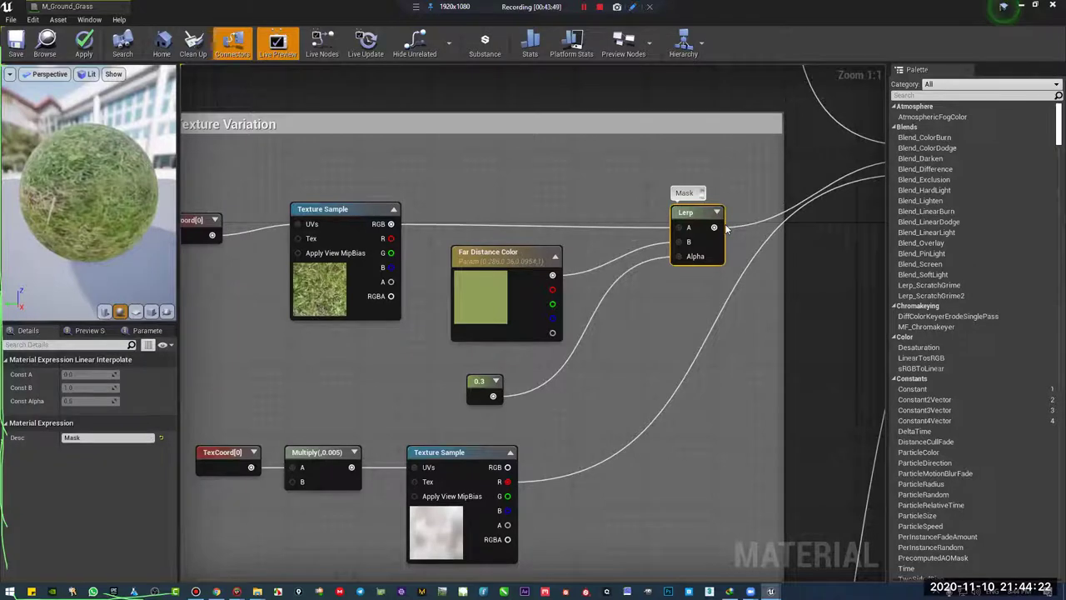
Reposition the grass Texture Sample, Far Distance Color and 0.3 constant nodes within the Macro Texture Variation group
left_click_drag(331, 271, 322, 250)
mouse_move(493, 275)
left_mouse_down()
mouse_move(482, 288)
mouse_move(481, 272)
left_mouse_up()
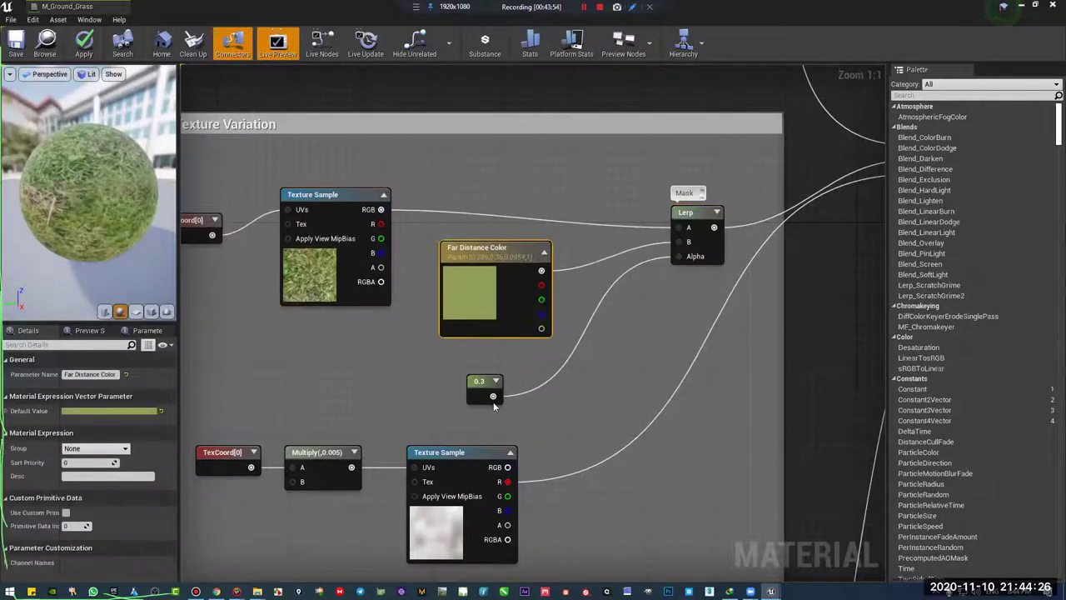
mouse_move(479, 383)
left_mouse_down()
mouse_move(506, 392)
mouse_move(500, 379)
left_mouse_up()
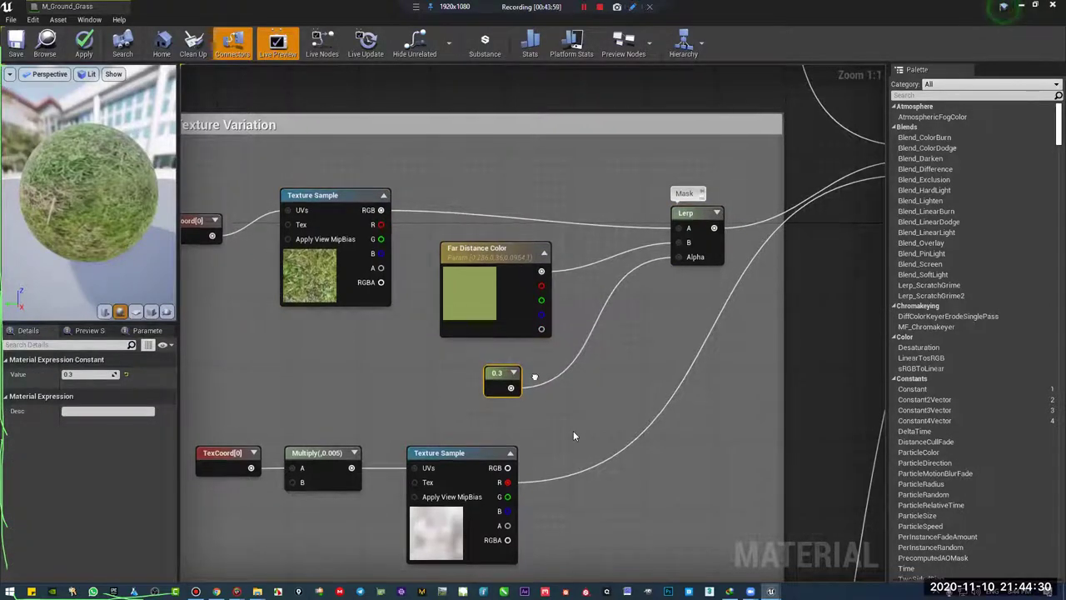
right_click_drag(534, 425, 538, 431)
right_click_drag(538, 382, 572, 430)
mouse_move(534, 441)
left_mouse_down()
mouse_move(448, 204)
mouse_move(471, 212)
left_mouse_up()
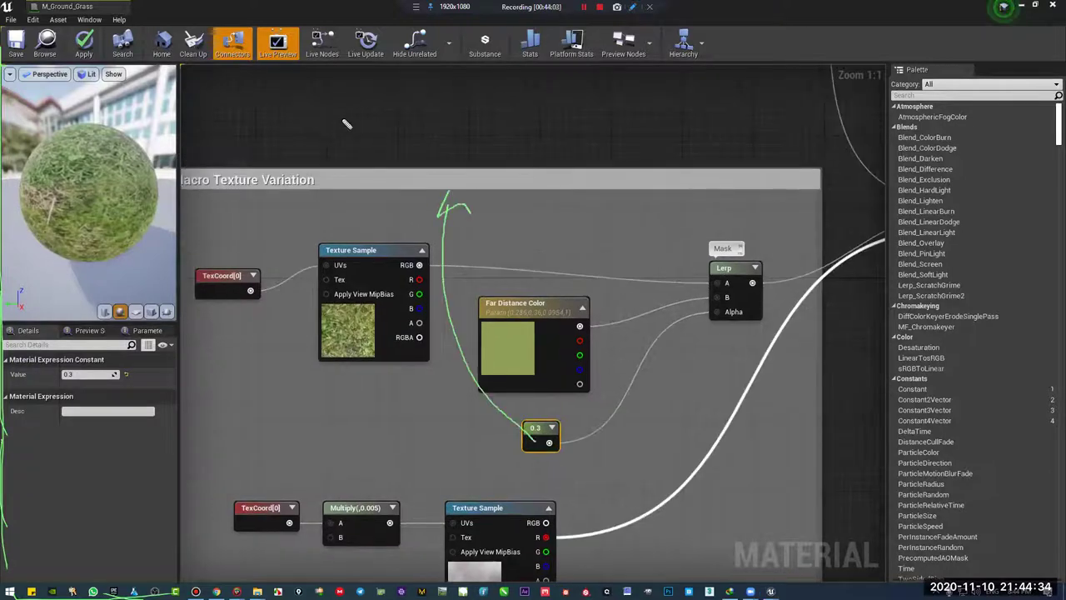
mouse_move(544, 72)
left_mouse_down()
mouse_move(555, 95)
mouse_move(335, 175)
left_mouse_up()
left_click_drag(623, 128, 641, 164)
mouse_move(591, 139)
left_mouse_down()
mouse_move(530, 178)
mouse_move(495, 219)
mouse_move(513, 224)
left_mouse_up()
left_click_drag(568, 203, 549, 214)
mouse_move(575, 81)
left_mouse_down()
mouse_move(706, 60)
mouse_move(708, 77)
left_mouse_up()
mouse_move(770, 10)
left_mouse_down()
mouse_move(789, 87)
mouse_move(796, 15)
left_mouse_up()
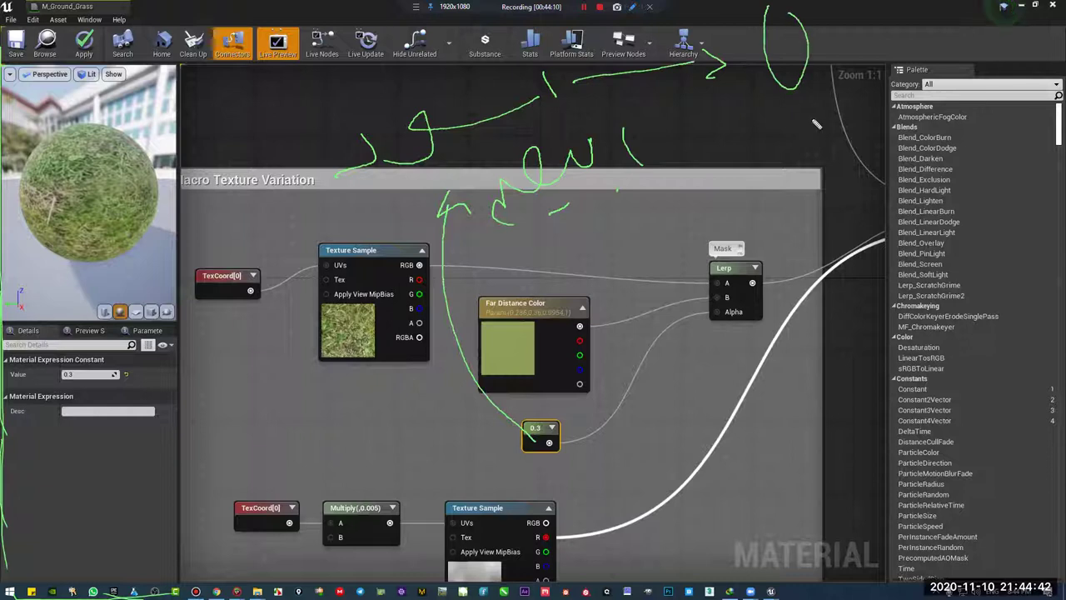
left_click_drag(678, 171, 835, 215)
mouse_move(826, 200)
left_mouse_down()
mouse_move(845, 159)
mouse_move(884, 225)
left_mouse_up()
mouse_move(859, 84)
left_mouse_down()
mouse_move(807, 167)
mouse_move(924, 125)
left_mouse_up()
mouse_move(810, 100)
left_mouse_down()
mouse_move(780, 118)
mouse_move(809, 104)
left_mouse_up()
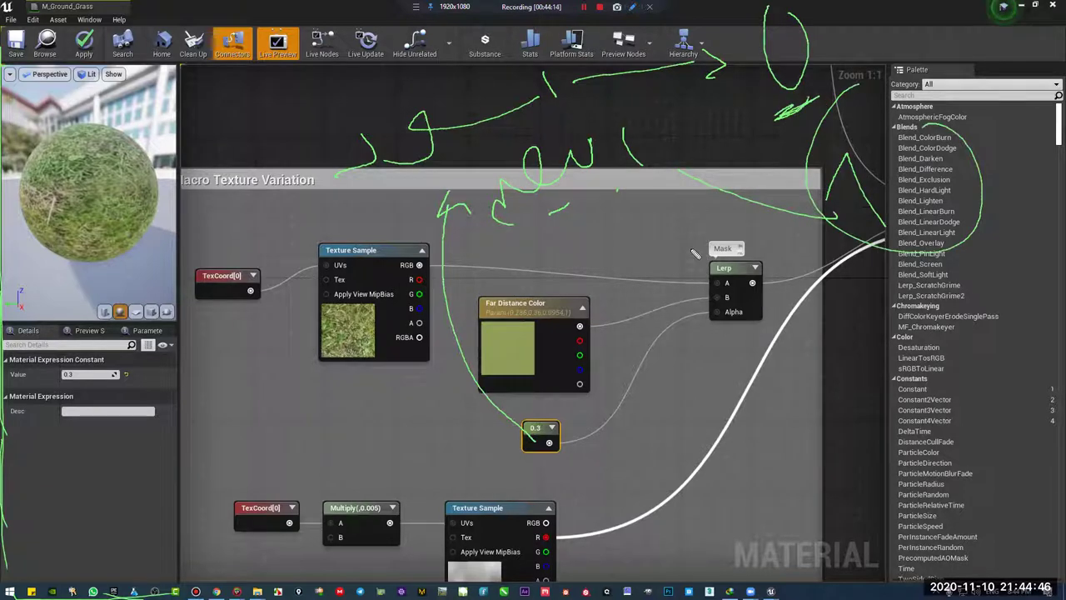
mouse_move(566, 406)
left_mouse_down()
mouse_move(560, 466)
mouse_move(649, 366)
mouse_move(728, 310)
mouse_move(718, 321)
mouse_move(696, 314)
mouse_move(760, 309)
left_mouse_up()
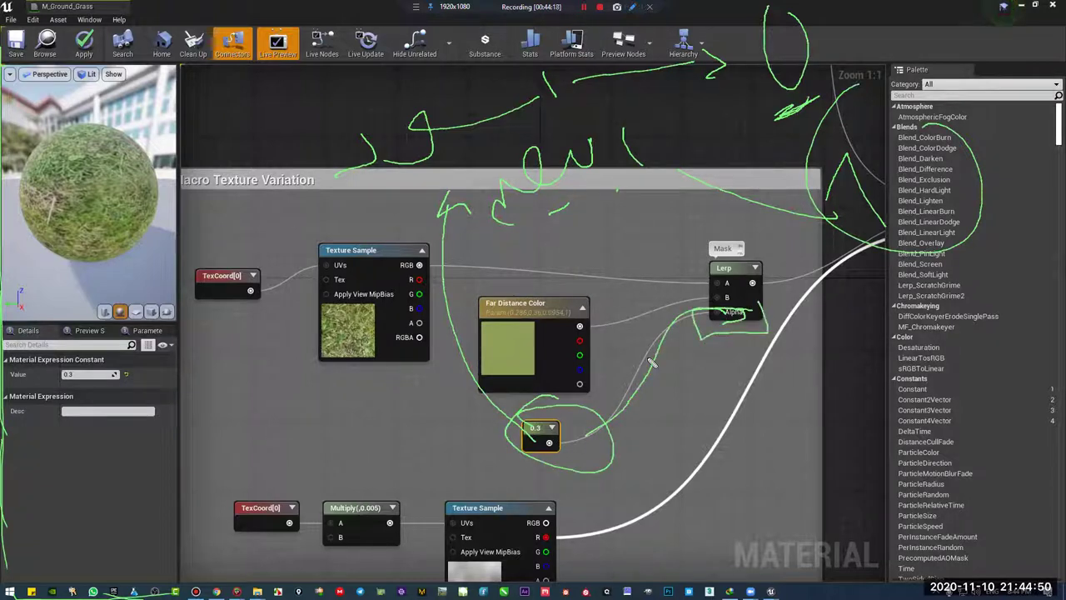
mouse_move(372, 301)
left_mouse_down()
mouse_move(316, 334)
mouse_move(379, 293)
mouse_move(374, 308)
left_mouse_up()
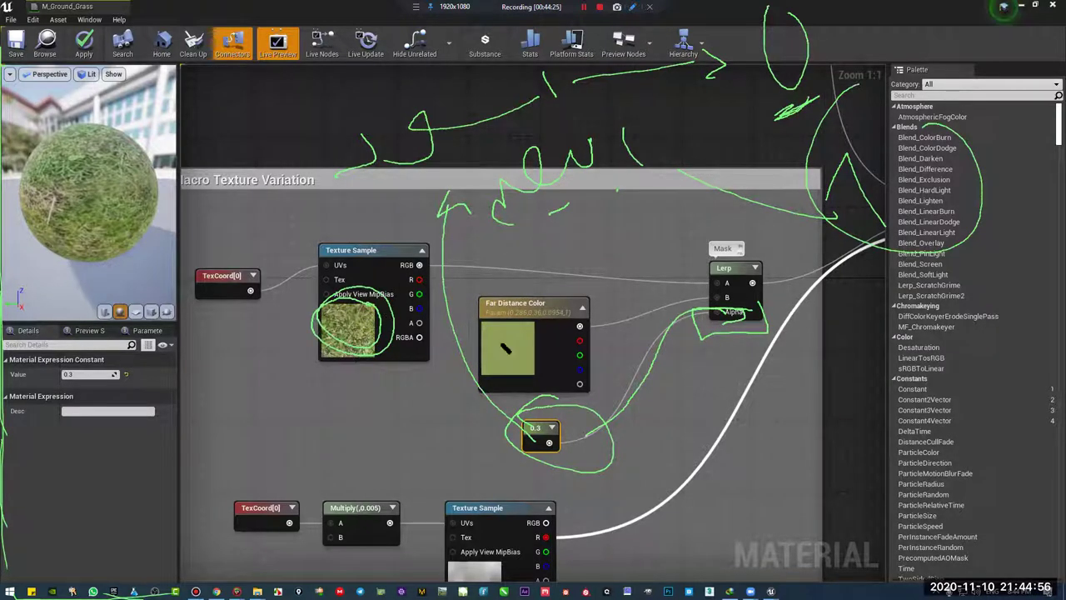
mouse_move(546, 315)
left_mouse_down()
mouse_move(466, 333)
mouse_move(560, 392)
left_mouse_up()
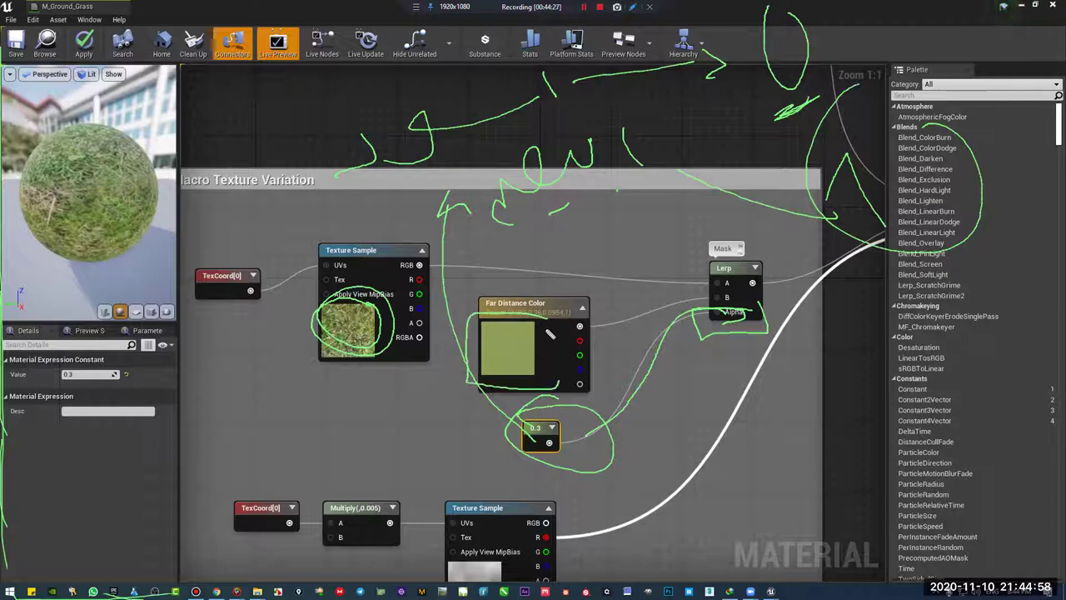
mouse_move(548, 321)
left_mouse_down()
mouse_move(466, 323)
mouse_move(599, 439)
mouse_move(547, 440)
left_mouse_up()
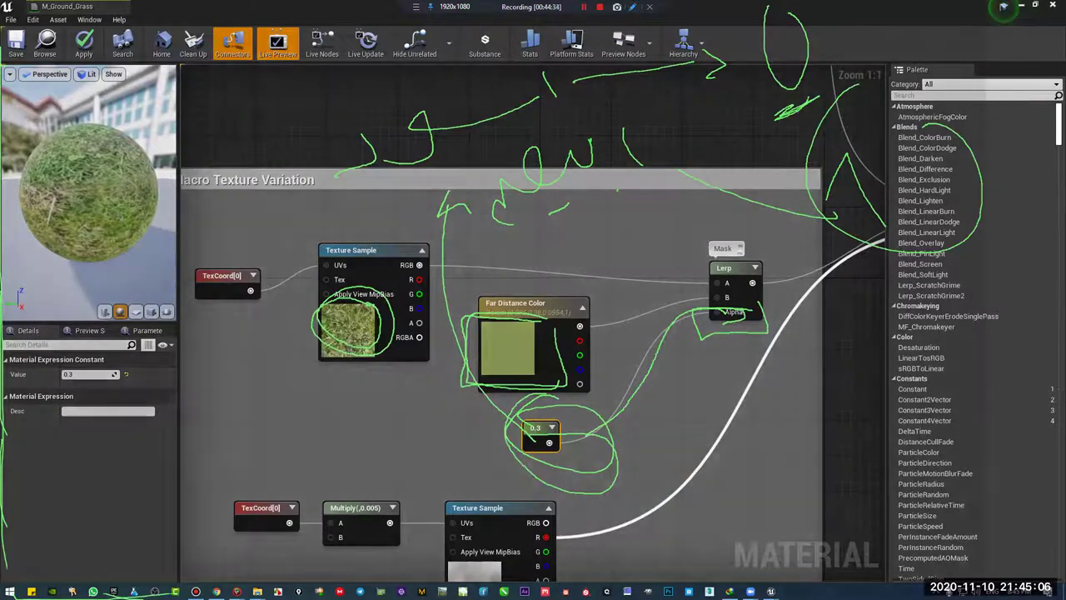
key("Escape")
Close the M_Ground_Grass editor without applying its changes and open the StarterContent Textures folder
double_click(7, 7)
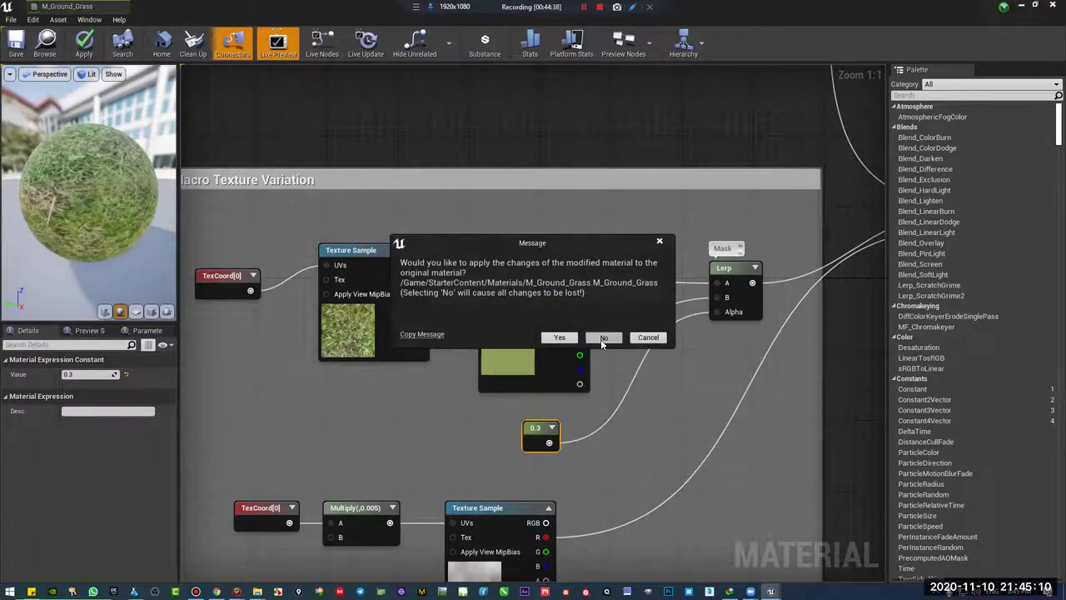
key("Return")
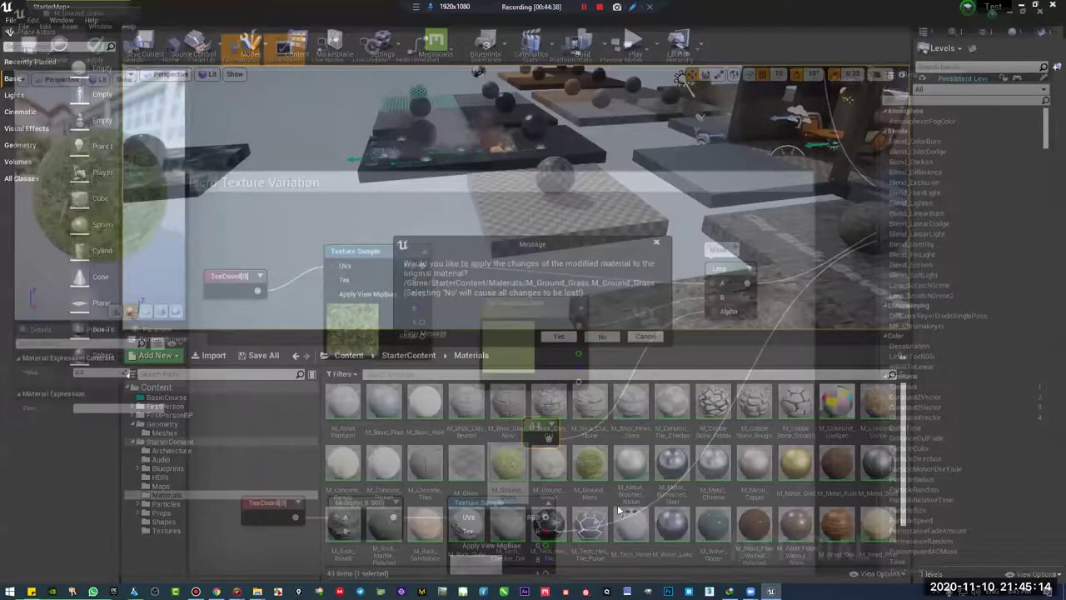
left_click(171, 529)
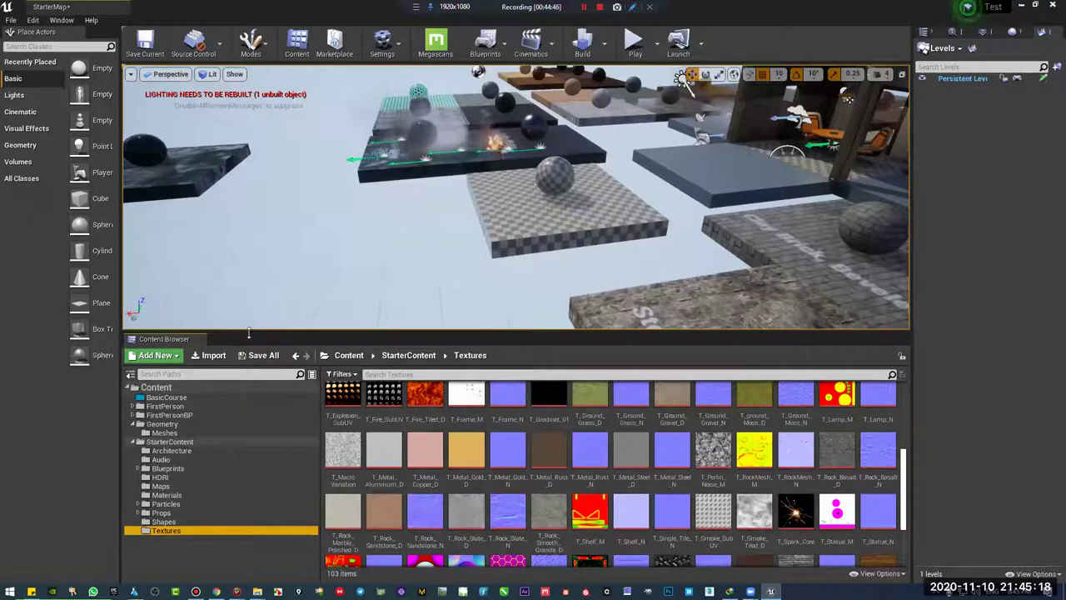
Reduce the Content Browser's height, collapse the Geometry folder and open the root Content folder
left_click_drag(248, 333, 248, 383)
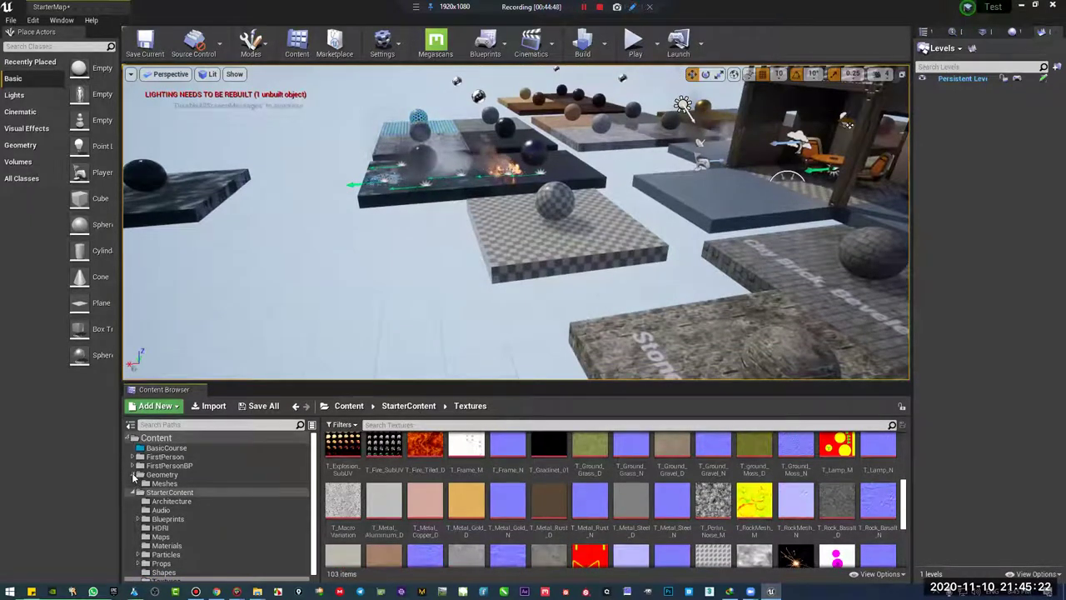
left_click(133, 474)
left_click(157, 438)
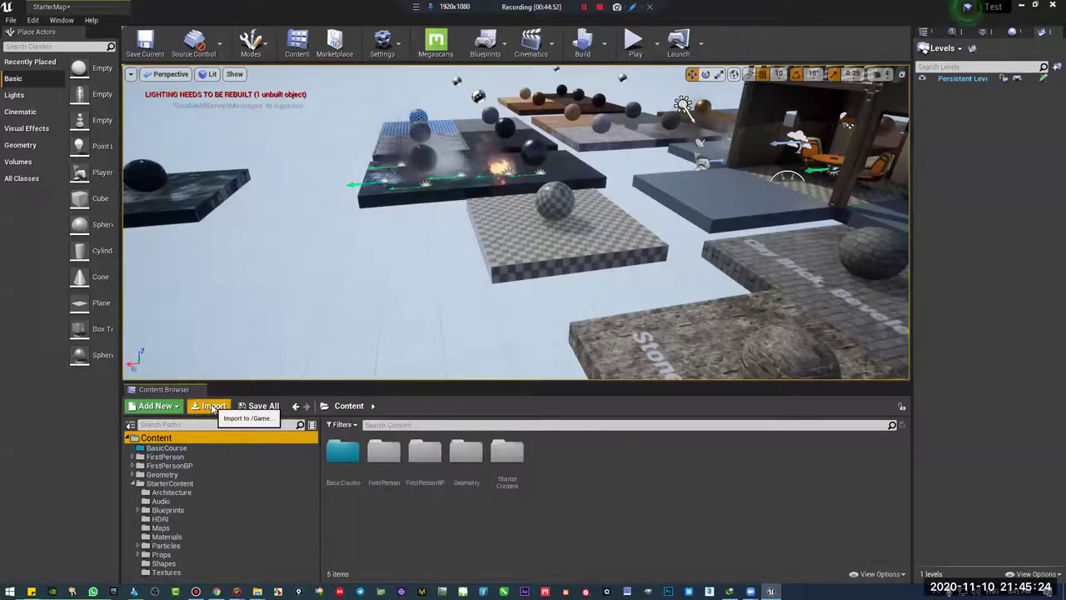
Check which modified content Save All offers to save and cancel without saving
left_click(258, 407)
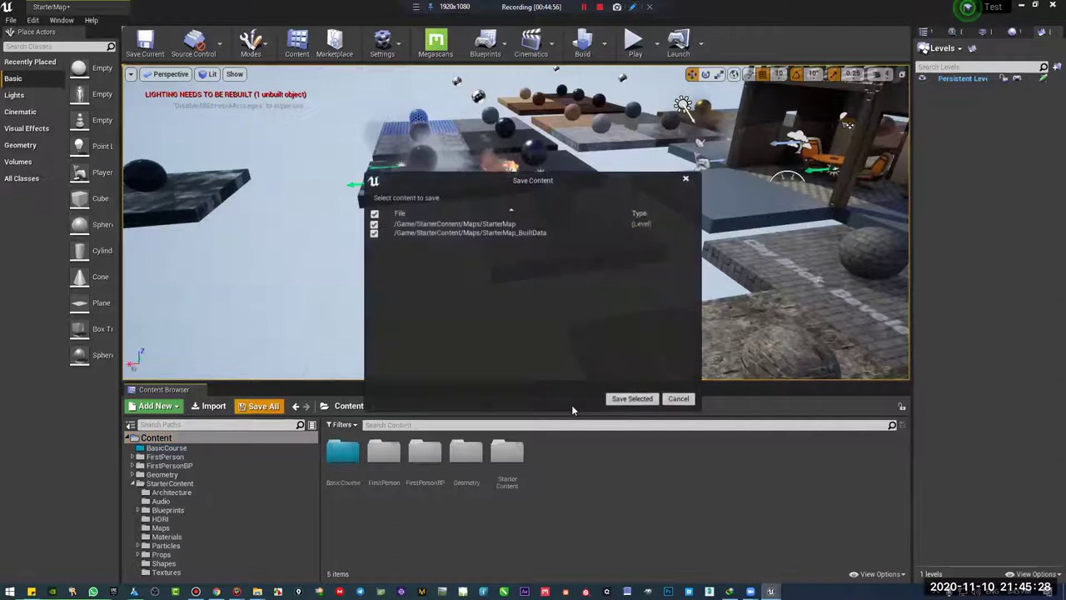
left_click(678, 398)
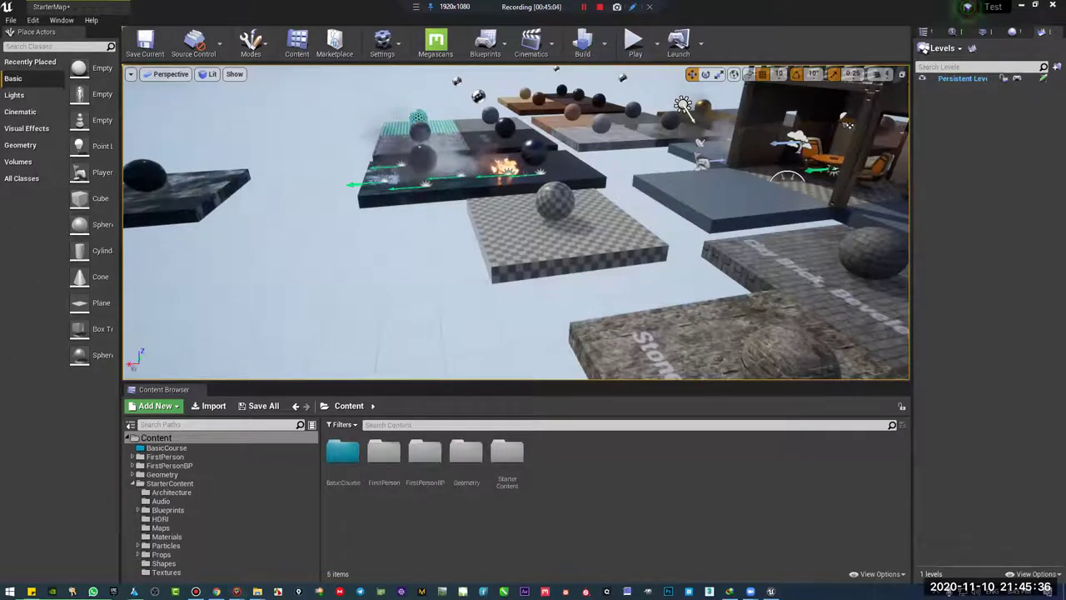
Import the download image file into the root Content folder
left_click_drag(889, 273, 614, 493)
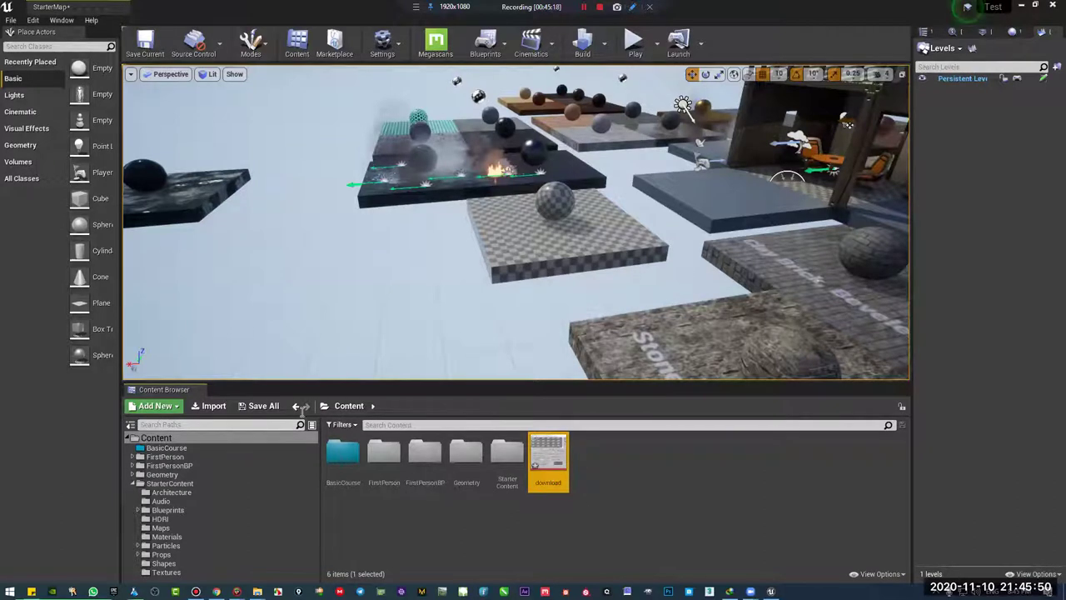
Browse the FirstPerson folder in the Content Browser and open its Animations subfolder
left_click(630, 399)
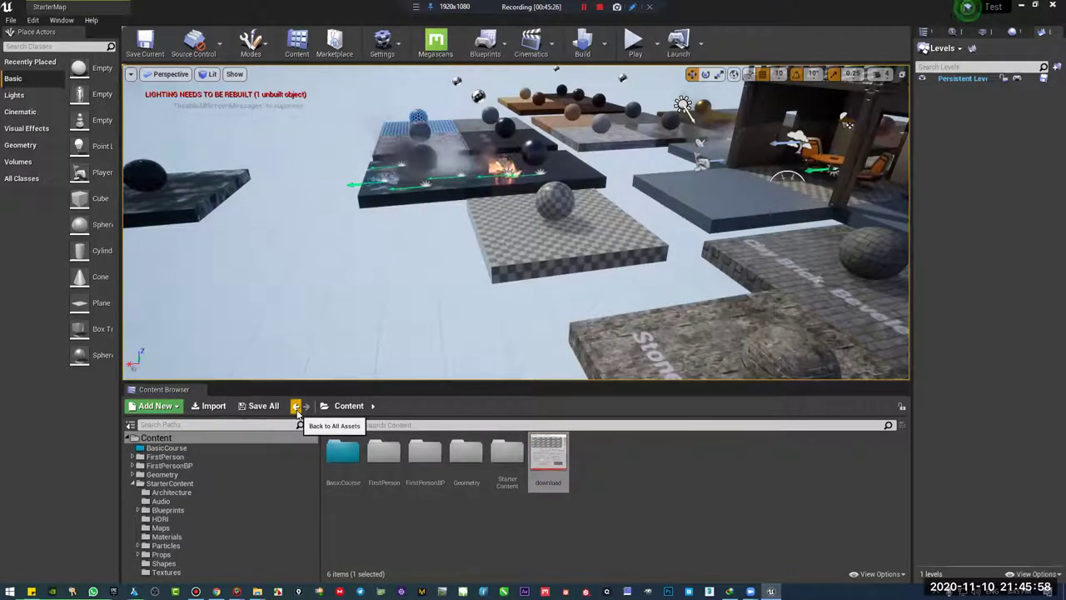
left_click(350, 406)
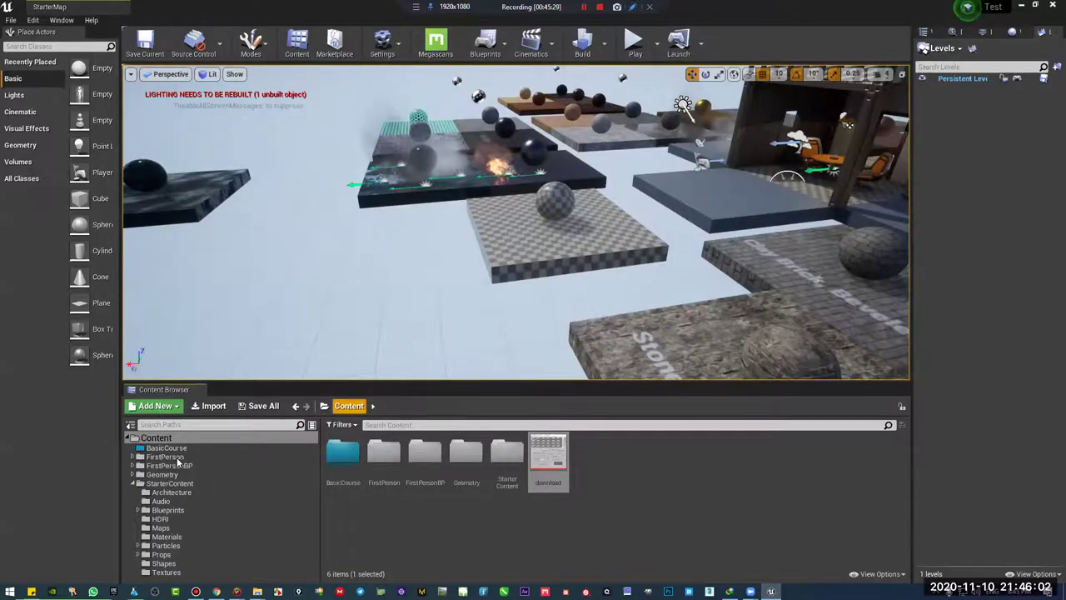
double_click(166, 457)
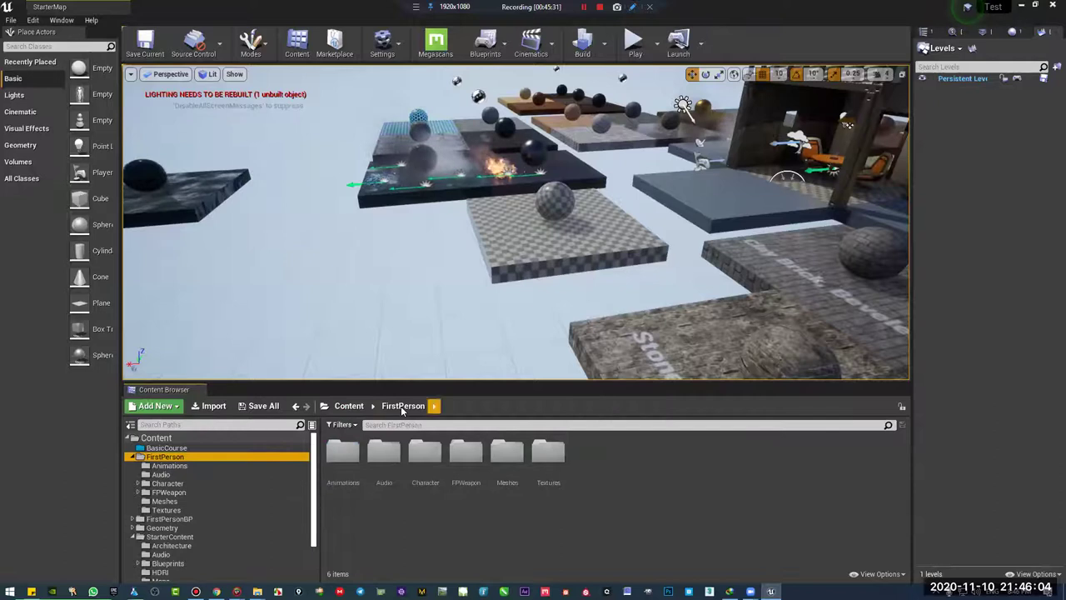
left_click(349, 406)
left_click(167, 467)
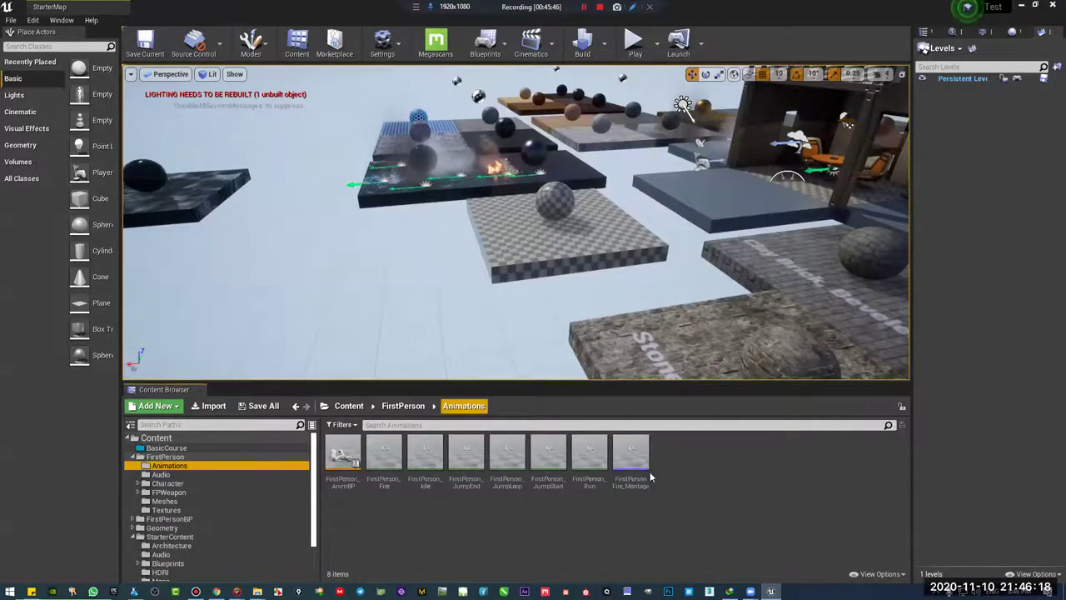
Compare the Add New options with the Animations folder's context options, including the Animation and Blendables asset types
left_click(165, 403)
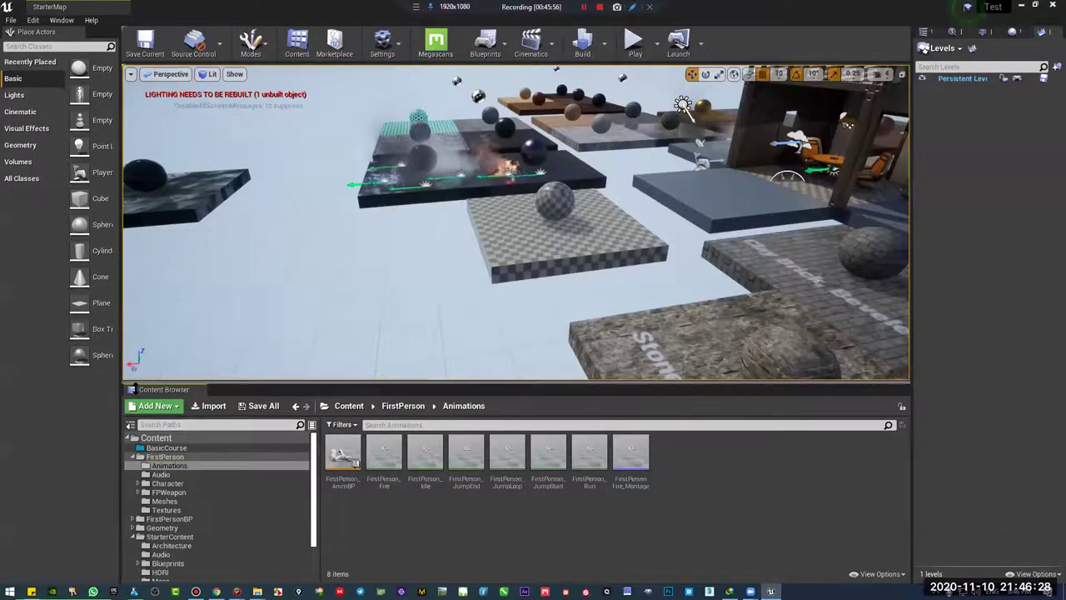
left_click(168, 407)
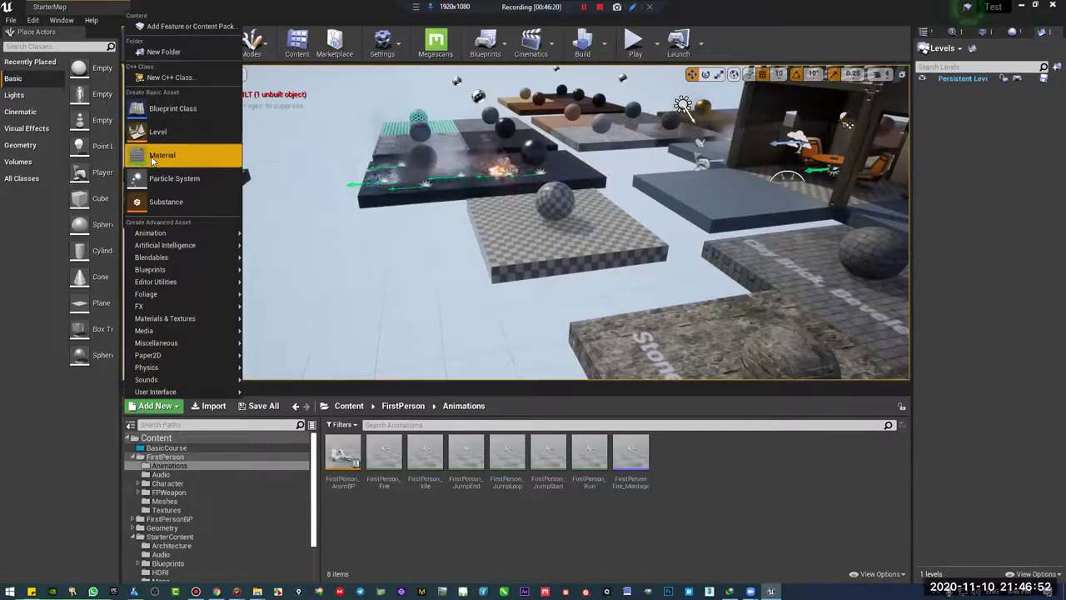
right_click(787, 503)
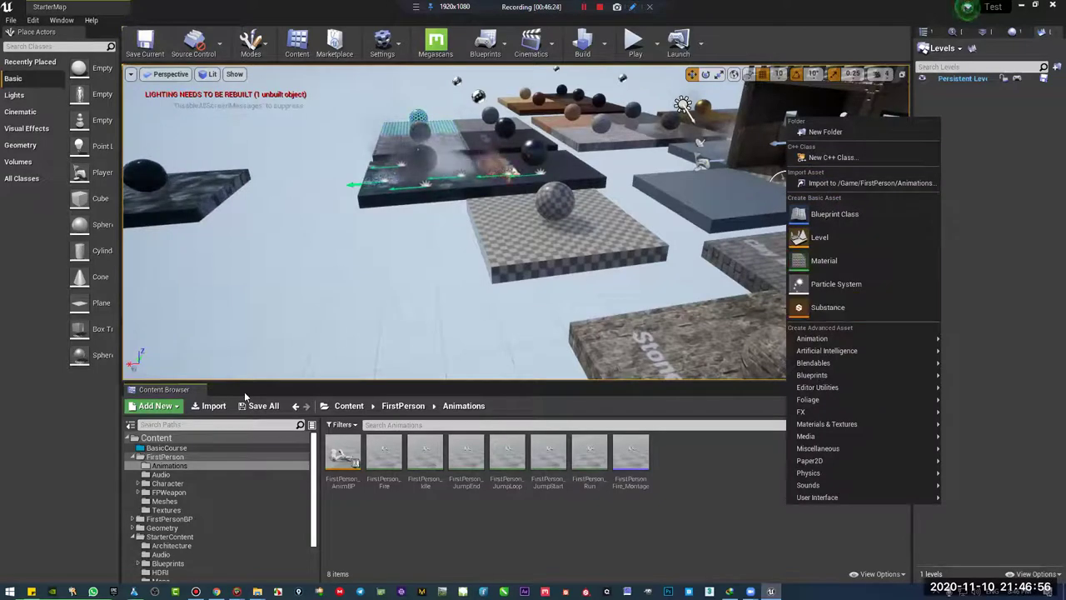
left_click(155, 406)
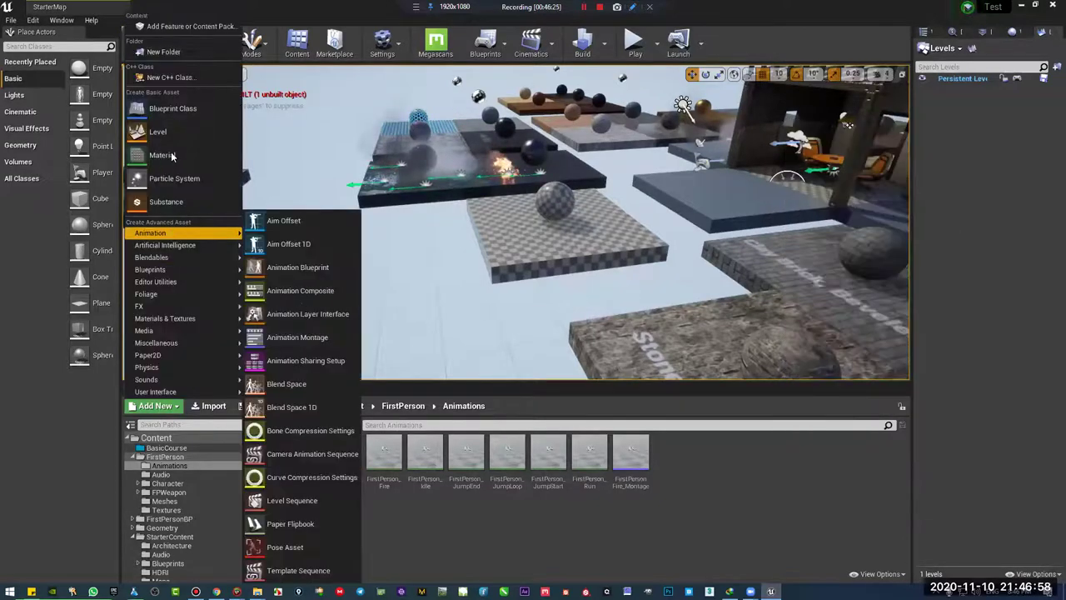
right_click(723, 483)
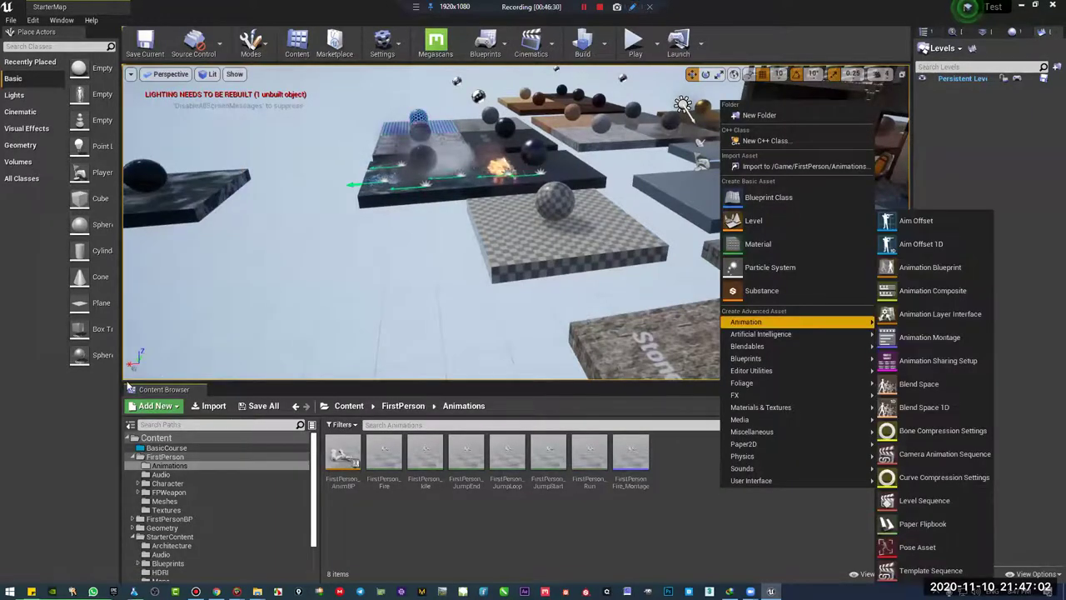
left_click(154, 406)
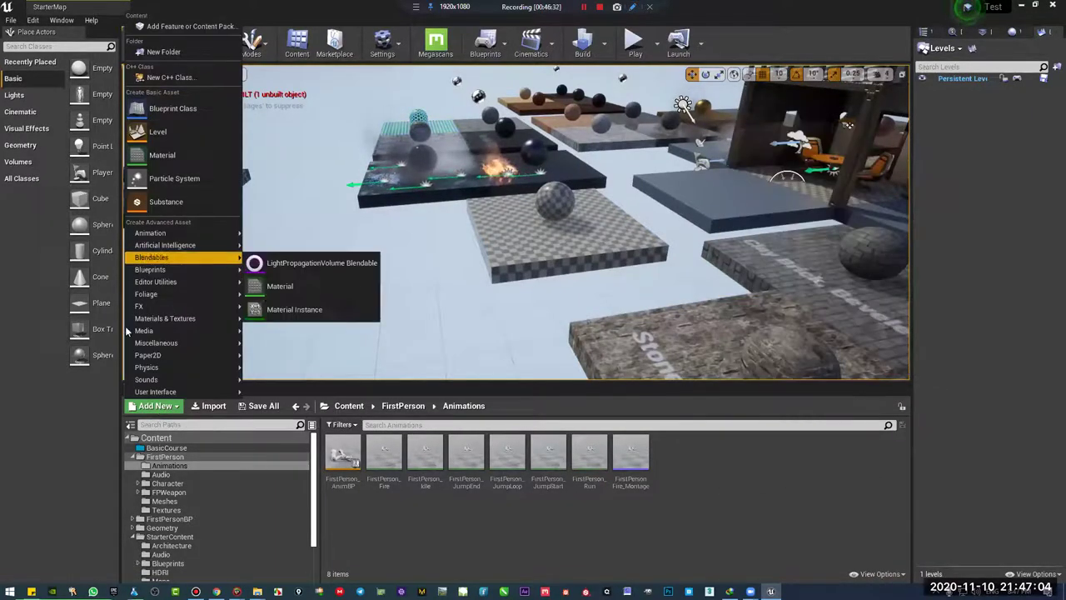
mouse_move(164, 375)
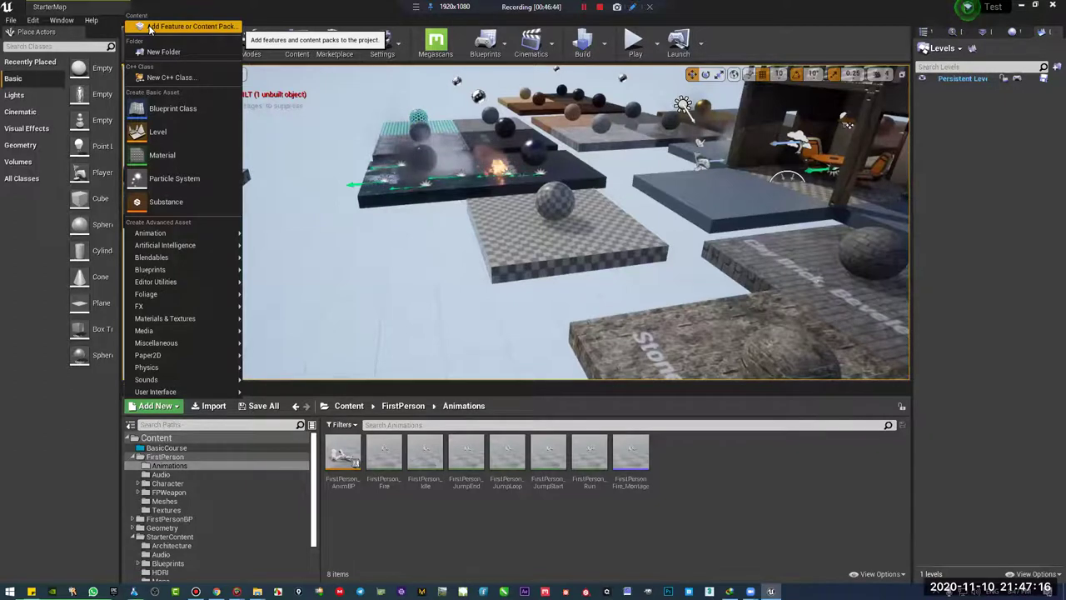
Look around the StarterMap level's material platforms and sample building in the viewport
right_click_drag(335, 165, 335, 131)
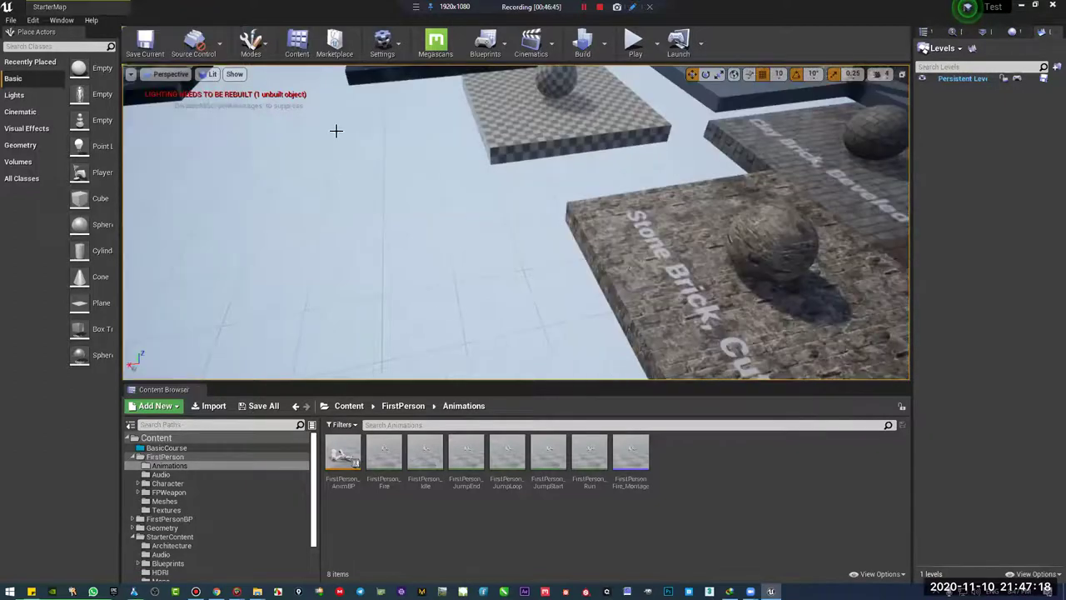
left_click_drag(465, 244, 518, 209)
right_click_drag(518, 209, 518, 209)
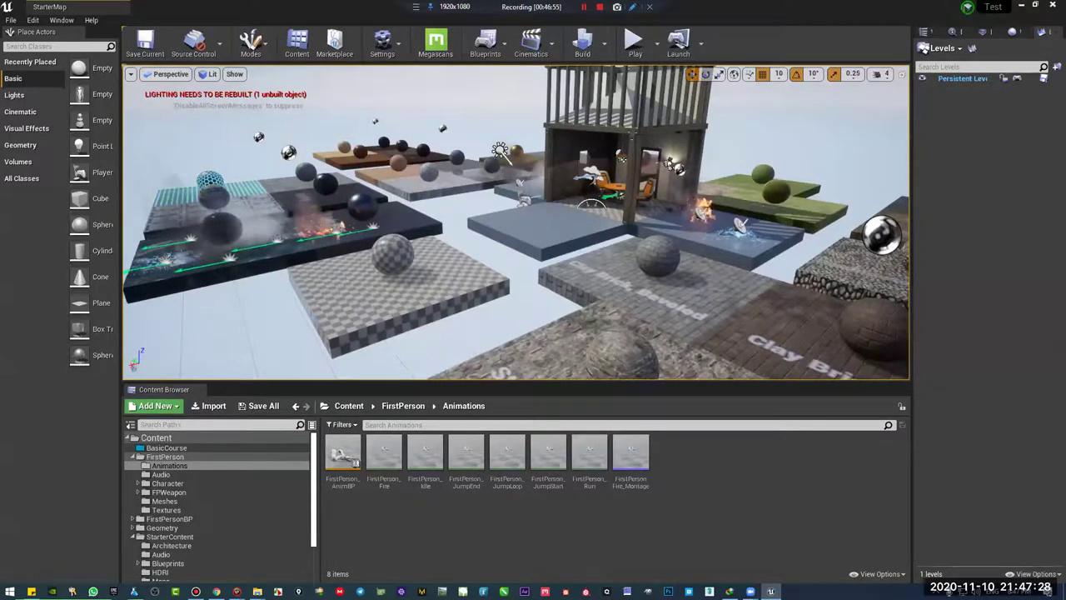
right_click_drag(559, 84, 812, 70)
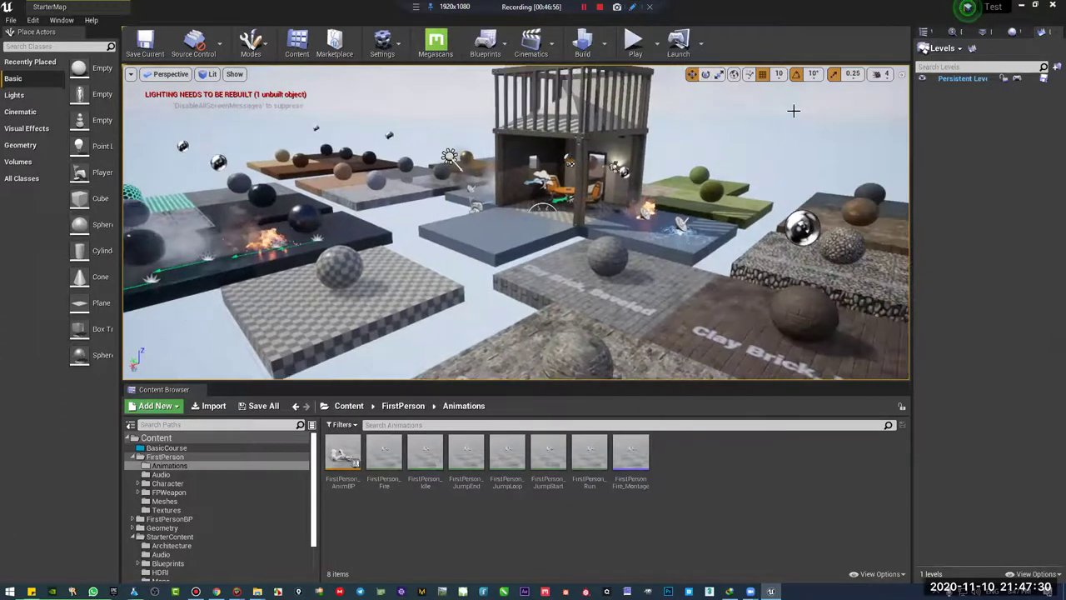
right_click_drag(450, 336, 421, 359)
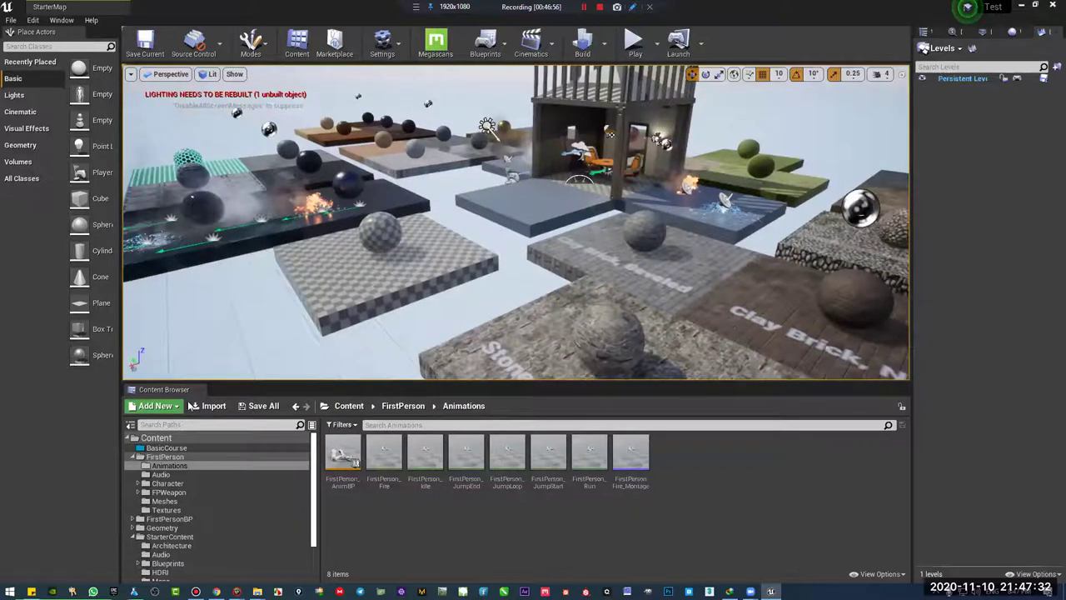
right_click_drag(162, 363, 244, 317)
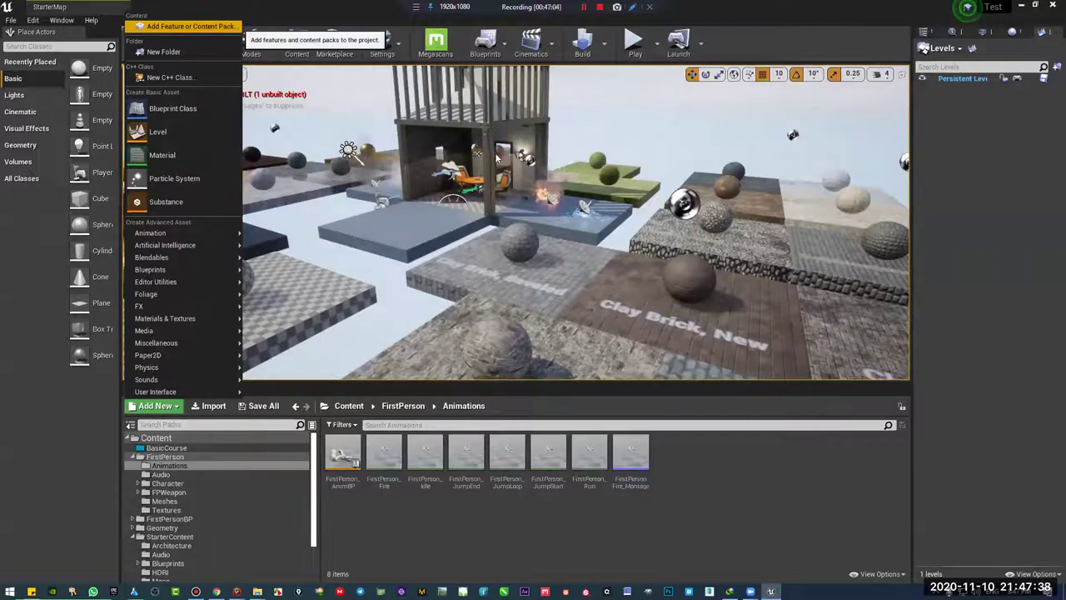
Review the Blueprint Feature templates and the Starter Content pack available to add to the project, and close without adding any
left_click(186, 26)
left_click(533, 173)
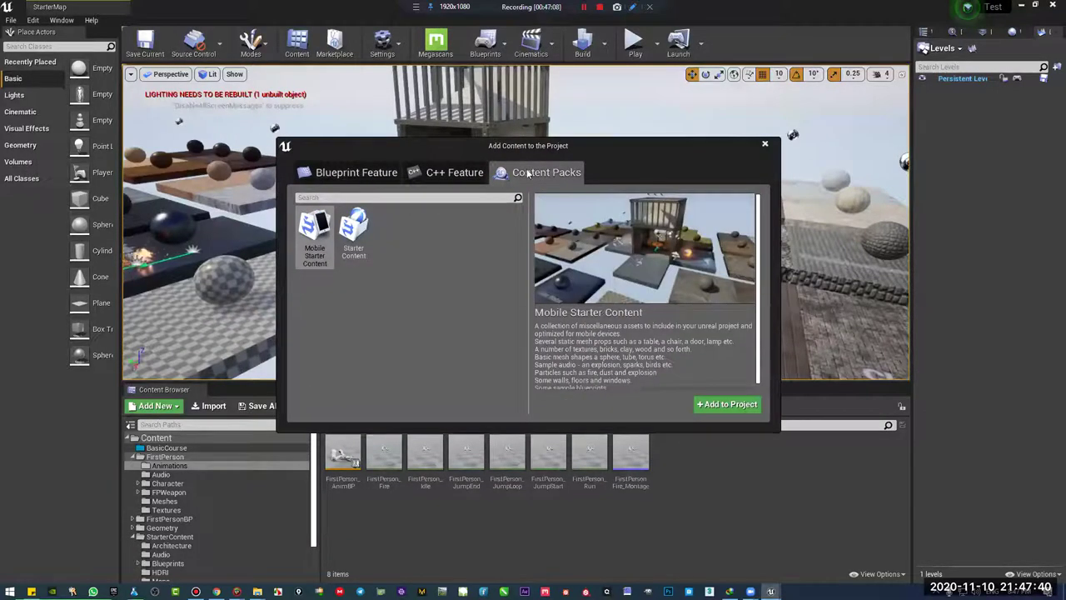
left_click(341, 177)
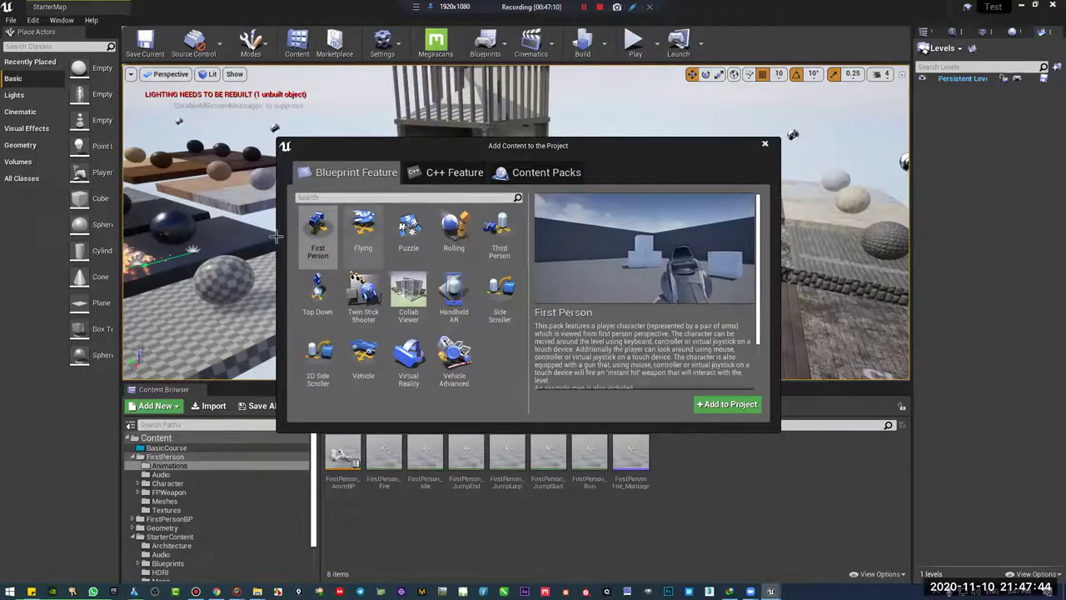
left_click(534, 173)
left_click(355, 233)
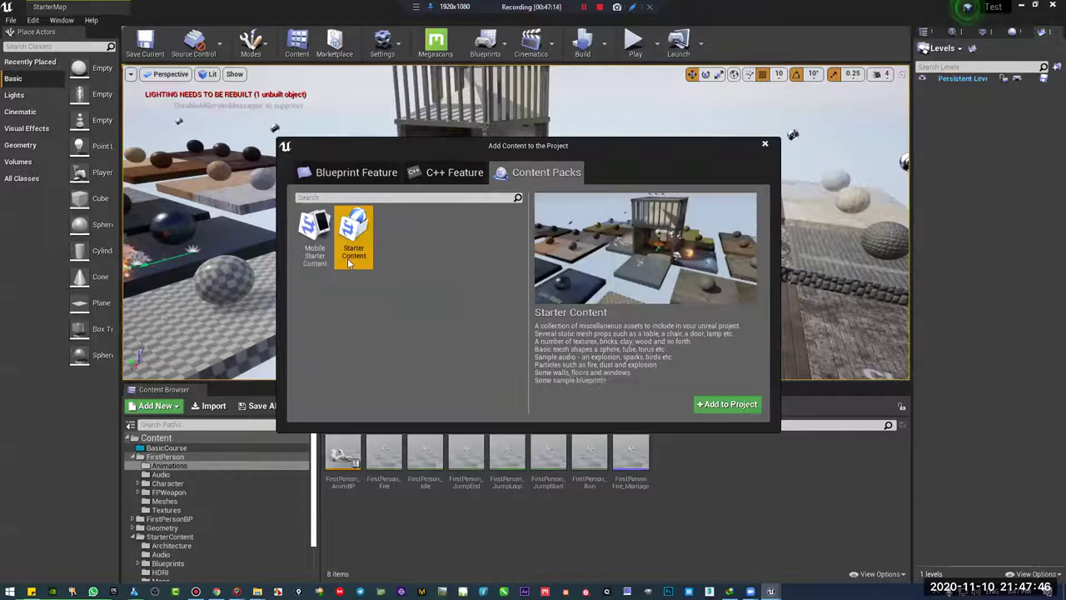
left_click(342, 173)
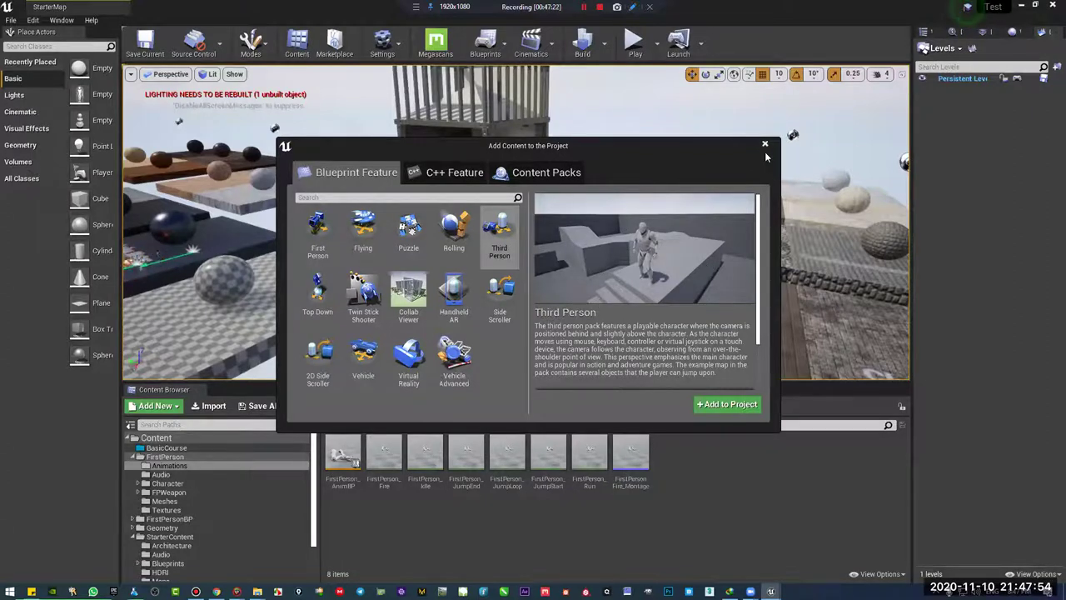
left_click(765, 145)
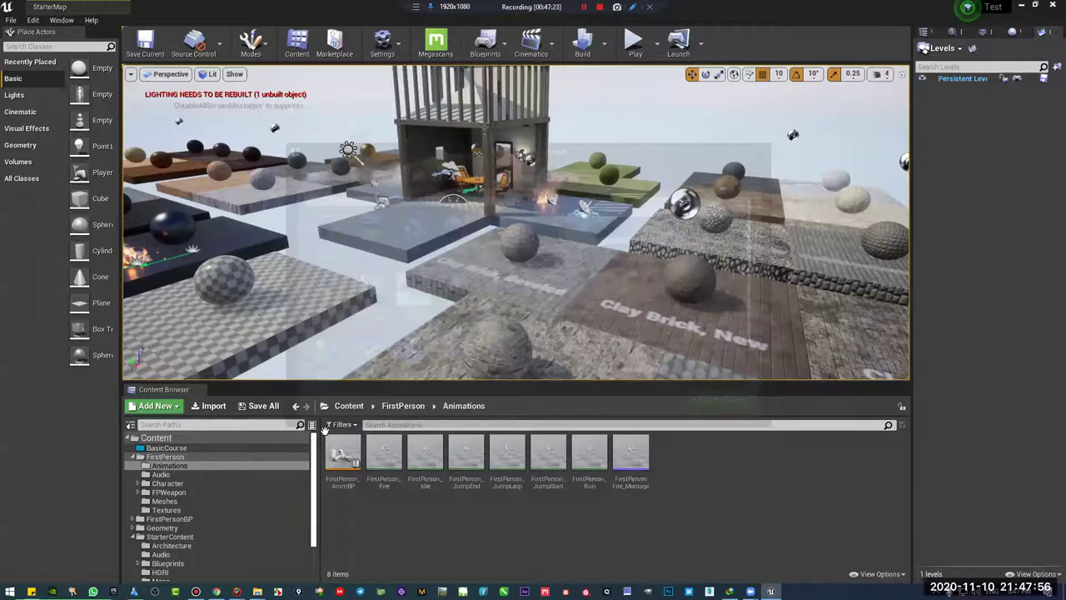
Return to the root Content folder and examine its folder options, including New Asset
left_click(178, 437)
right_click(181, 437)
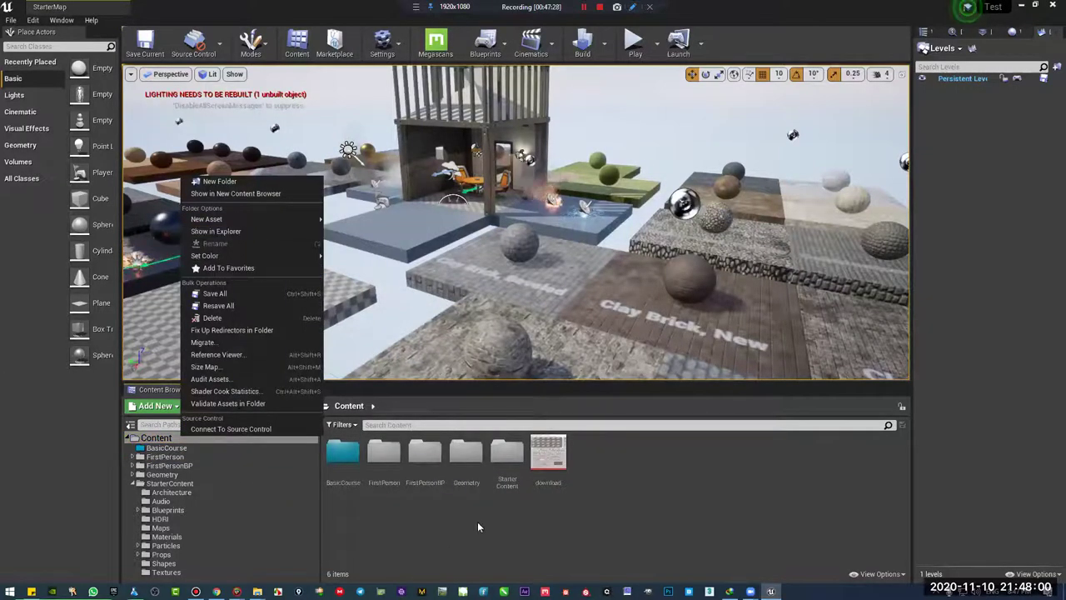
mouse_move(251, 219)
mouse_move(364, 507)
mouse_move(450, 538)
Select the download texture and answer the file name conflict with Copy and Replace for download.jpg
left_click(566, 458)
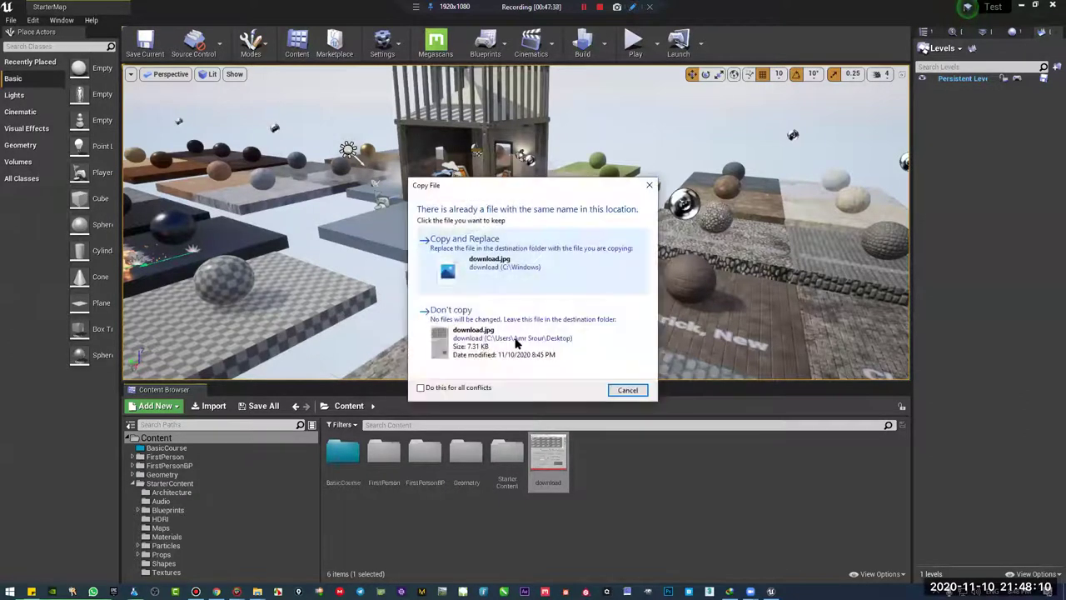
left_click(560, 242)
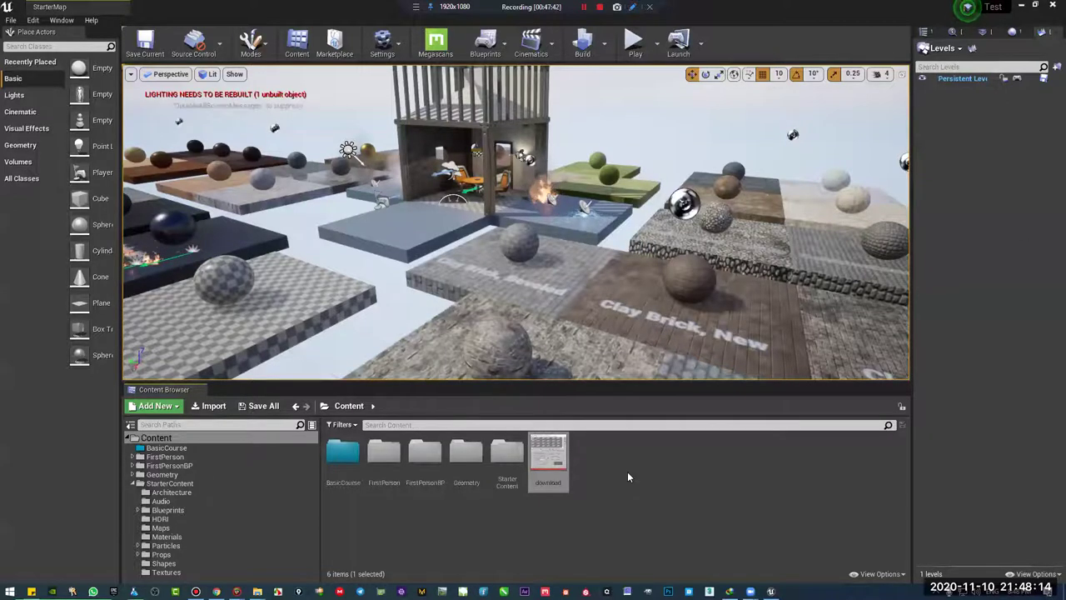
Examine the download texture's available actions, including Rename, Save and the Asset Actions options, without applying any
mouse_move(546, 455)
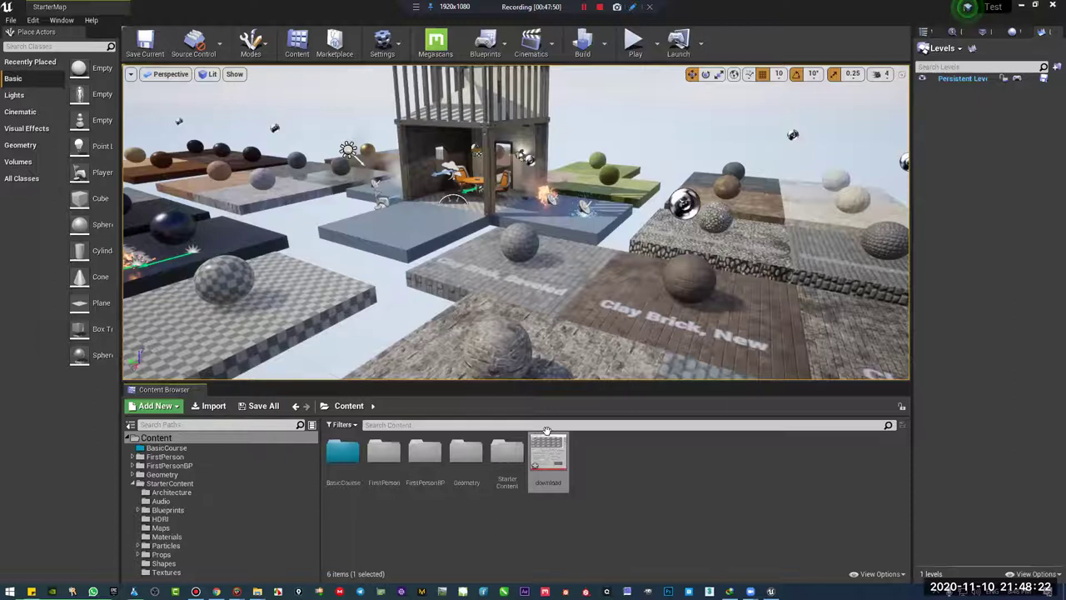
right_click(549, 482)
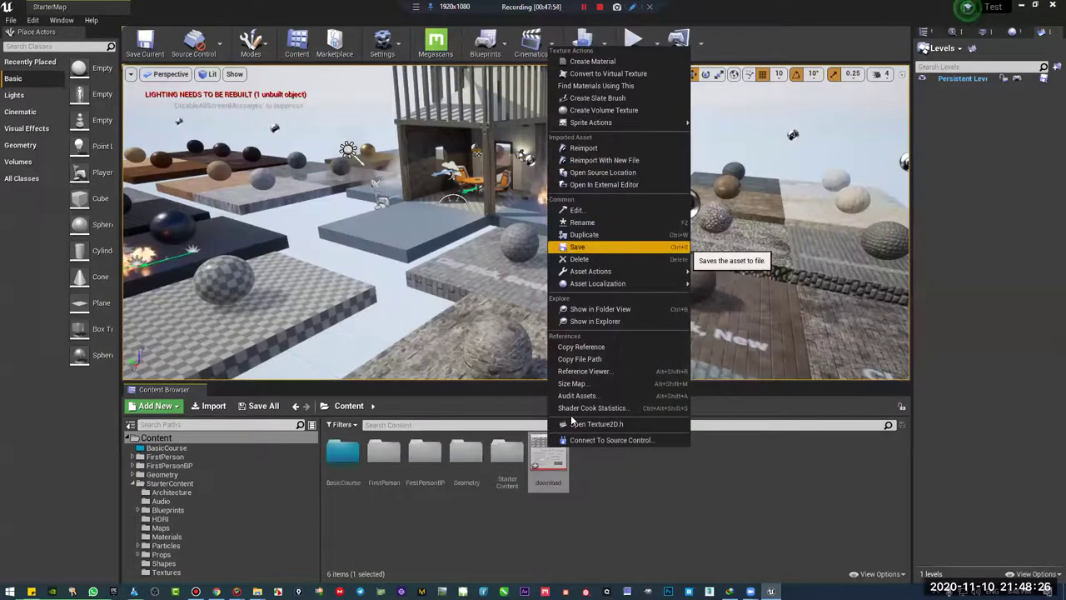
left_click(546, 466)
right_click(546, 466)
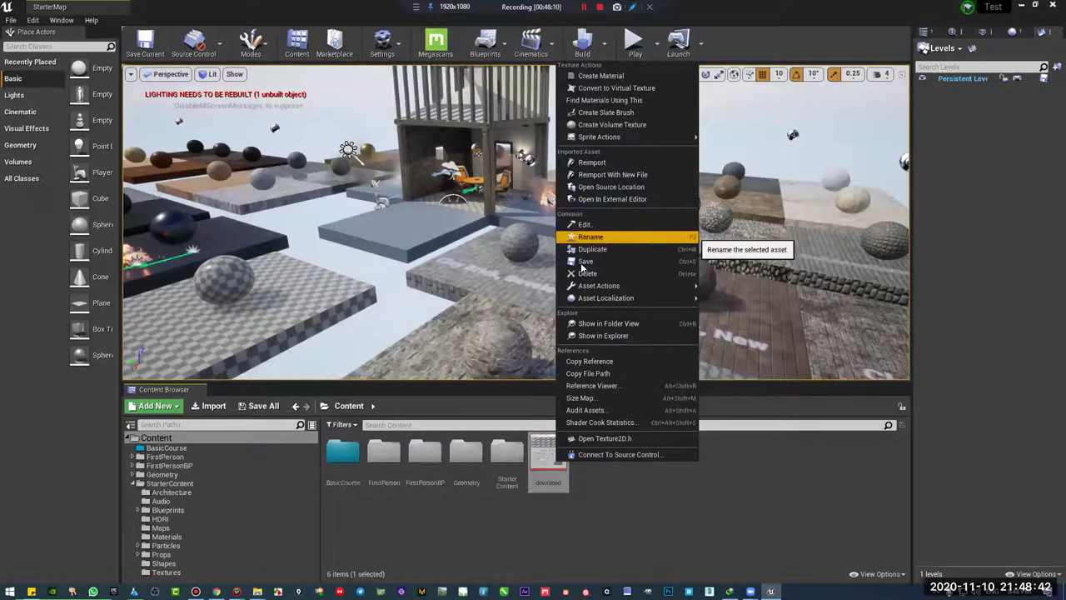
mouse_move(600, 286)
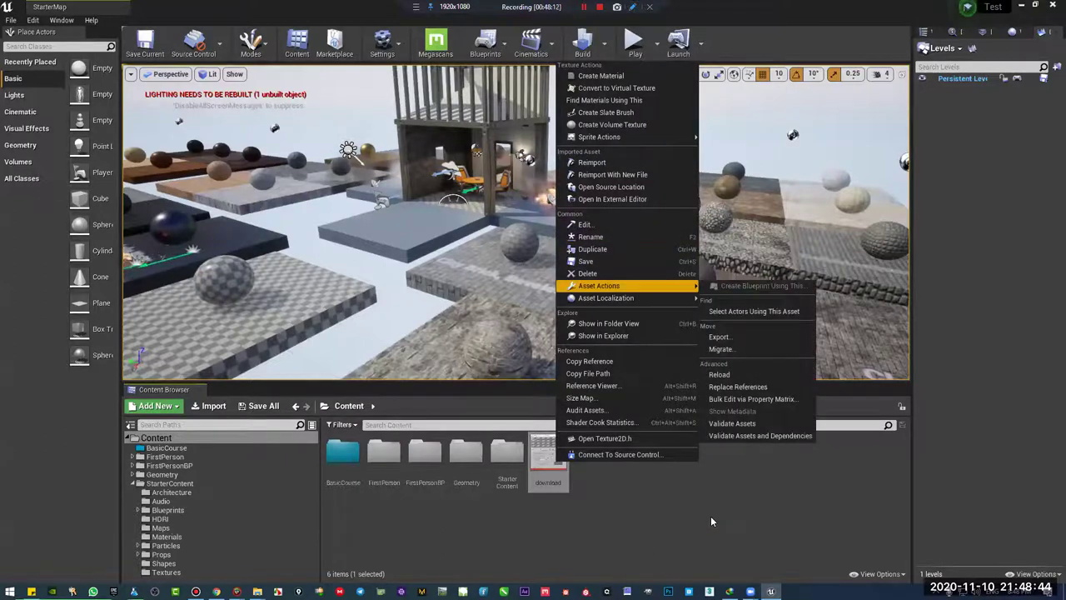
left_click(712, 517)
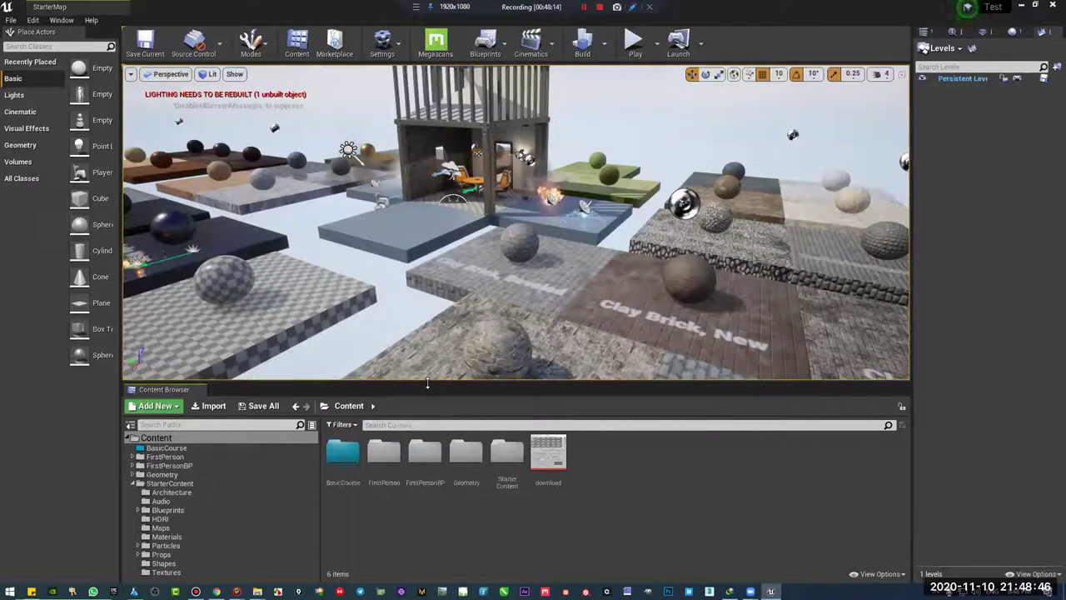
Make the Content Browser slightly taller and reduce its thumbnail scale
left_click_drag(428, 384, 429, 382)
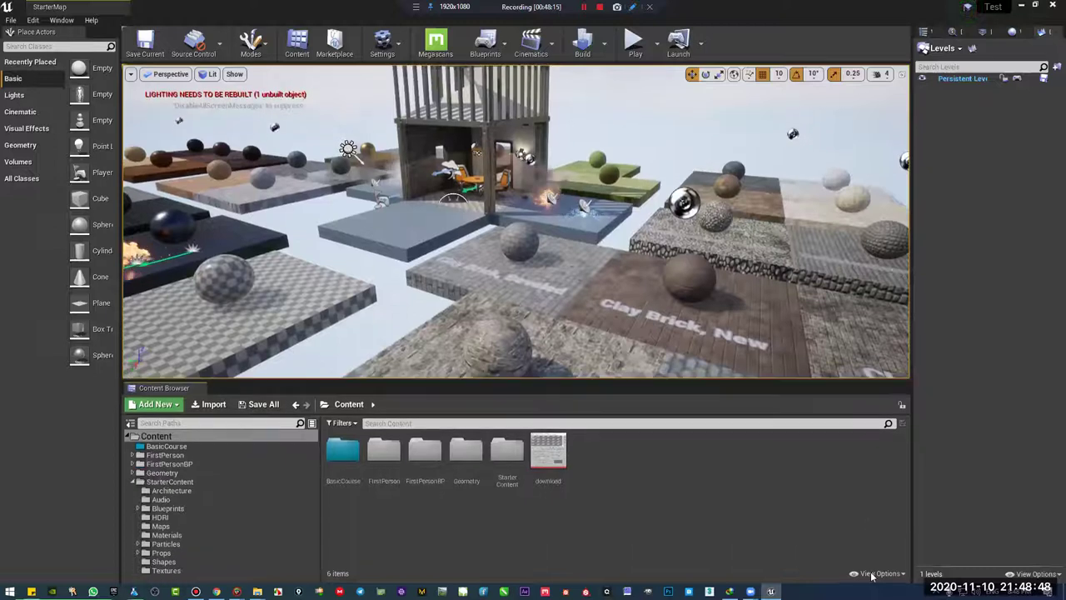
left_click(879, 573)
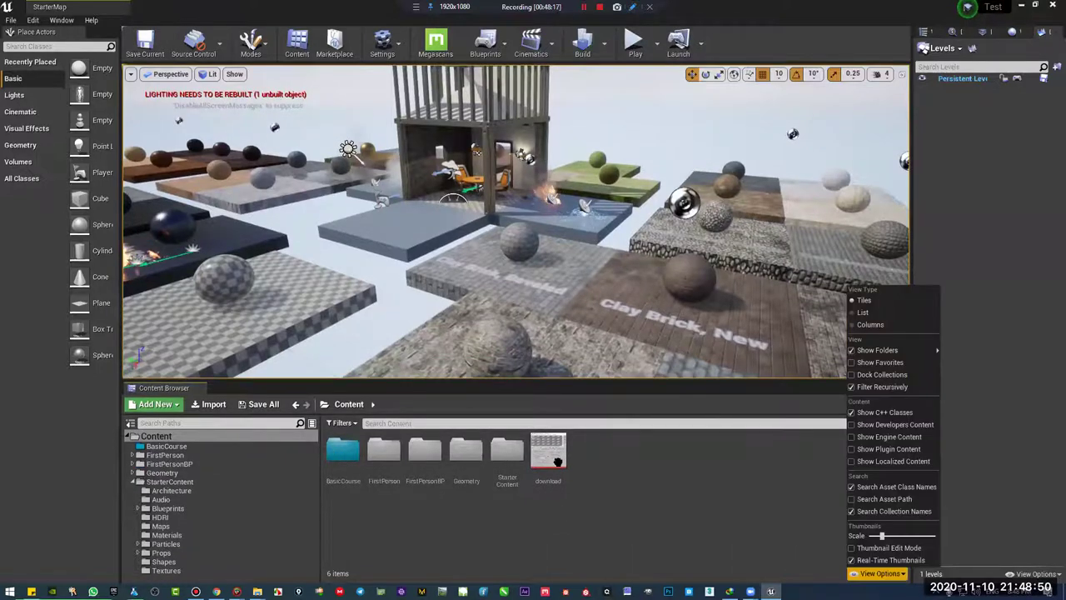
left_click_drag(882, 535, 880, 535)
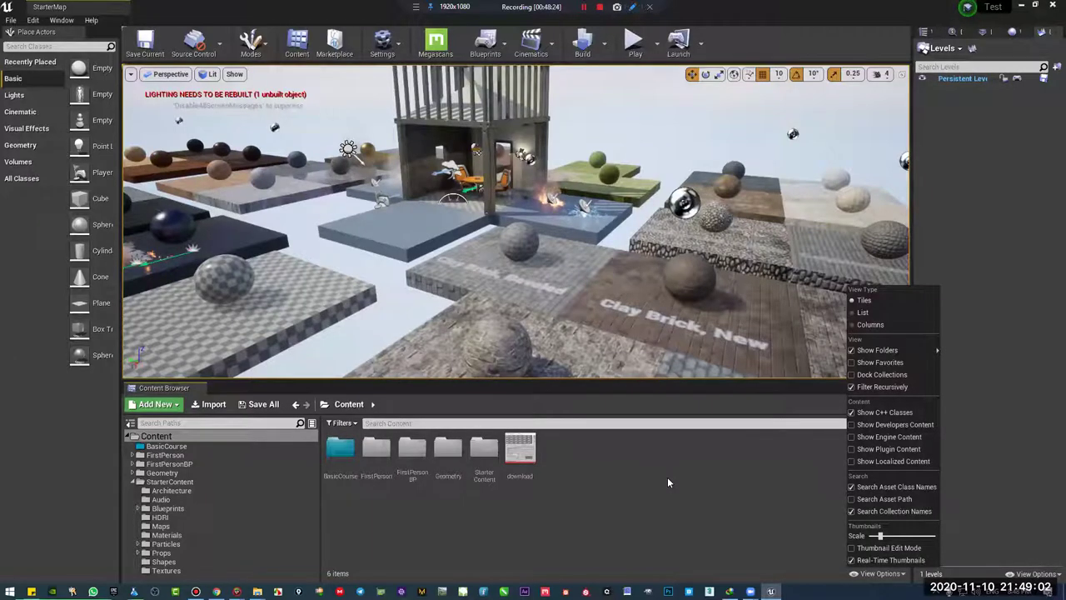
key("Escape")
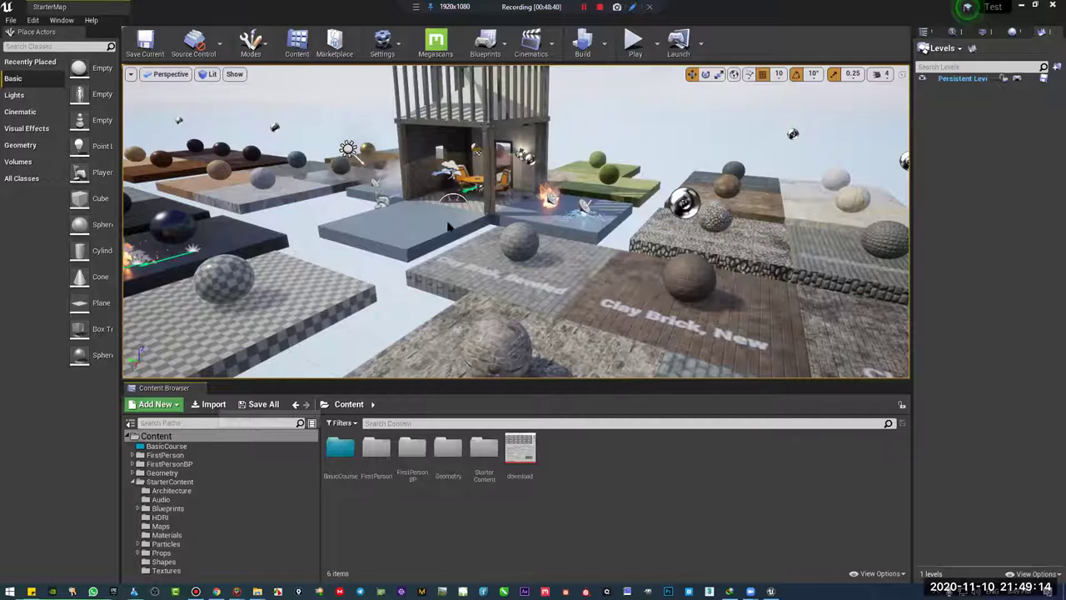
Open the file import dialog for the root Content folder and cancel without importing
left_click(213, 406)
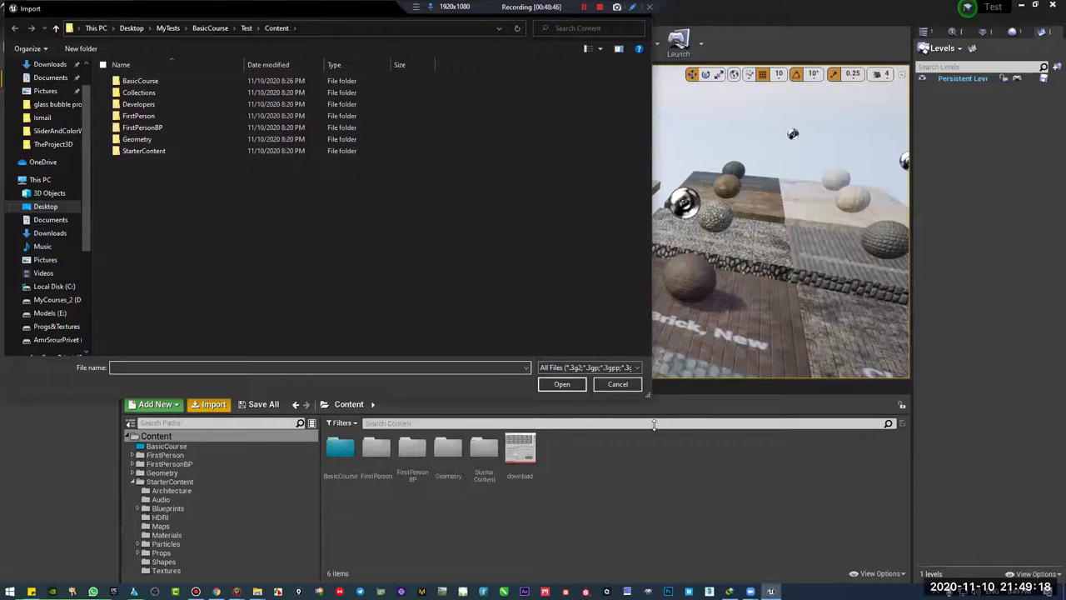
key("Escape")
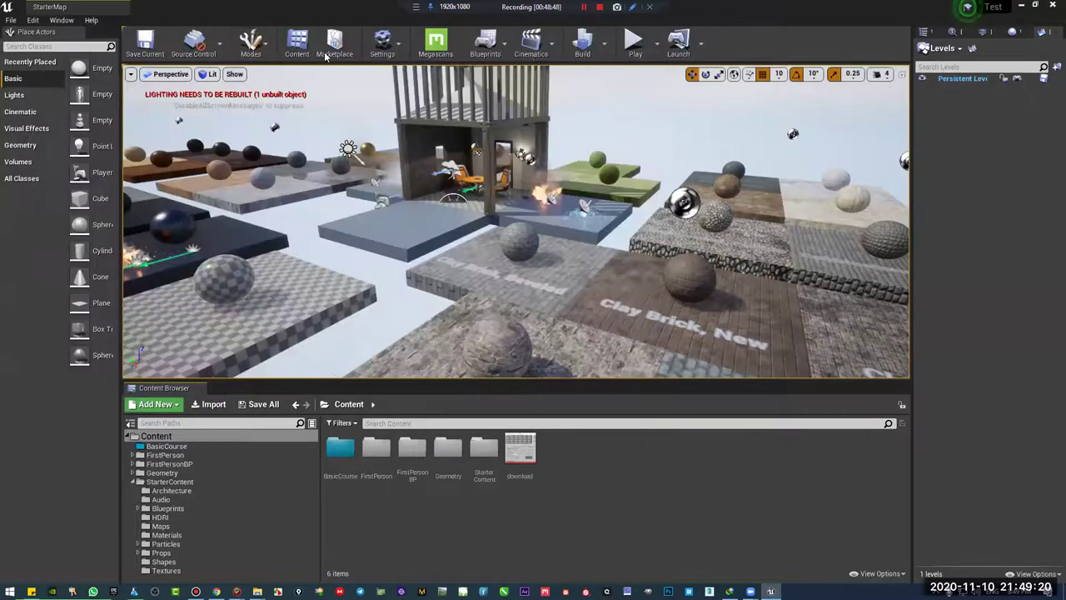